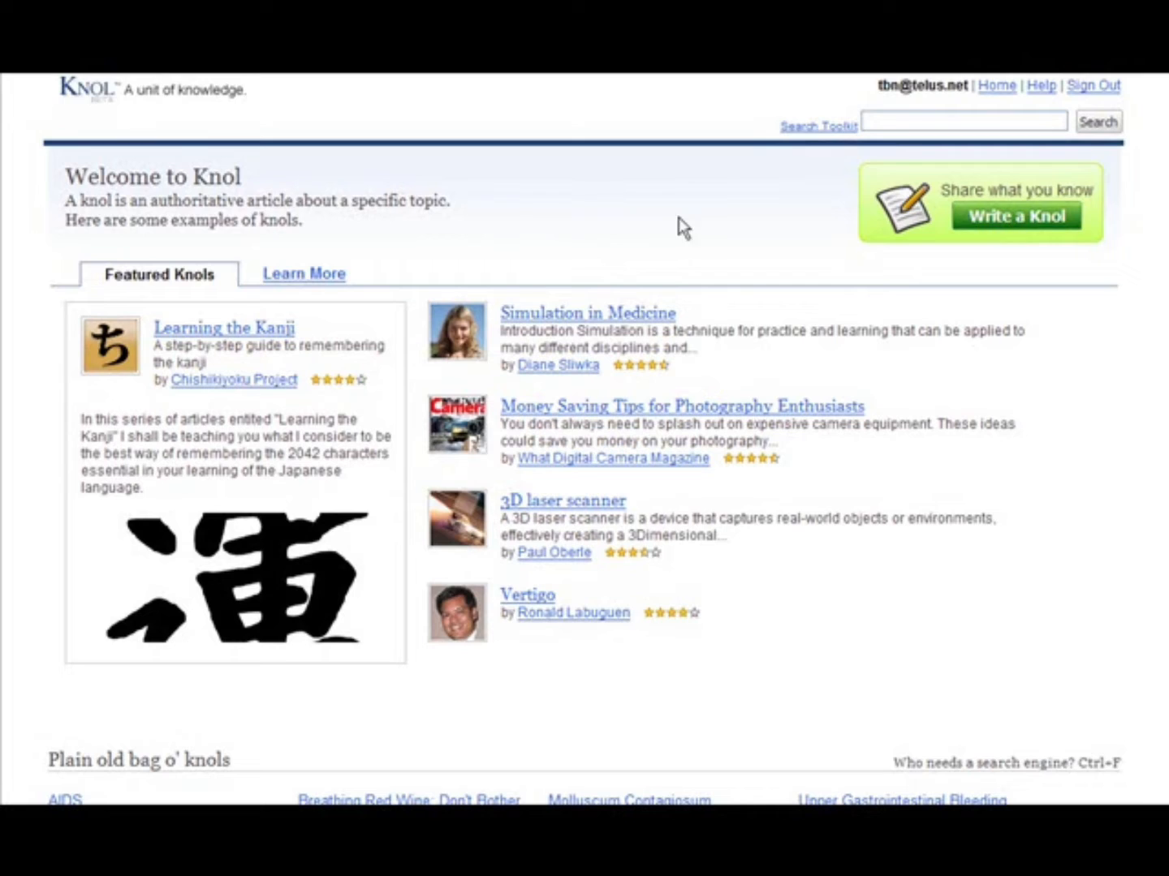
# - Start a new knol titled "Gardening For the Beginner" with the subtitle "An article to help the person starting their first garden."
pyautogui.click(1024, 220)
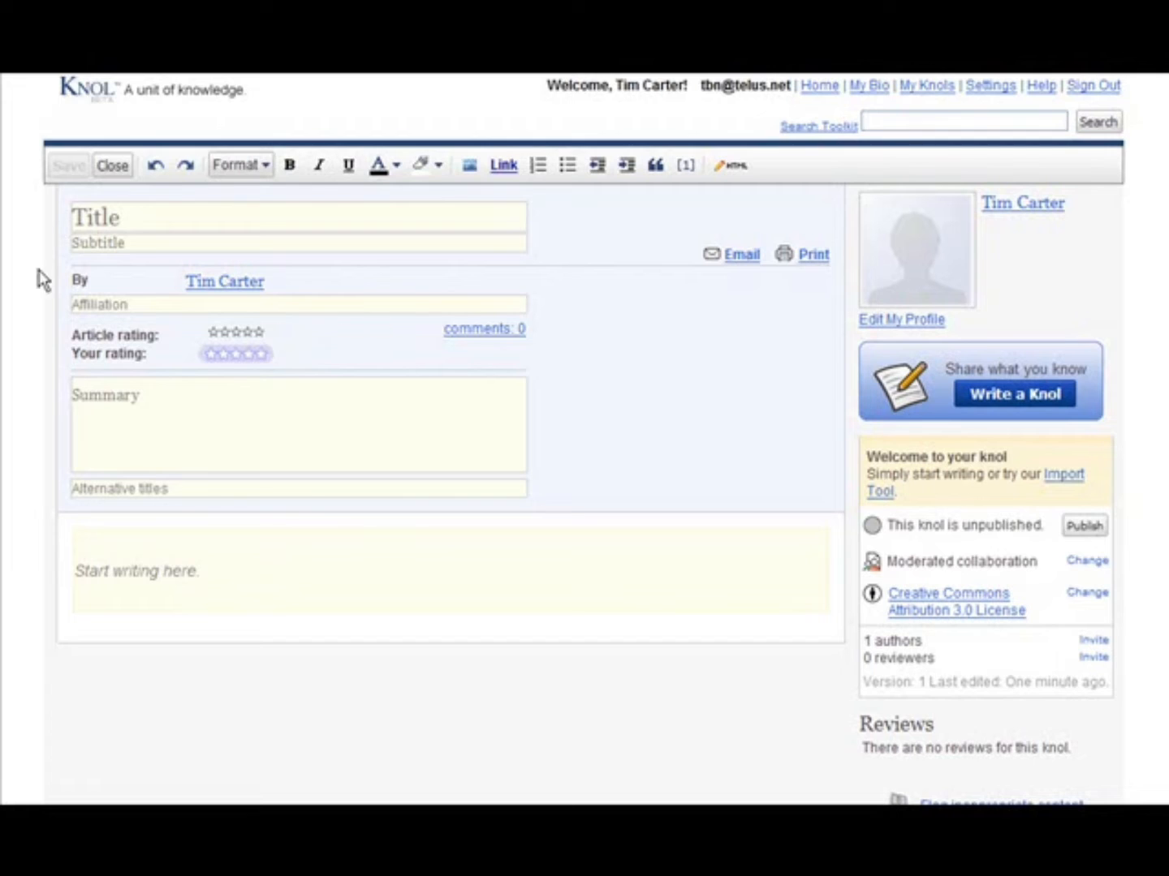
pyautogui.click(155, 216)
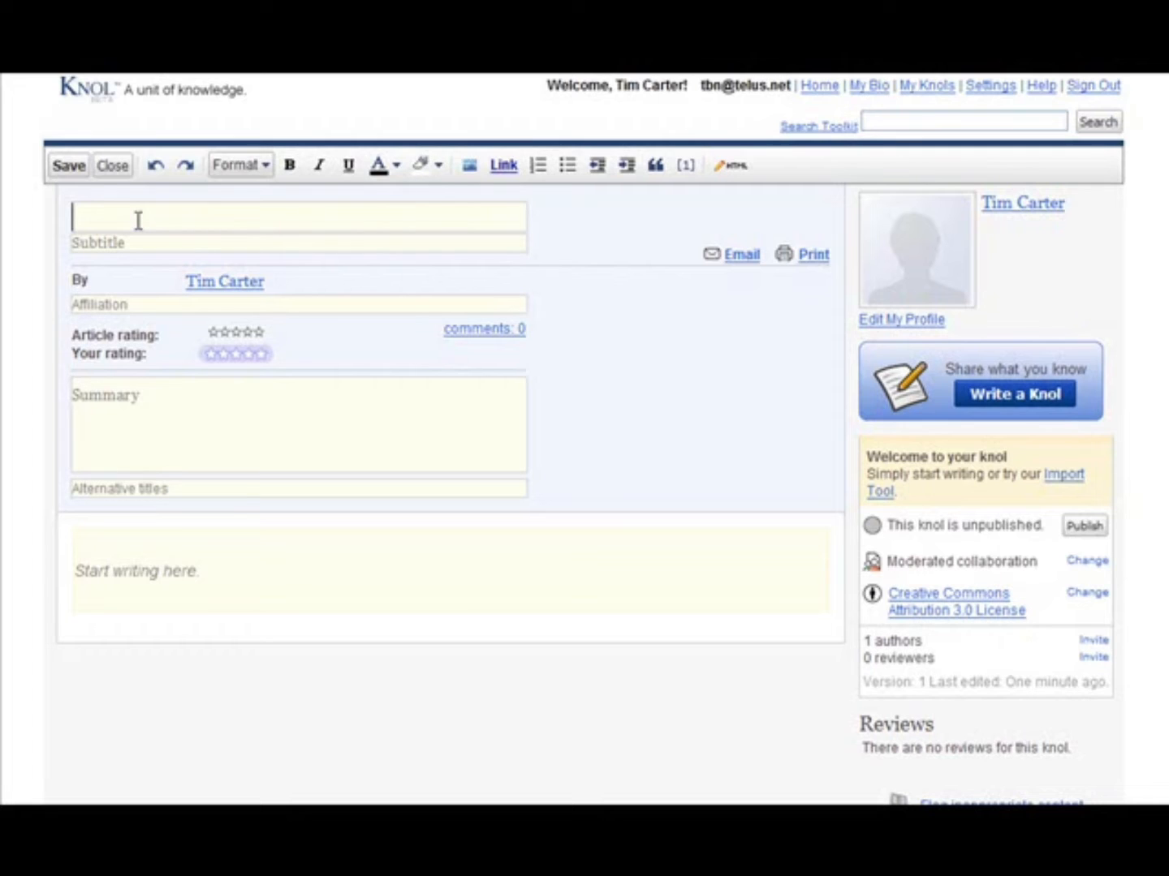
pyautogui.write('Gardening For the Beginner')
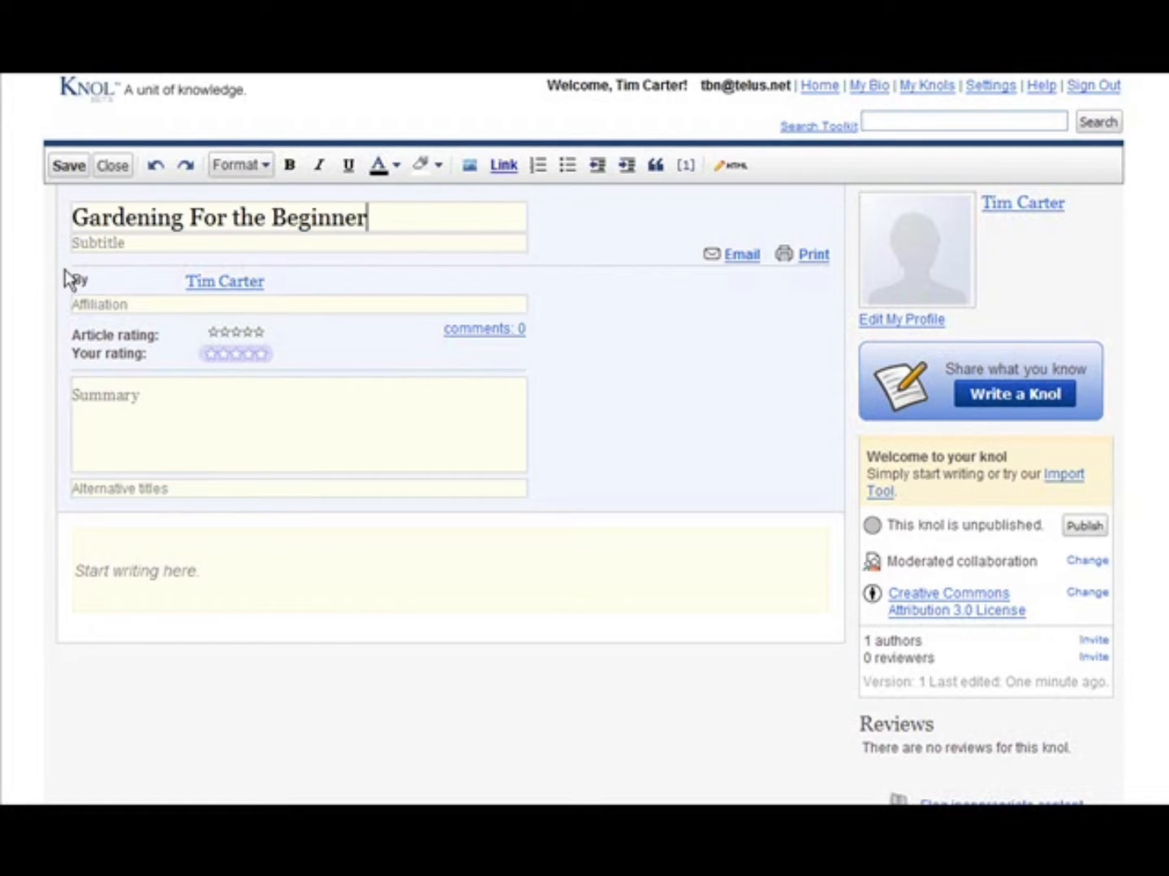
pyautogui.click(142, 244)
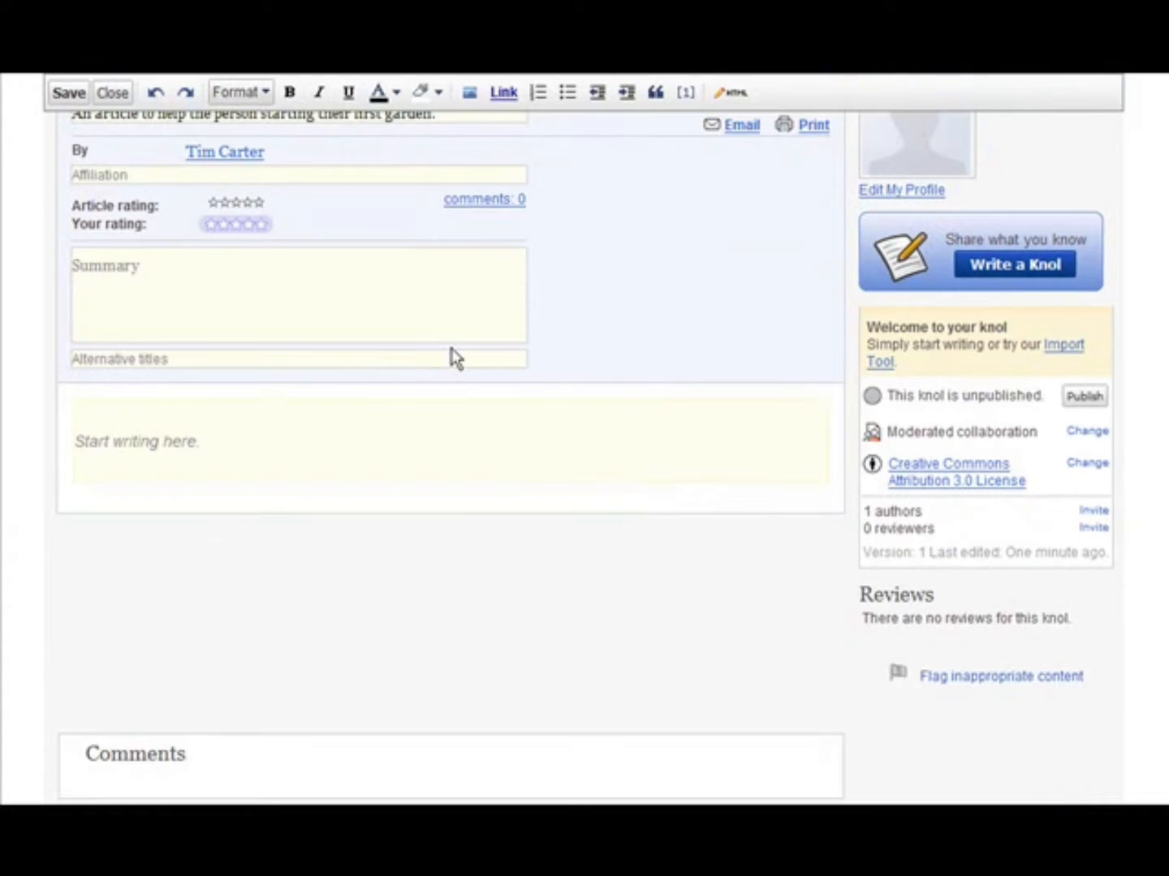
# - Examine the new knol's header fields, from affiliation and rating to summary, and the editor's text formatting options
pyautogui.scroll(3, 448, 357)
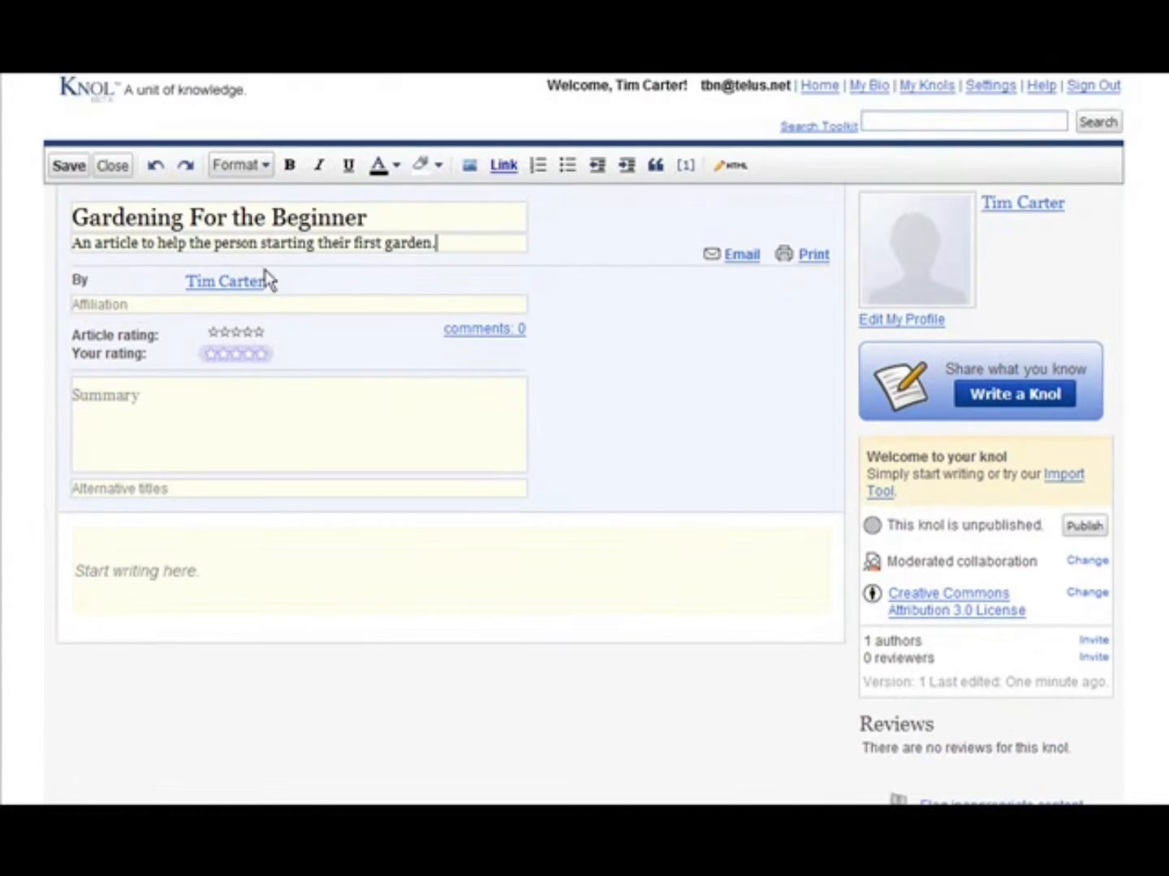
pyautogui.scroll(-1, 359, 296)
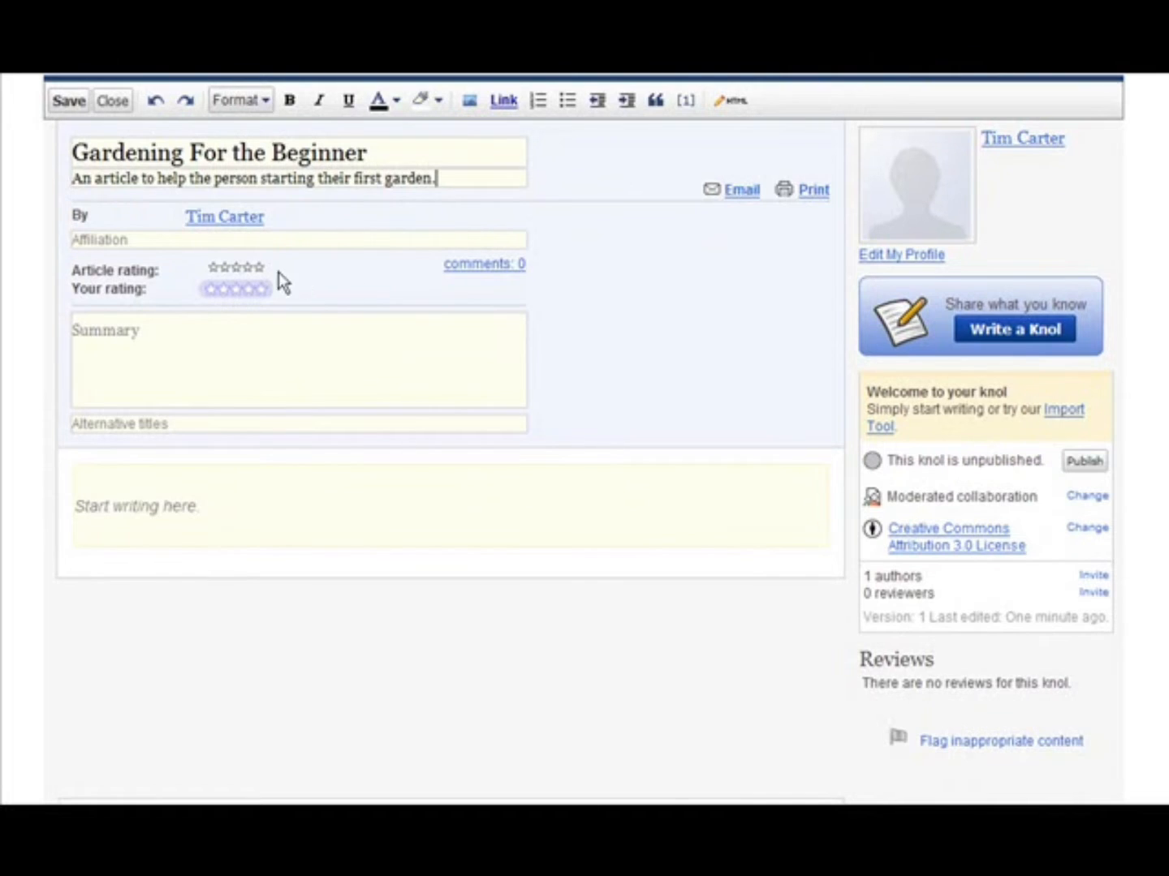
pyautogui.scroll(-2, 613, 256)
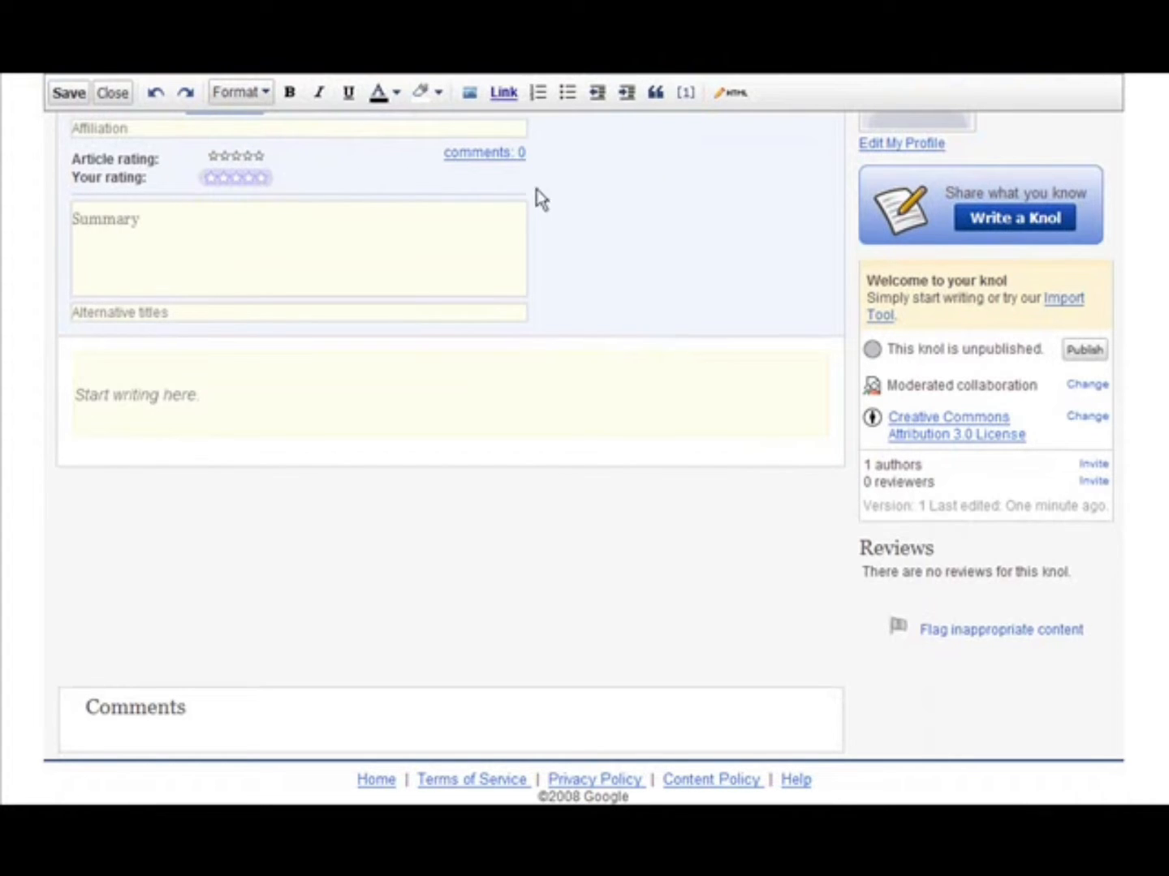
pyautogui.click(173, 220)
pyautogui.click(171, 121)
pyautogui.click(148, 224)
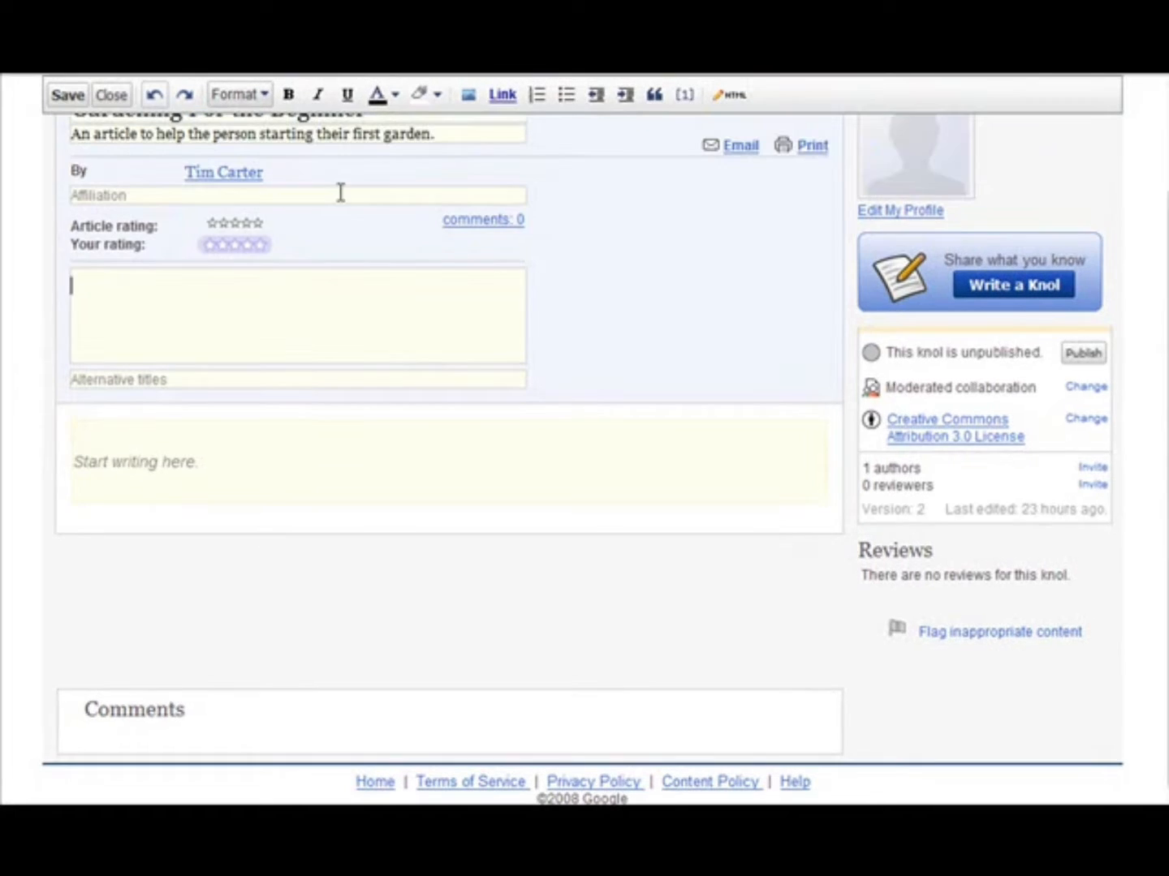
pyautogui.scroll(3, 333, 227)
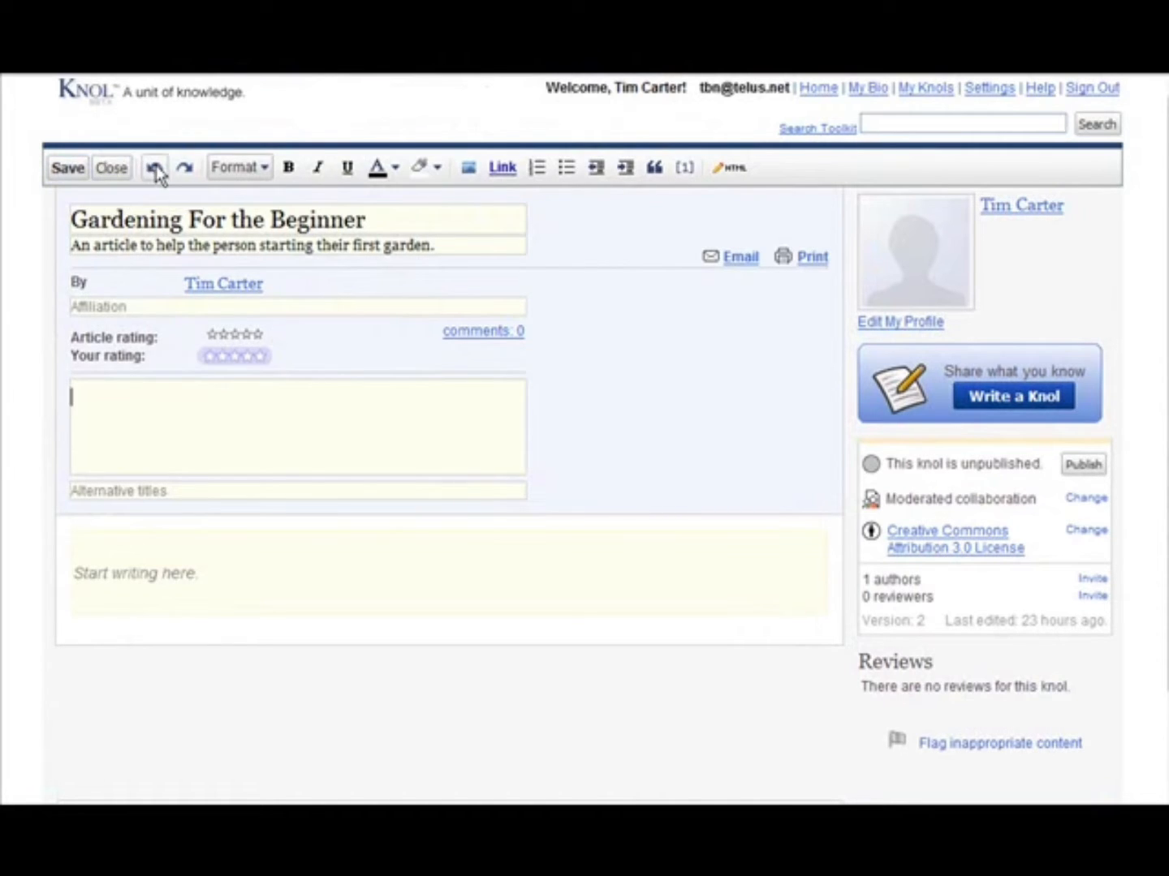
pyautogui.click(266, 169)
pyautogui.click(267, 172)
pyautogui.click(265, 171)
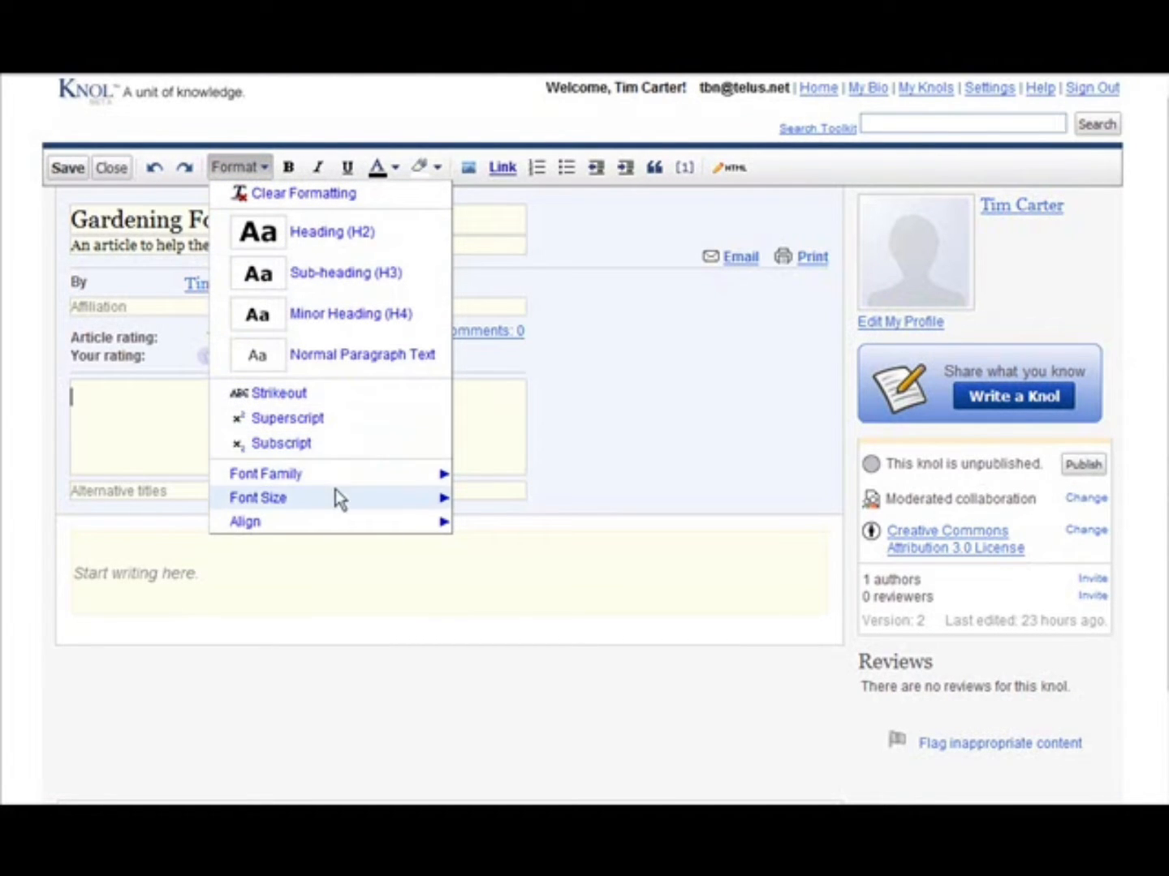
pyautogui.moveTo(284, 504)
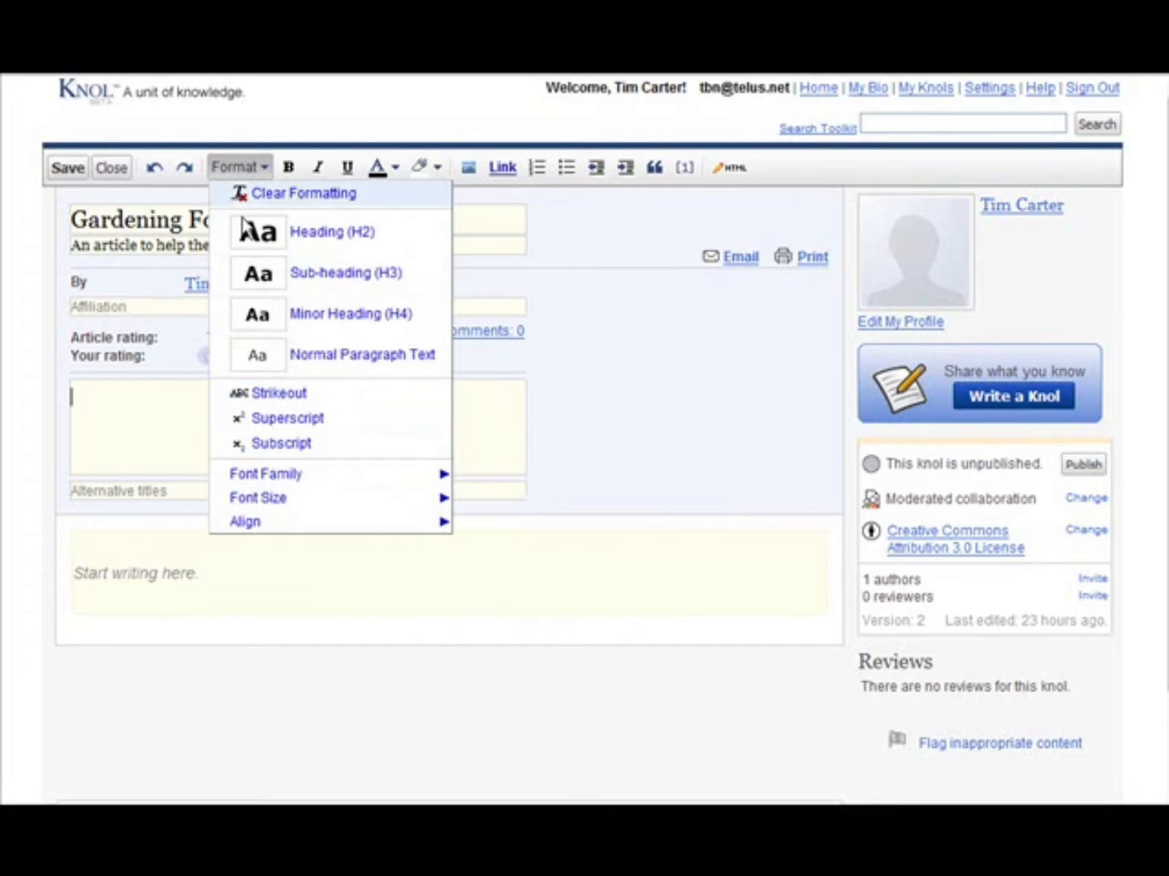
pyautogui.click(303, 115)
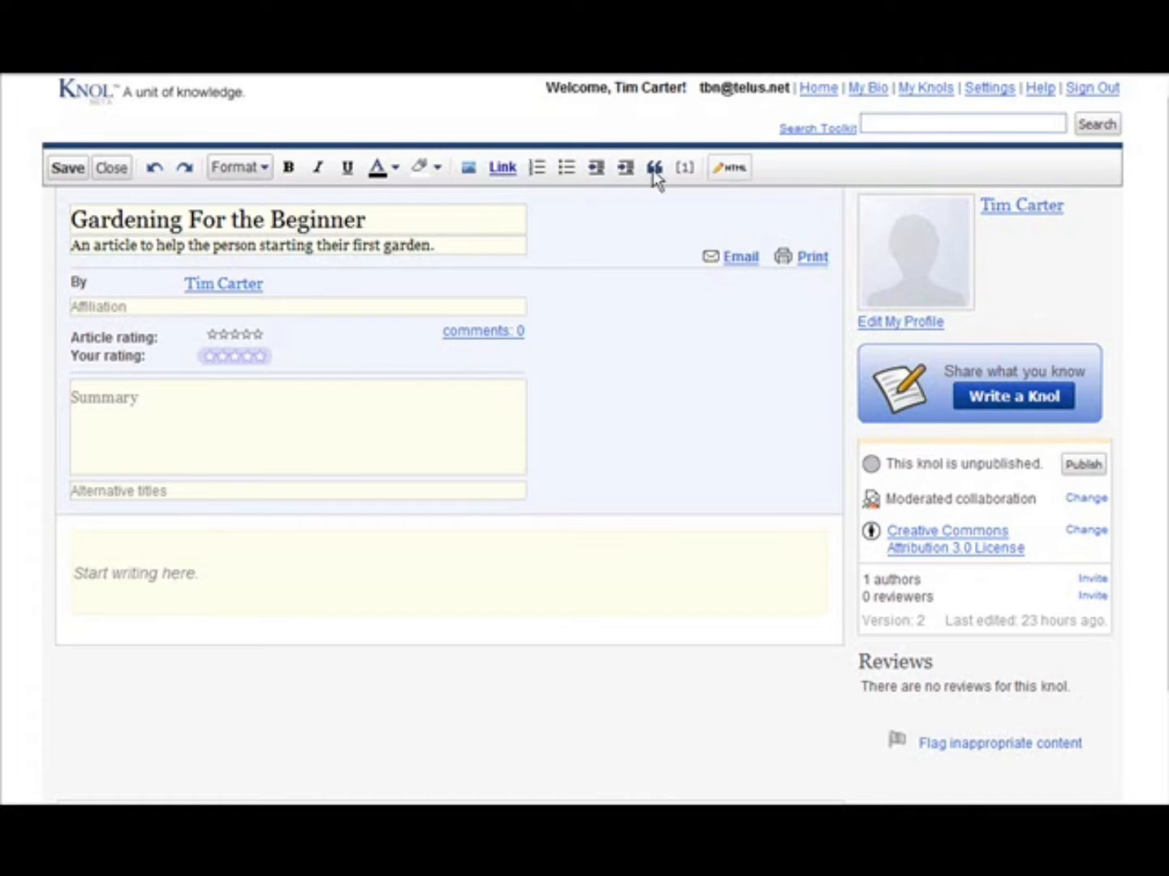
# - Paste the summary introducing gardening basics for vegetable, flower or herb gardens, and add the alternative title "Gardening Basics"
pyautogui.scroll(-2, 91, 332)
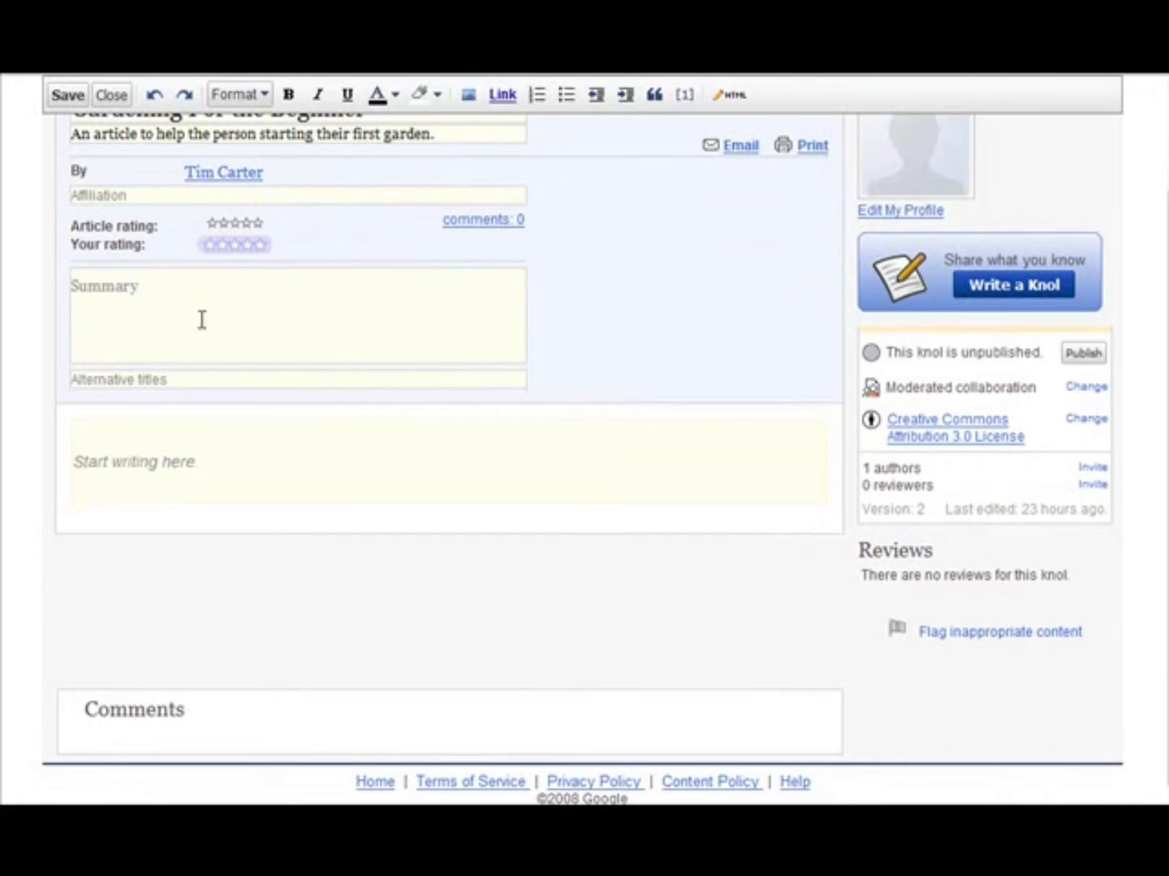
pyautogui.click(151, 286)
pyautogui.write('This knol is dedicated to the beginning gardener. We will show you the basics you need to know to get started on creating your own beautiful garden - whether it is a vegetable Garden, a Flower Garden, or an Herb garden.')
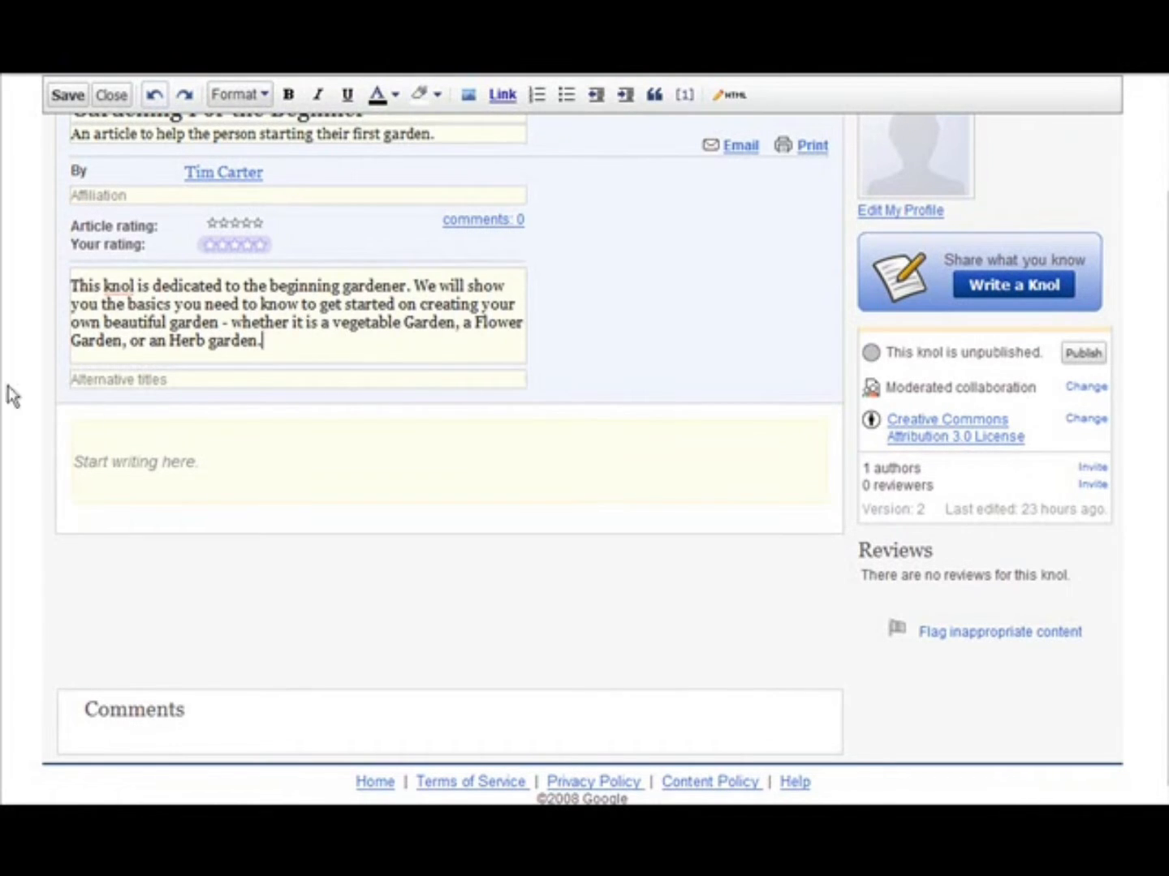
pyautogui.click(180, 379)
pyautogui.write('Gardening Basics')
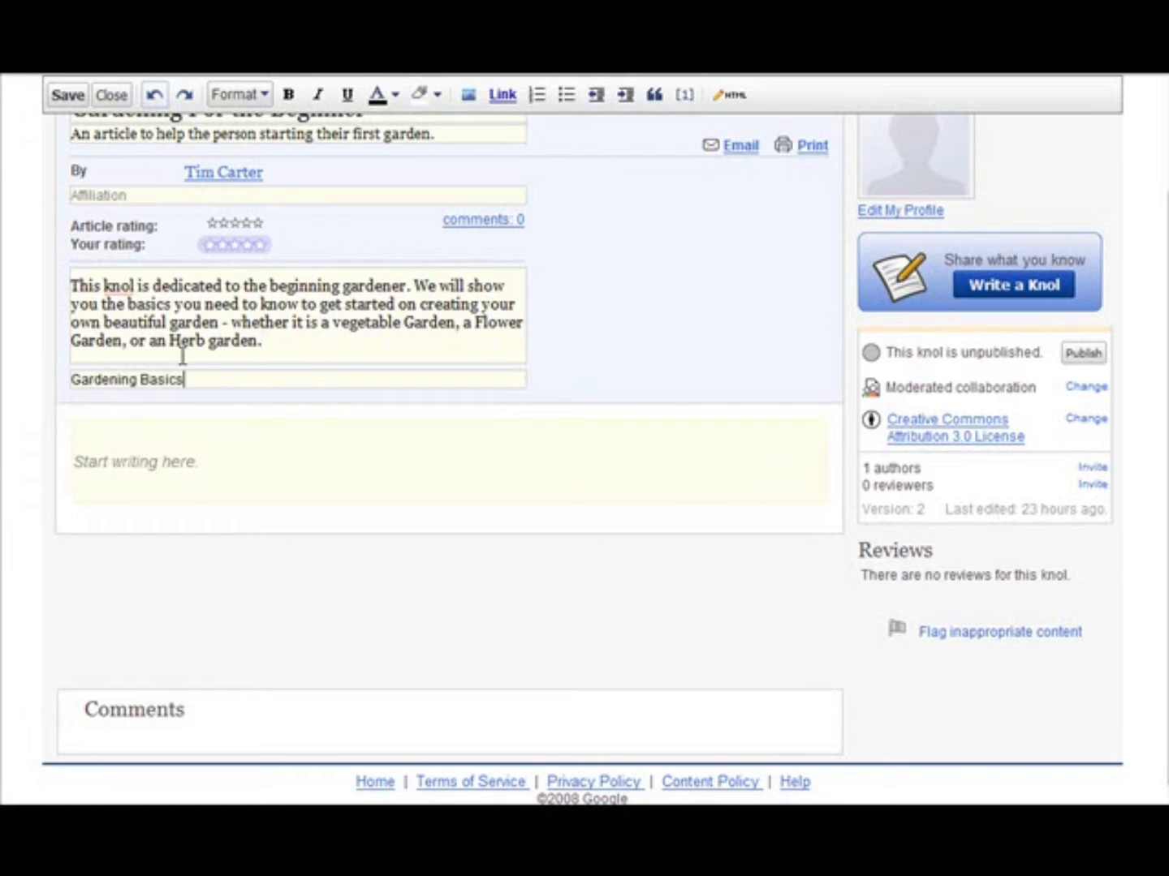
# - Place the text cursor in the knol's empty body area below the alternative title
pyautogui.click(247, 427)
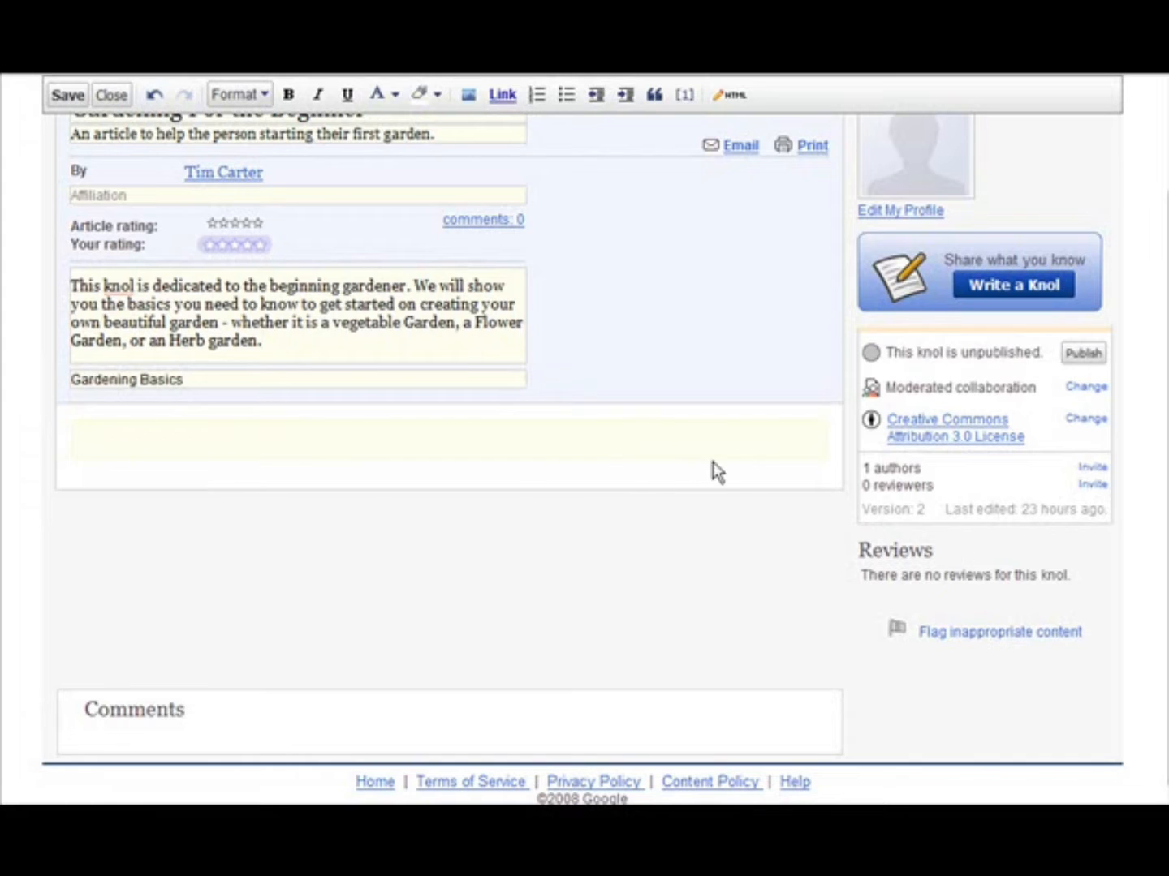
pyautogui.scroll(3, 740, 362)
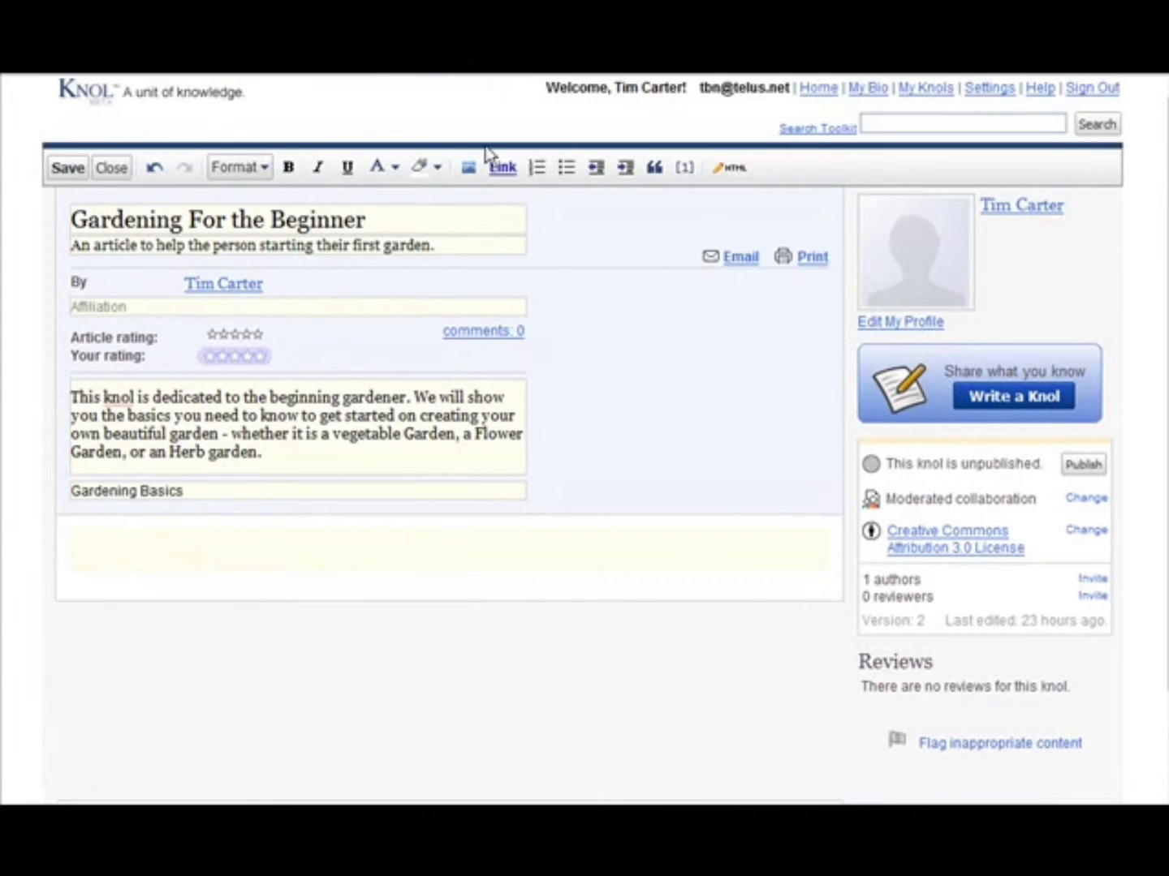
pyautogui.scroll(-2, 151, 602)
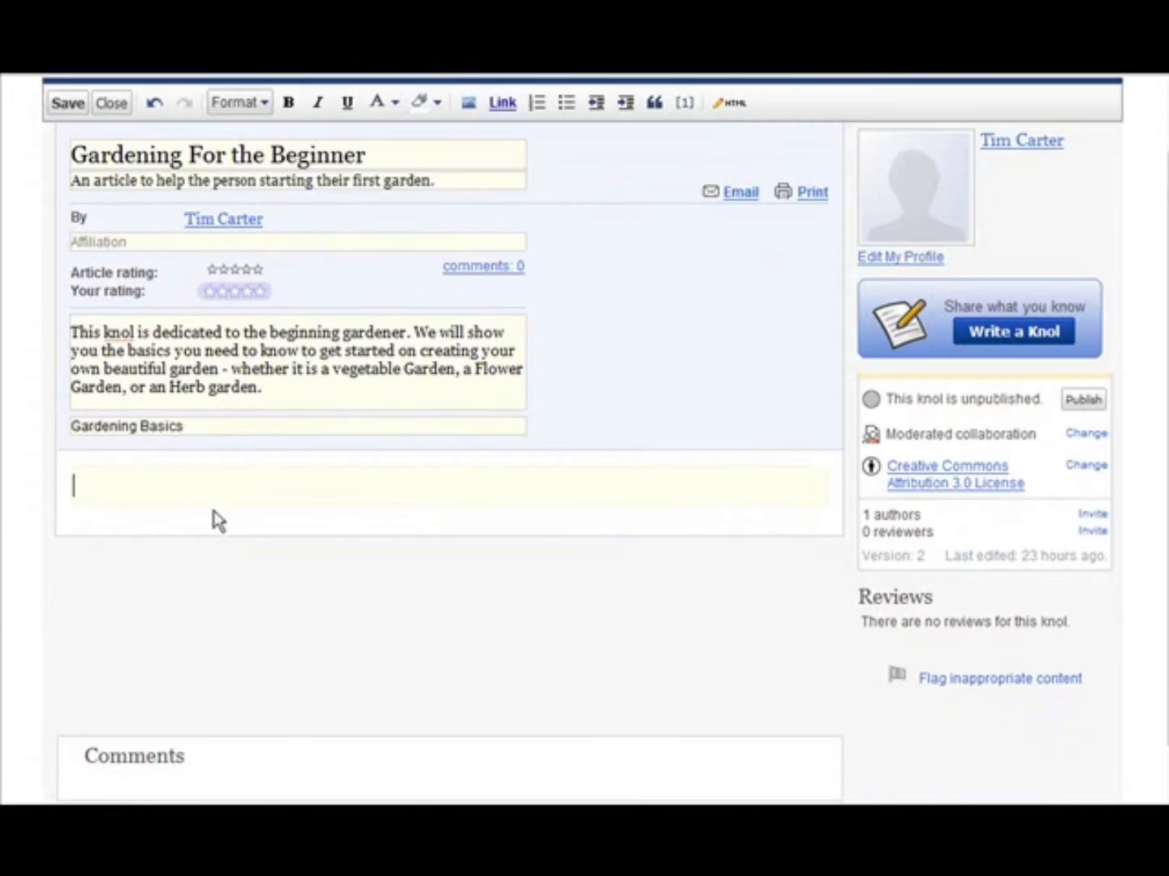
pyautogui.scroll(2, 365, 555)
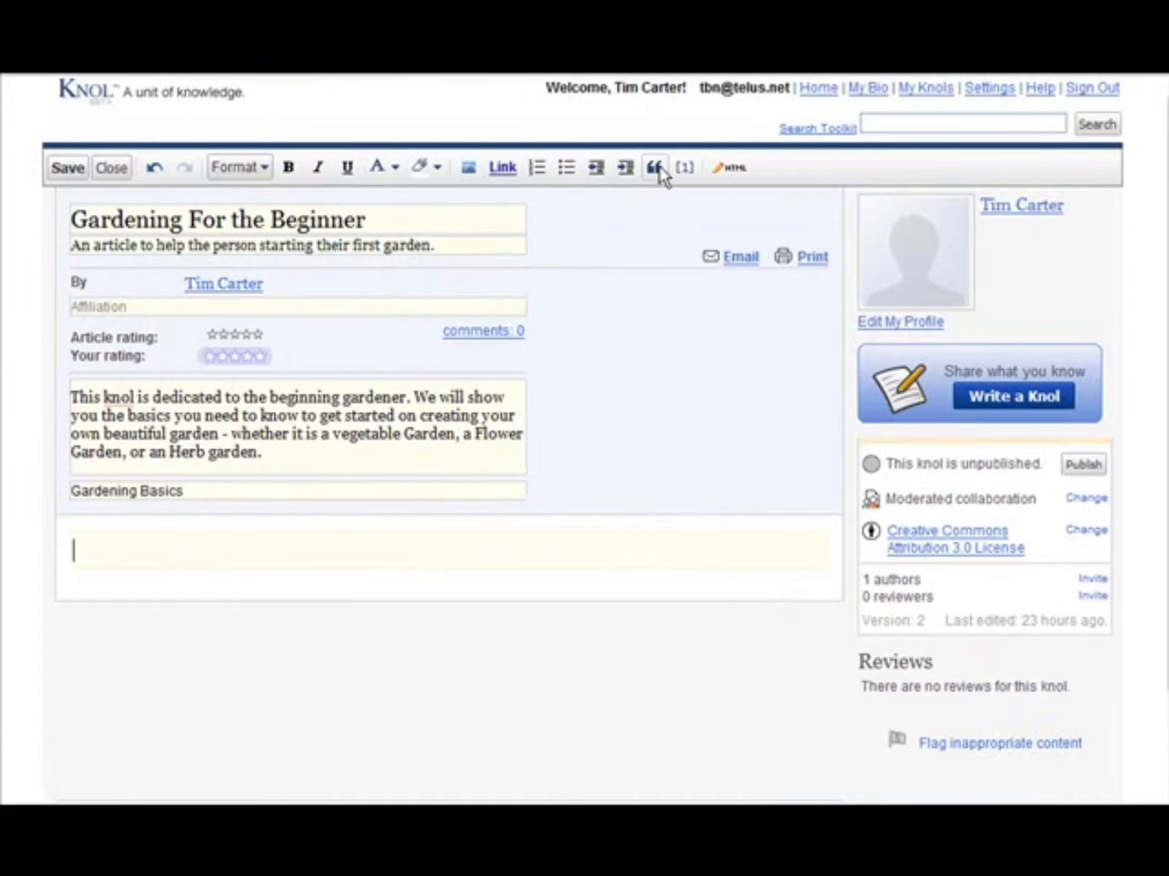
pyautogui.scroll(-3, 222, 663)
pyautogui.click(282, 443)
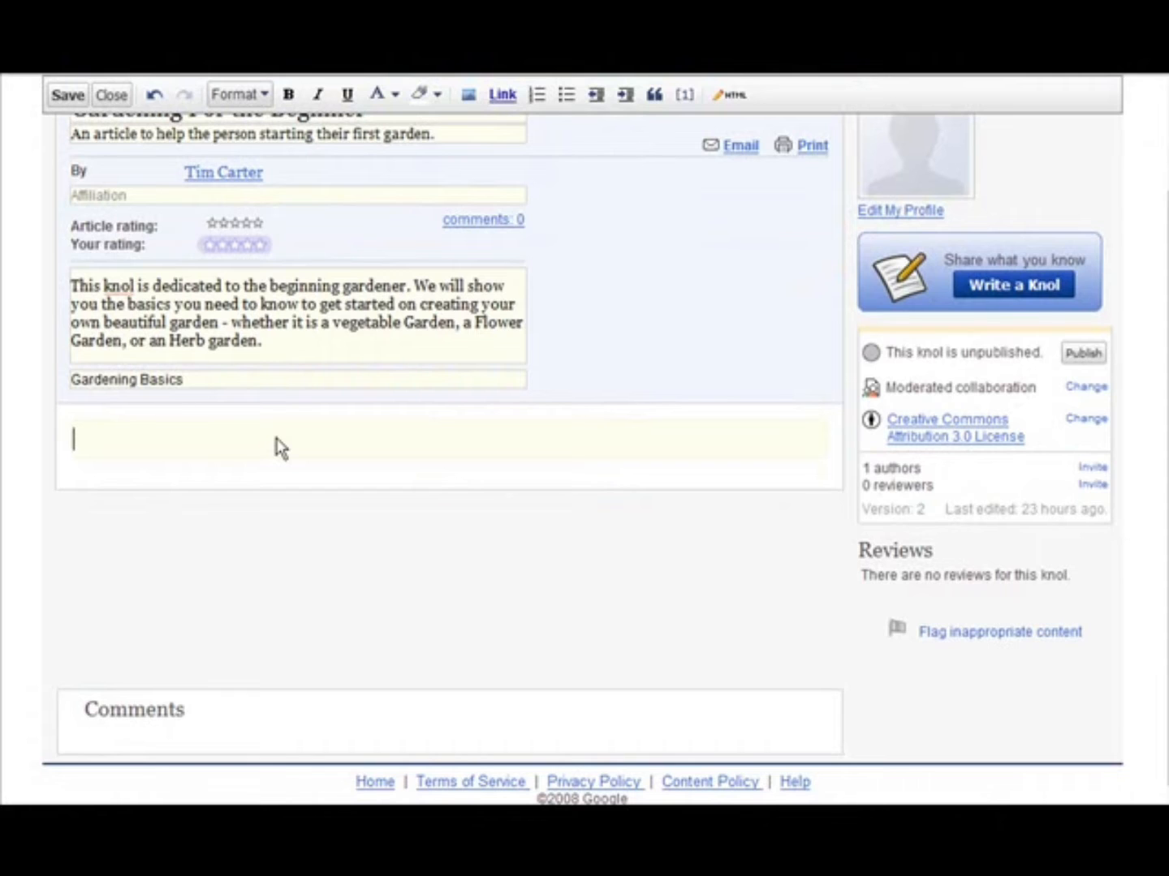
# - Switch to Word, copy the full text of My First Gardening Experience.rtf, and minimize the document
pyautogui.hotkey('alt', 'Tab')
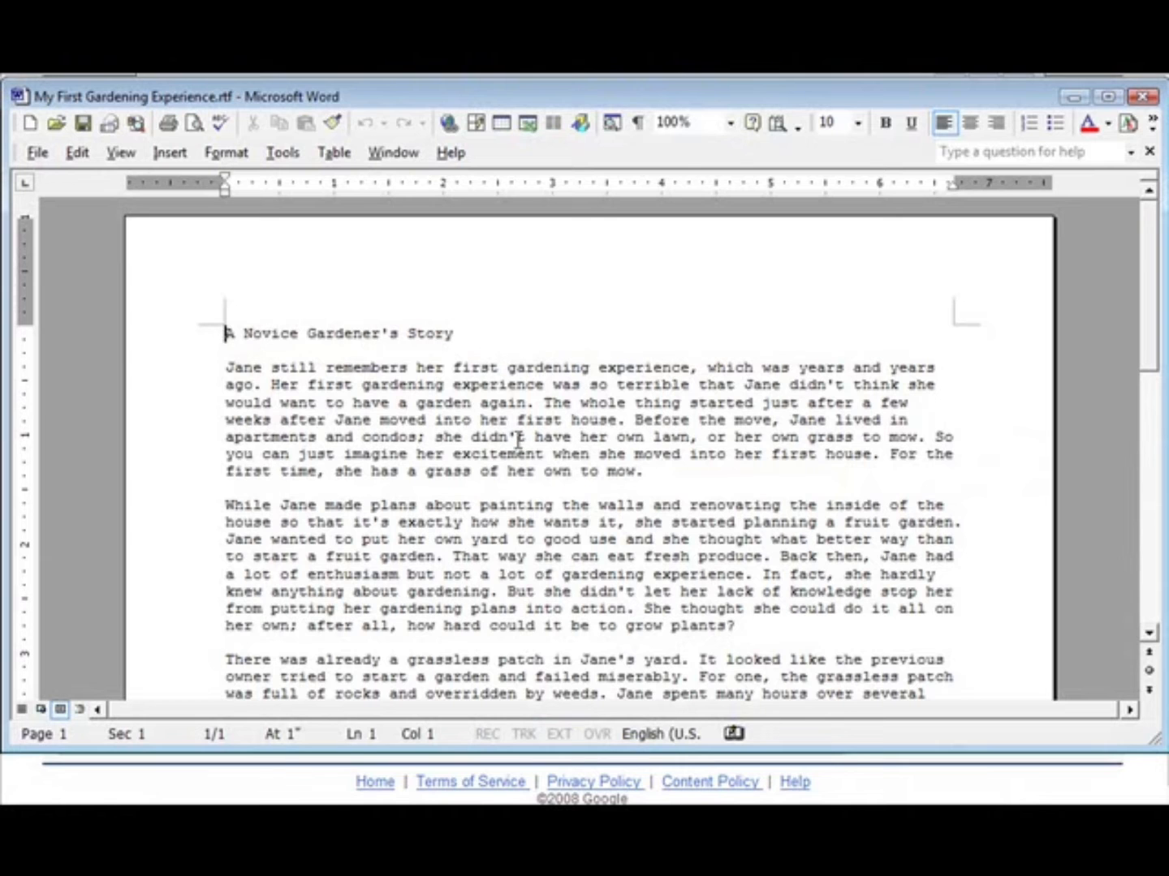
pyautogui.scroll(-7, 529, 378)
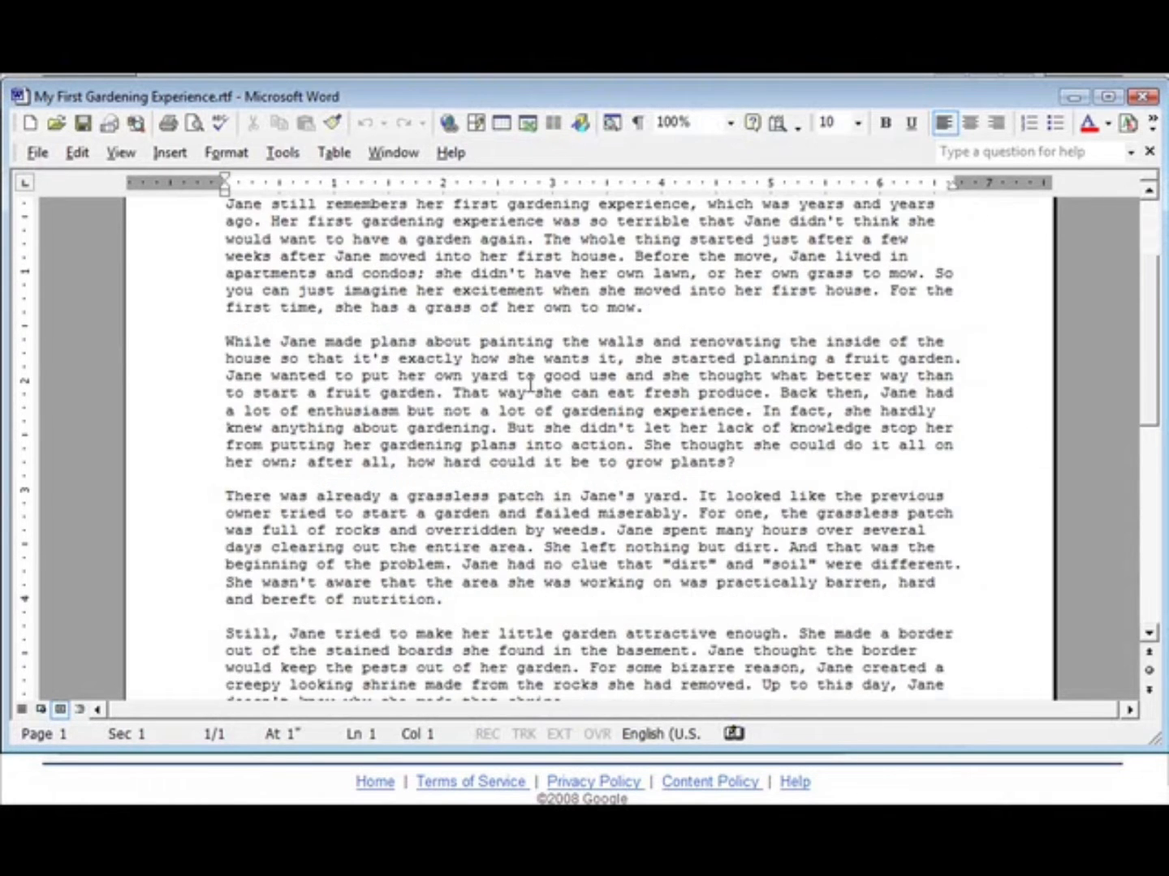
pyautogui.scroll(-7, 533, 384)
pyautogui.scroll(9, 522, 378)
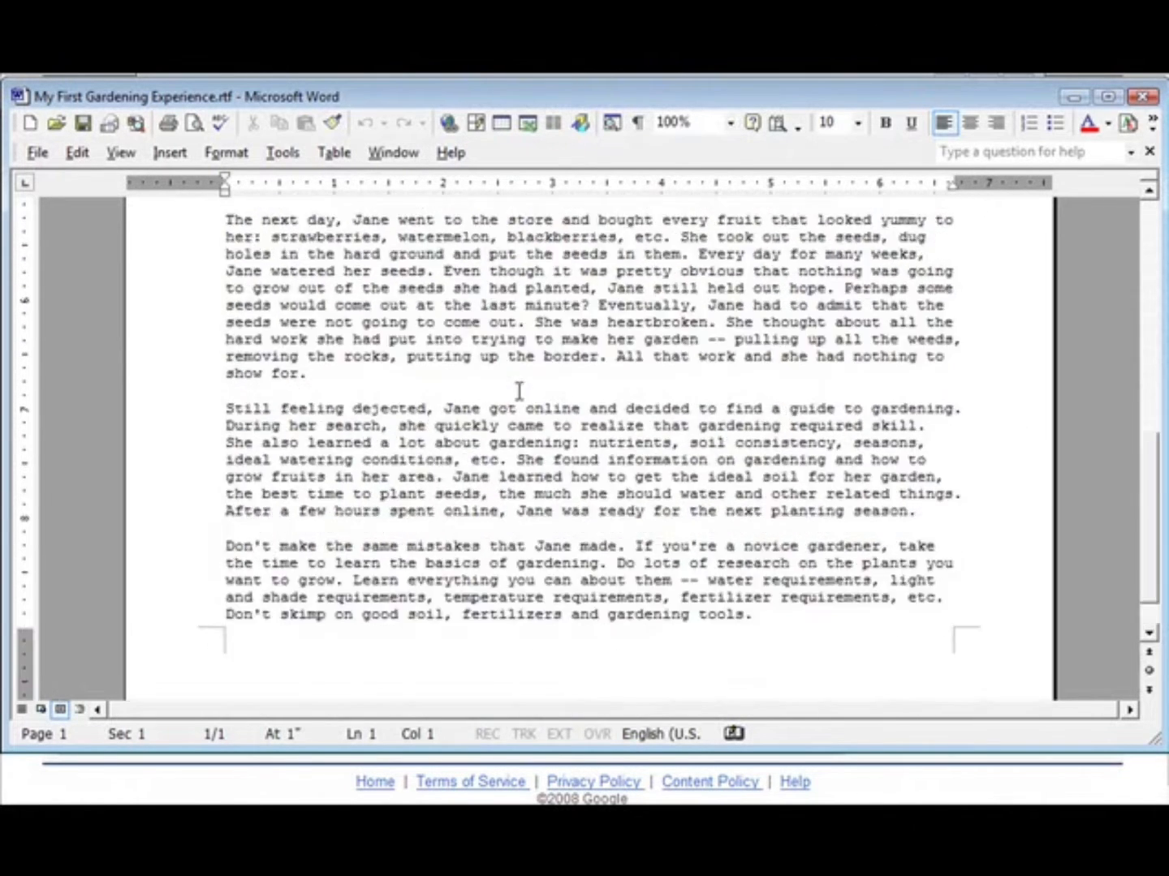
pyautogui.scroll(5, 515, 392)
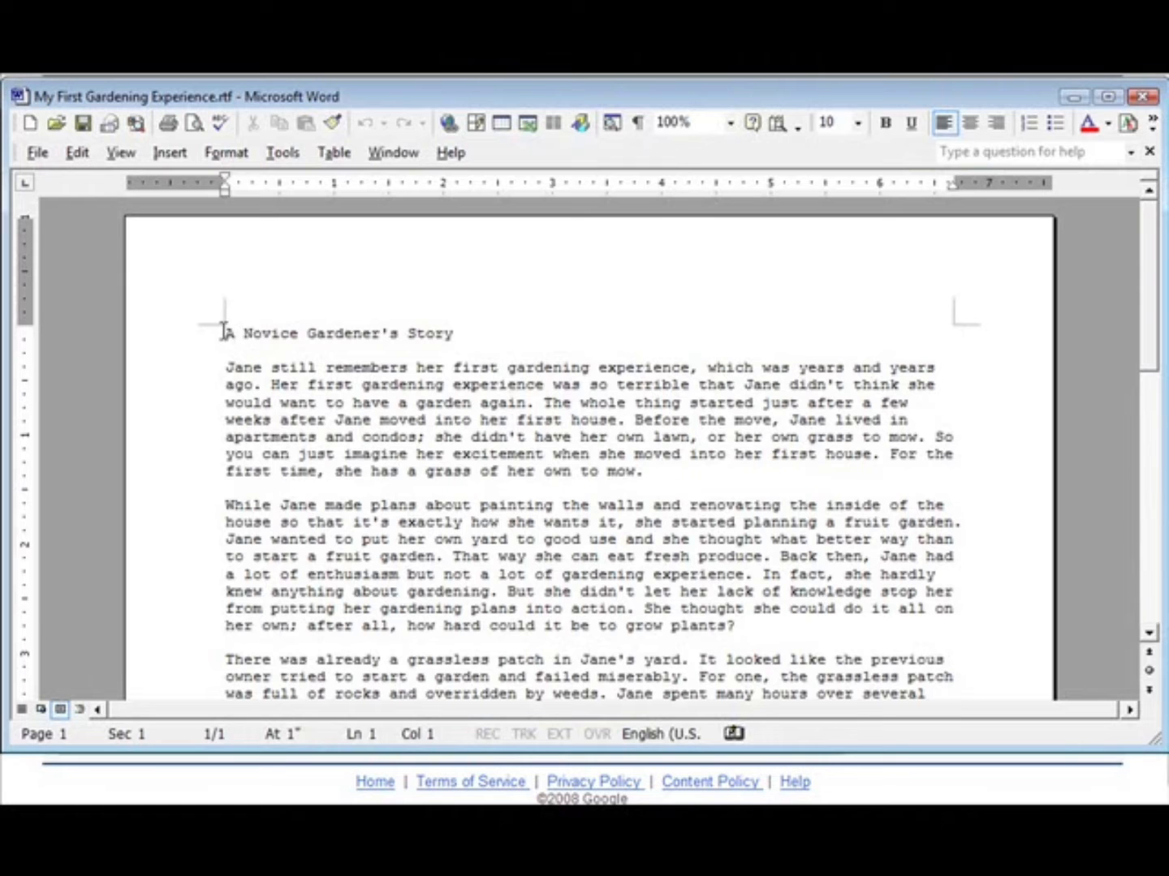
pyautogui.moveTo(224, 332); pyautogui.dragTo(949, 584)
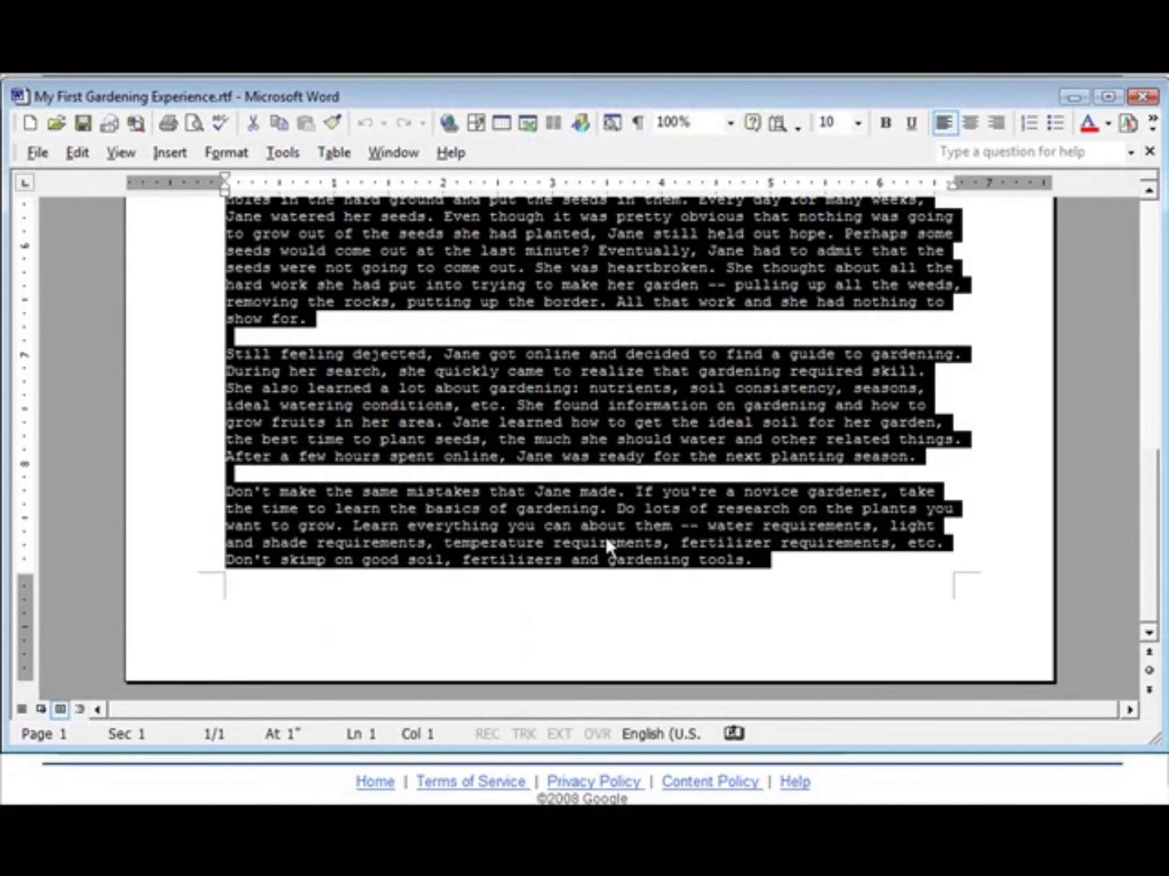
pyautogui.rightClick(526, 515)
pyautogui.click(605, 566)
pyautogui.click(1073, 97)
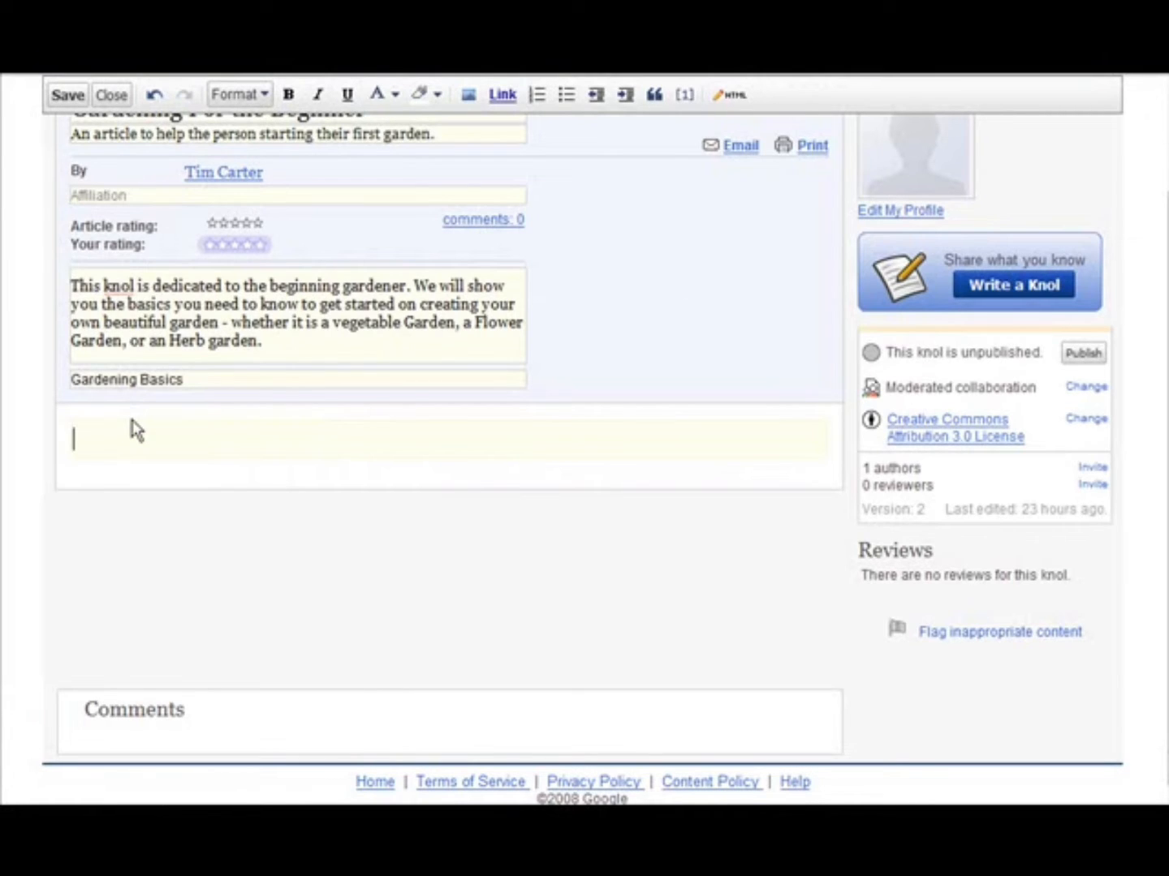
# - Paste the copied gardening article into the body of the knol
pyautogui.hotkey('ctrl', 'v')
pyautogui.scroll(-10, 600, 443)
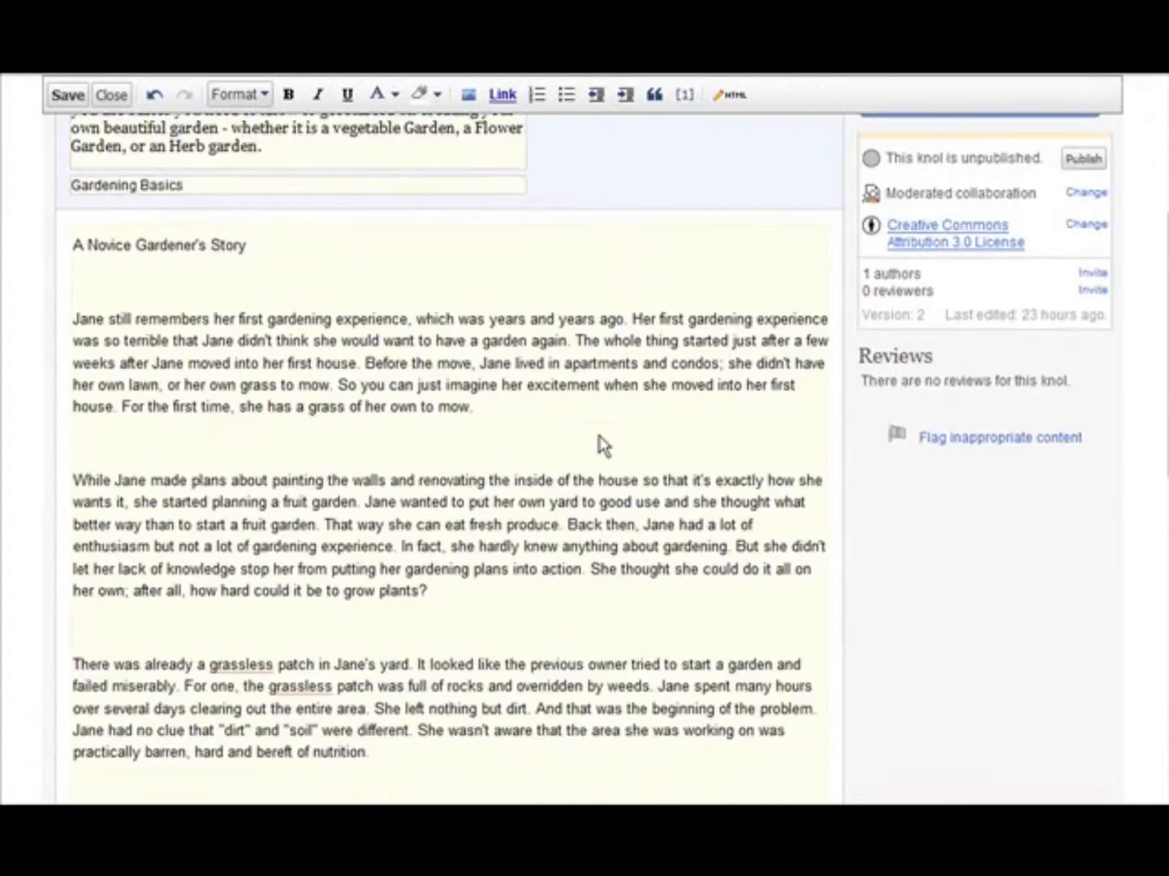
pyautogui.scroll(5, 601, 467)
pyautogui.scroll(5, 585, 473)
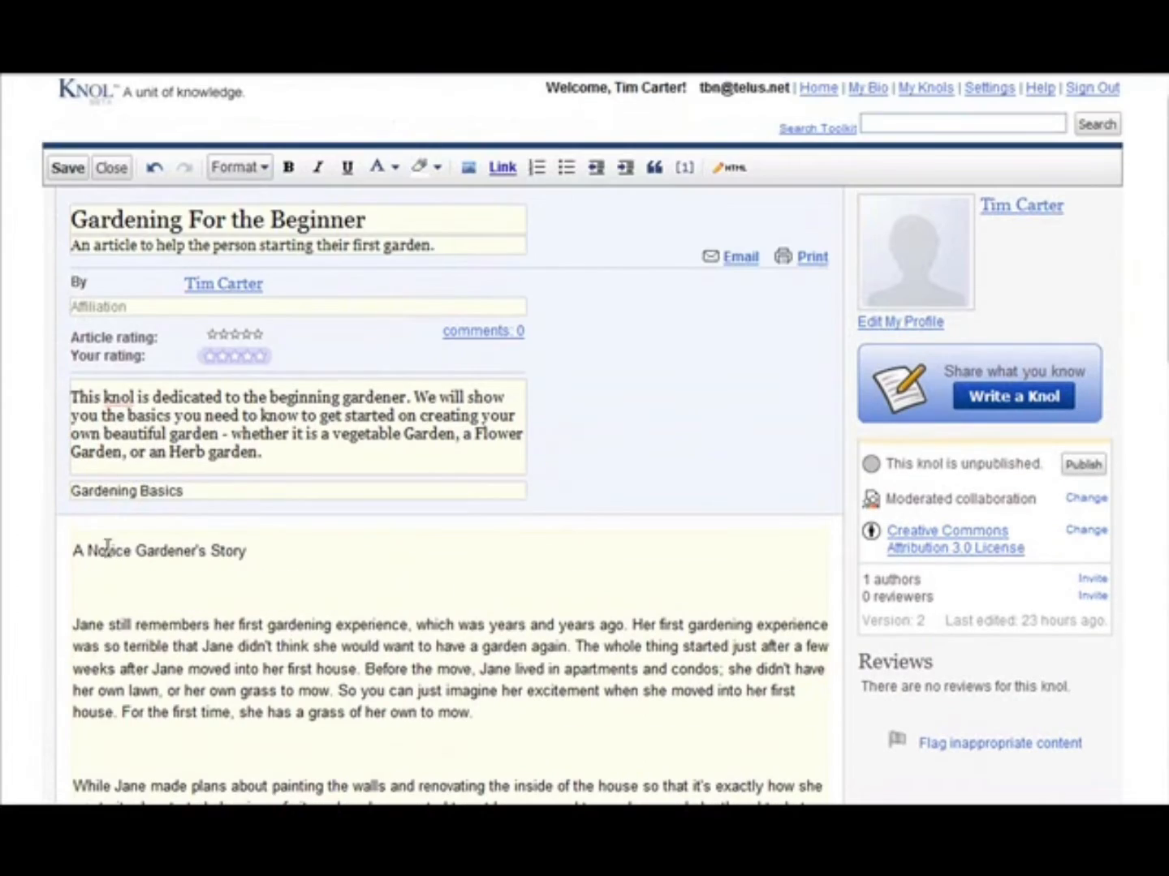
# - Make the body's first line, "A Novice Gardener's Story", bold and format it as Heading (H2)
pyautogui.moveTo(74, 551); pyautogui.dragTo(266, 541)
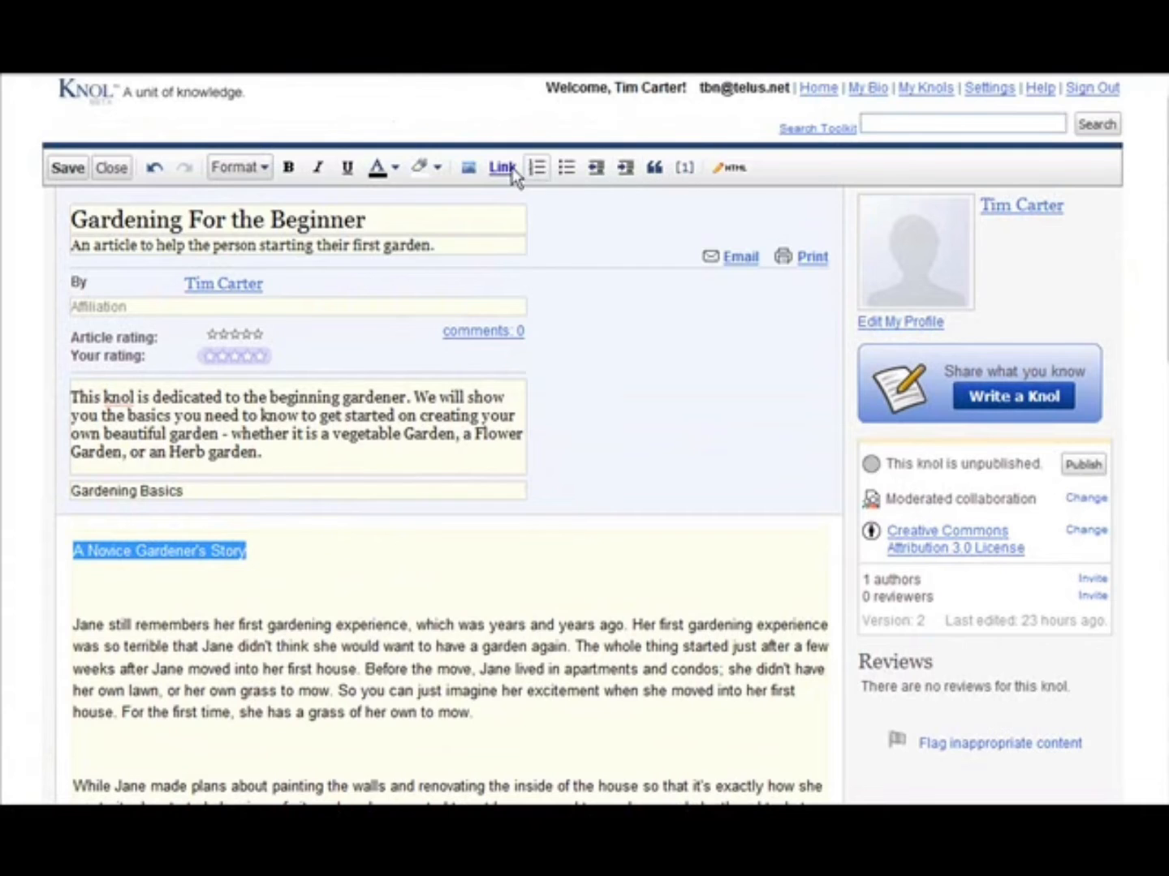
pyautogui.click(294, 172)
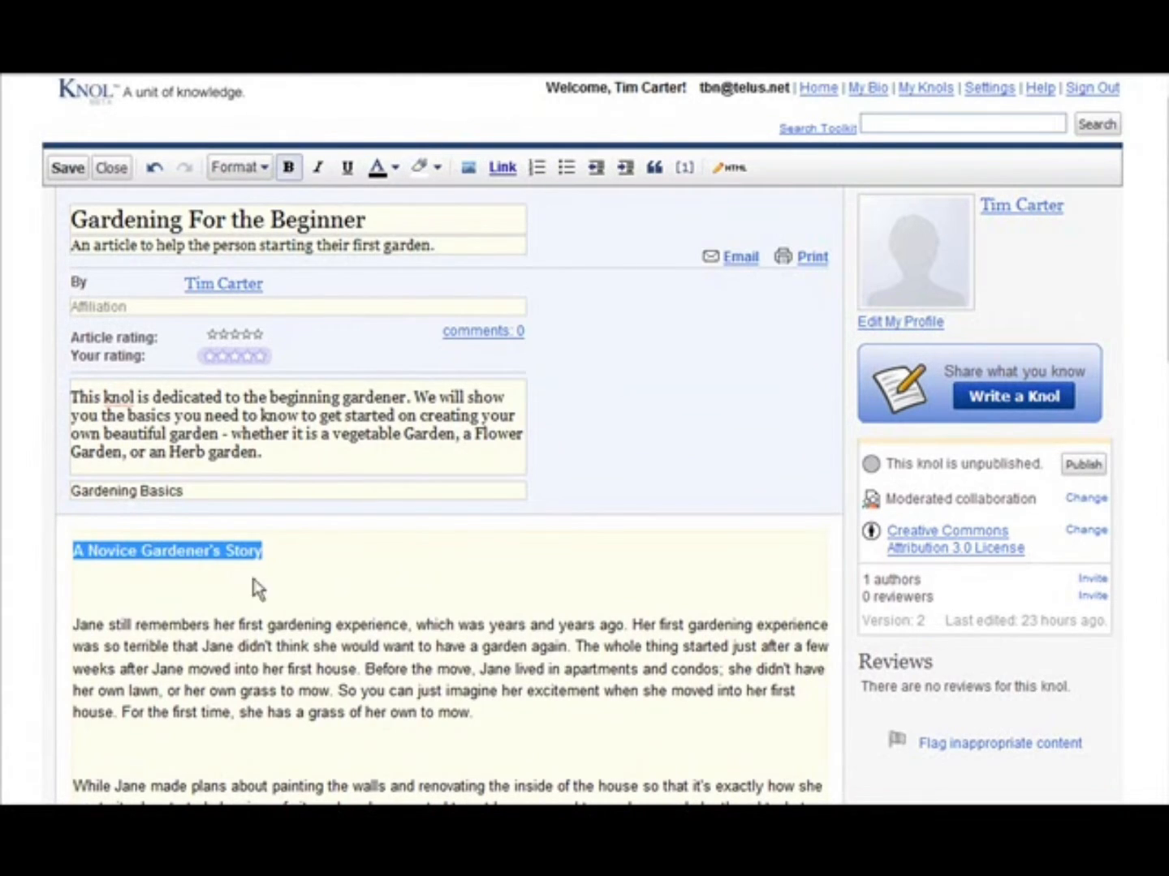
pyautogui.click(303, 543)
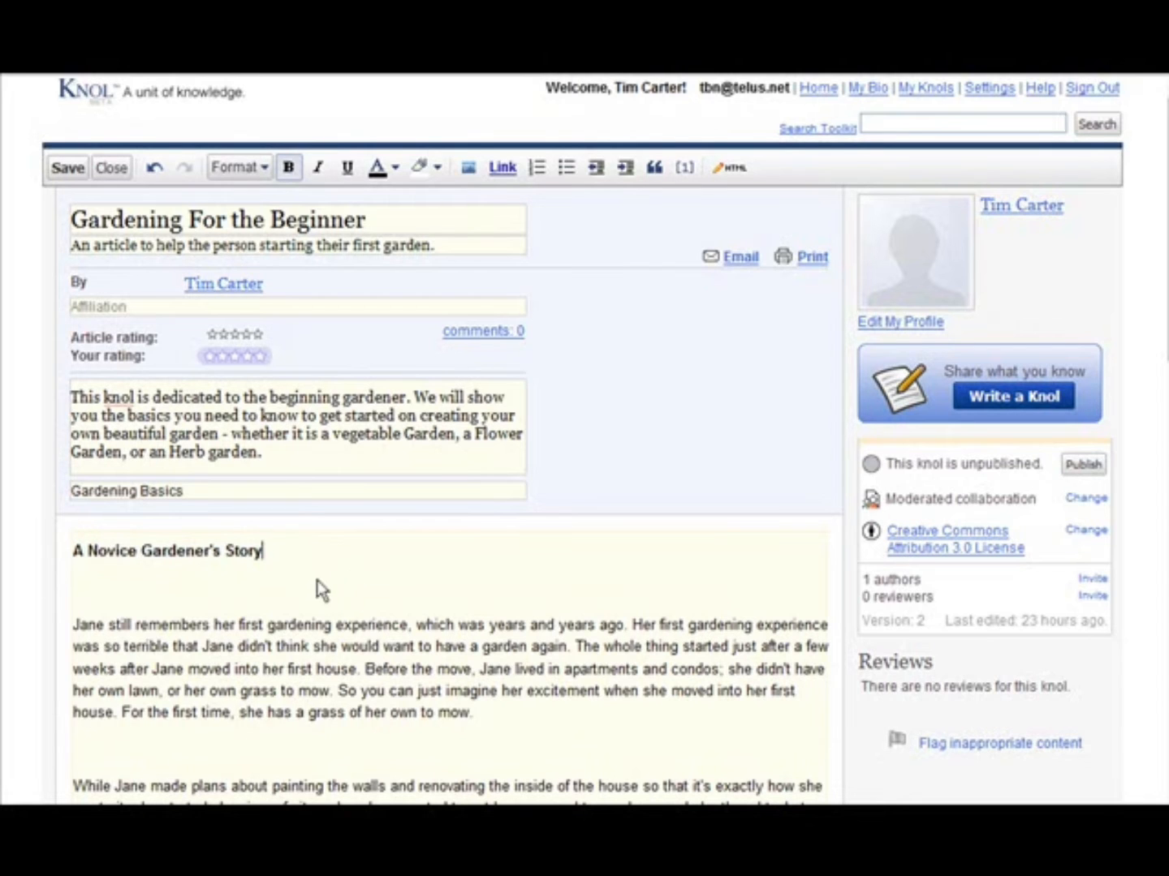
pyautogui.scroll(-2, 325, 589)
pyautogui.scroll(2, 332, 583)
pyautogui.scroll(-3, 340, 581)
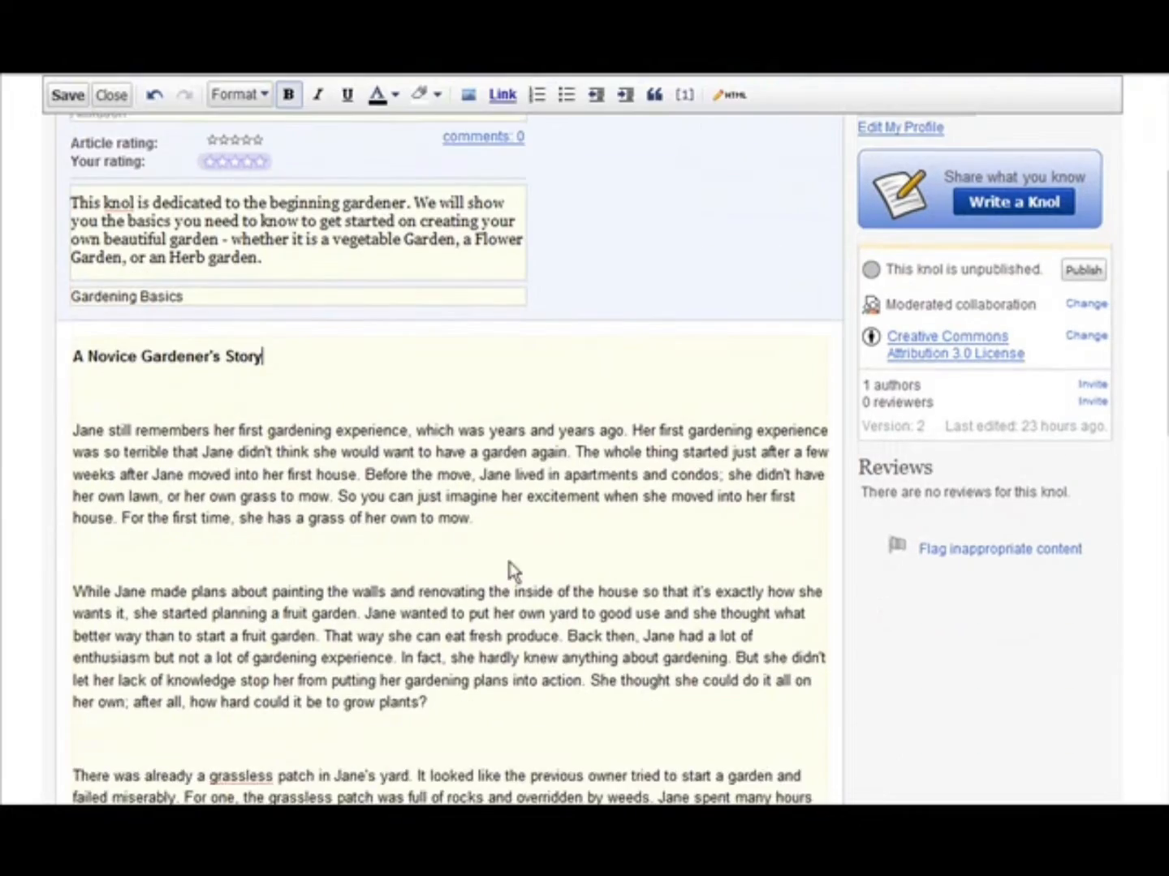
pyautogui.scroll(3, 511, 570)
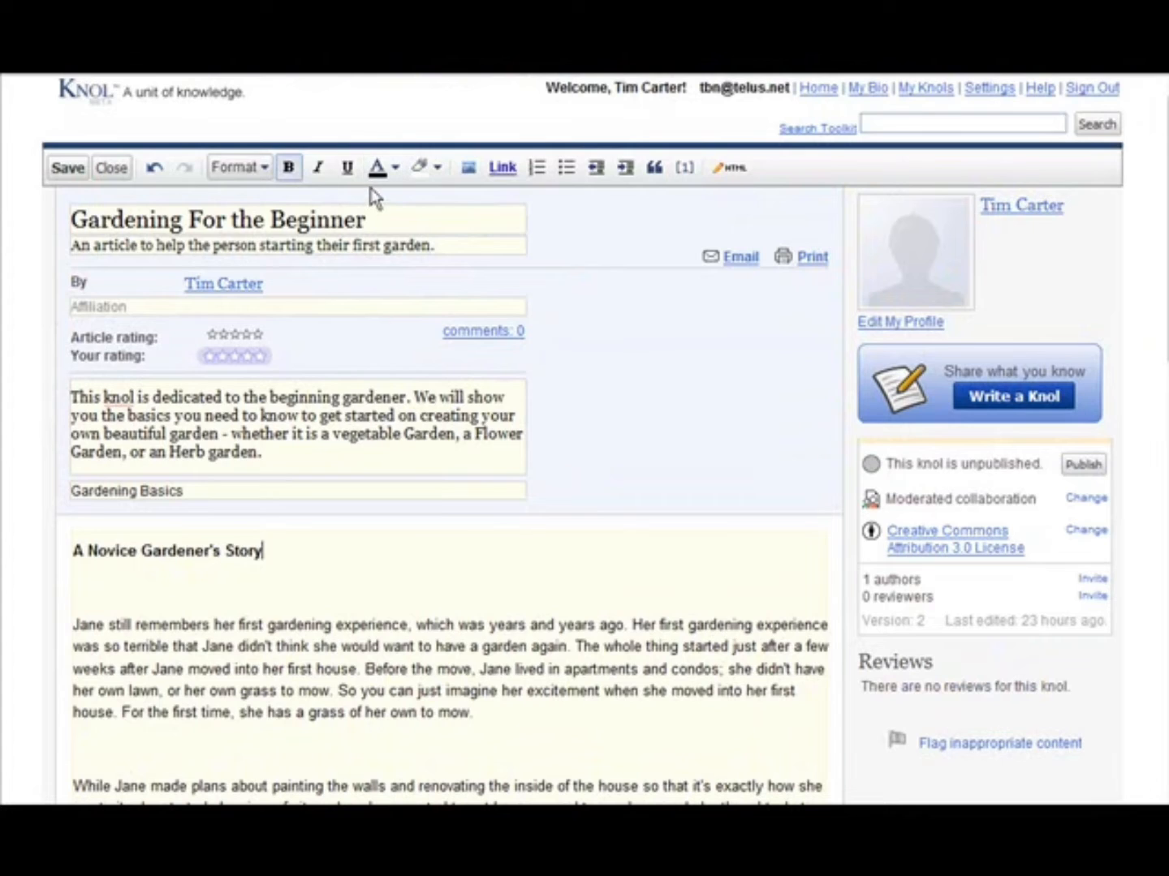
pyautogui.click(263, 170)
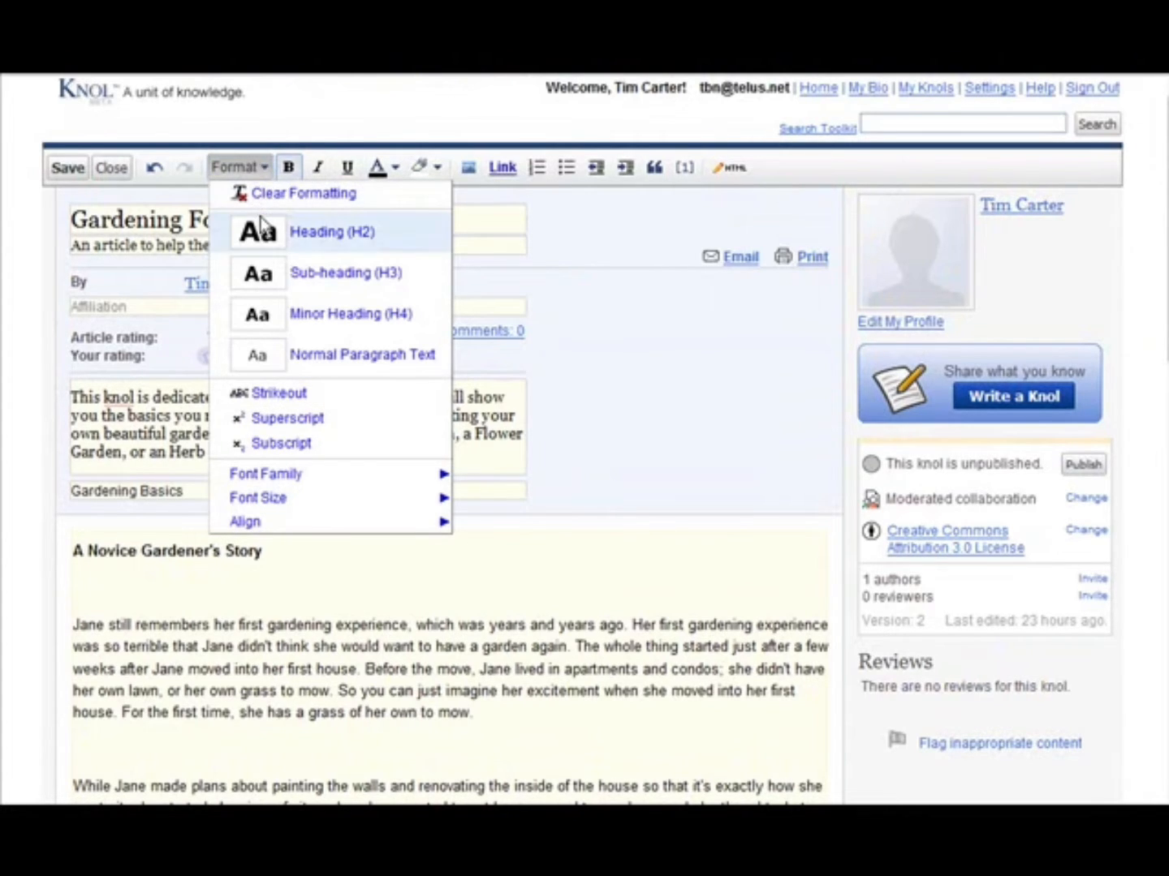
pyautogui.click(368, 231)
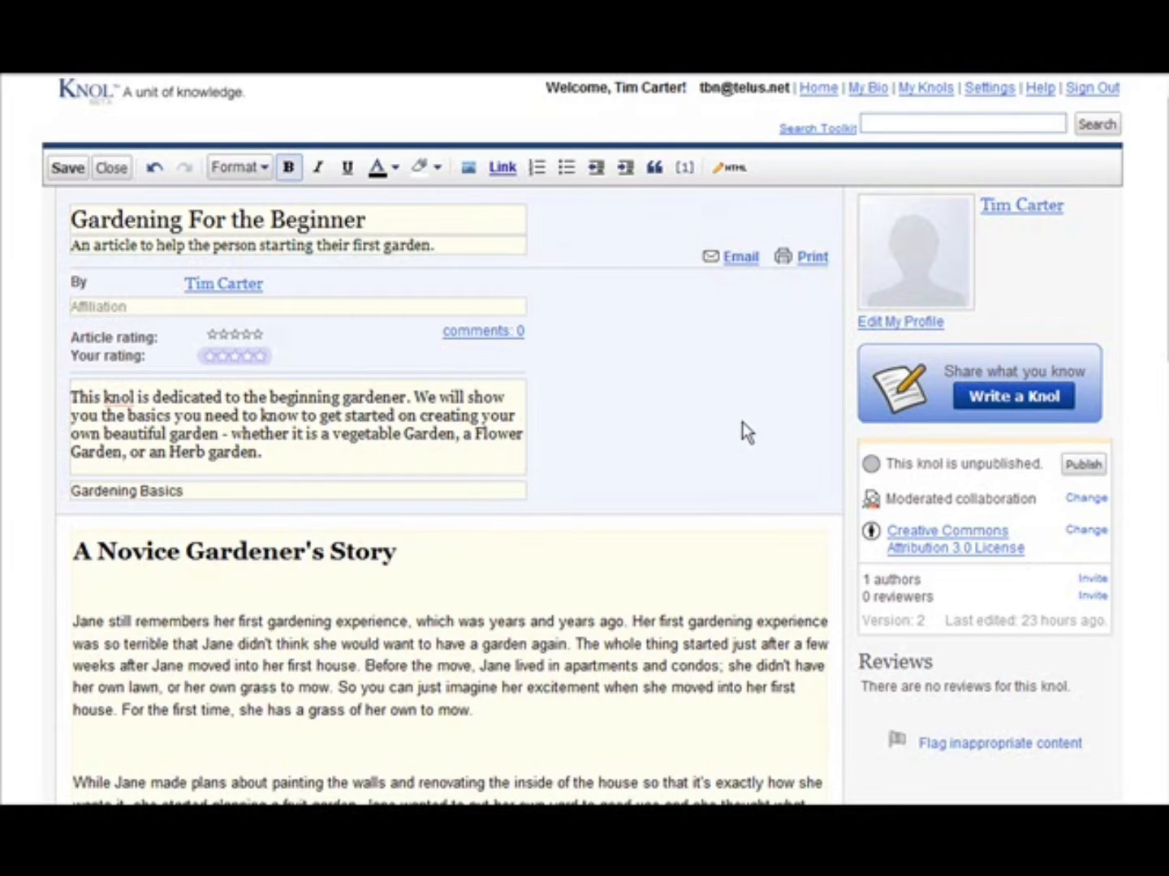
# - Add the line "The Next Day" in the blank space above the paragraph about Jane going to the store
pyautogui.scroll(-5, 740, 422)
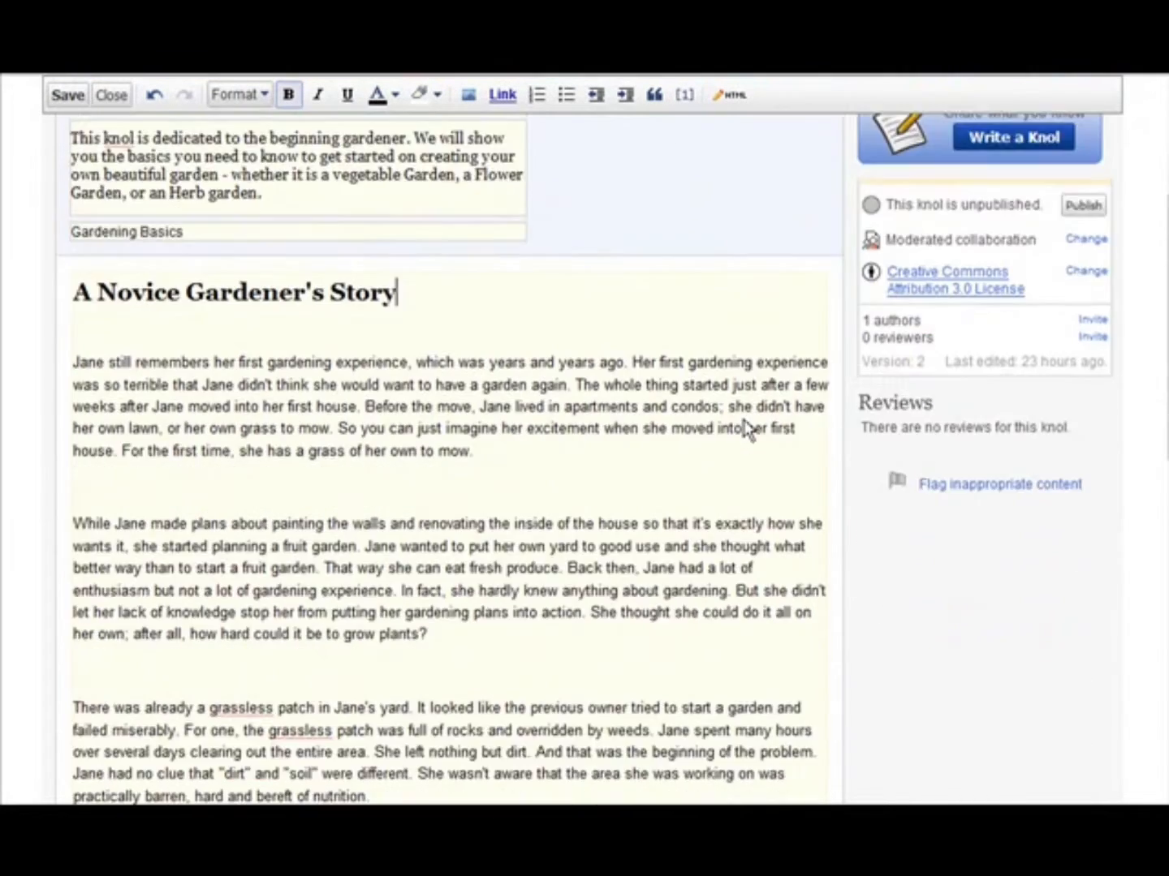
pyautogui.scroll(-4, 747, 430)
pyautogui.scroll(-2, 609, 438)
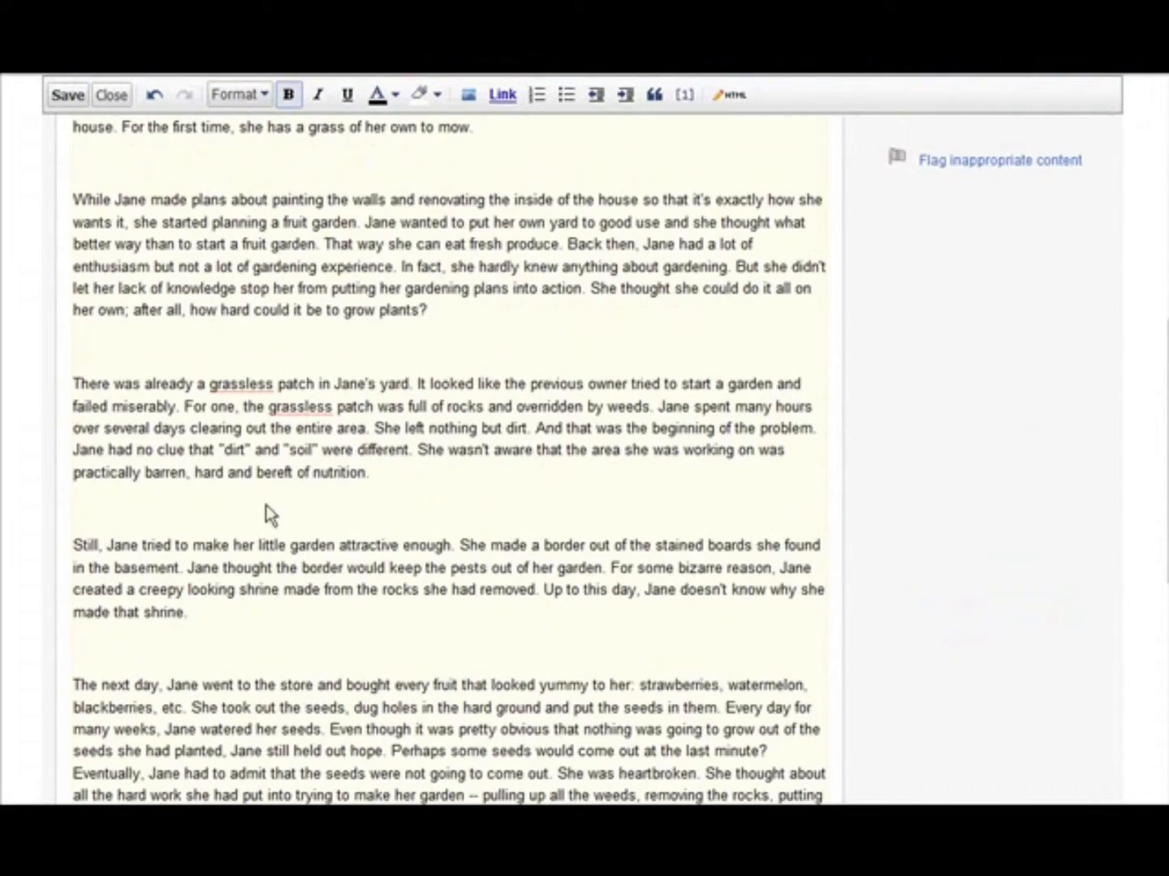
pyautogui.scroll(-5, 284, 507)
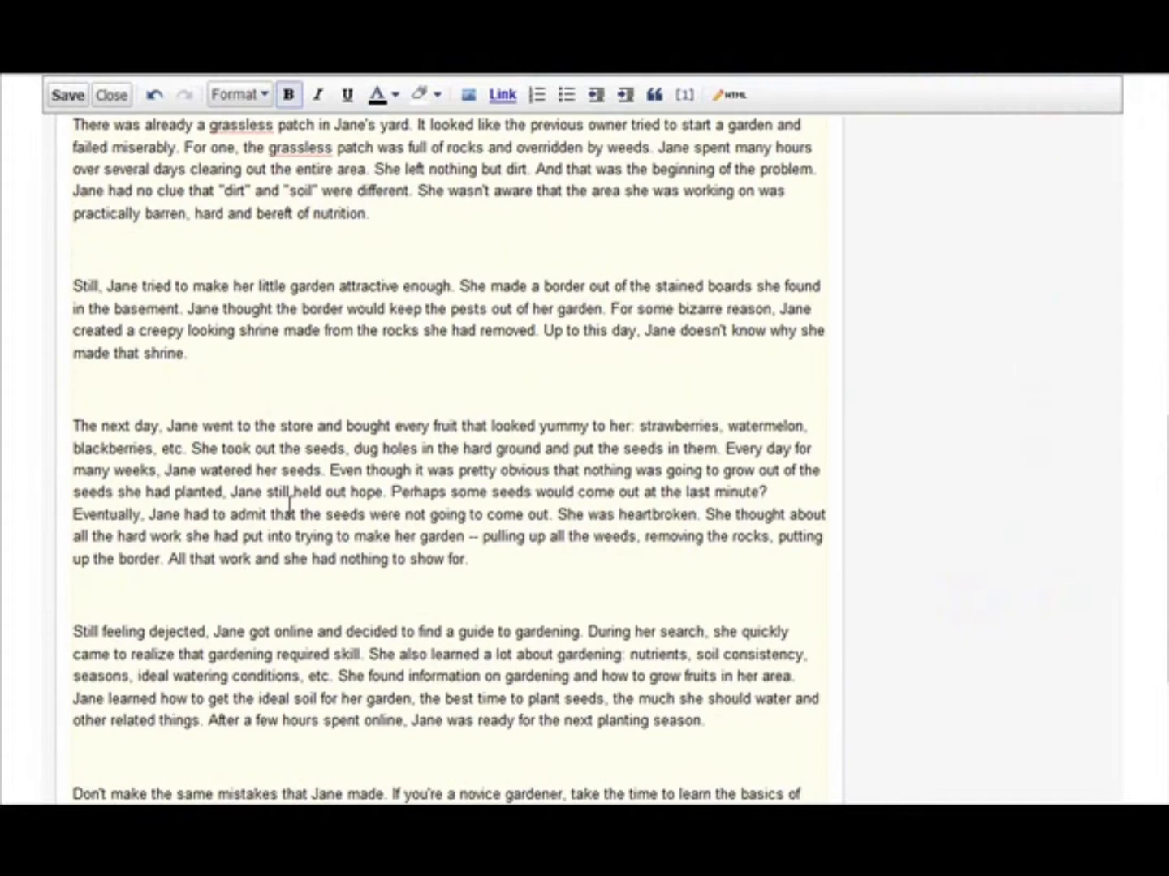
pyautogui.click(88, 398)
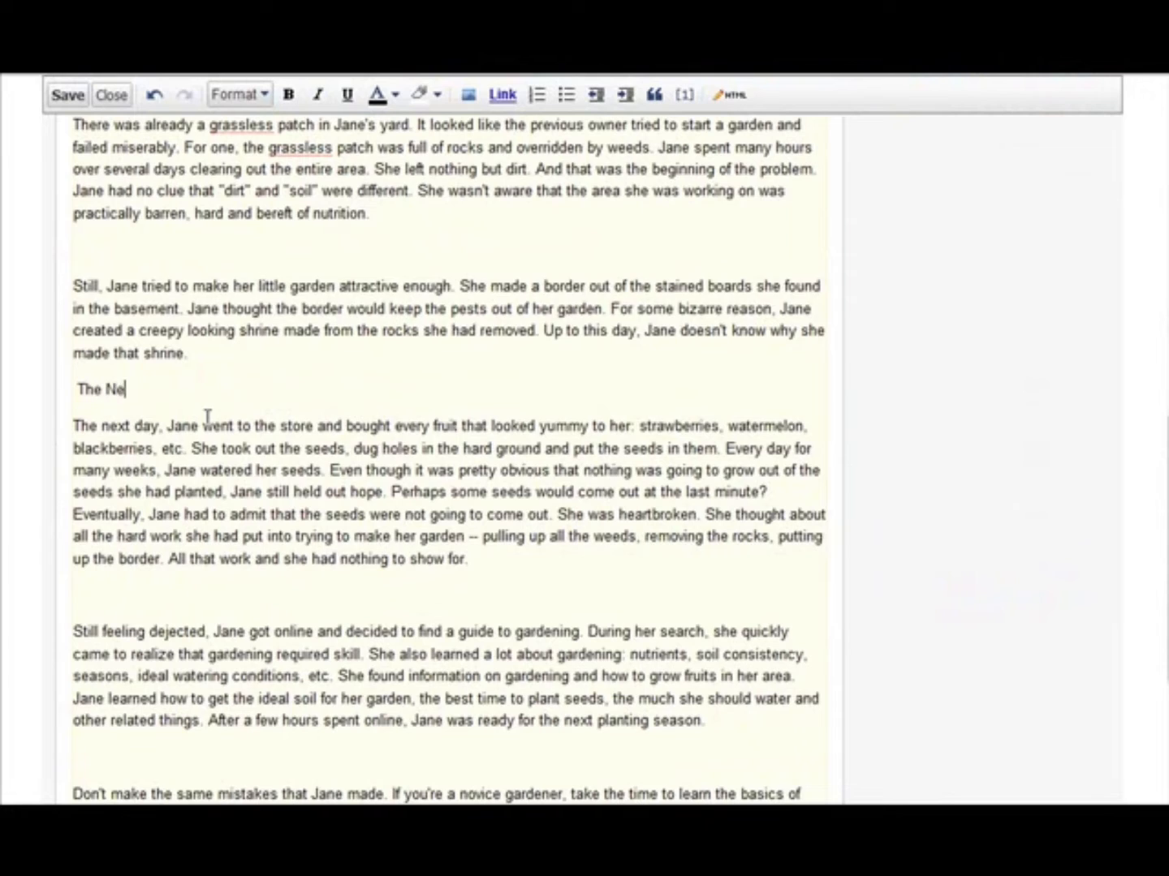
pyautogui.write('The Next Day')
# - Format the "The Next Day" line as Sub-heading (H3)
pyautogui.moveTo(76, 390); pyautogui.dragTo(165, 385)
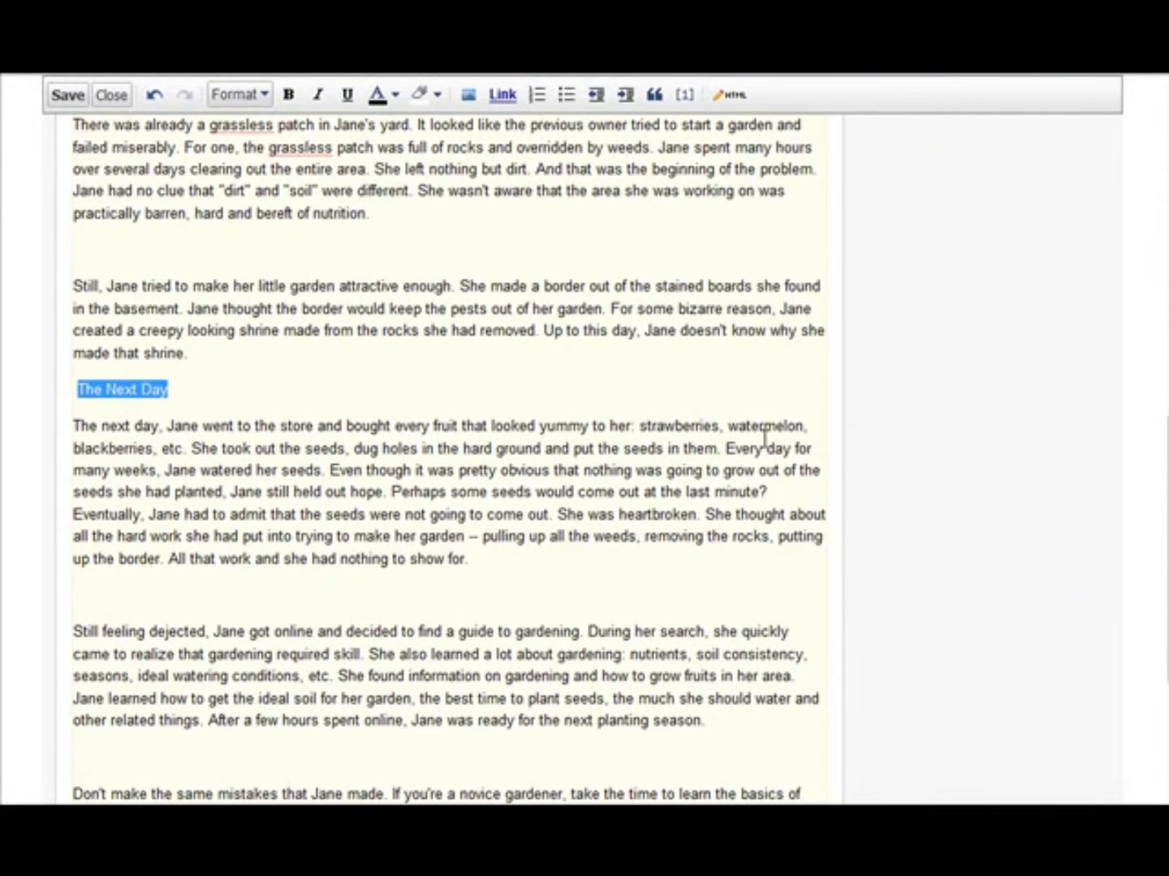
pyautogui.scroll(10, 930, 449)
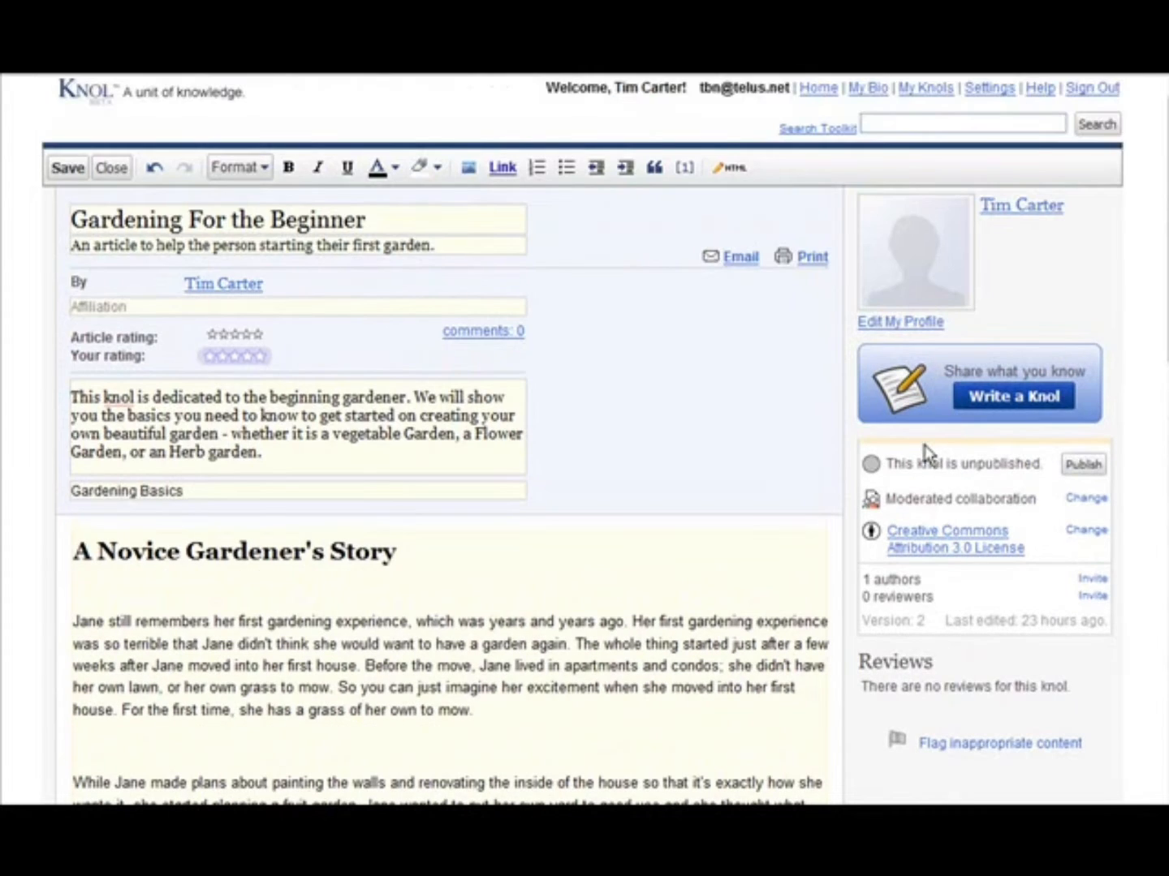
pyautogui.click(260, 166)
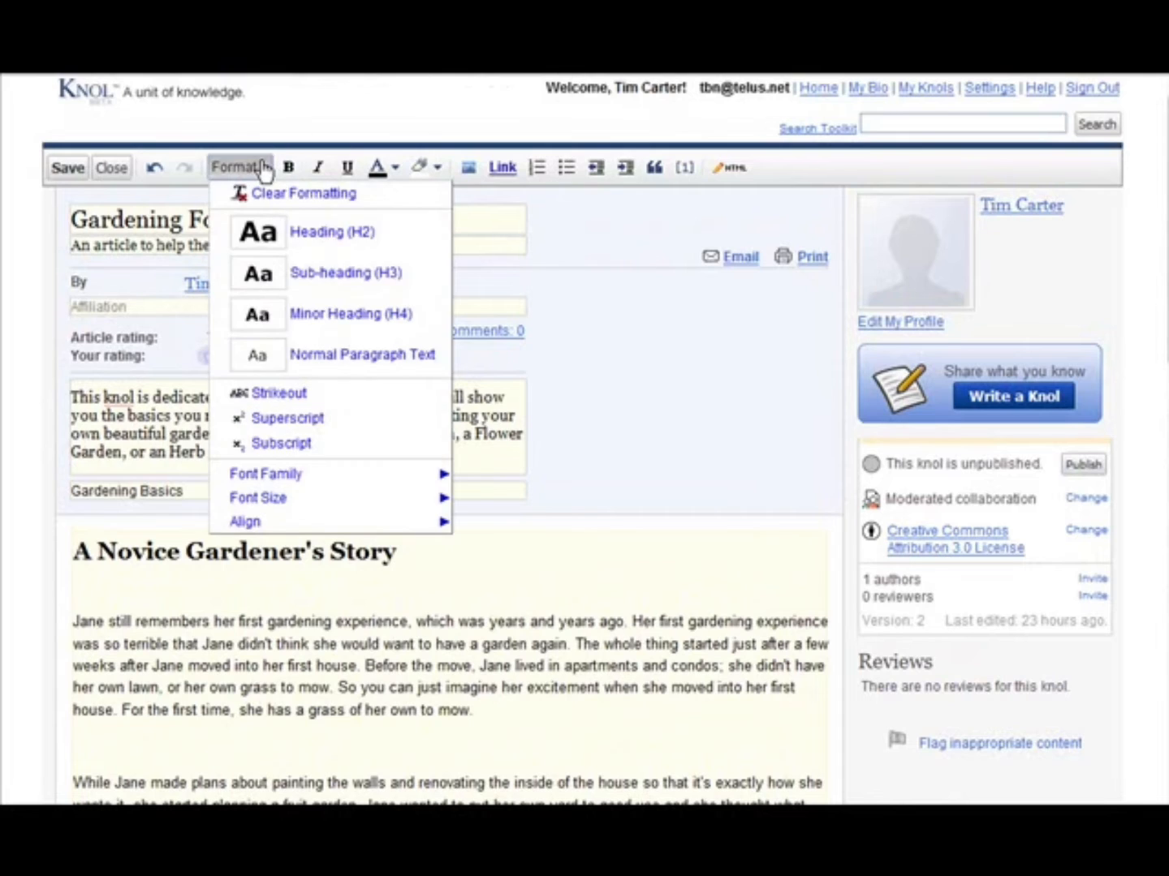
pyautogui.click(260, 166)
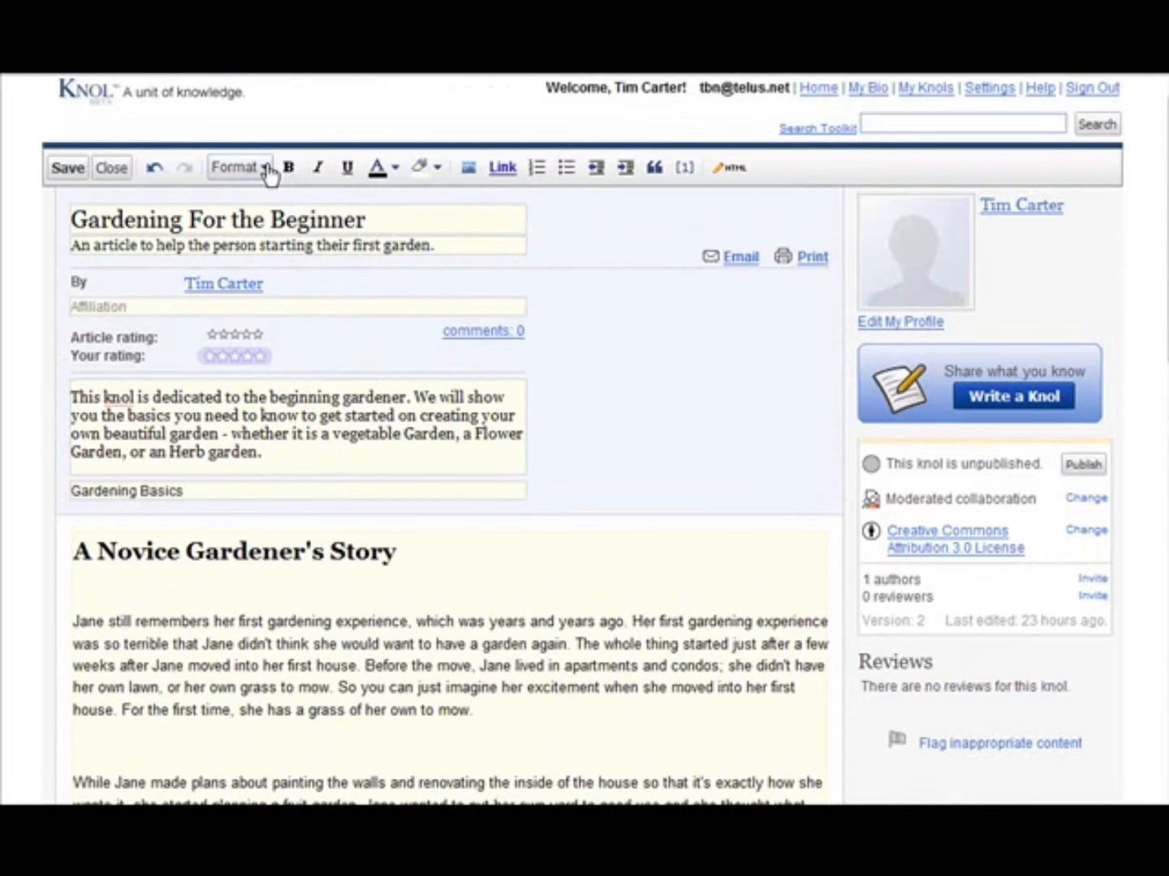
pyautogui.click(265, 169)
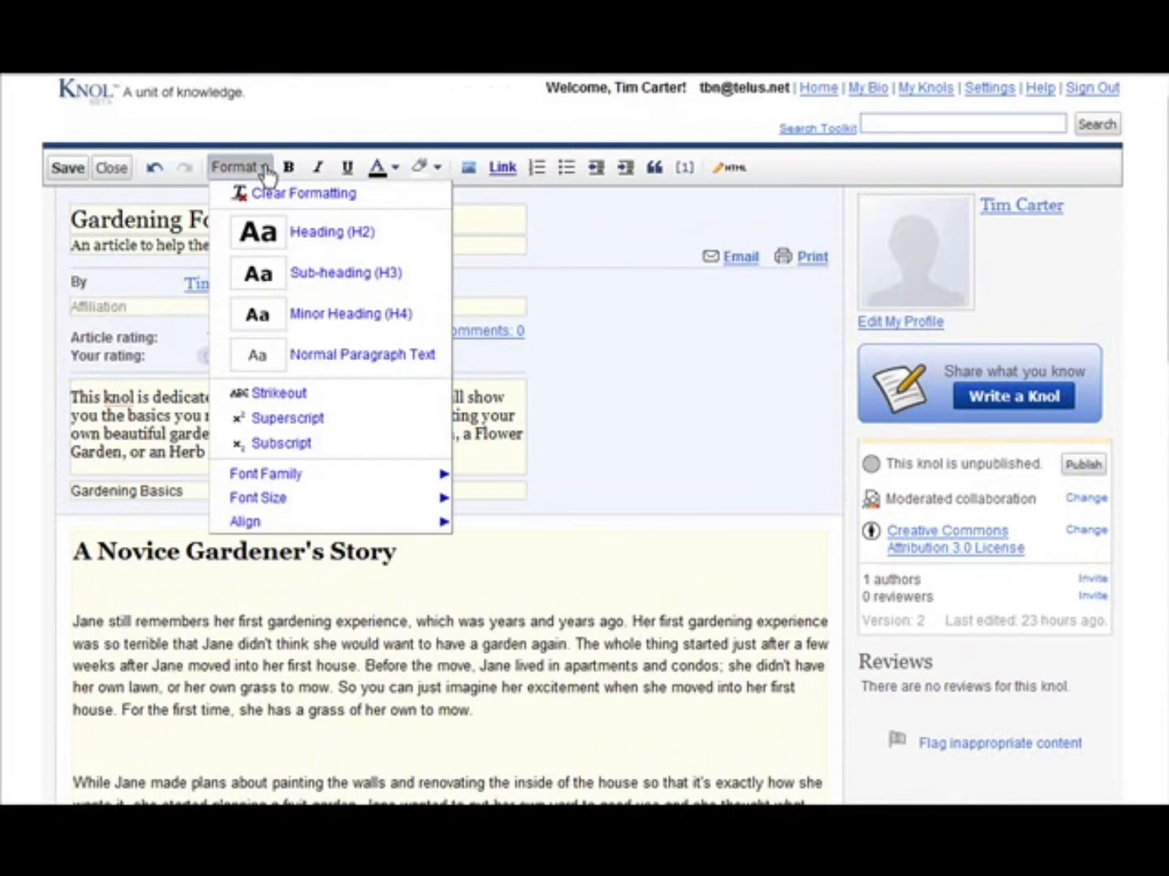
pyautogui.click(305, 274)
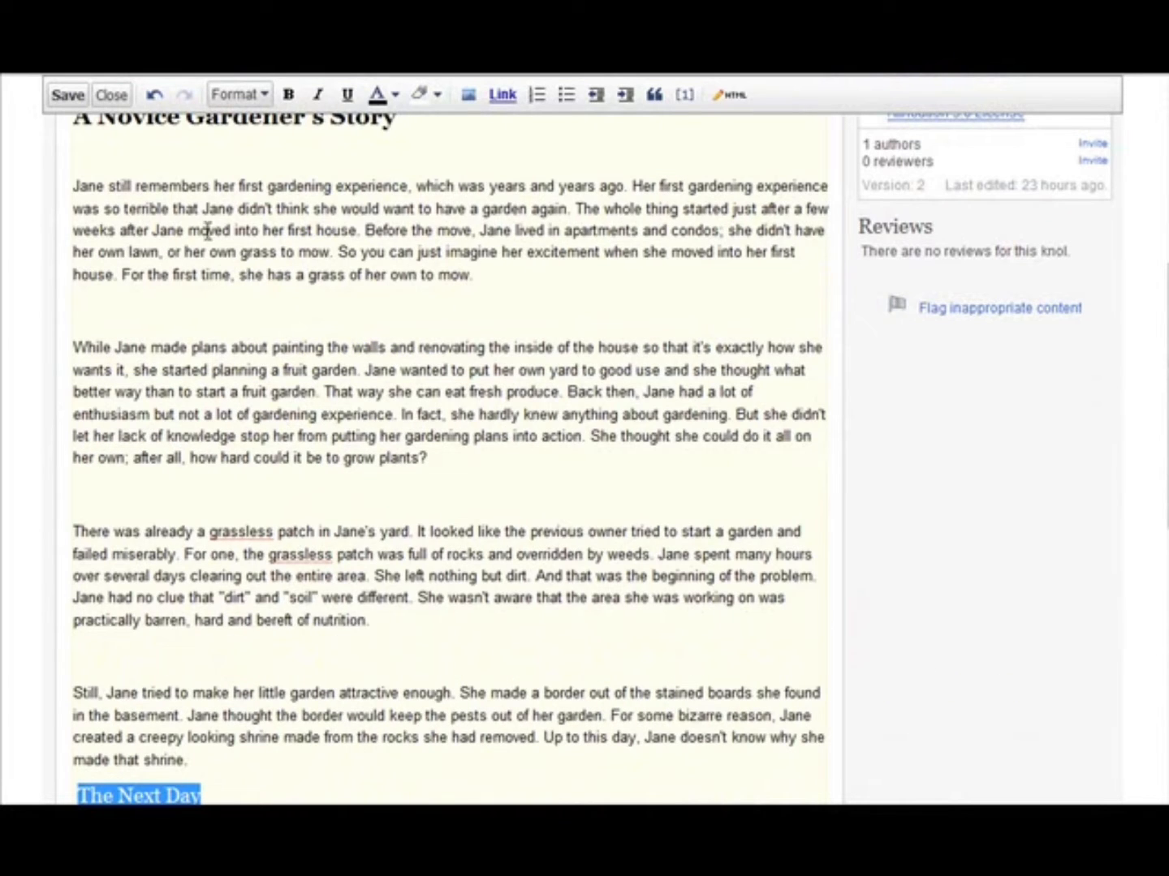
pyautogui.scroll(-4, 270, 480)
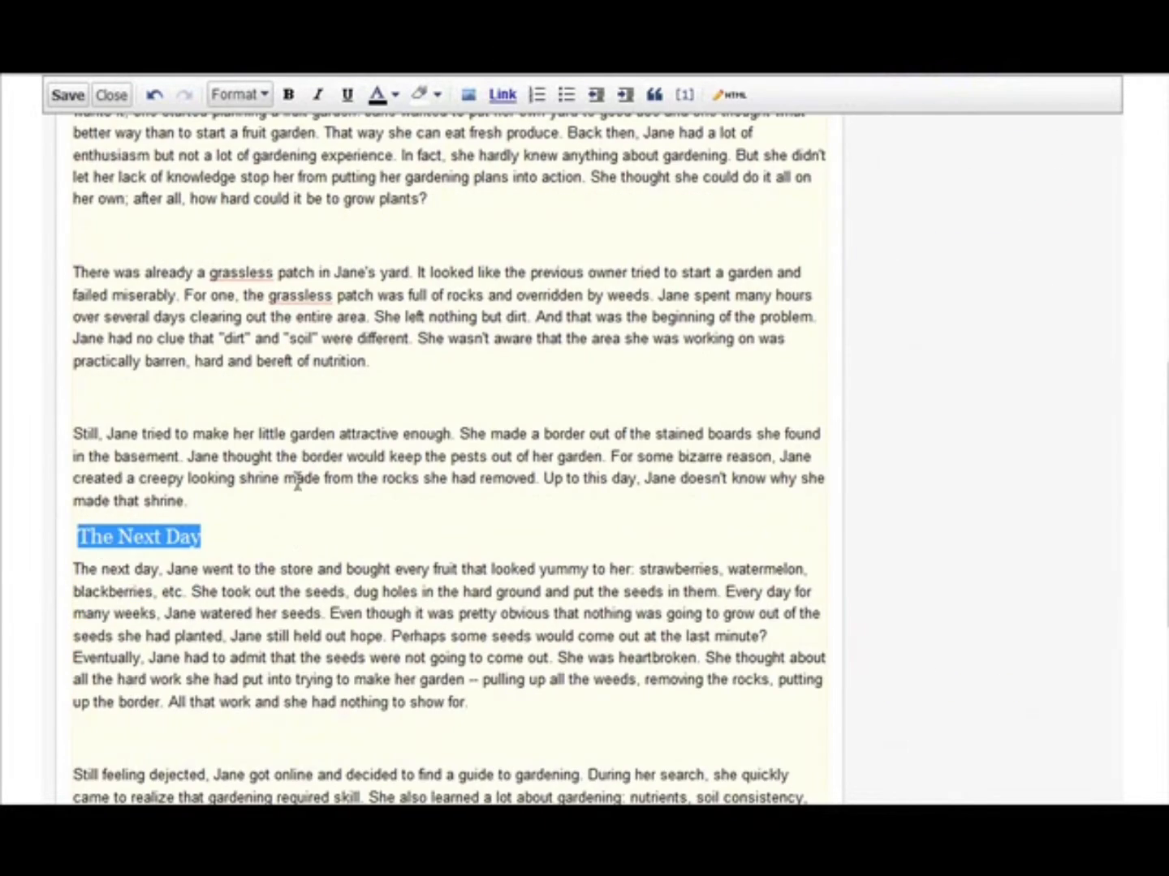
pyautogui.click(264, 538)
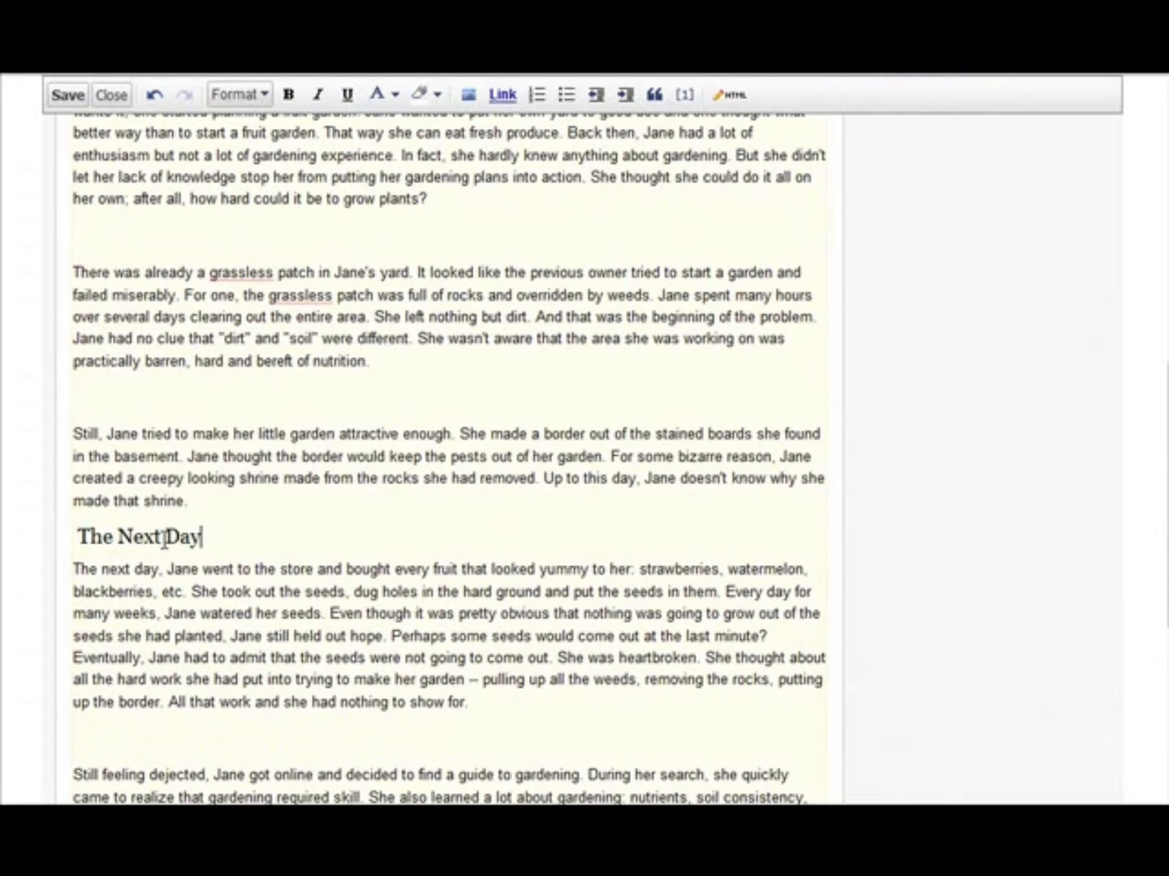
# - Add the line "Conclusion" in the blank space above the final paragraph, "Don't make the same mistakes that Jane made."
pyautogui.scroll(-1, 317, 515)
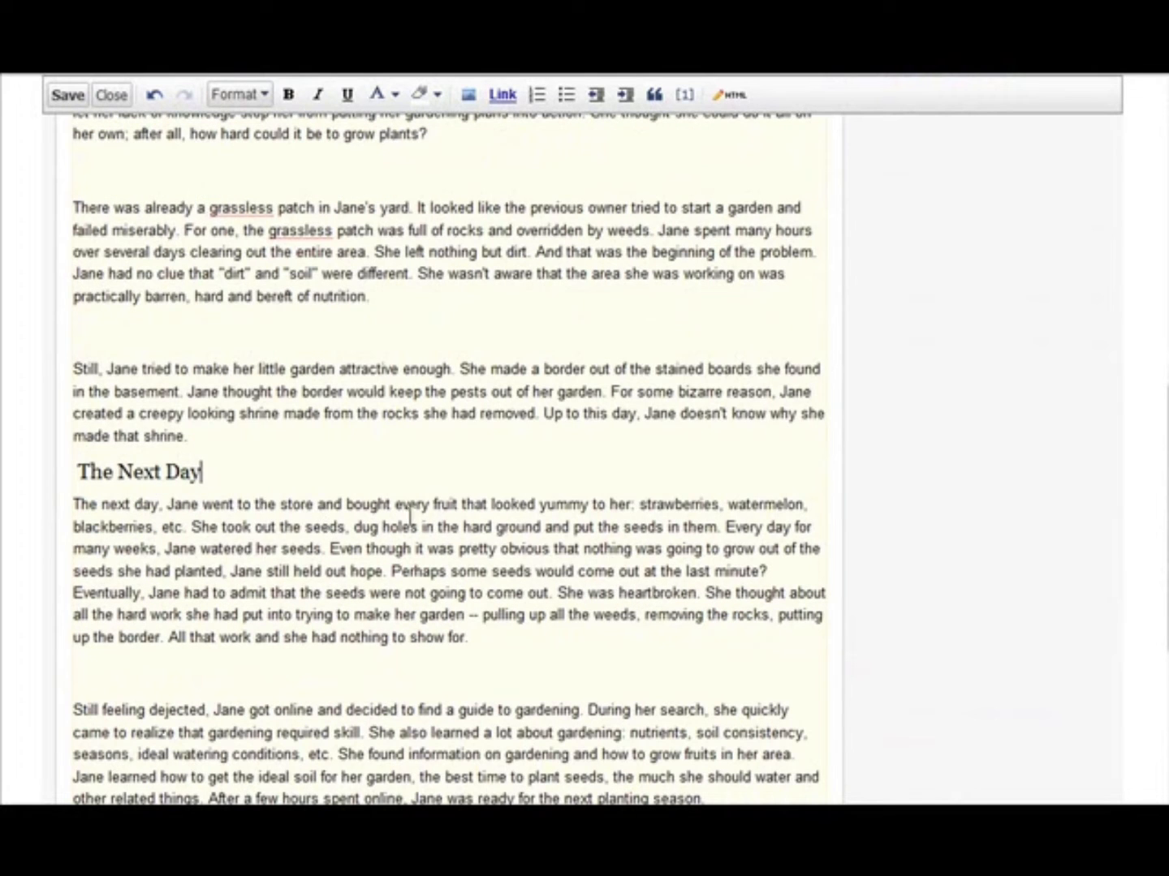
pyautogui.scroll(-3, 349, 519)
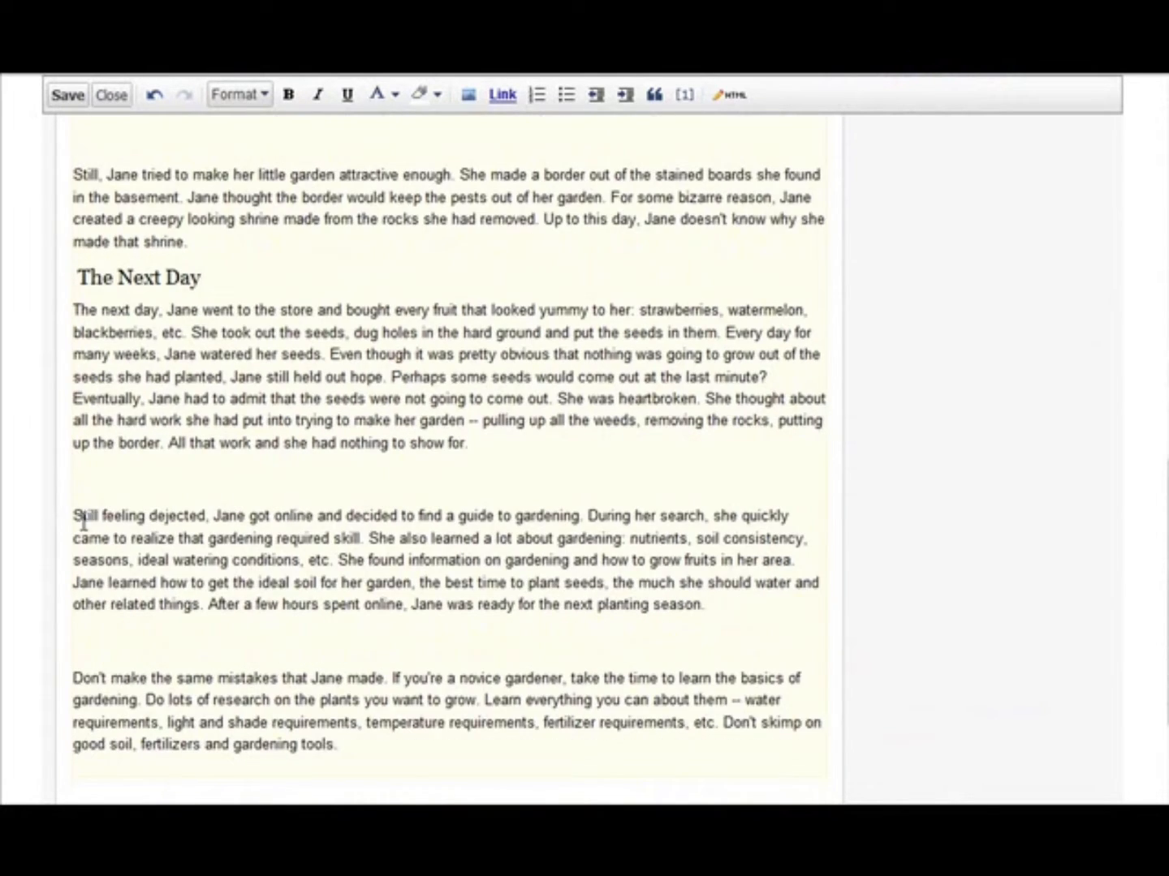
pyautogui.click(82, 483)
pyautogui.scroll(-3, 326, 507)
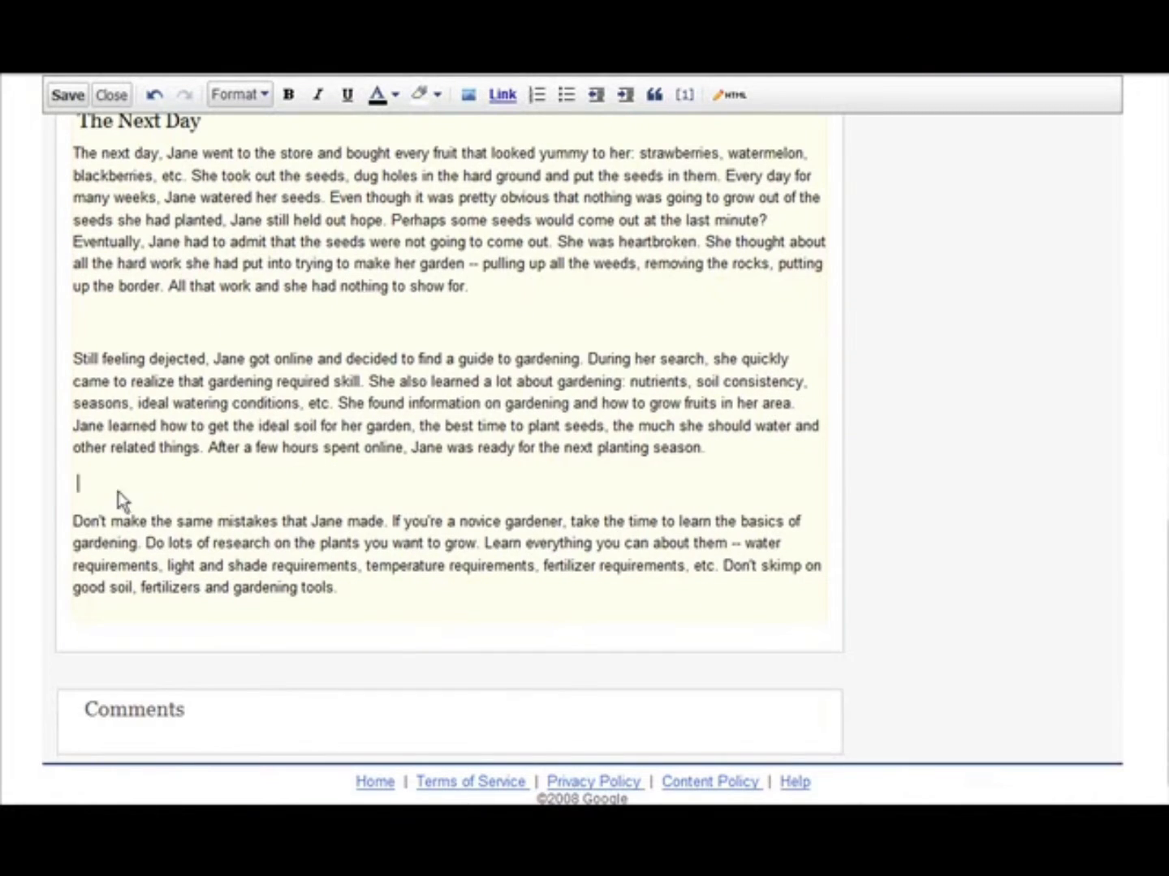
pyautogui.write('Conclusion')
# - Format the "Conclusion" line as Heading (H2)
pyautogui.moveTo(76, 484); pyautogui.dragTo(136, 484)
pyautogui.scroll(12, 840, 471)
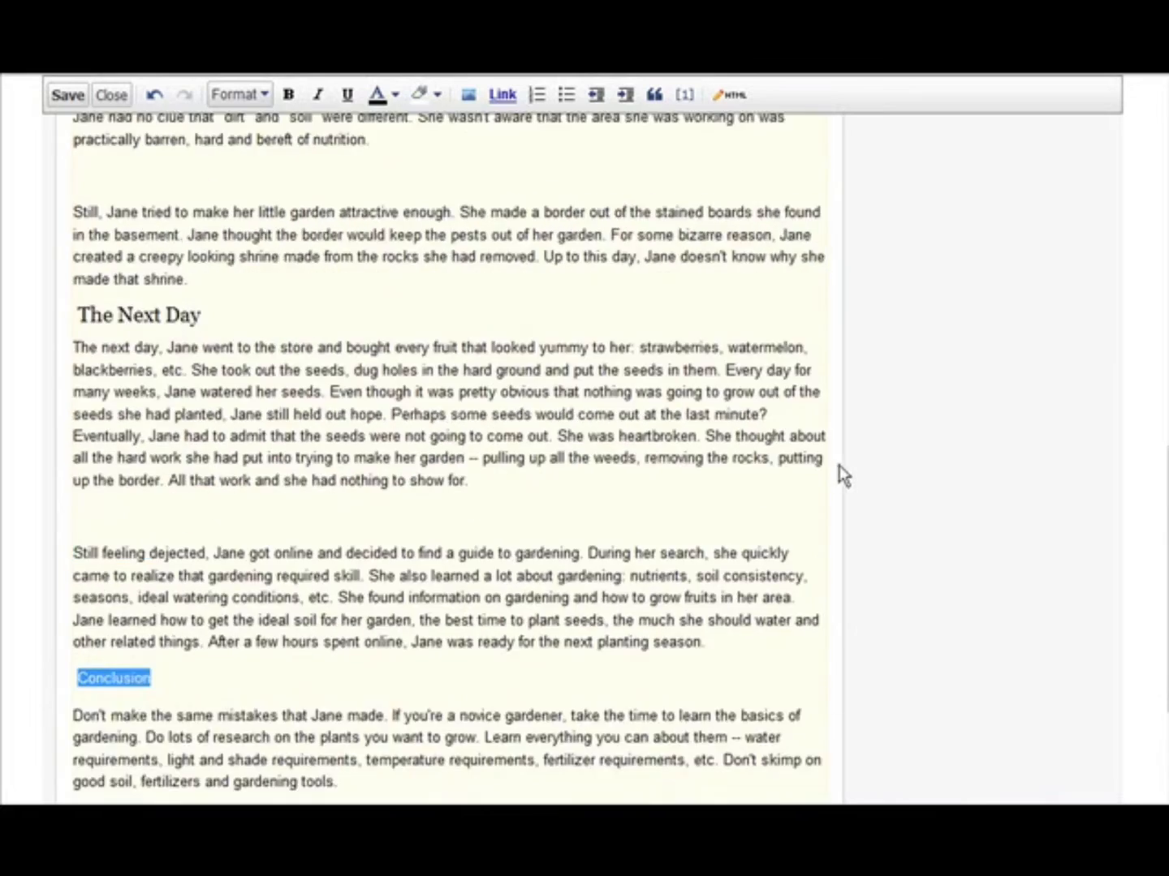
pyautogui.scroll(3, 609, 420)
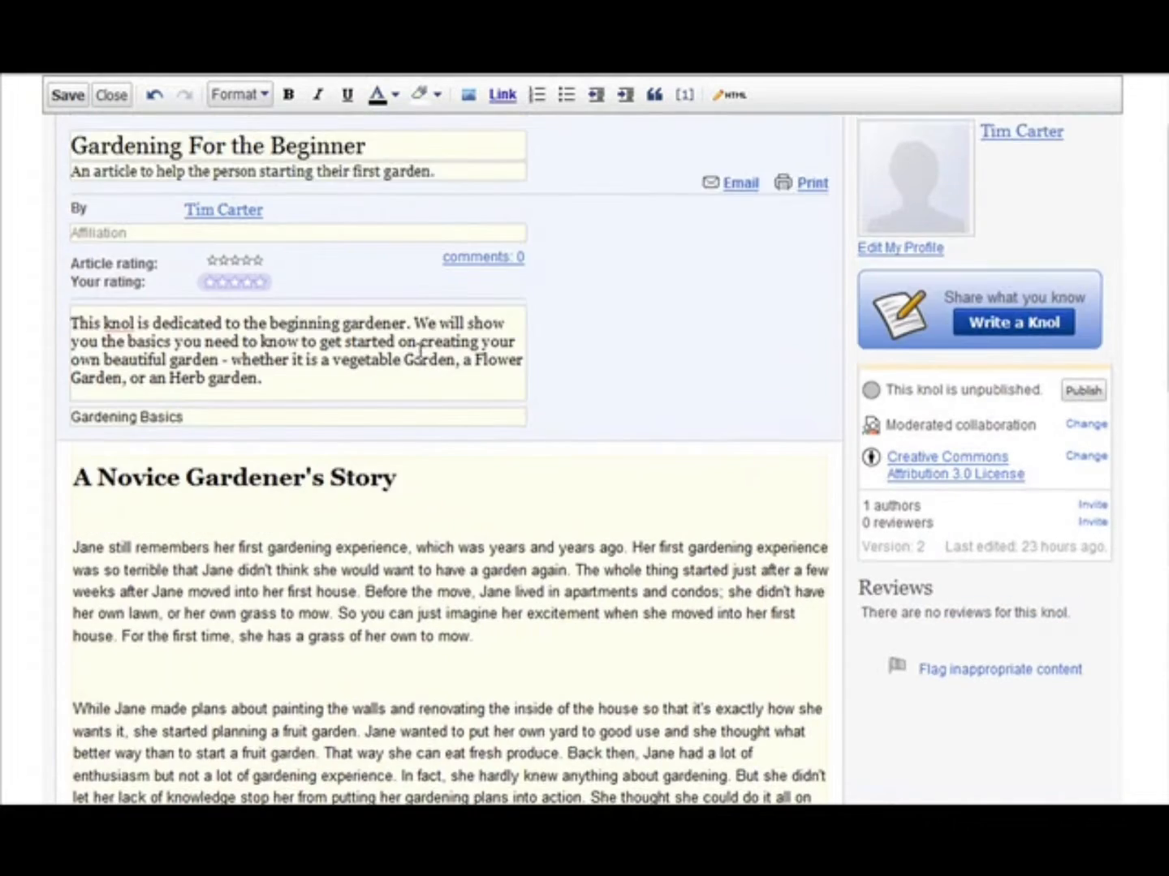
pyautogui.click(261, 168)
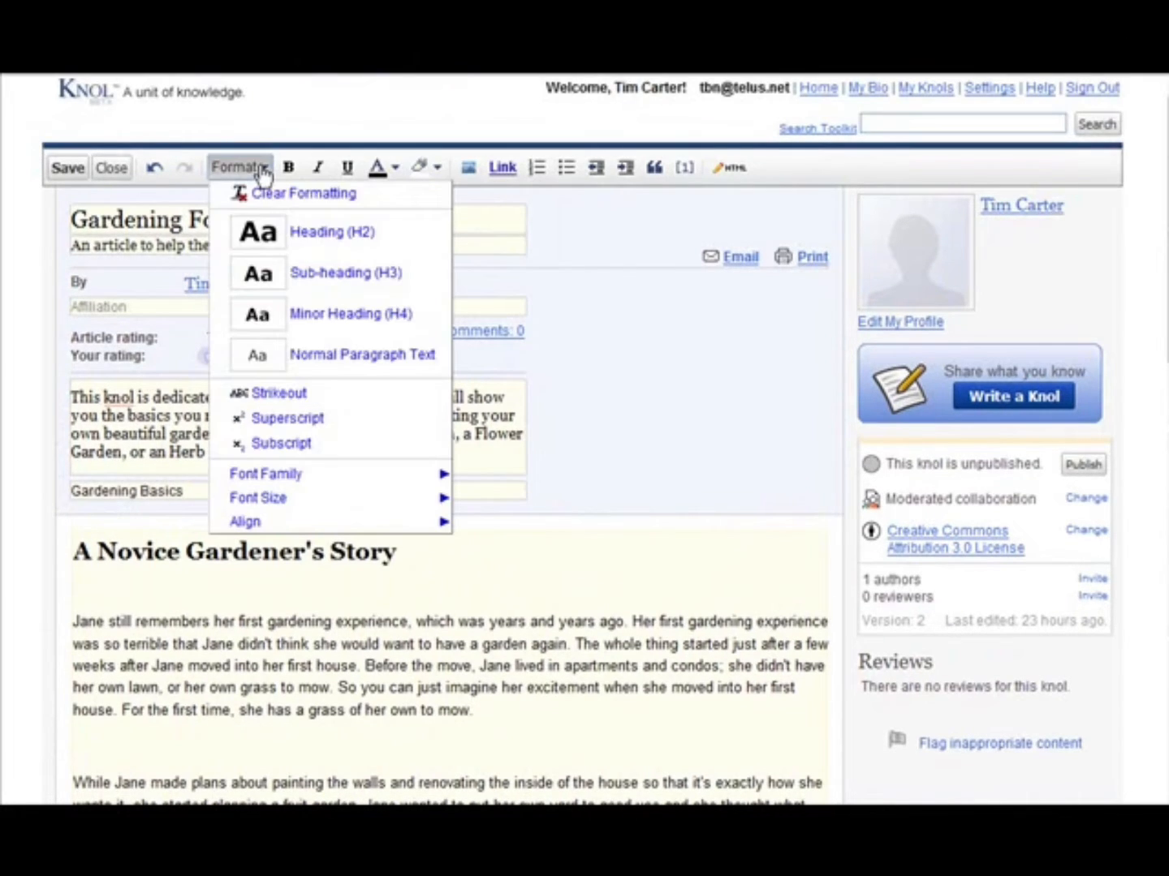
pyautogui.click(324, 232)
pyautogui.scroll(-3, 513, 529)
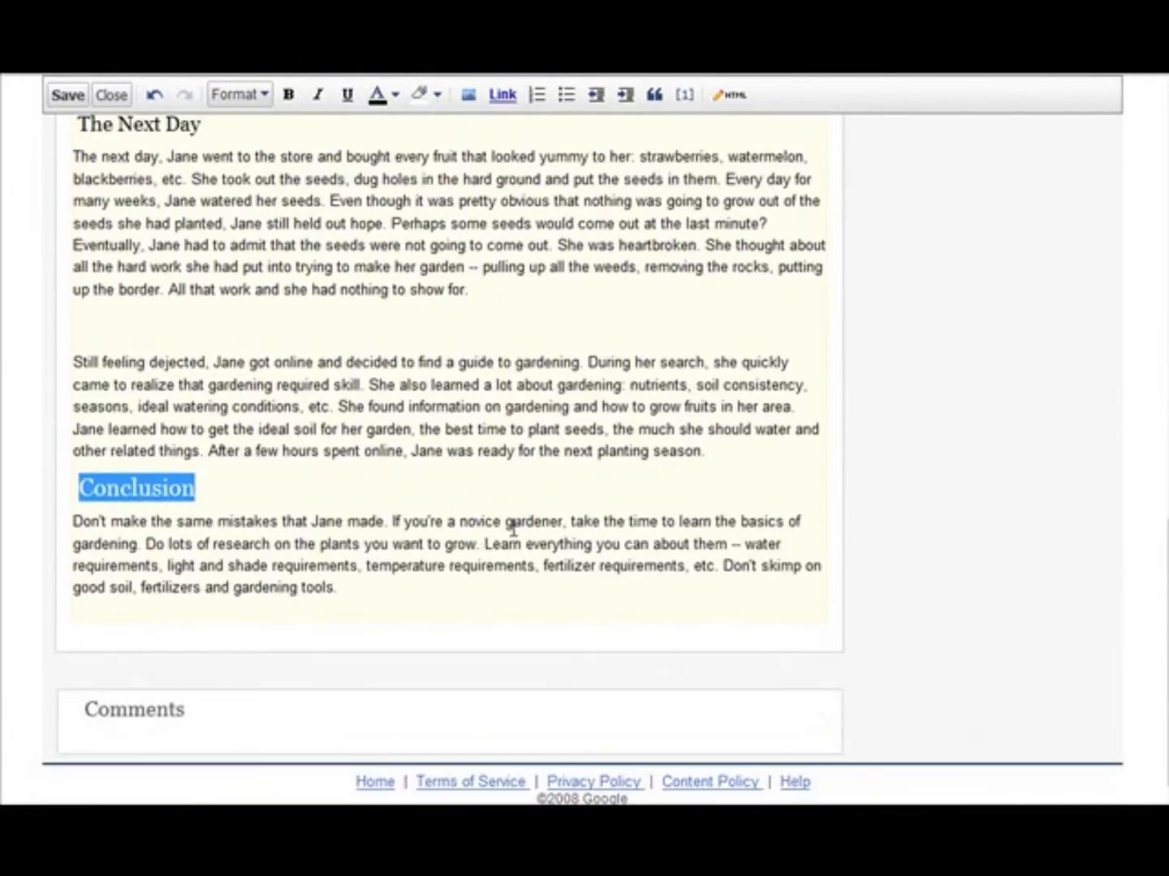
pyautogui.click(268, 499)
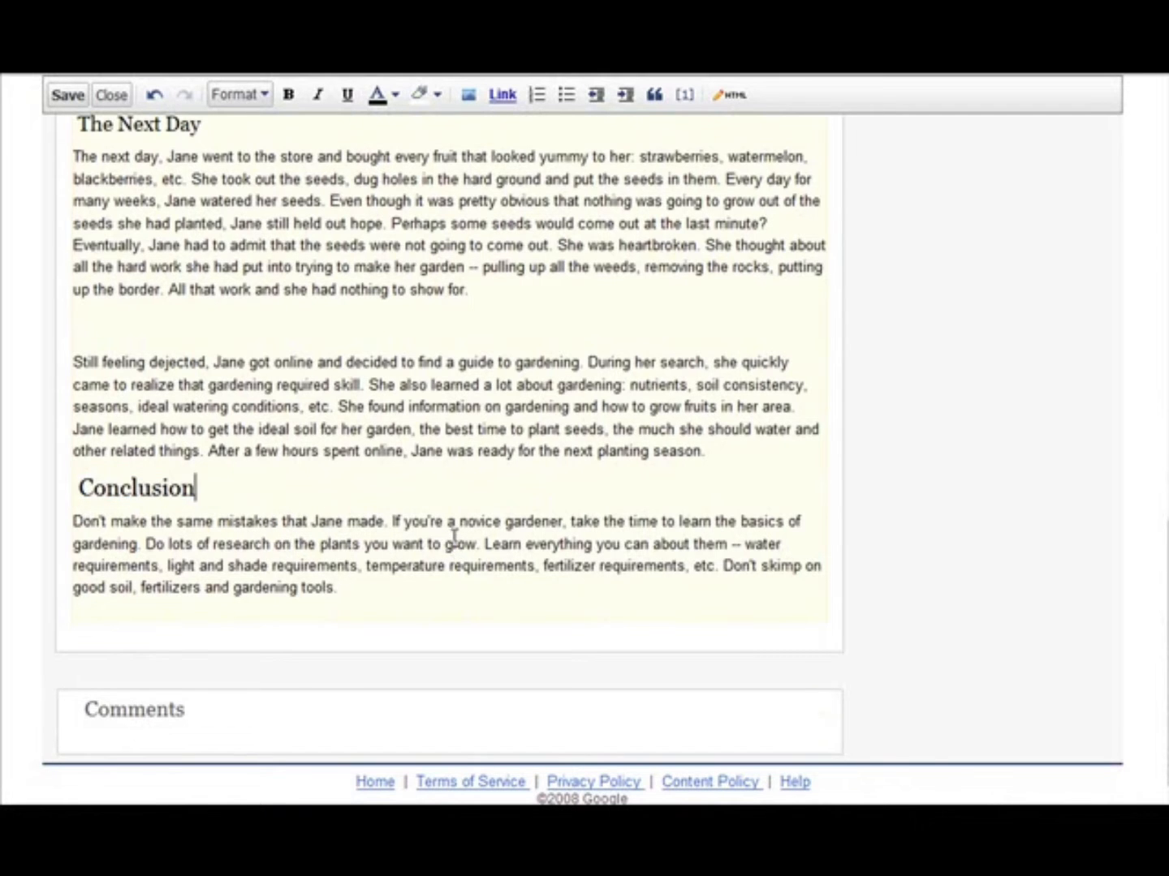
# - Save the knol and close the editor to return to the article's normal view
pyautogui.scroll(12, 726, 508)
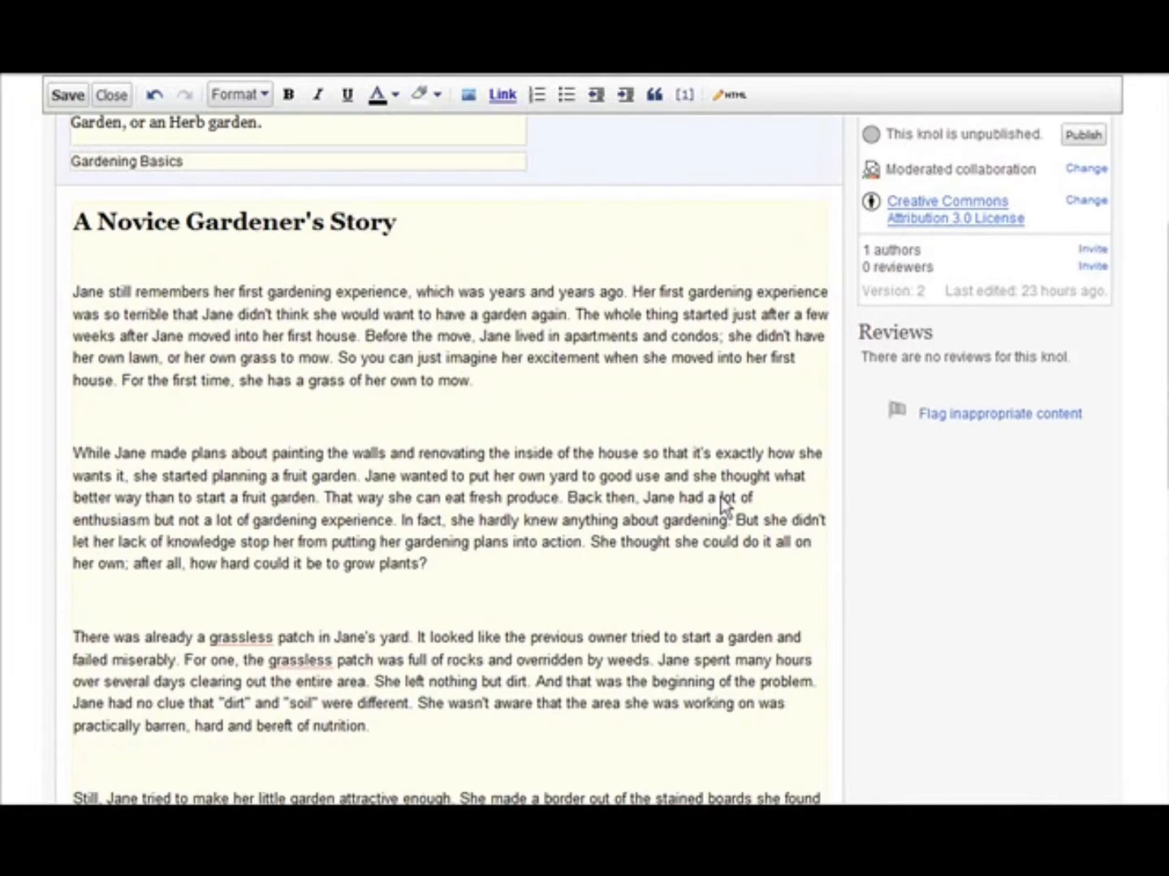
pyautogui.scroll(2, 724, 506)
pyautogui.scroll(3, 717, 498)
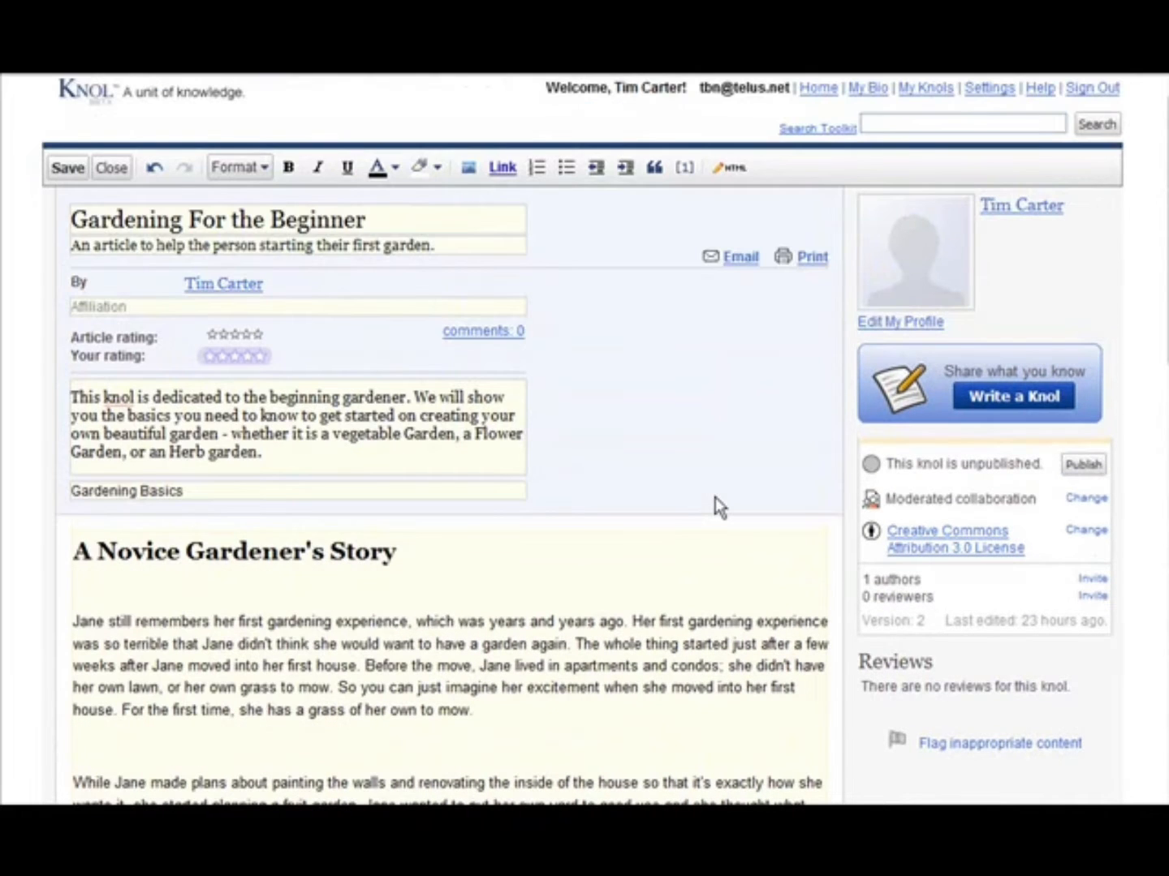
pyautogui.click(65, 171)
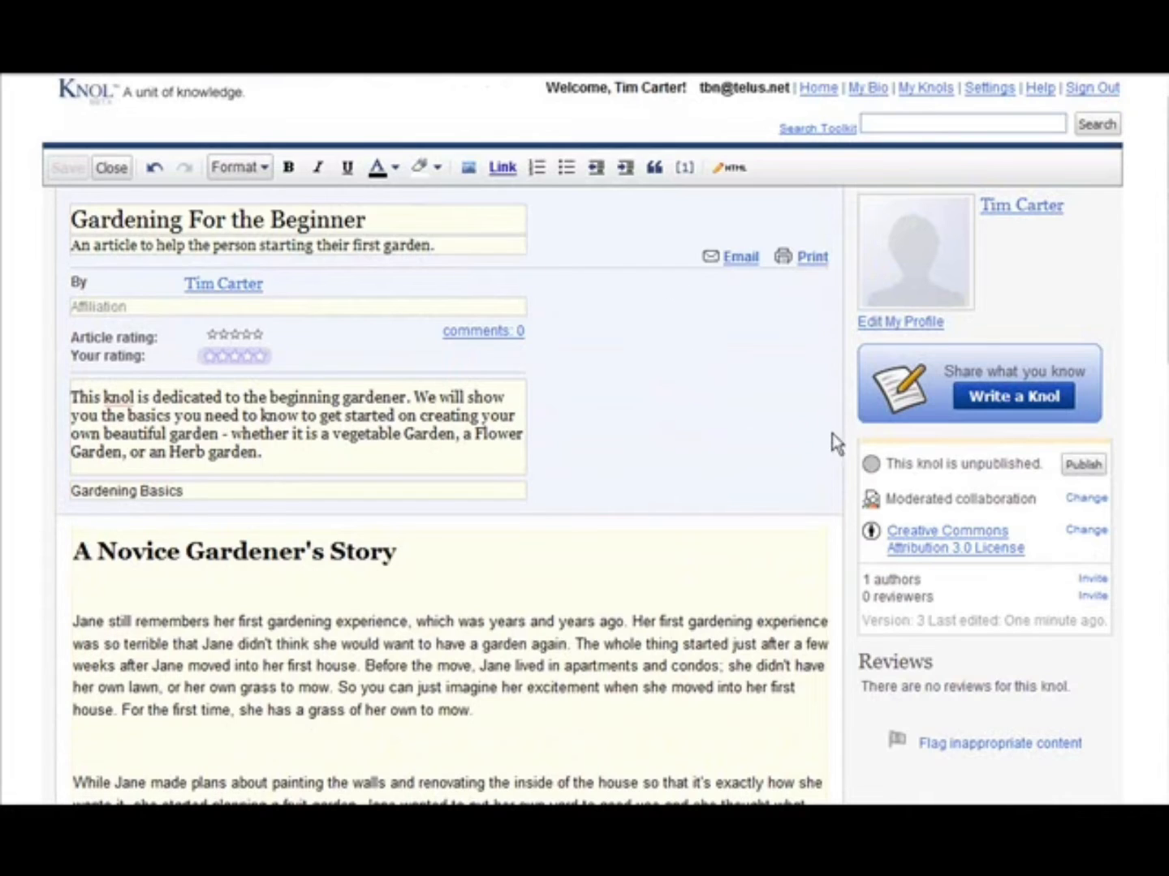
pyautogui.scroll(-4, 827, 444)
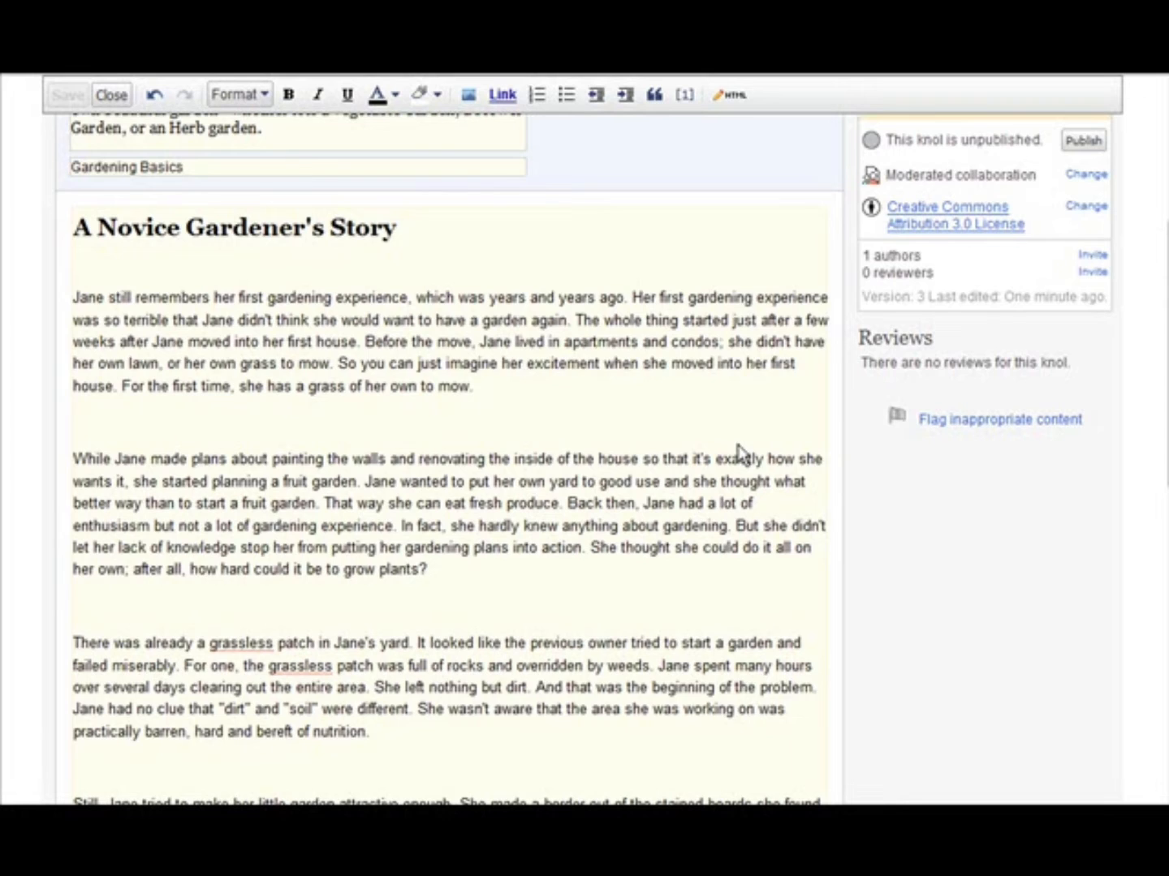
pyautogui.scroll(4, 739, 449)
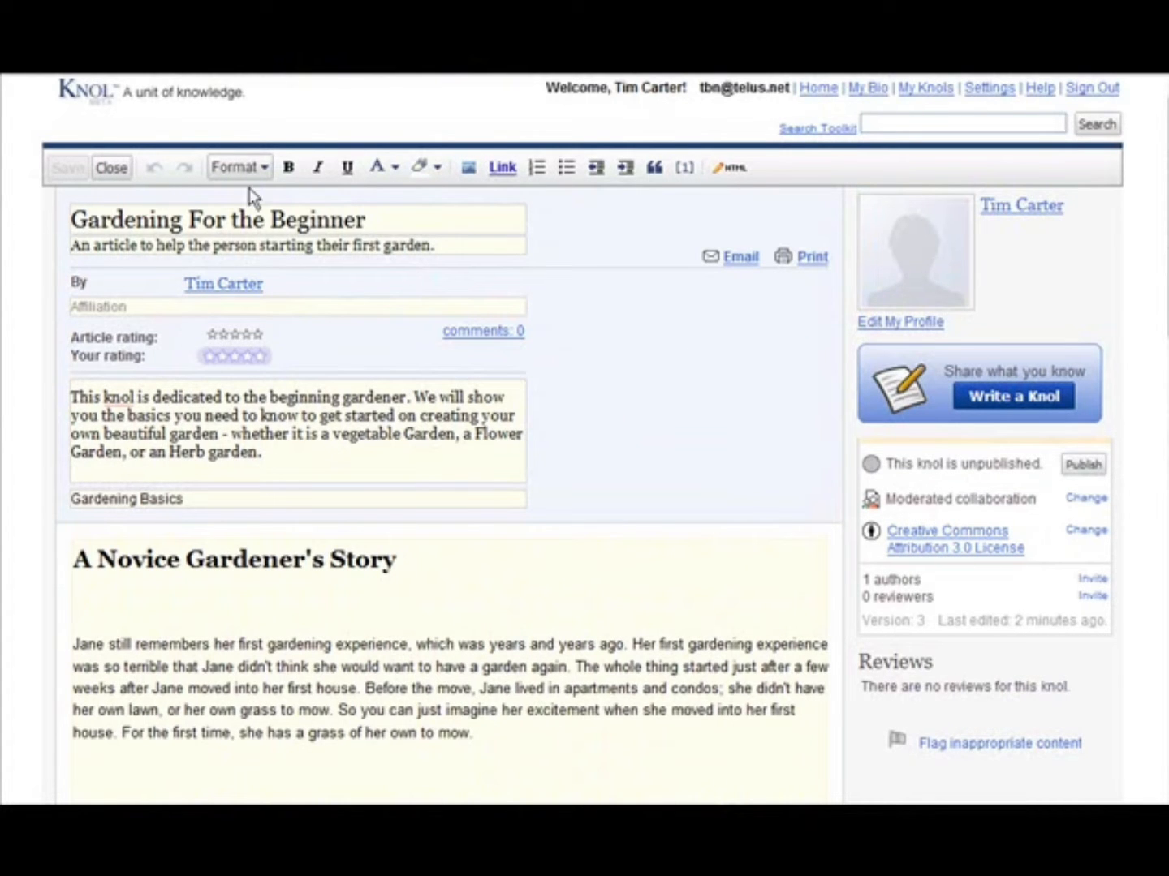
pyautogui.click(104, 167)
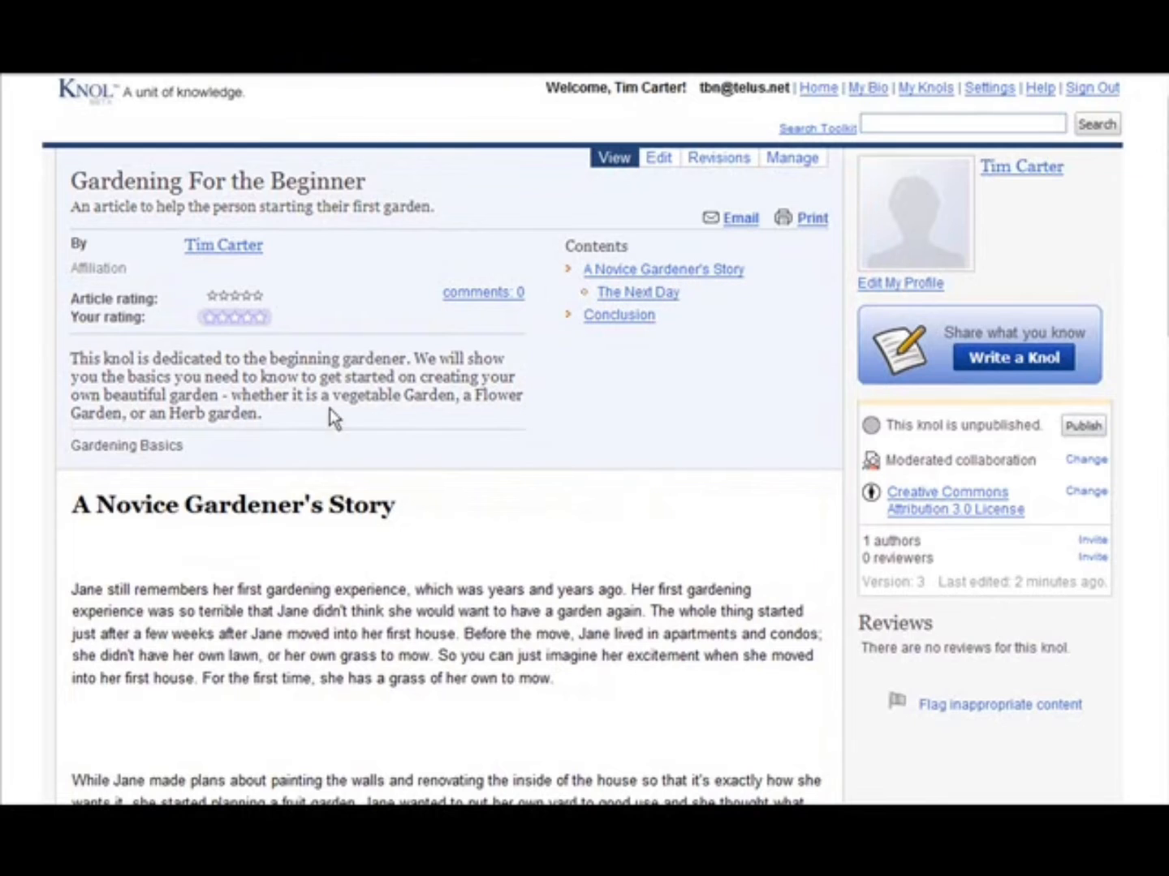
# - Check the table of contents links to "The Next Day" and "Conclusion", returning to the beginning of the article
pyautogui.click(655, 296)
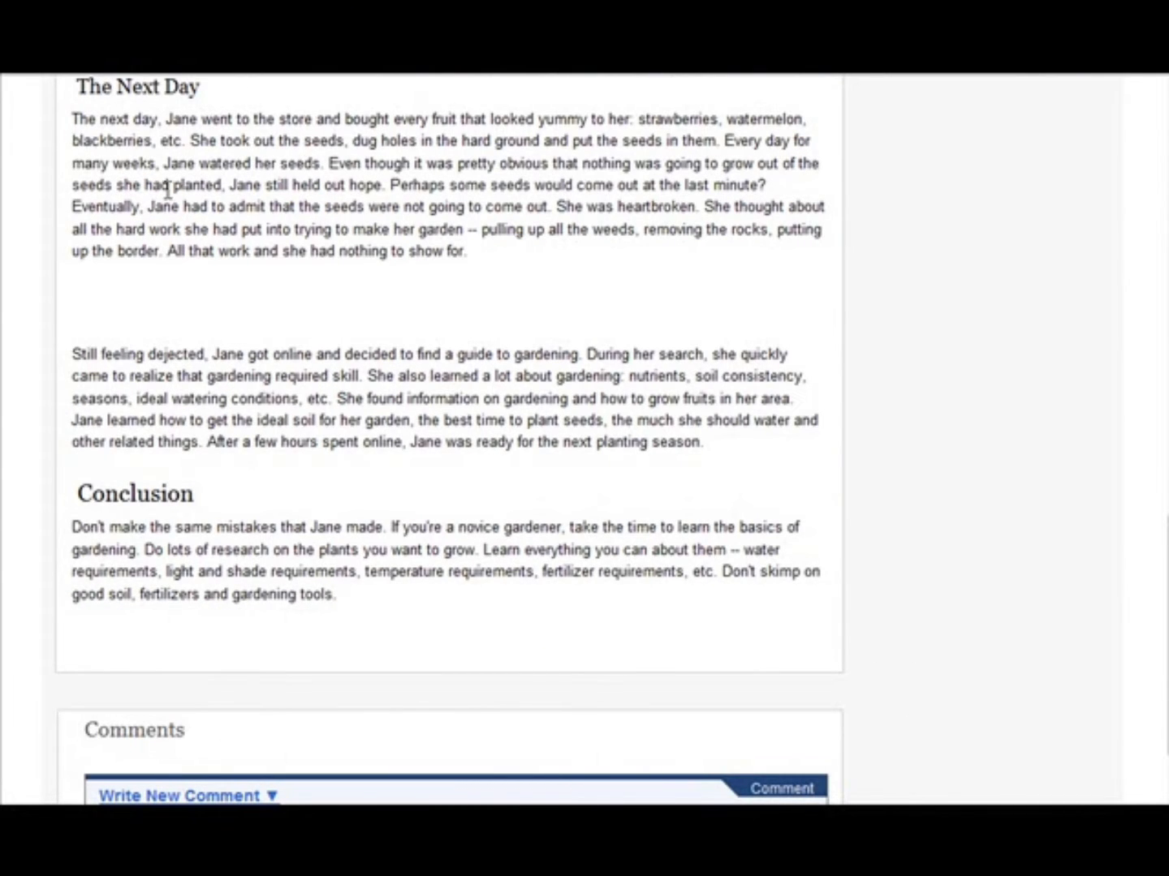
pyautogui.scroll(15, 925, 264)
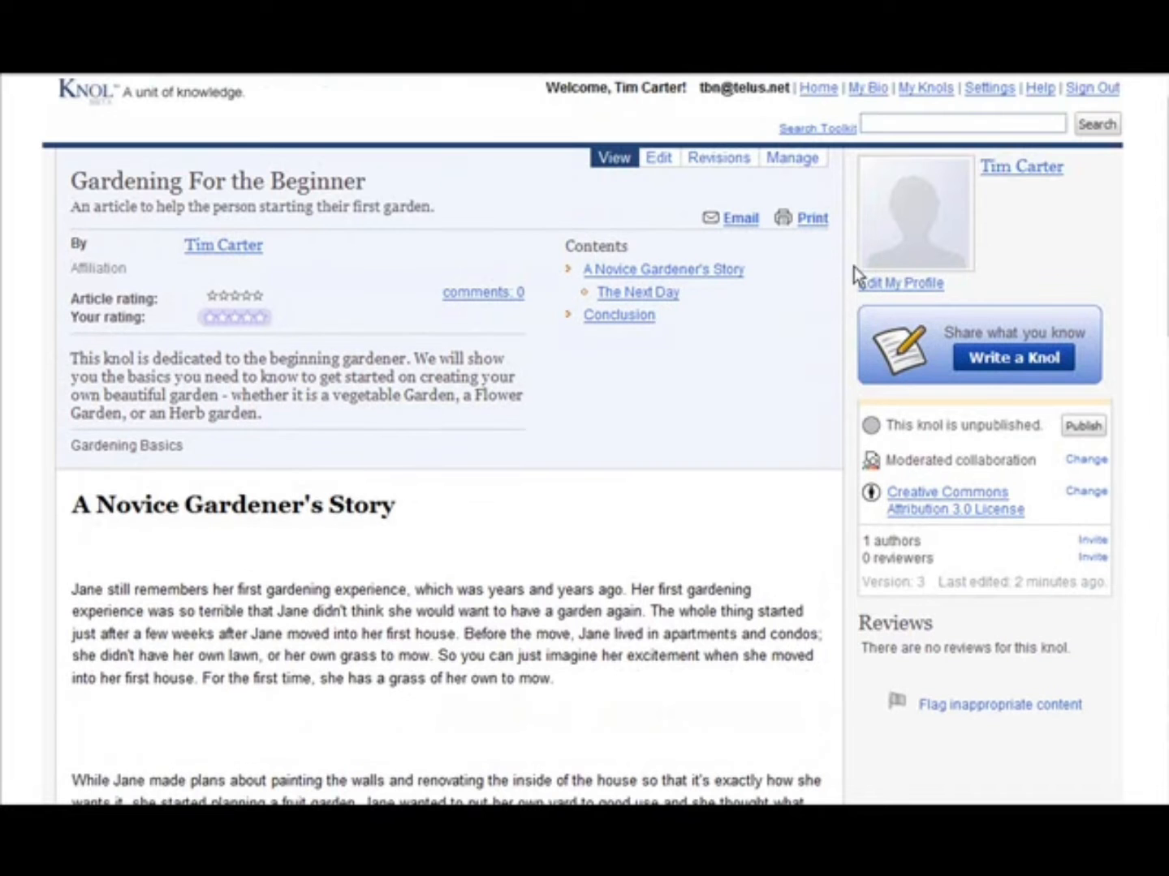
pyautogui.click(617, 316)
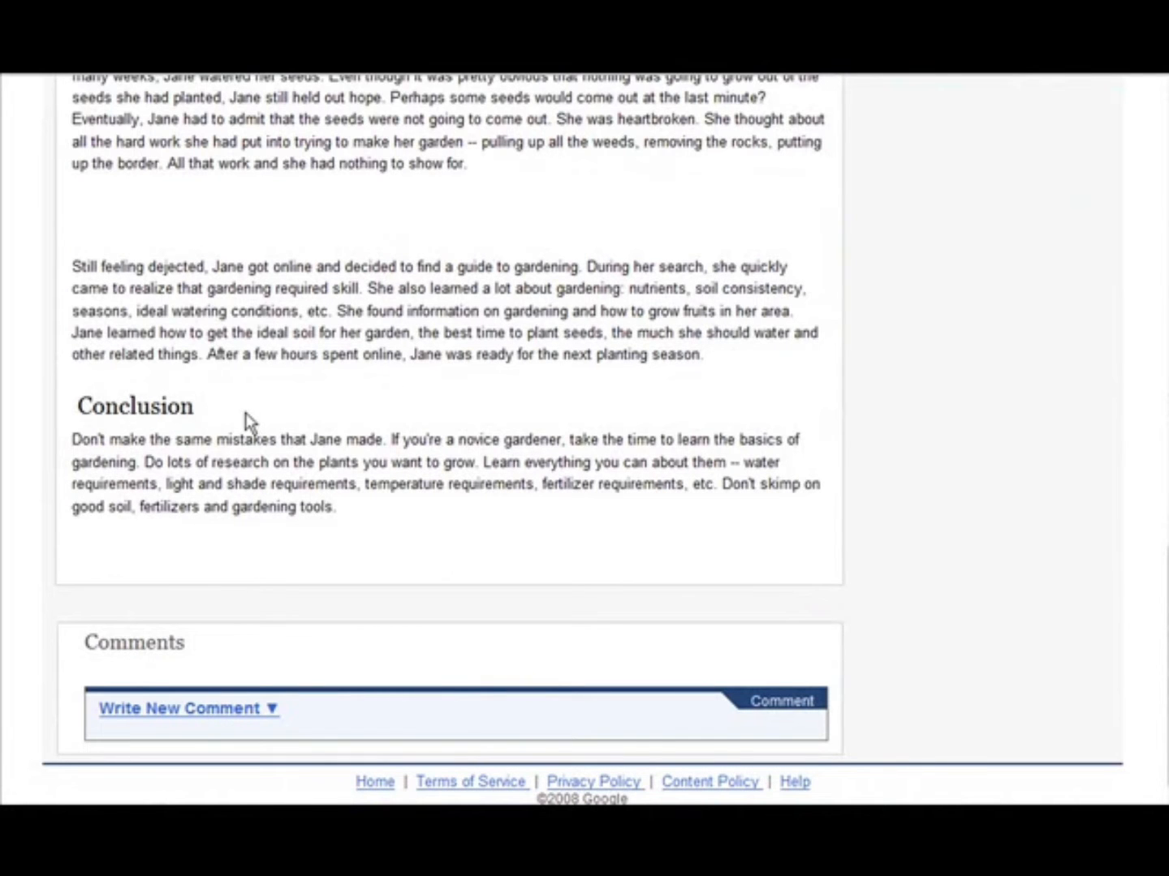
pyautogui.scroll(12, 760, 391)
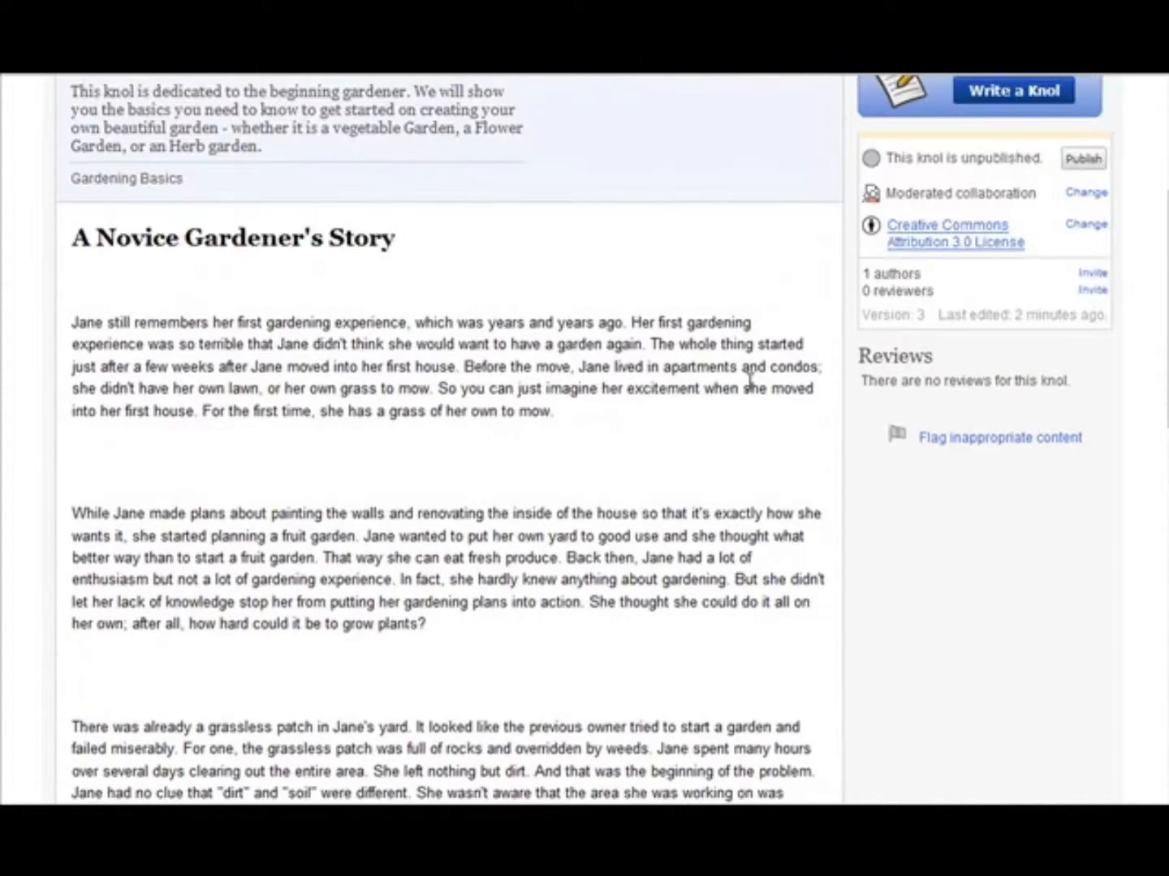
pyautogui.scroll(3, 752, 387)
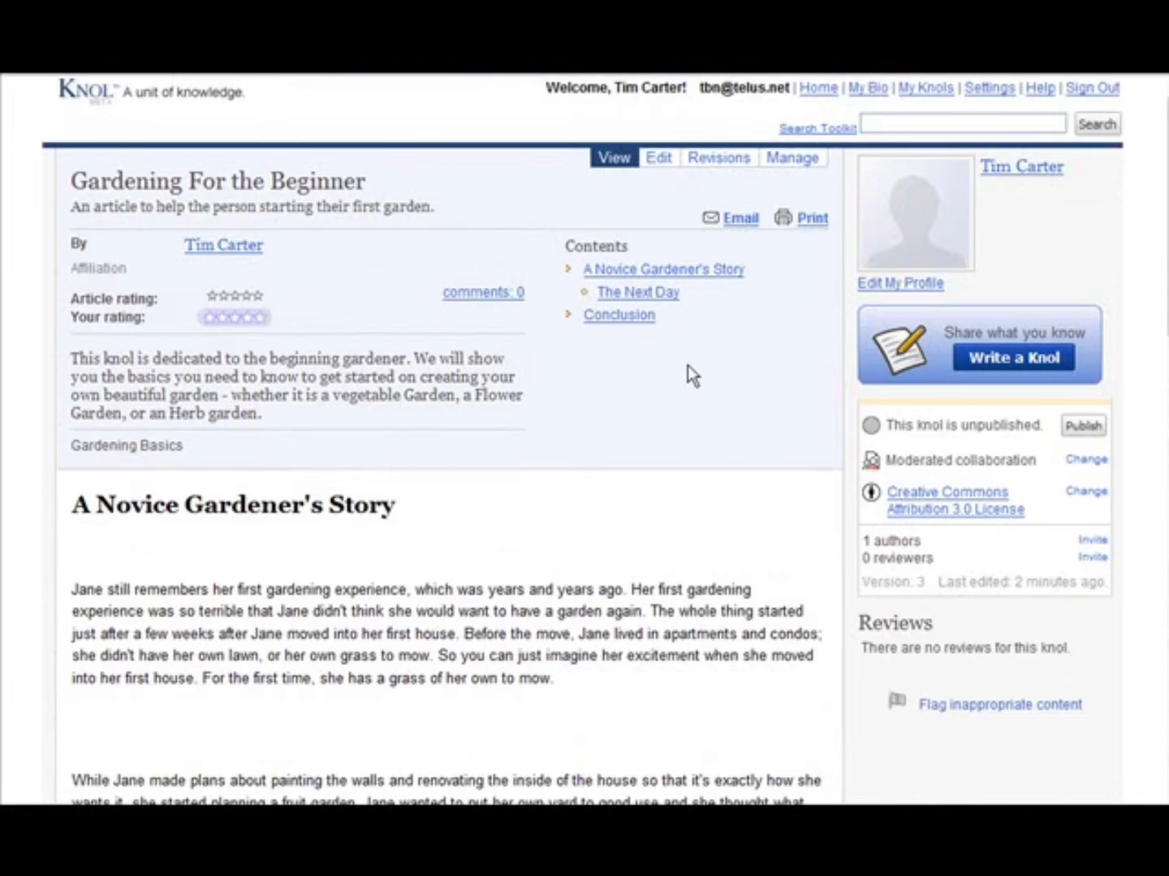
pyautogui.scroll(-4, 687, 366)
pyautogui.scroll(2, 691, 365)
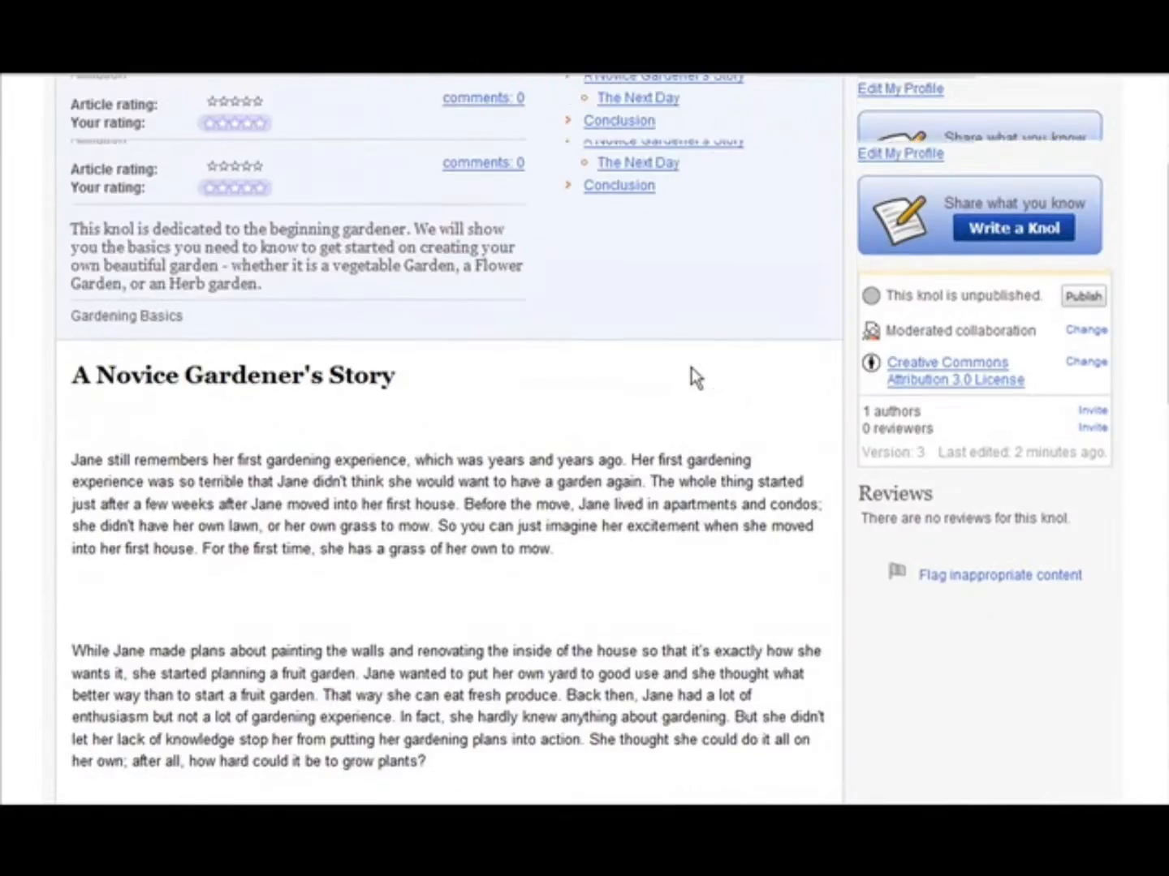
pyautogui.scroll(2, 690, 377)
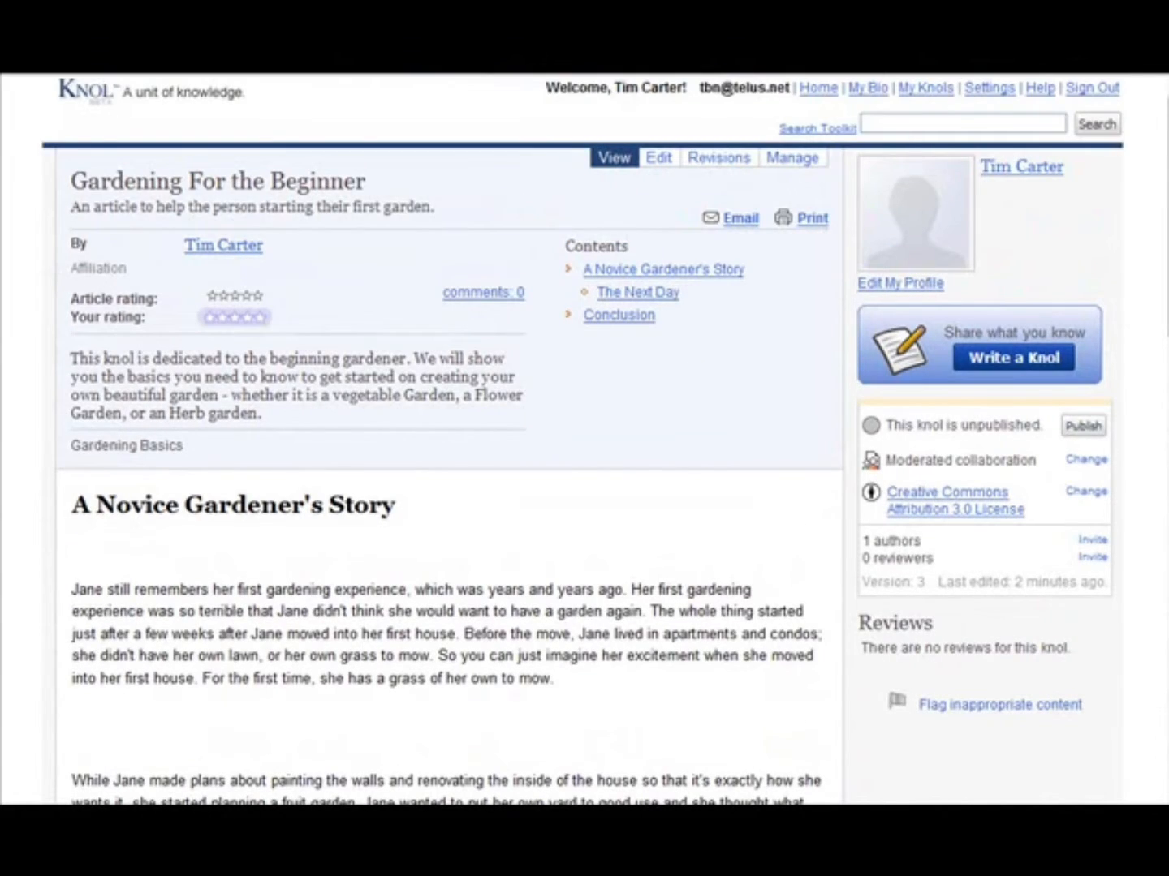
pyautogui.scroll(-1, 480, 490)
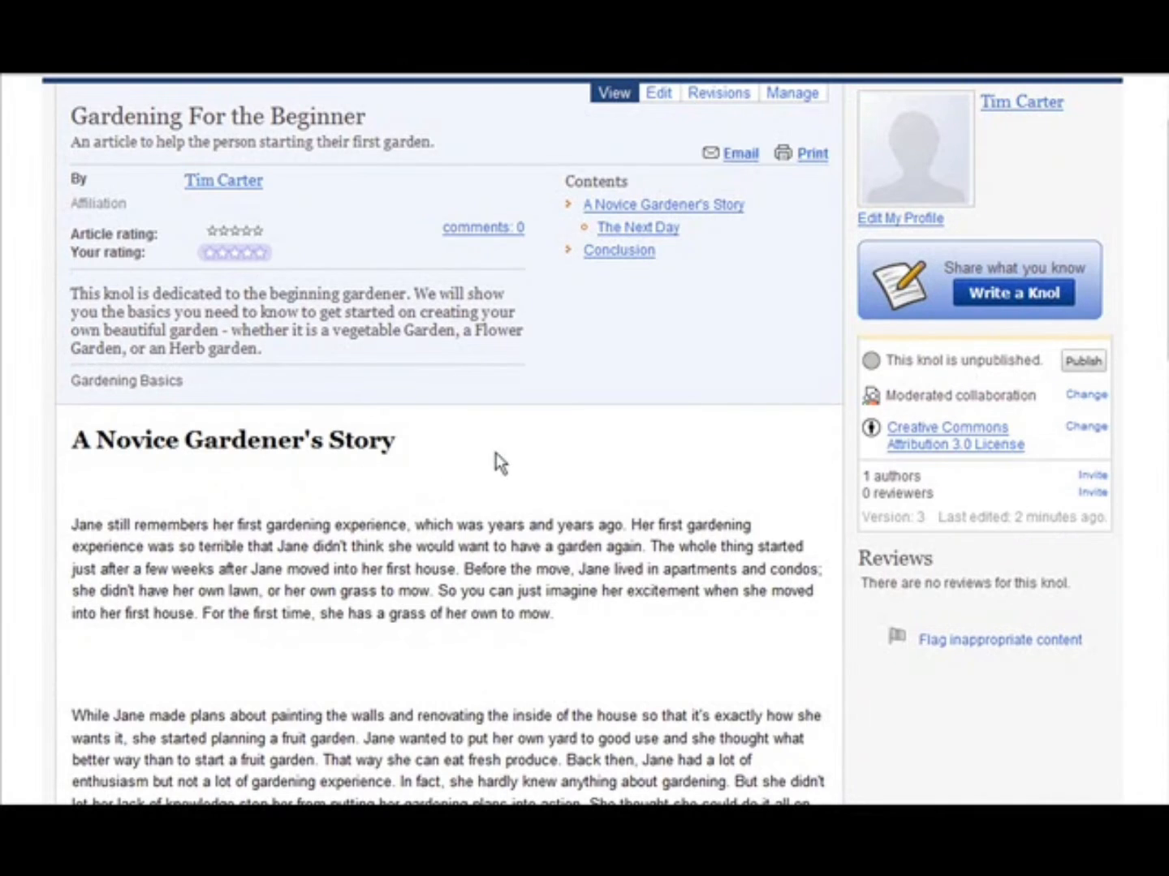
pyautogui.scroll(1, 496, 461)
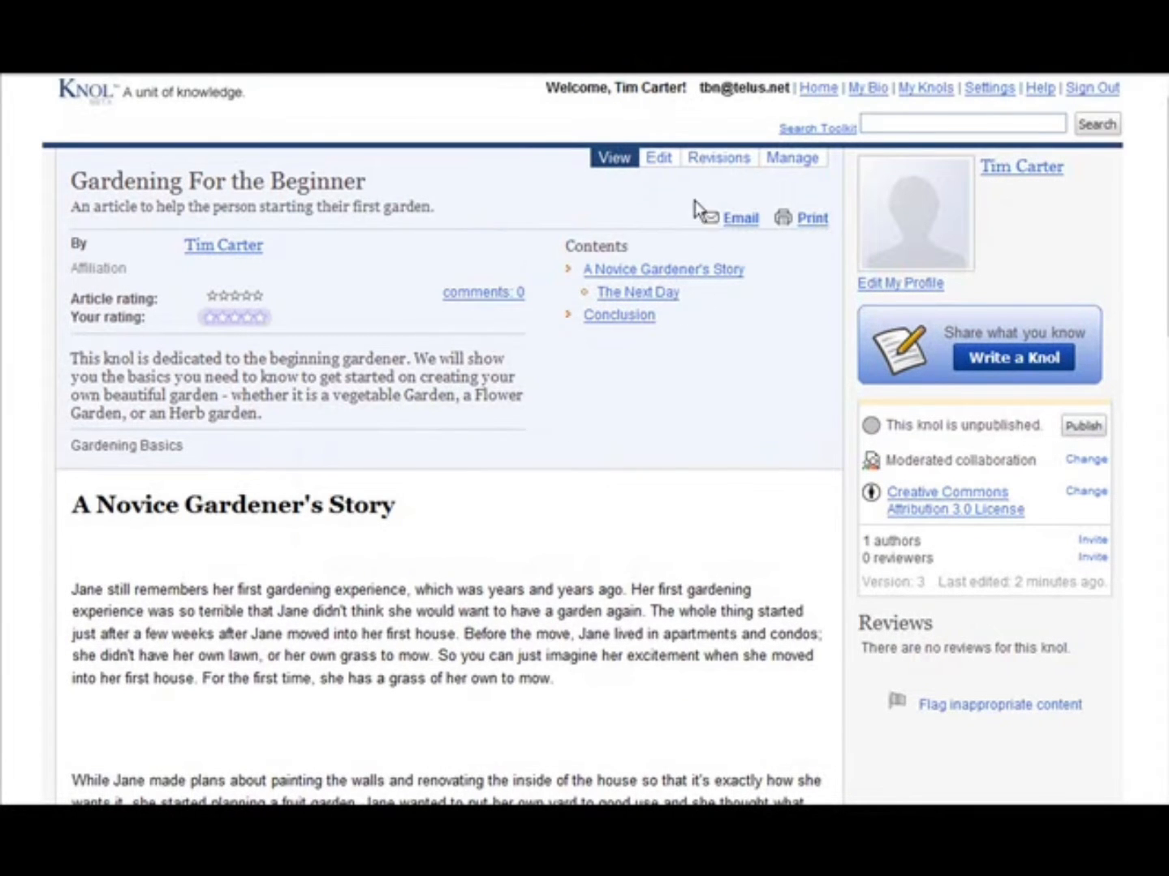
# - Reopen the gardening article for editing and add "For more information on gardening see my gardening blog by clicking this link" below the final paragraph
pyautogui.click(661, 160)
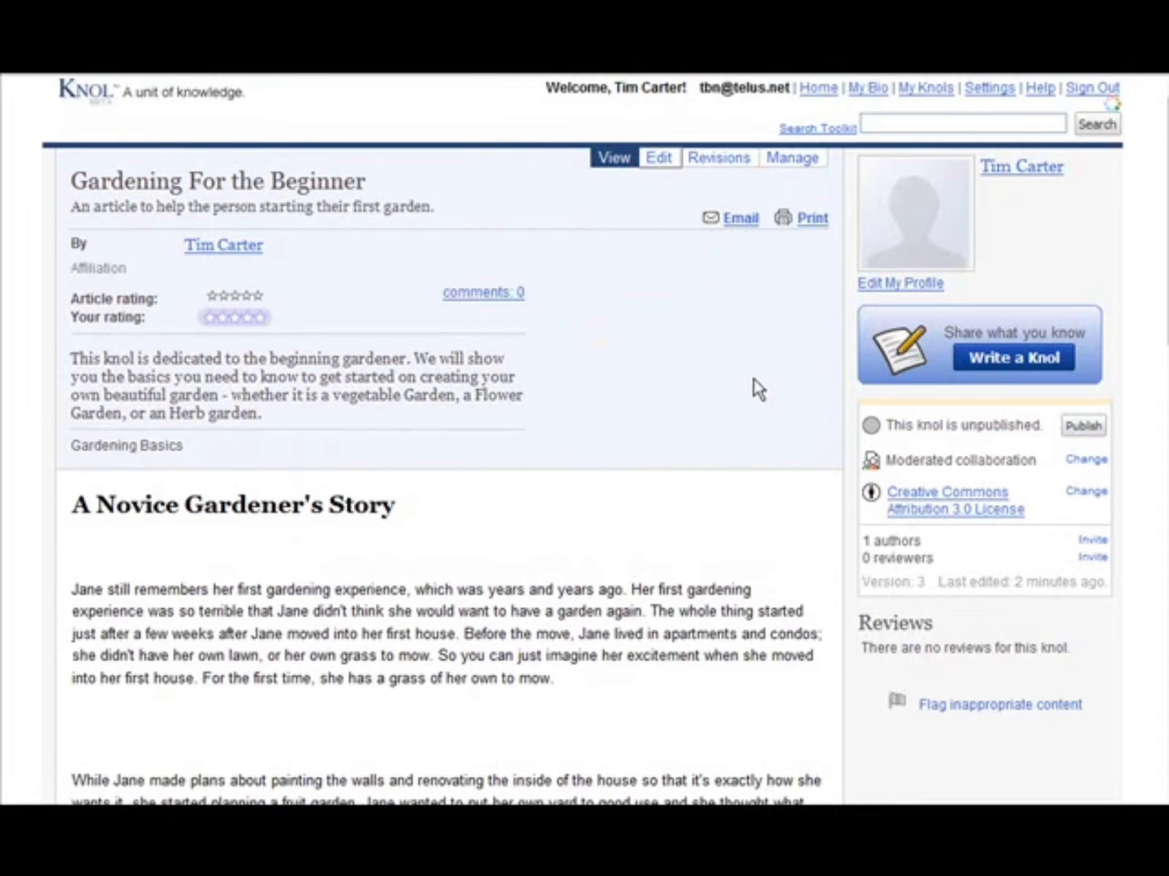
pyautogui.scroll(-3, 845, 366)
pyautogui.scroll(-12, 397, 464)
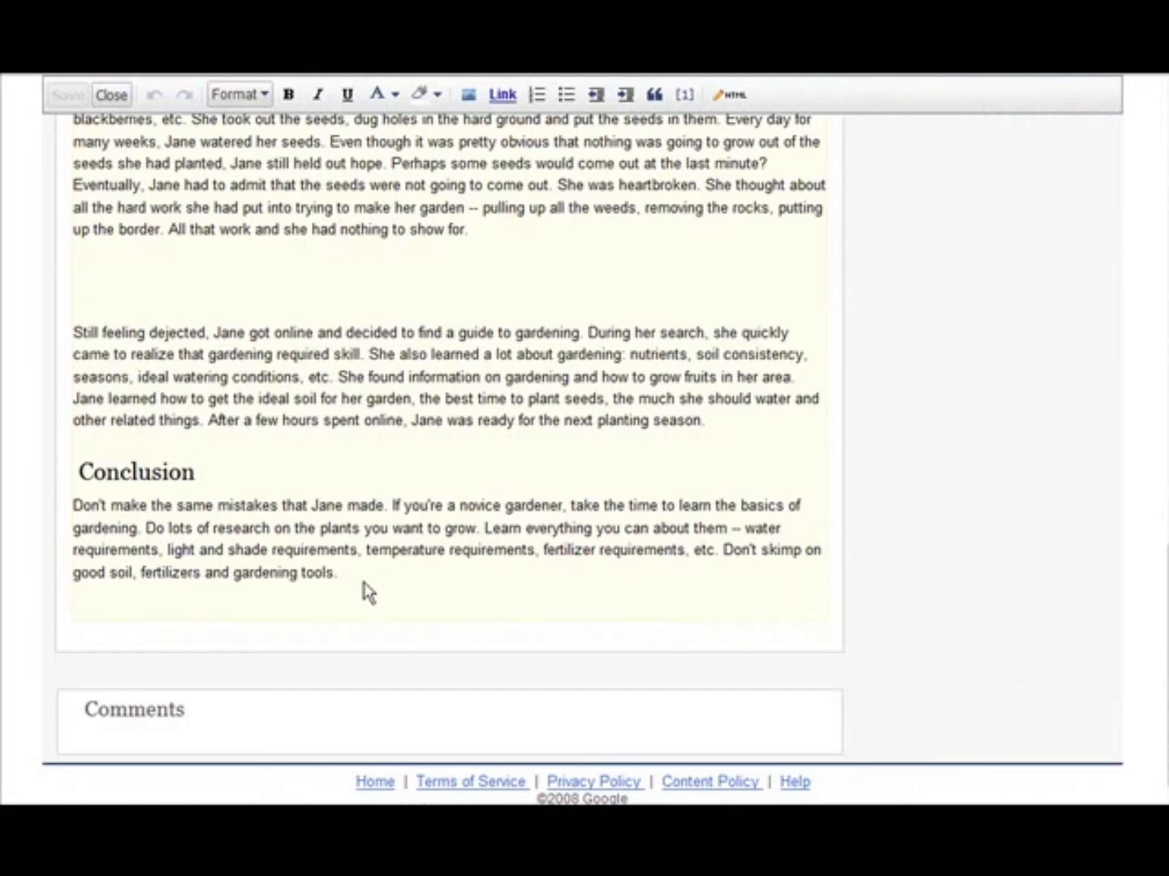
pyautogui.click(409, 574)
pyautogui.press('Return')
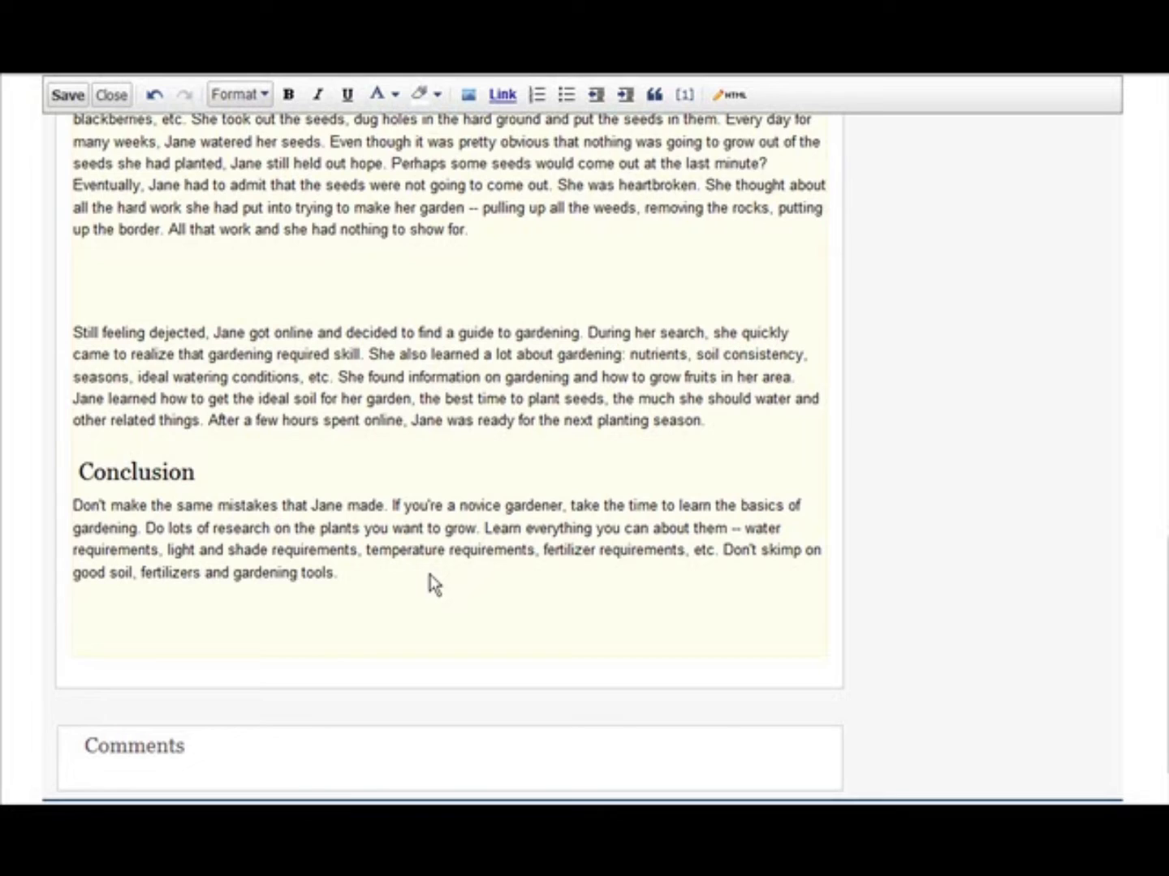
pyautogui.write('For more information on gardening see my gardening blog by clicking this link')
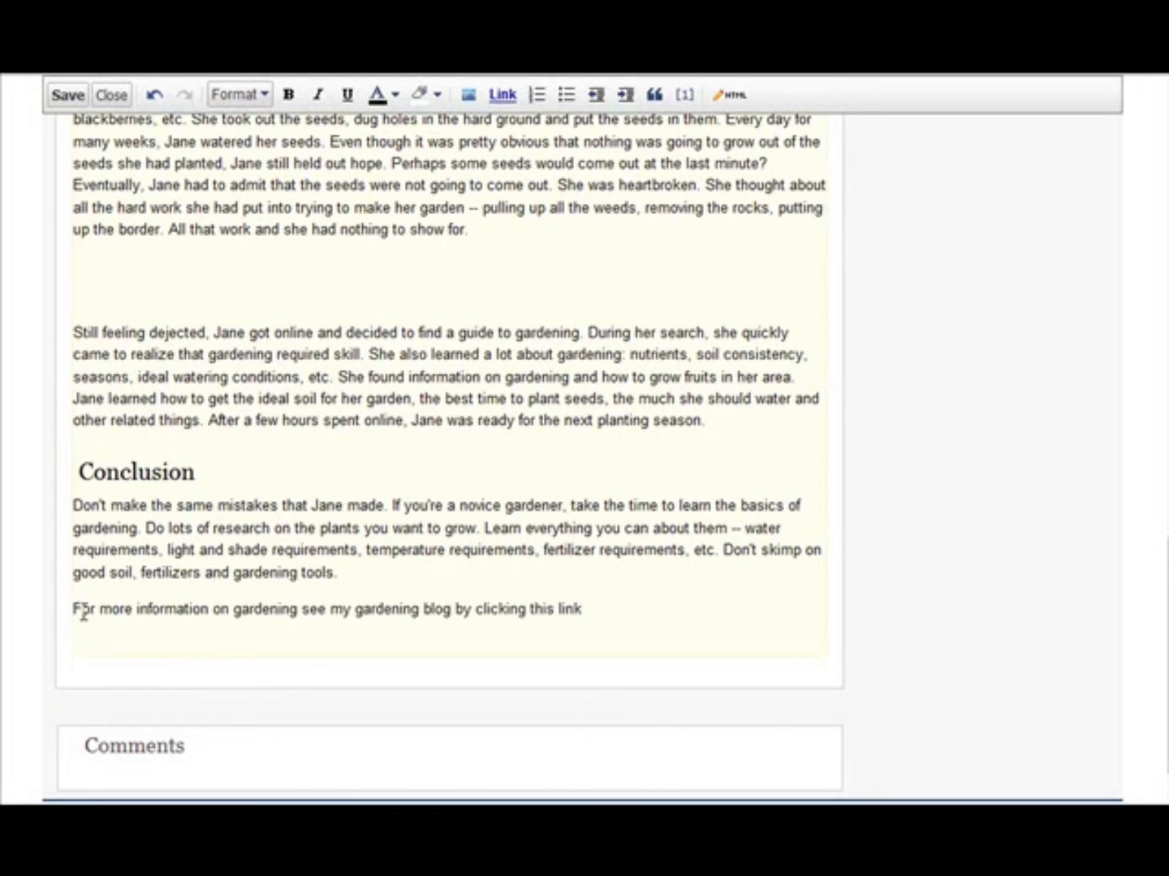
pyautogui.moveTo(82, 613); pyautogui.dragTo(590, 610)
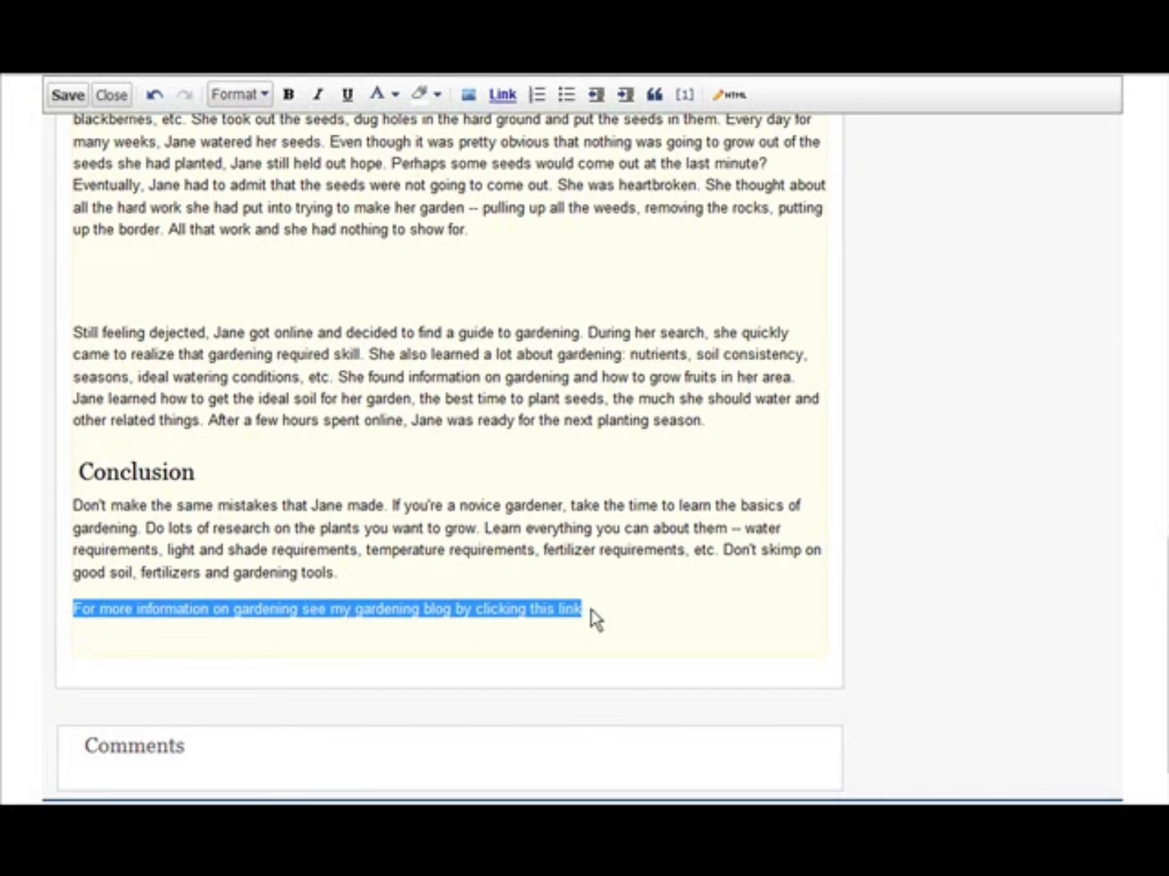
pyautogui.scroll(15, 945, 620)
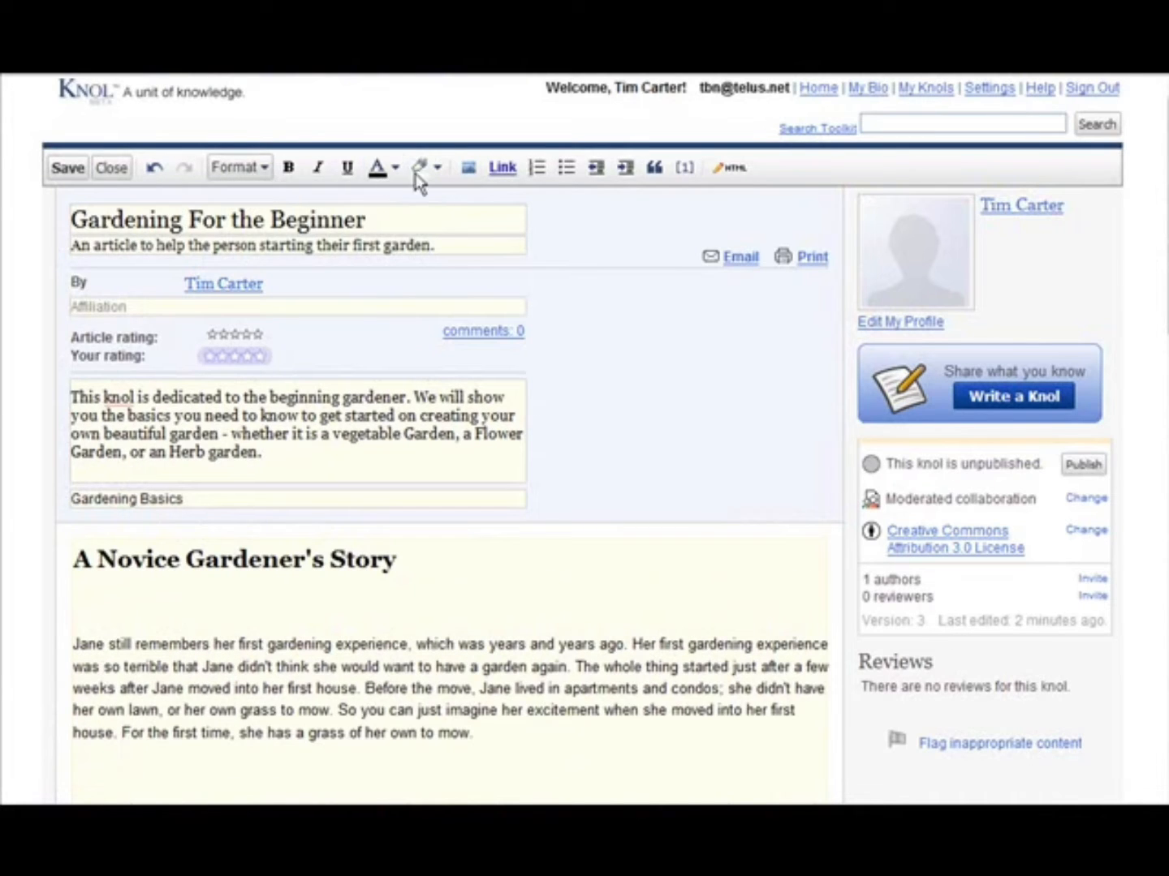
pyautogui.click(496, 172)
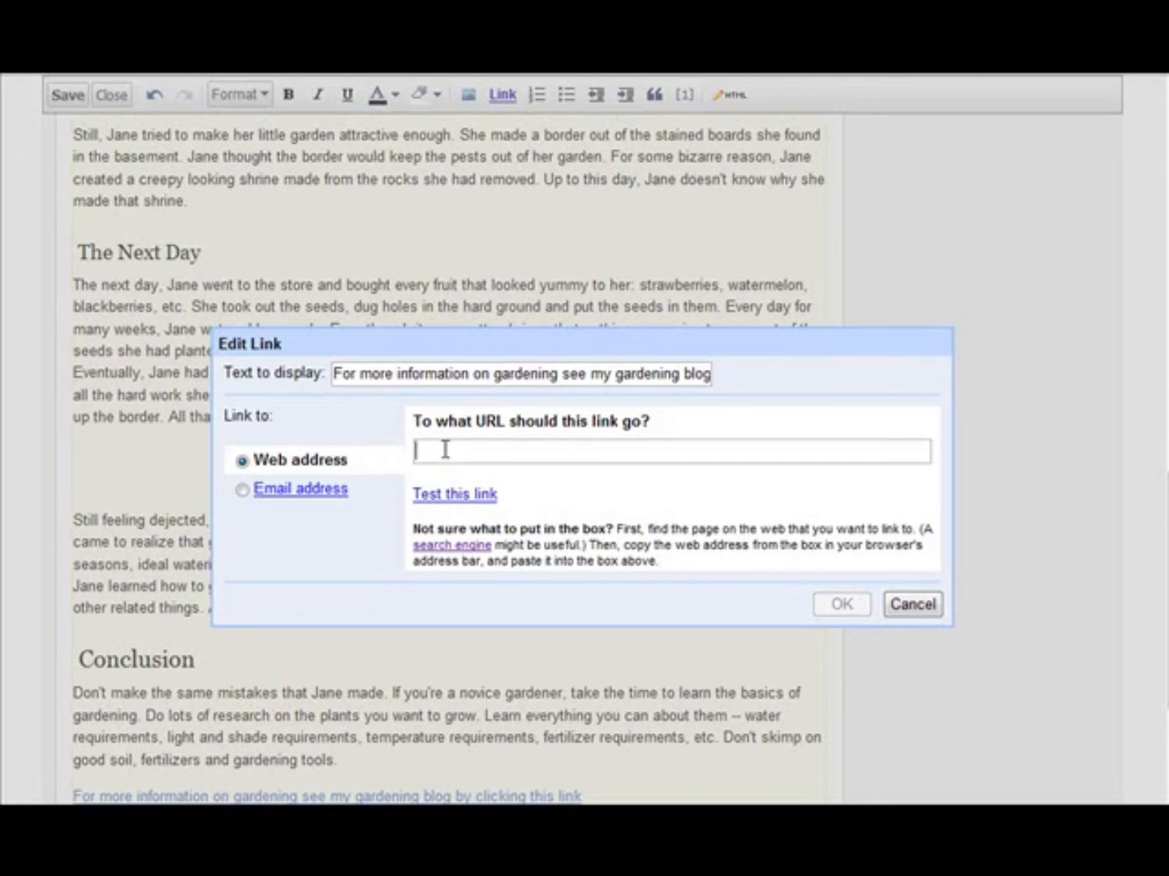
pyautogui.write('http://beautifullawnandgarden.info/')
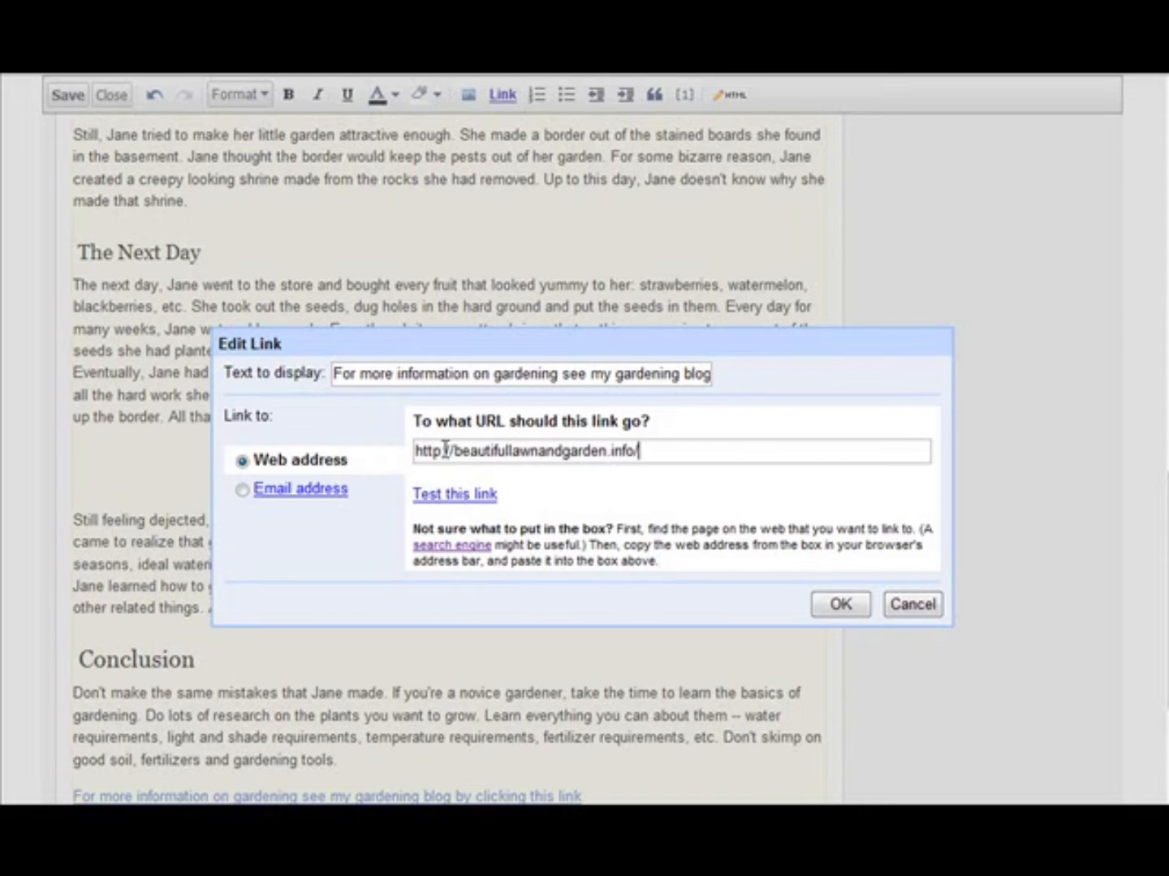
# - Test the link's address, look over the gardening blog's home page, and close it to return to the link settings
pyautogui.click(461, 497)
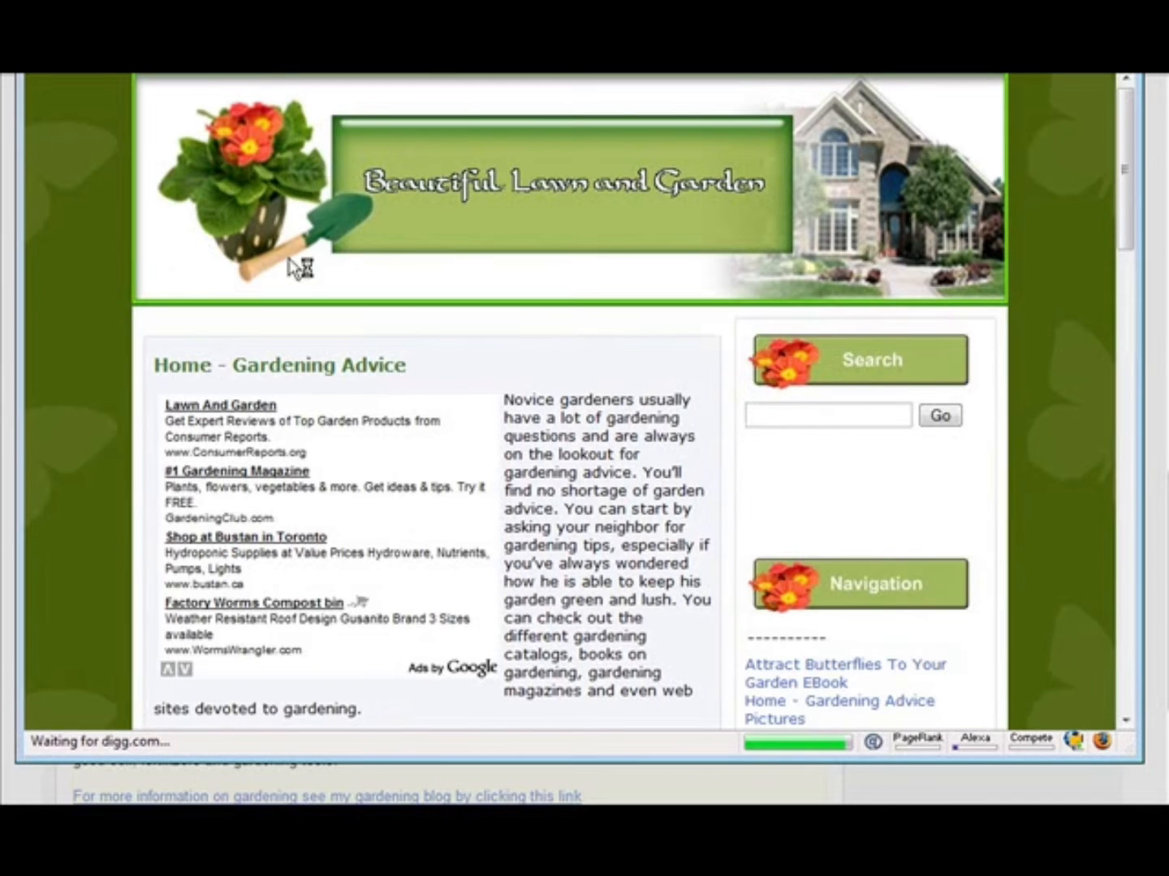
pyautogui.scroll(-5, 698, 386)
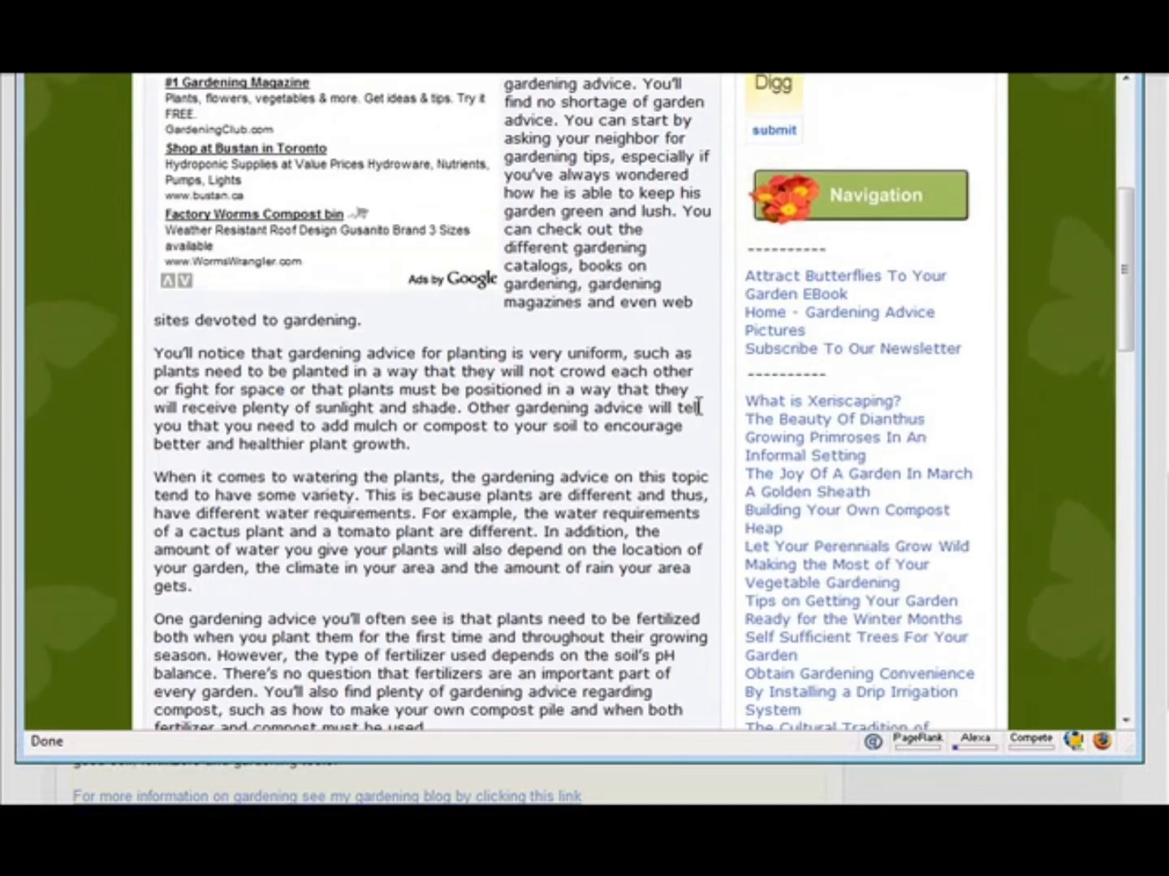
pyautogui.scroll(5, 690, 405)
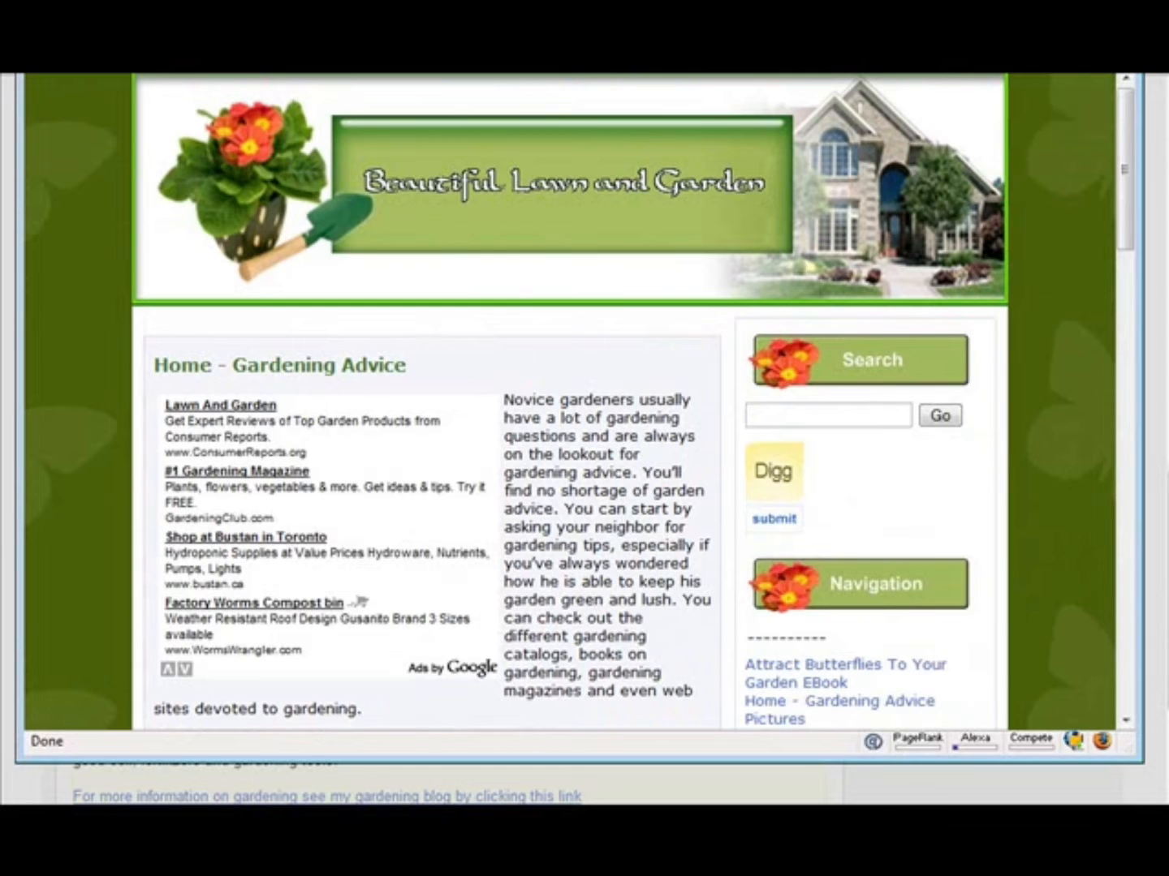
pyautogui.hotkey('ctrl', 'w')
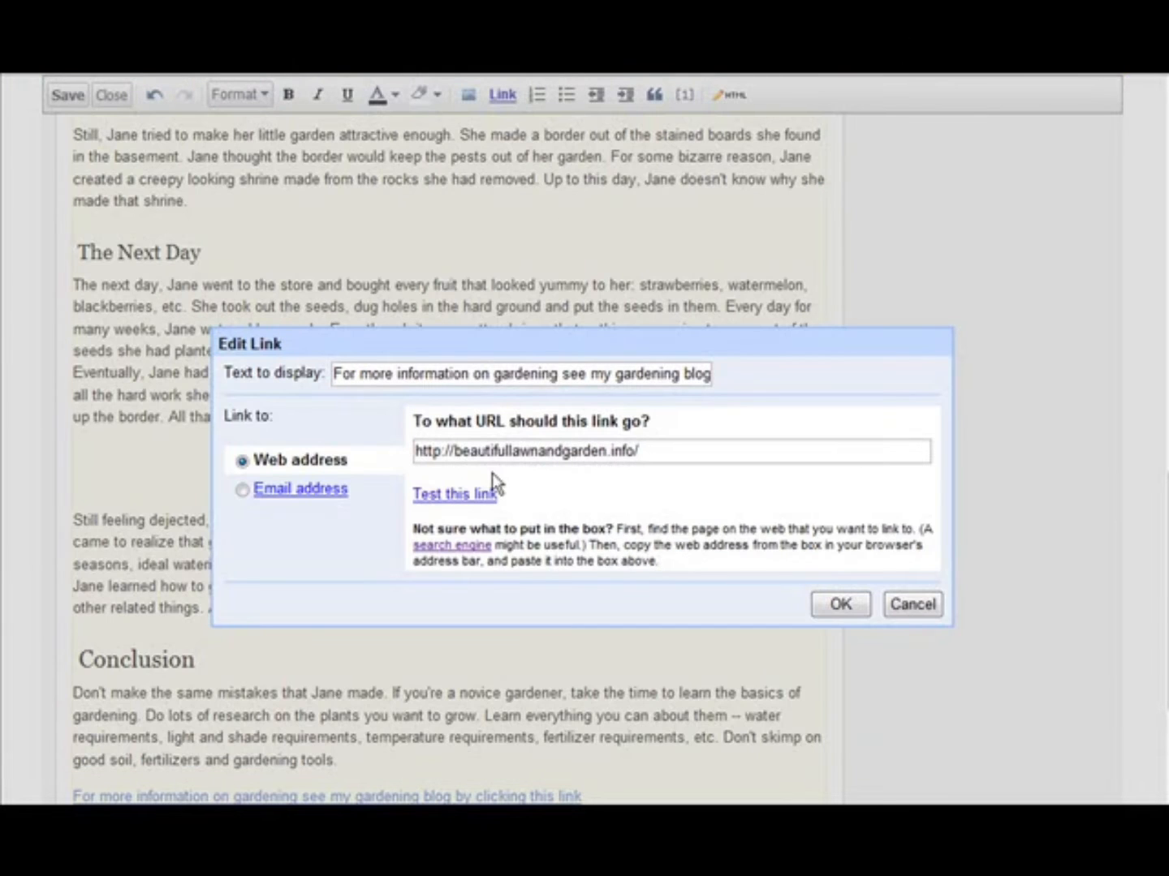
# - Apply the blog link to the closing line and leave the link in the article text
pyautogui.click(844, 606)
pyautogui.scroll(-3, 552, 528)
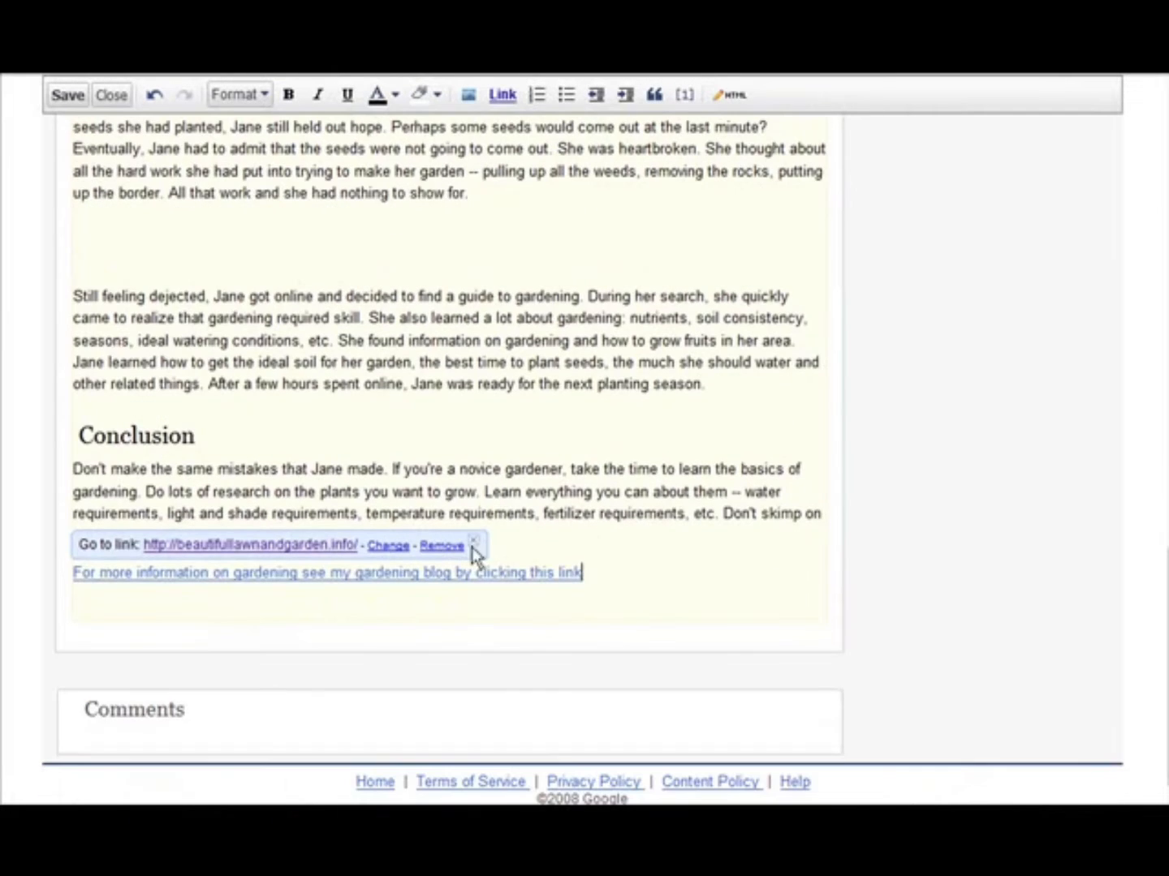
pyautogui.click(329, 642)
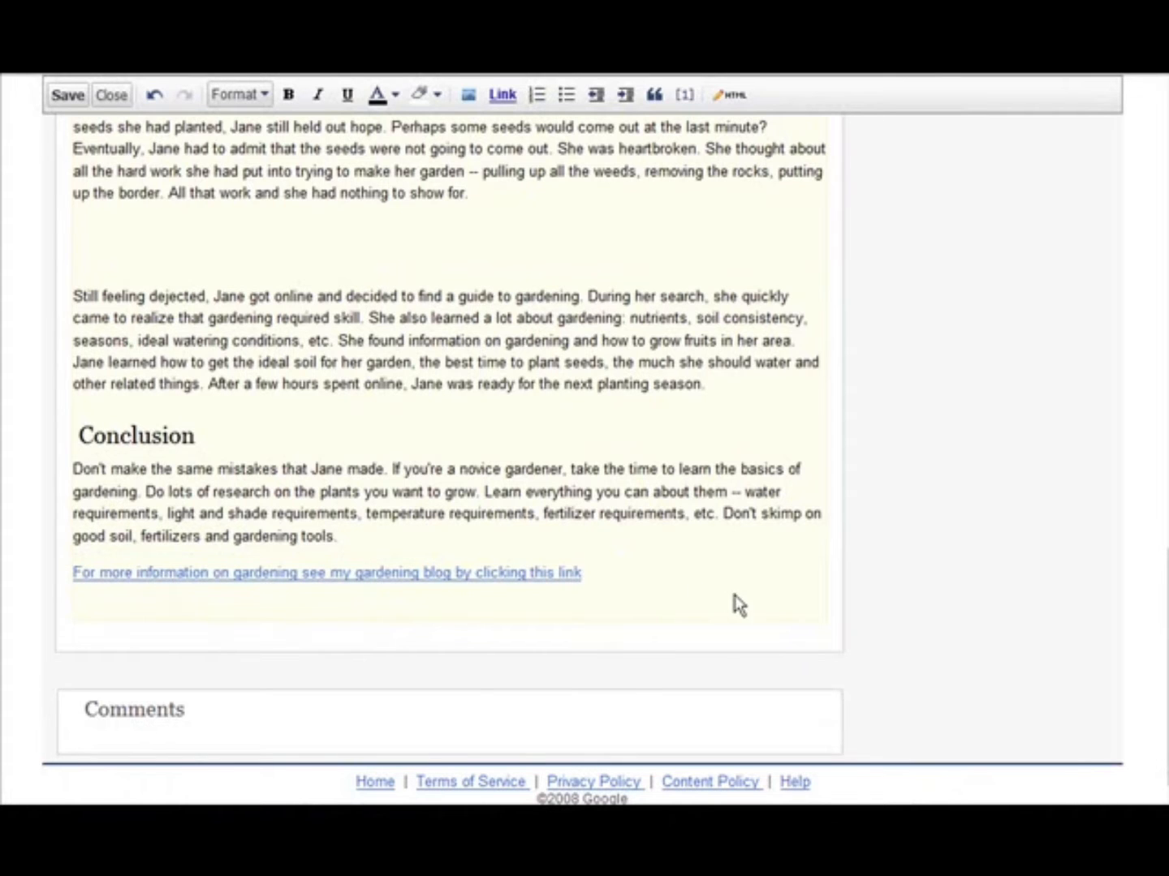
pyautogui.scroll(20, 734, 600)
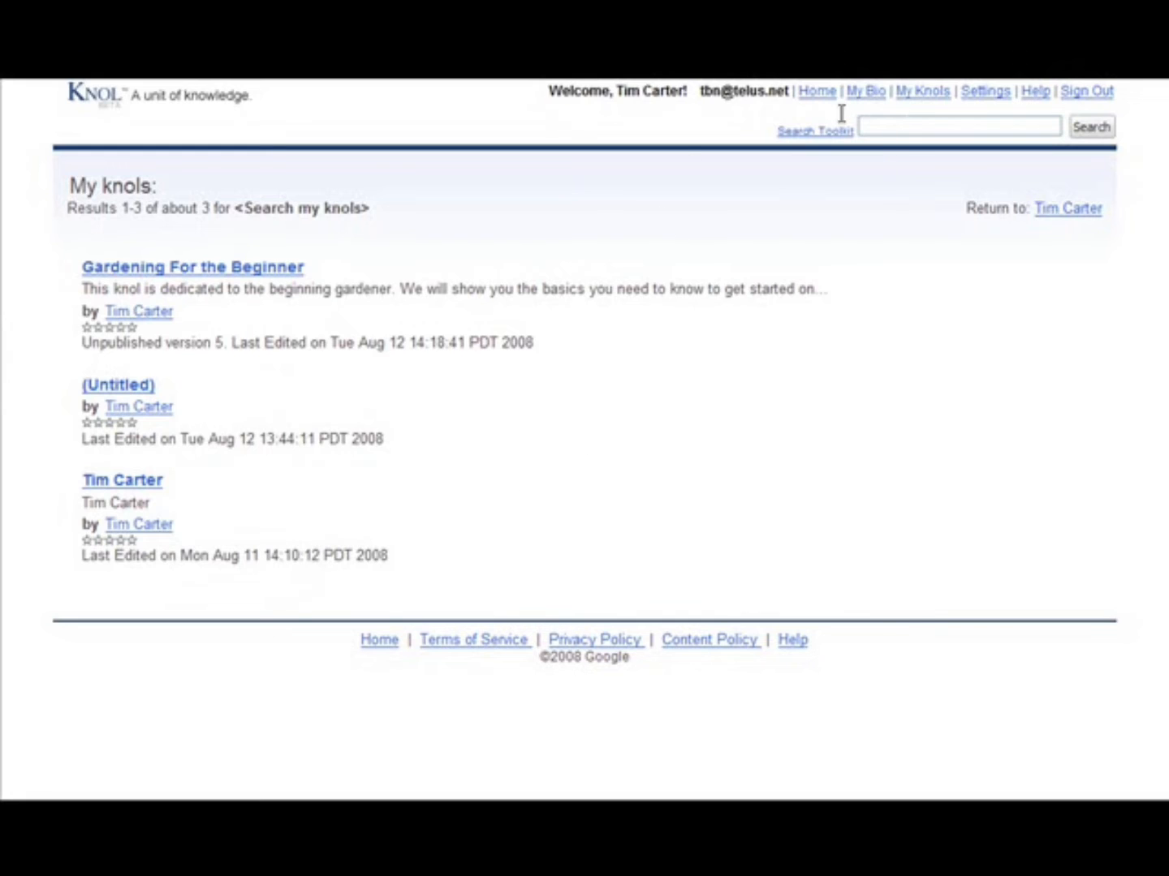
# - Replace the bio page's placeholder text with the prepared greeting about sharing knowledge of Golf, Gardening, Computers and Internet Business, and save it
pyautogui.click(868, 92)
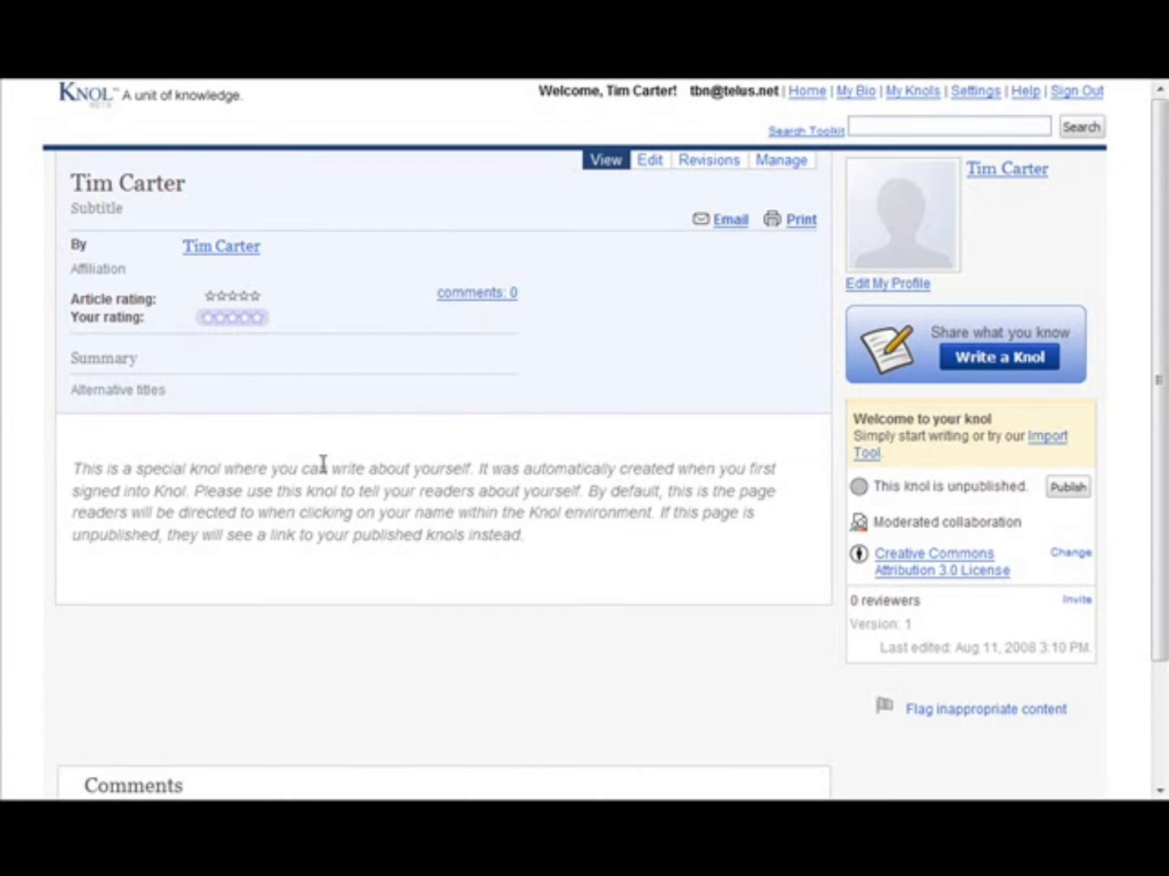
pyautogui.click(651, 162)
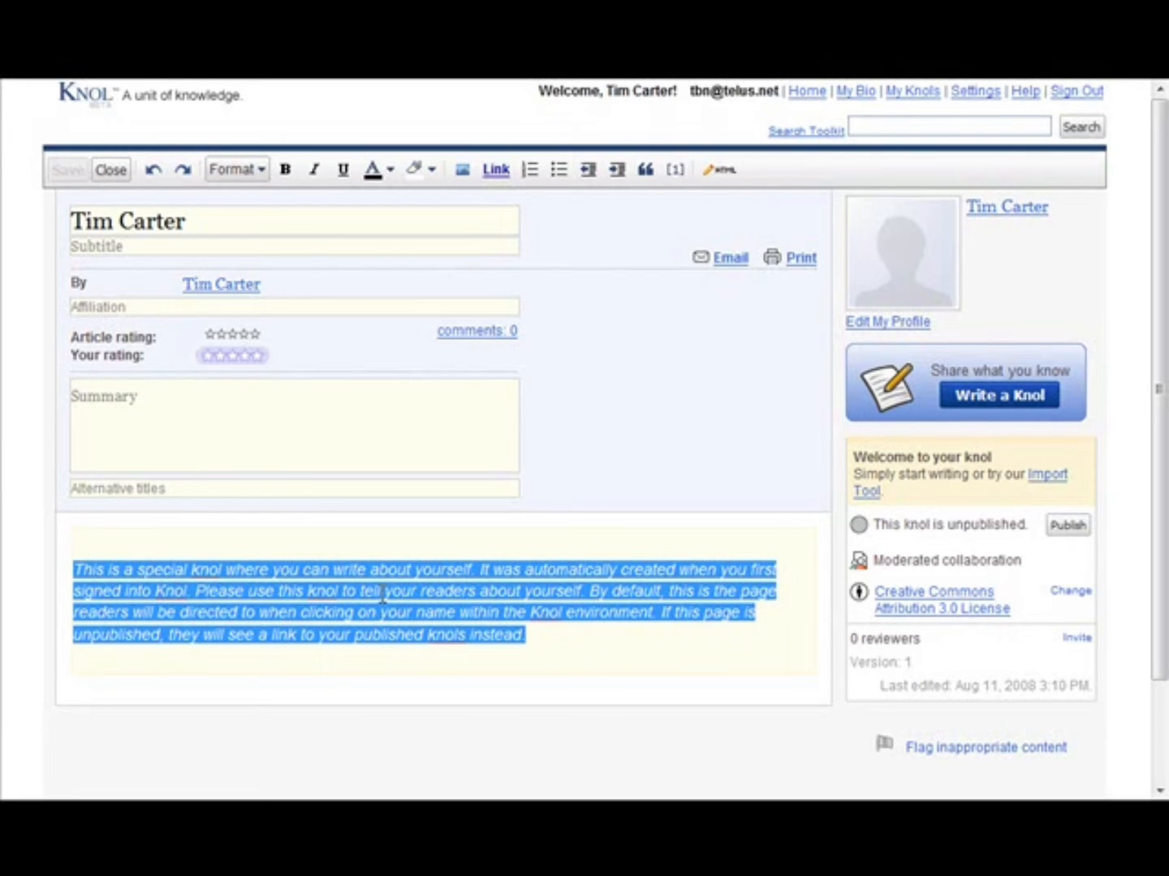
pyautogui.write('Hi.  I like to share knowledge about things such as Golf, Gardening, Computers and Internet Business. That is why I started writing Knols. I hope you enjoy reading my knowls.')
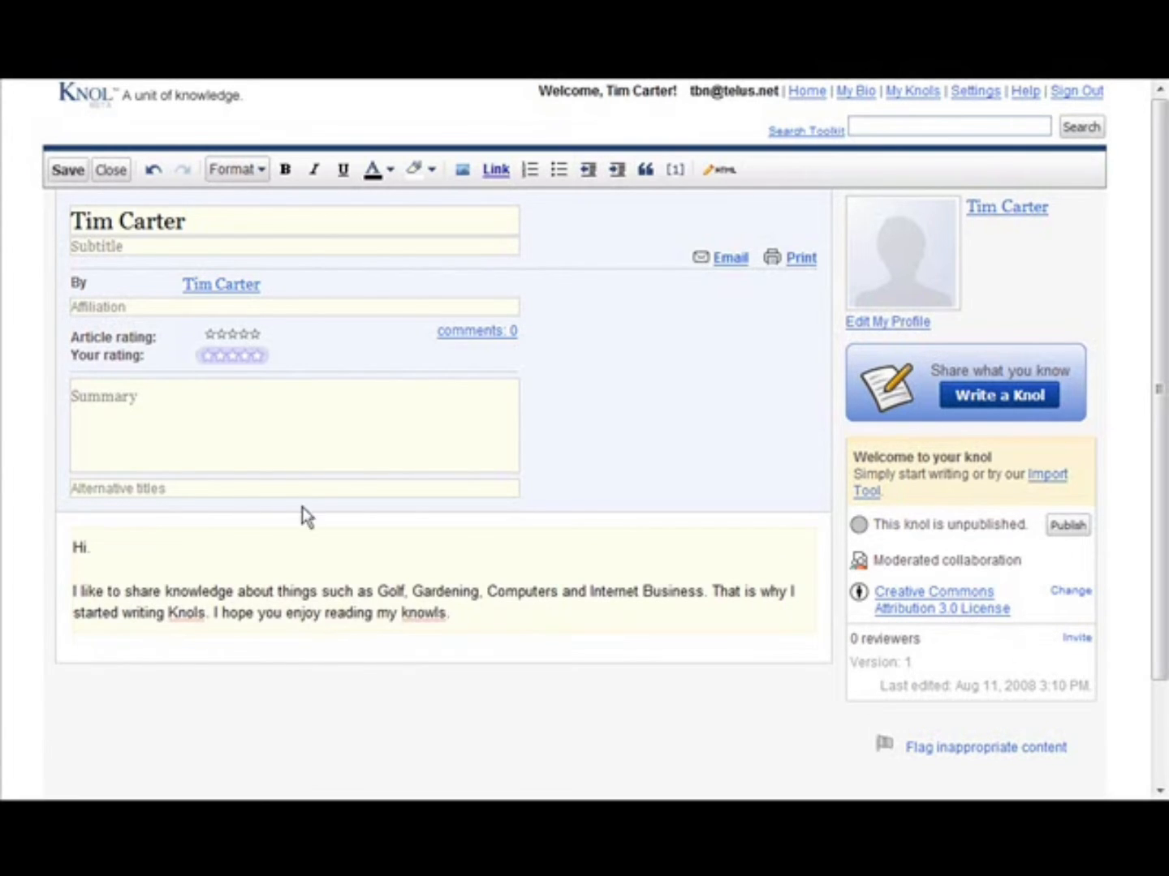
pyautogui.scroll(-2, 609, 637)
pyautogui.scroll(2, 621, 649)
pyautogui.click(62, 172)
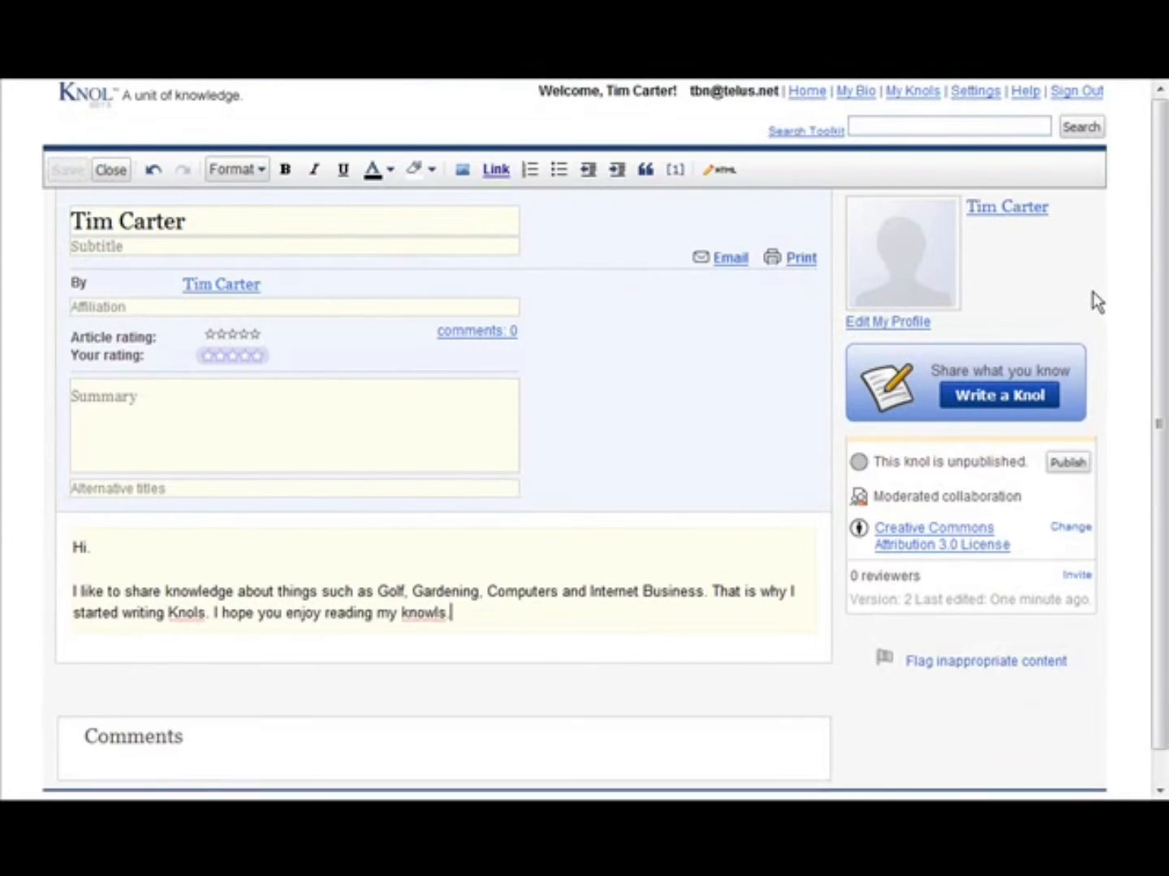
# - Open the Google profile form from the bio page and add a profile link named "My Gardening Blog"
pyautogui.click(892, 324)
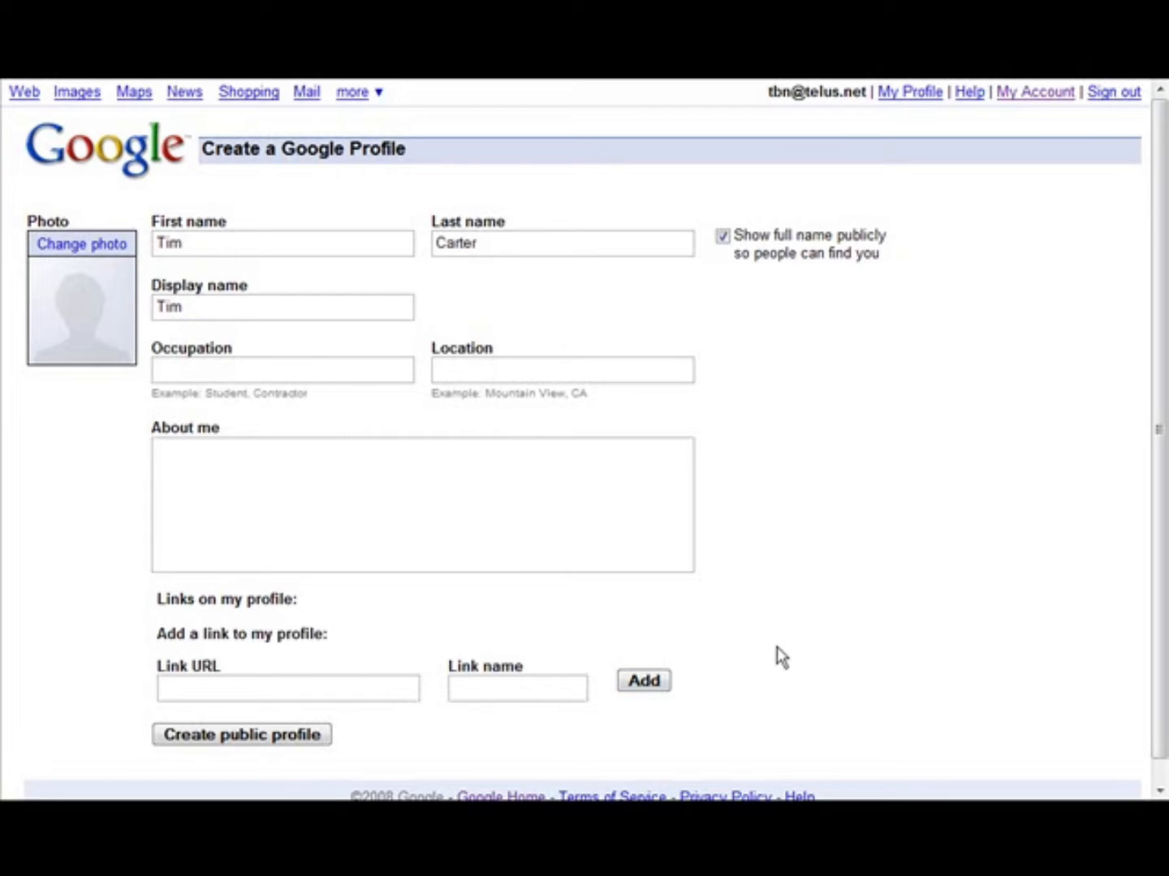
pyautogui.click(214, 687)
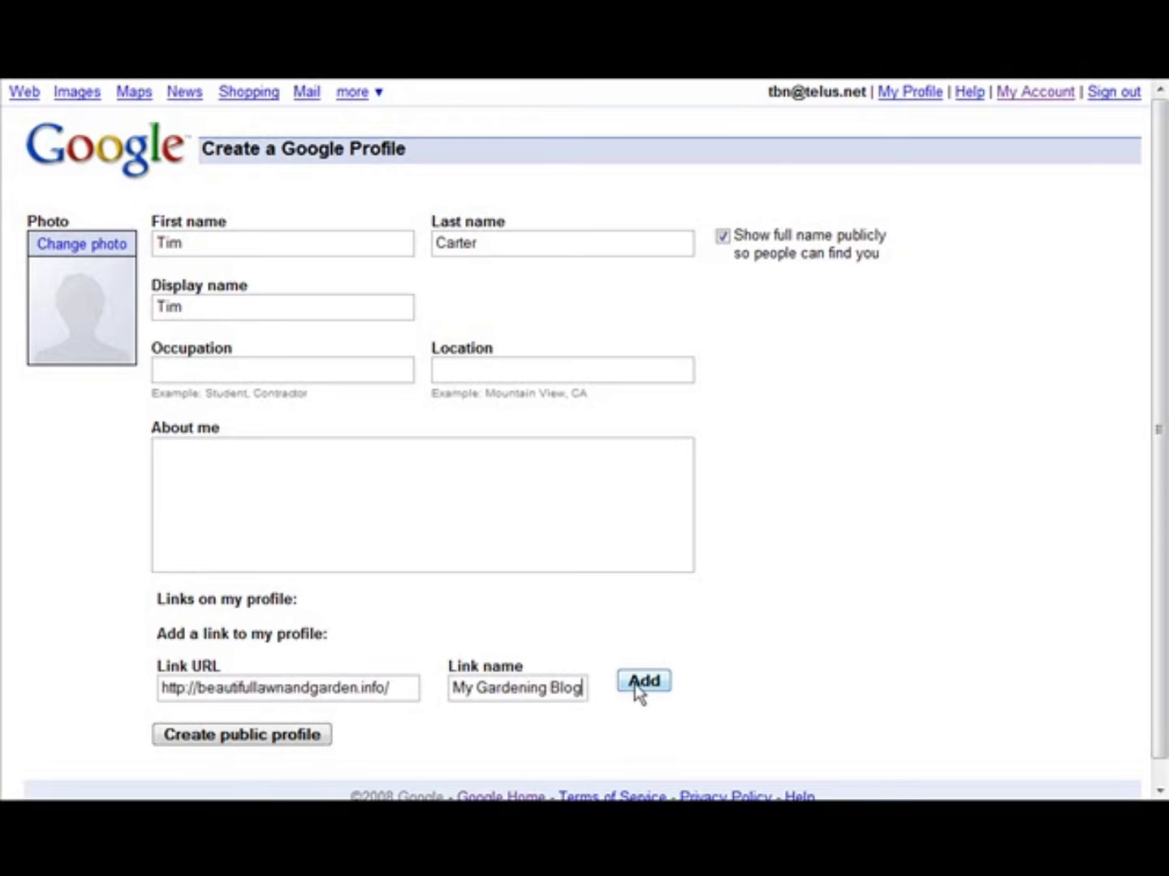
pyautogui.click(640, 690)
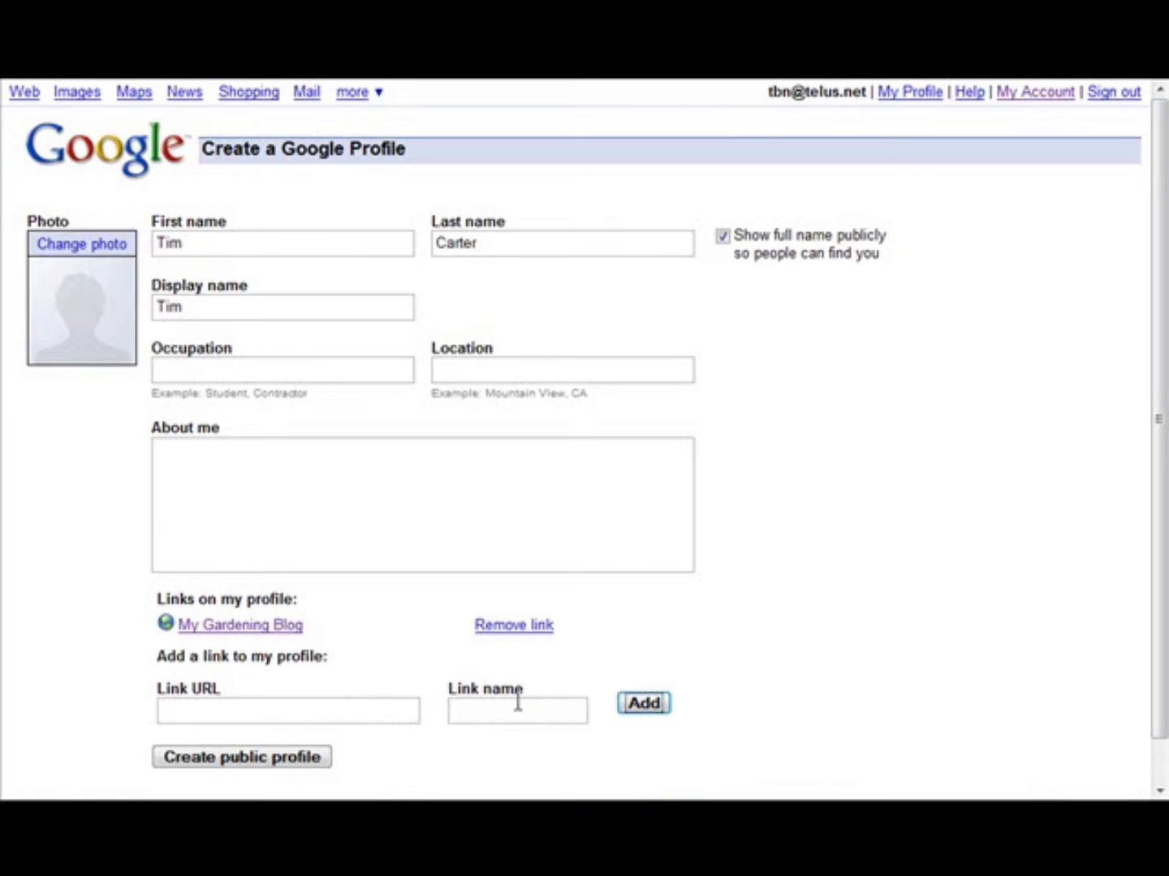
# - View the profile photo upload options, leave them without choosing a picture, and create the public profile
pyautogui.click(70, 292)
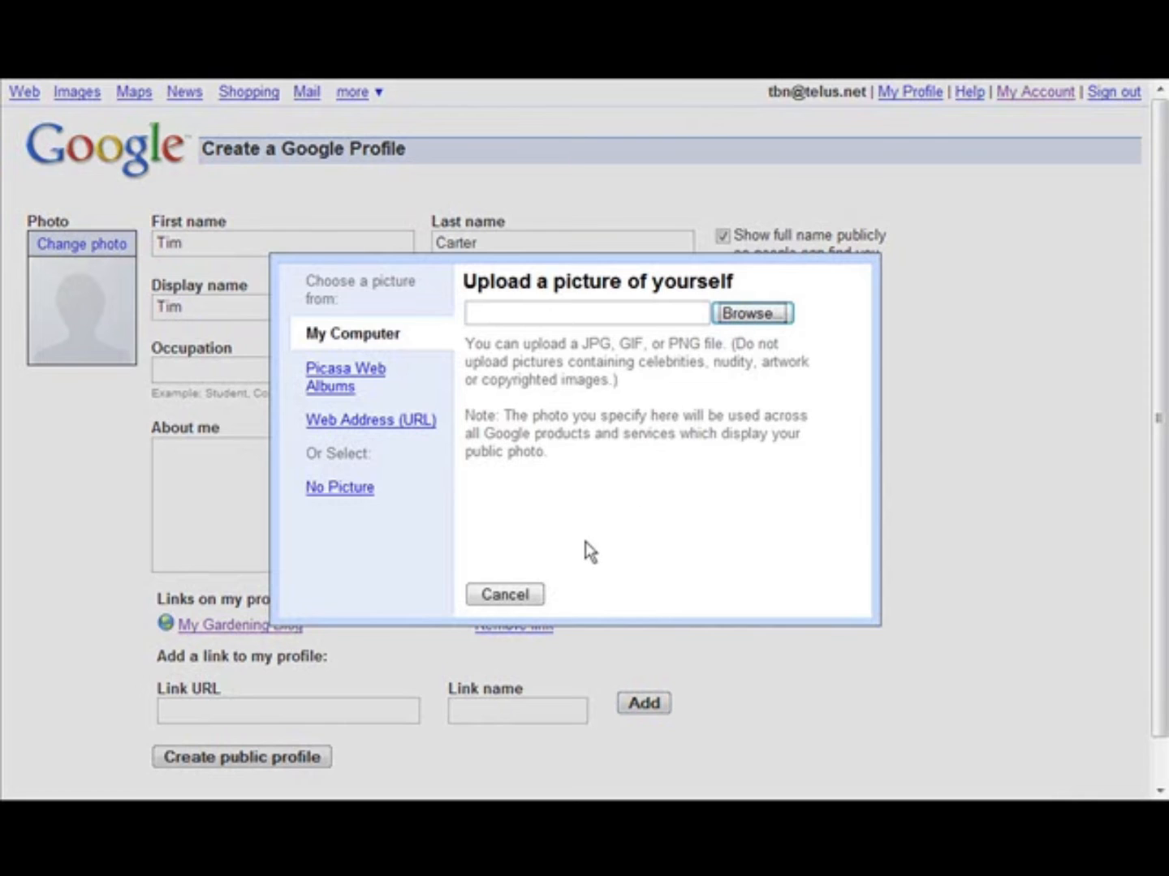
pyautogui.click(505, 595)
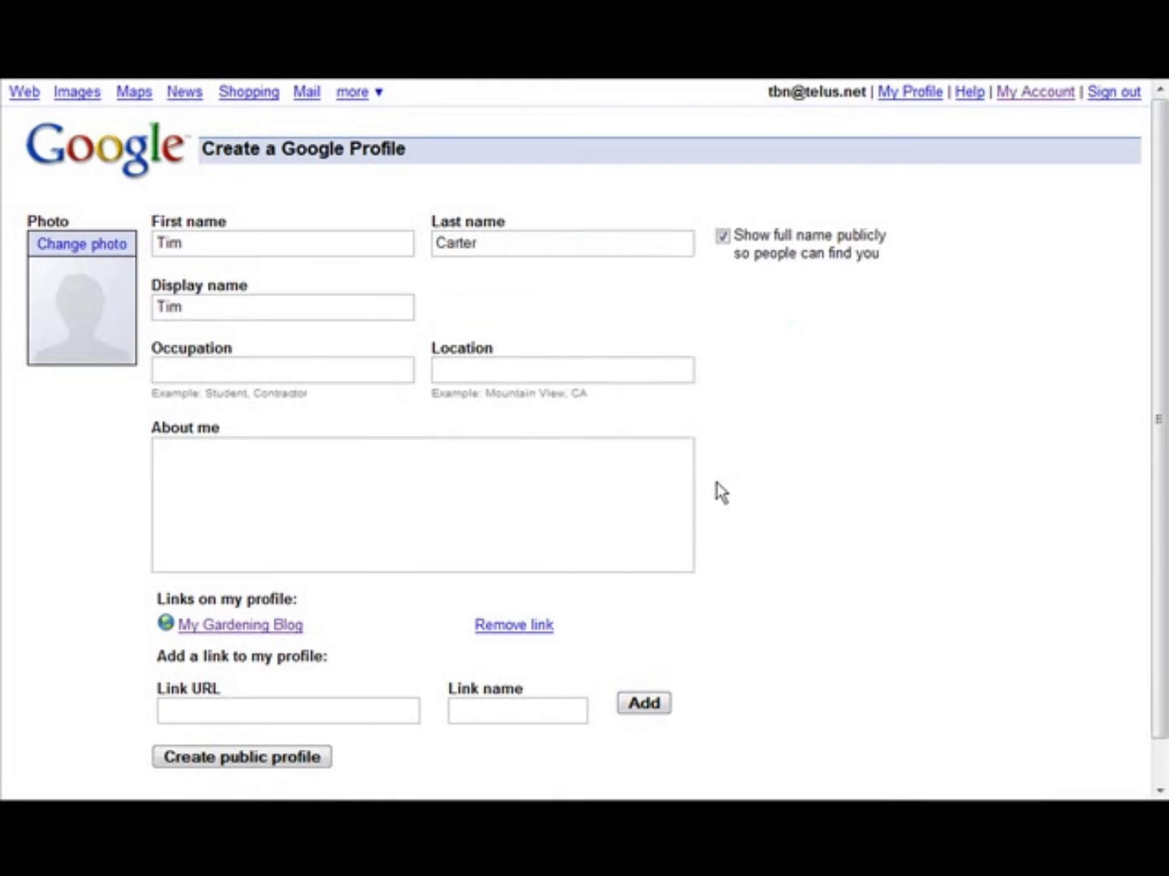
pyautogui.scroll(-1, 875, 600)
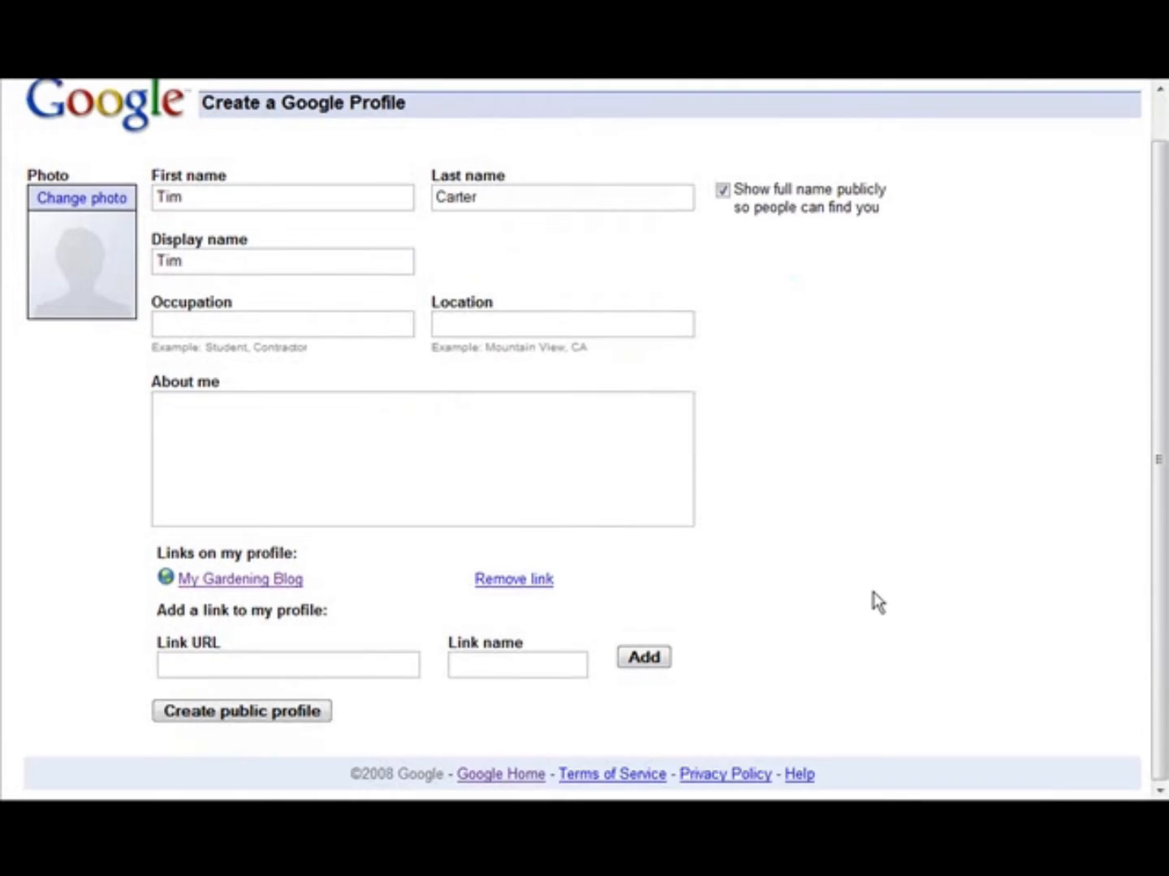
pyautogui.click(241, 714)
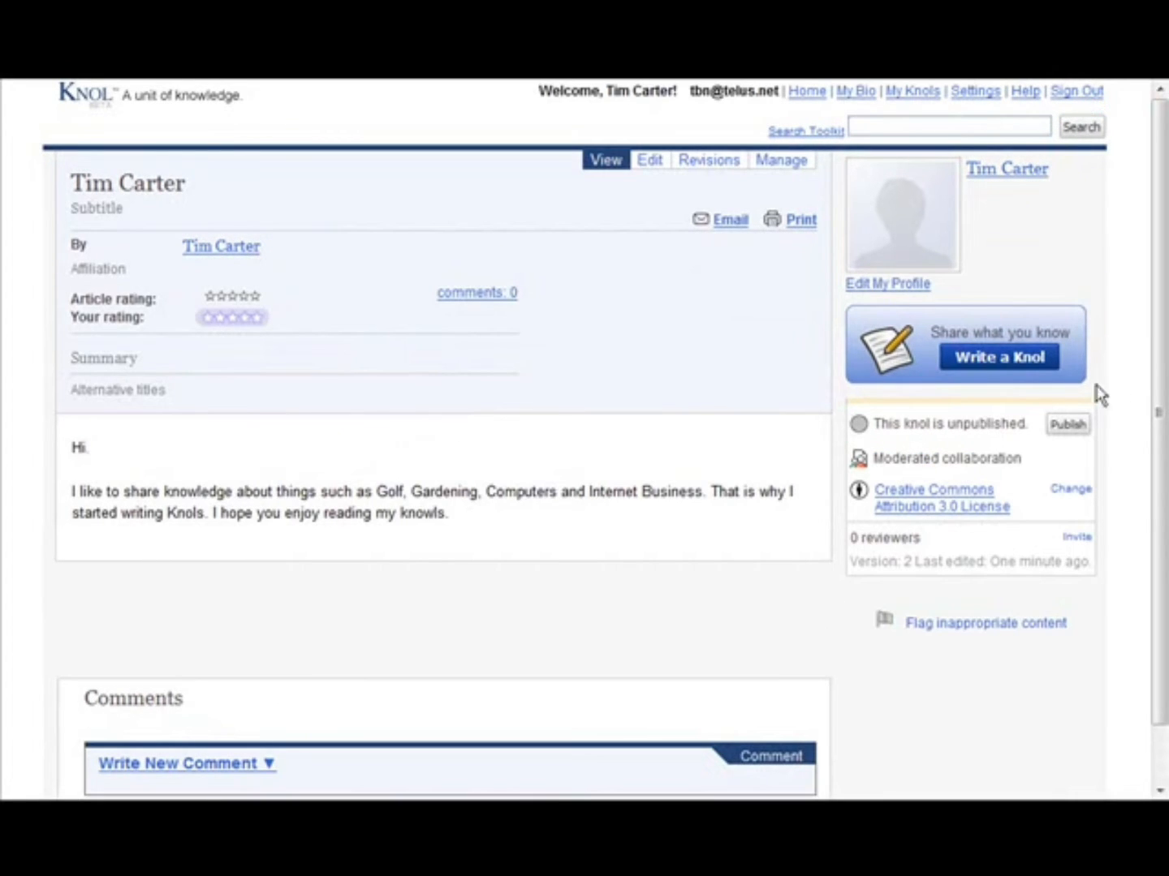
# - Open the global knol settings and read the details of the Creative Commons Attribution 3.0 License, returning to the settings
pyautogui.click(977, 93)
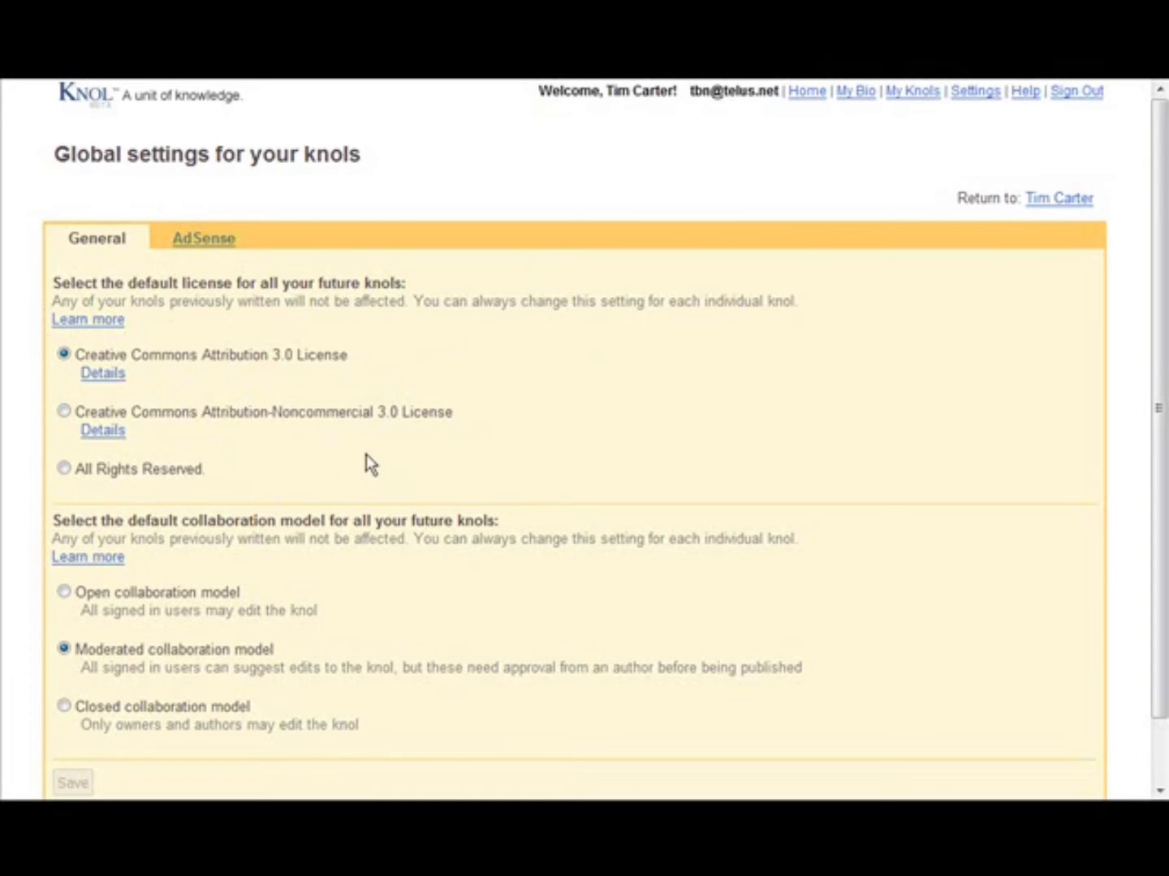
pyautogui.click(106, 376)
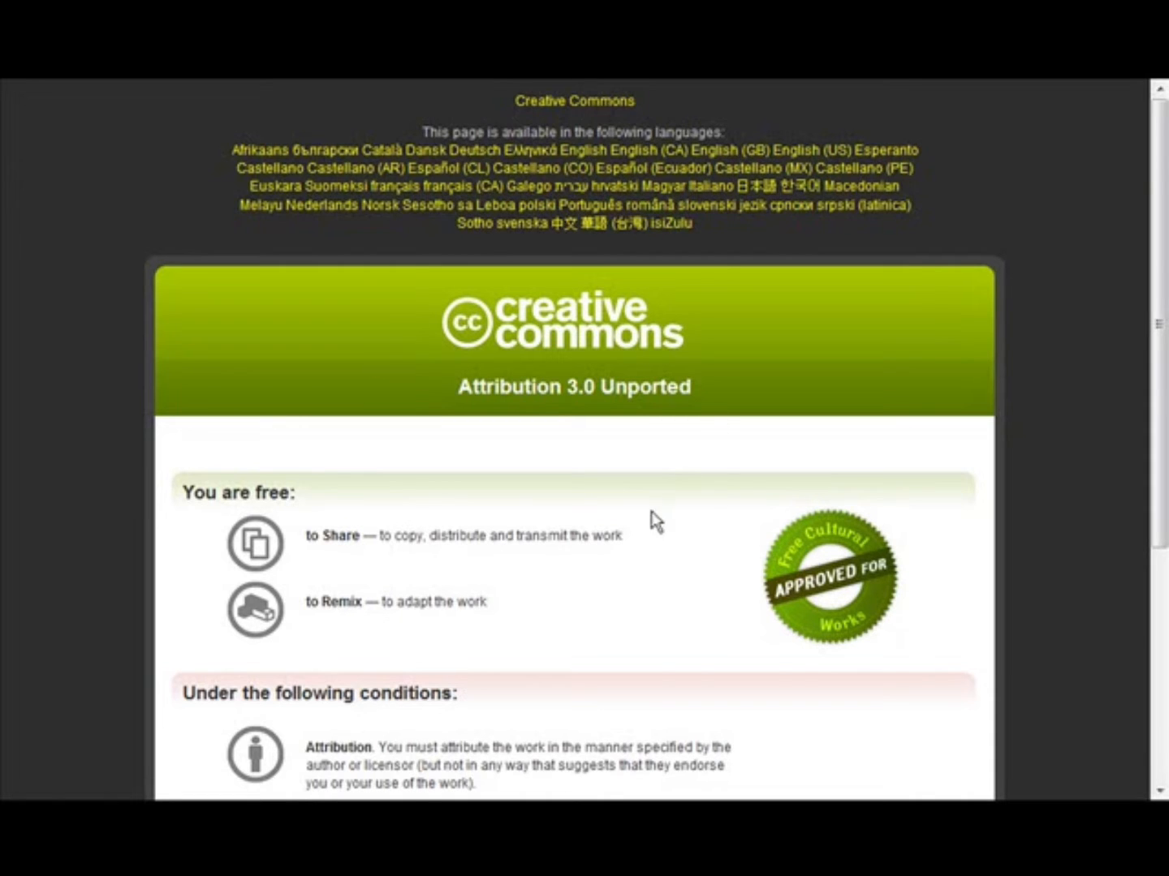
pyautogui.scroll(-3, 654, 511)
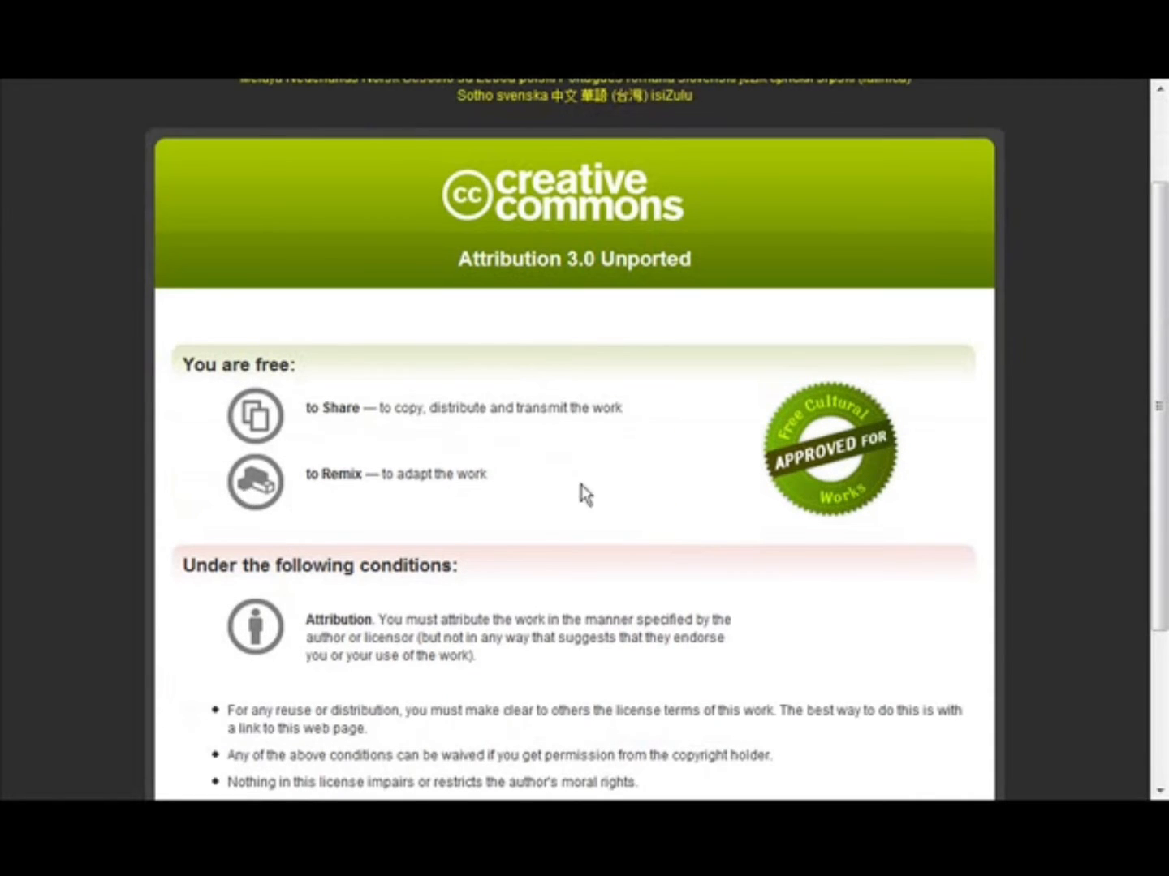
pyautogui.scroll(-4, 529, 538)
pyautogui.scroll(6, 528, 543)
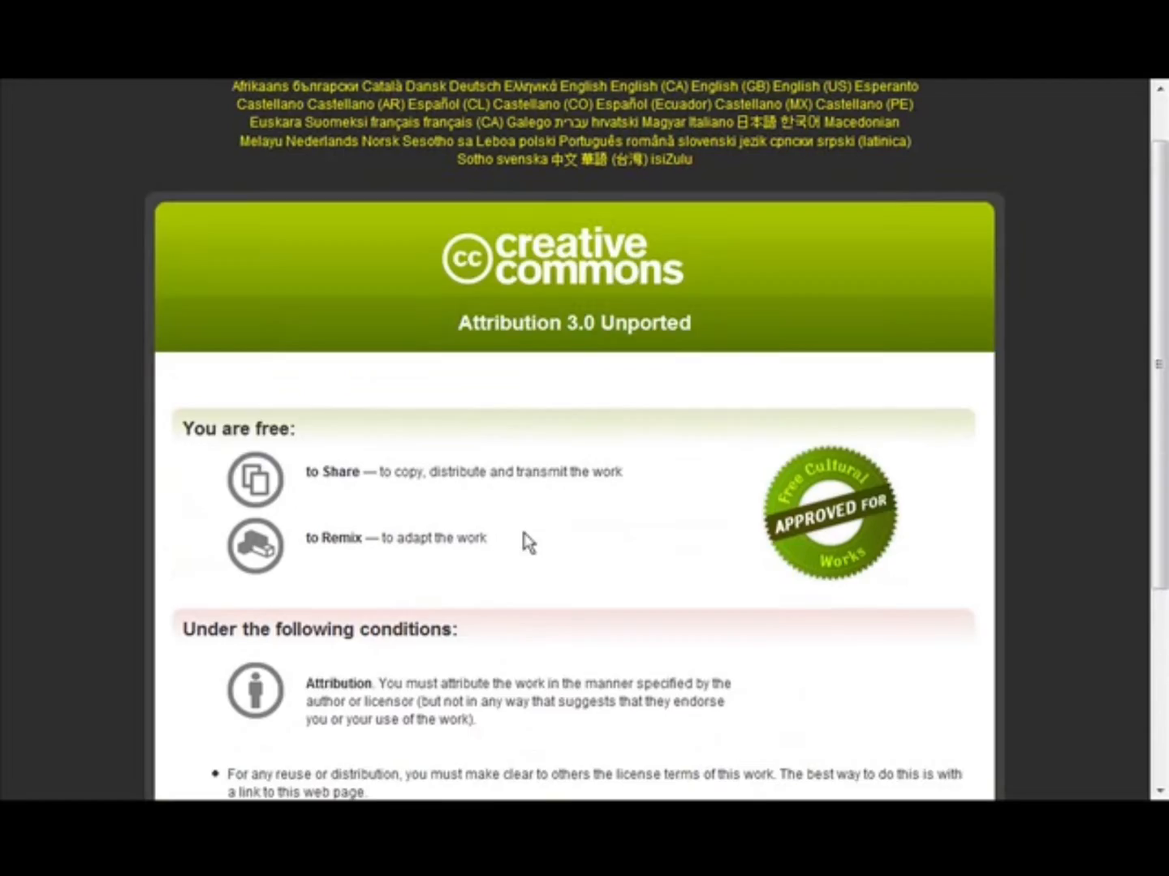
pyautogui.scroll(1, 529, 542)
pyautogui.hotkey('ctrl', 'w')
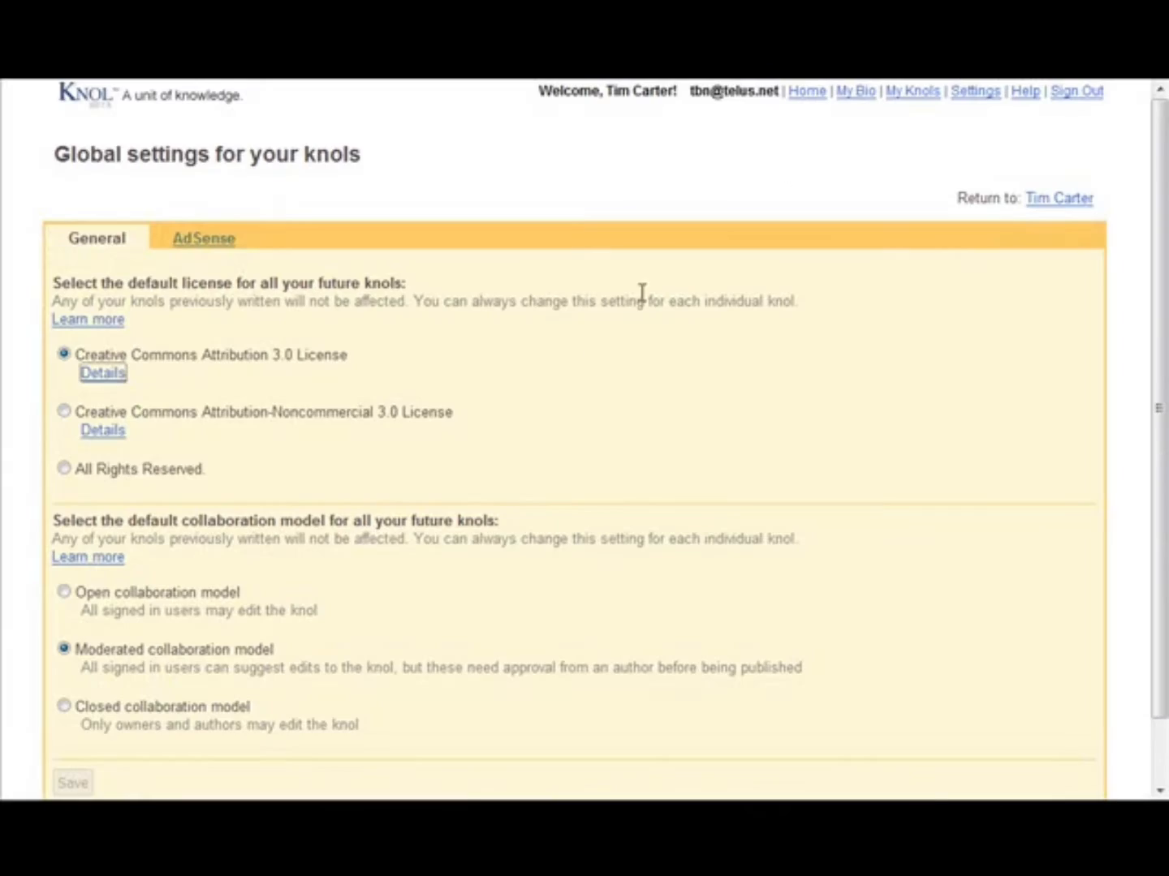
# - Choose All Rights Reserved as the default license for all future knols
pyautogui.click(63, 468)
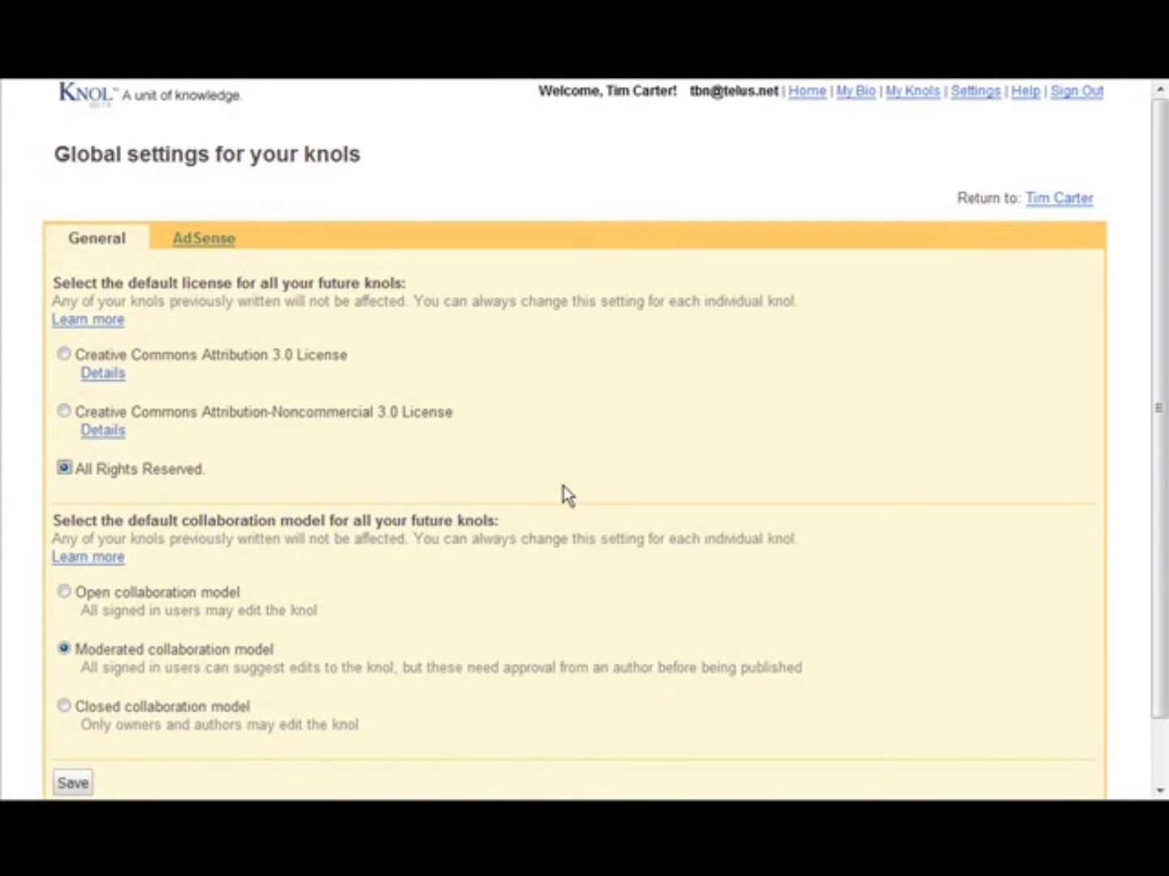
pyautogui.scroll(-2, 563, 496)
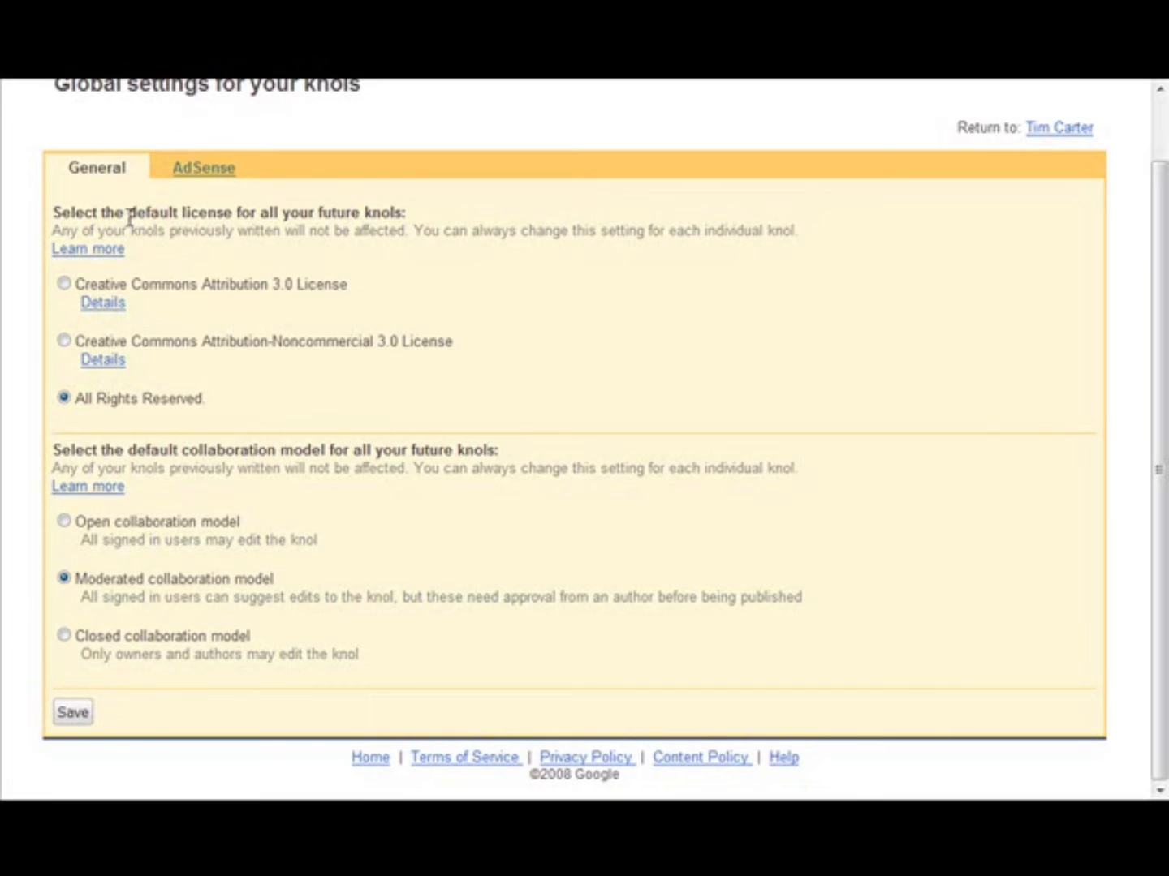
# - Examine the AdSense settings for associating an existing or new account and for applying it to future and existing knols
pyautogui.click(203, 171)
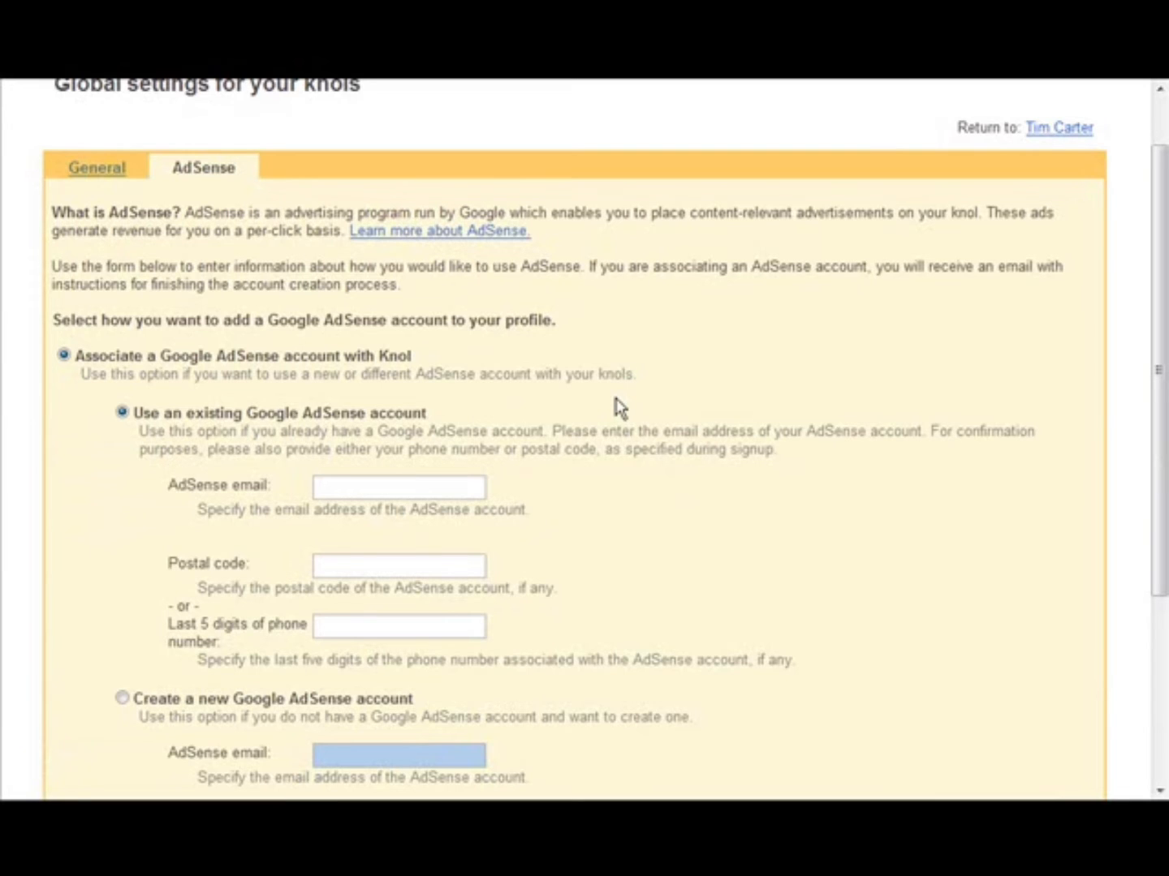
pyautogui.scroll(-3, 418, 378)
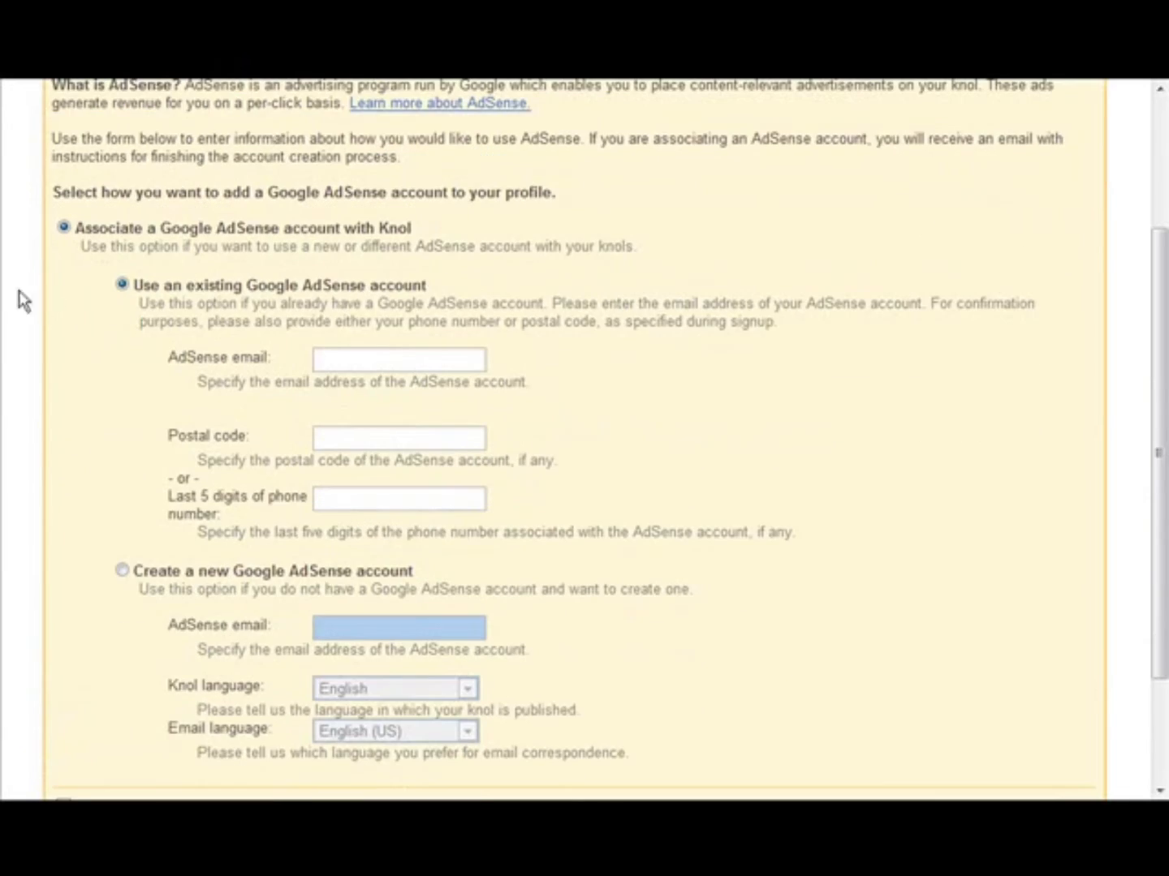
pyautogui.scroll(-4, 417, 382)
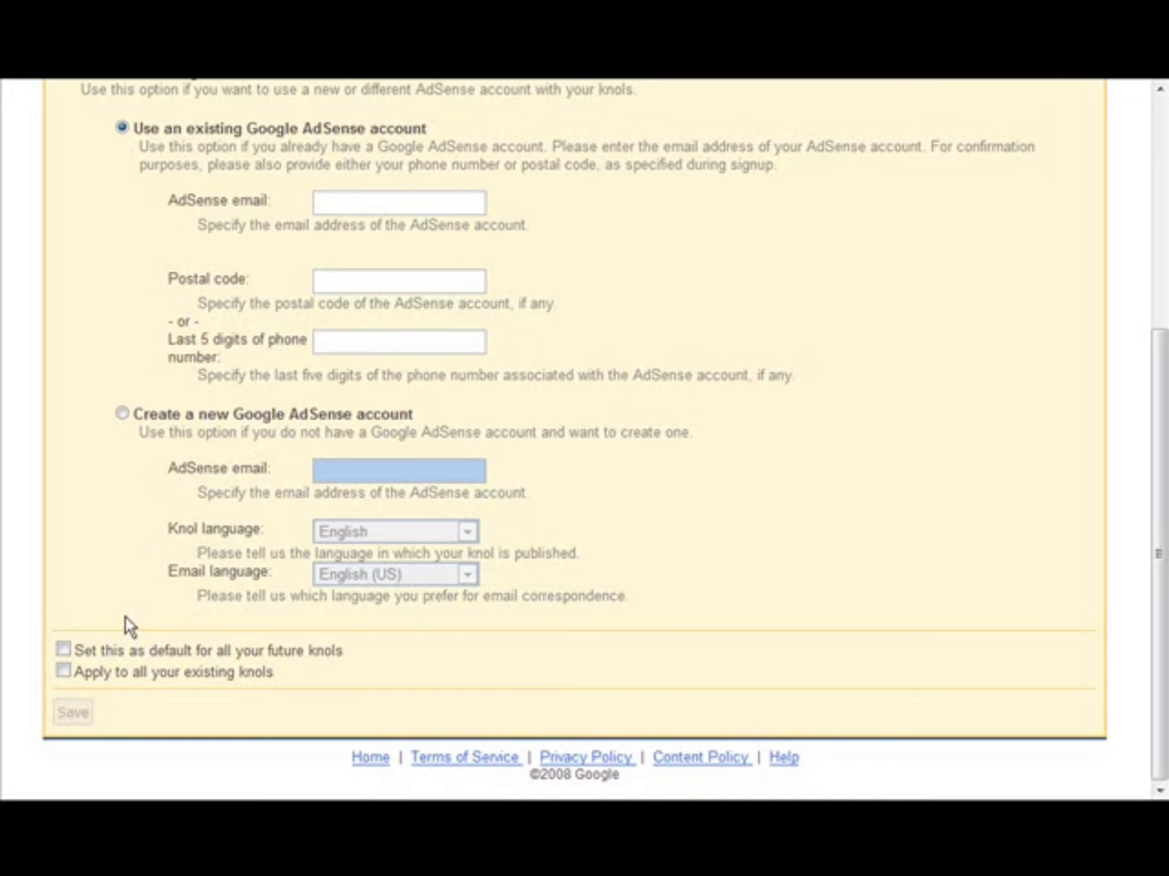
# - Associate the existing Google AdSense account with Knol, acknowledge the confirmation, and review the account's association status
pyautogui.scroll(3, 128, 616)
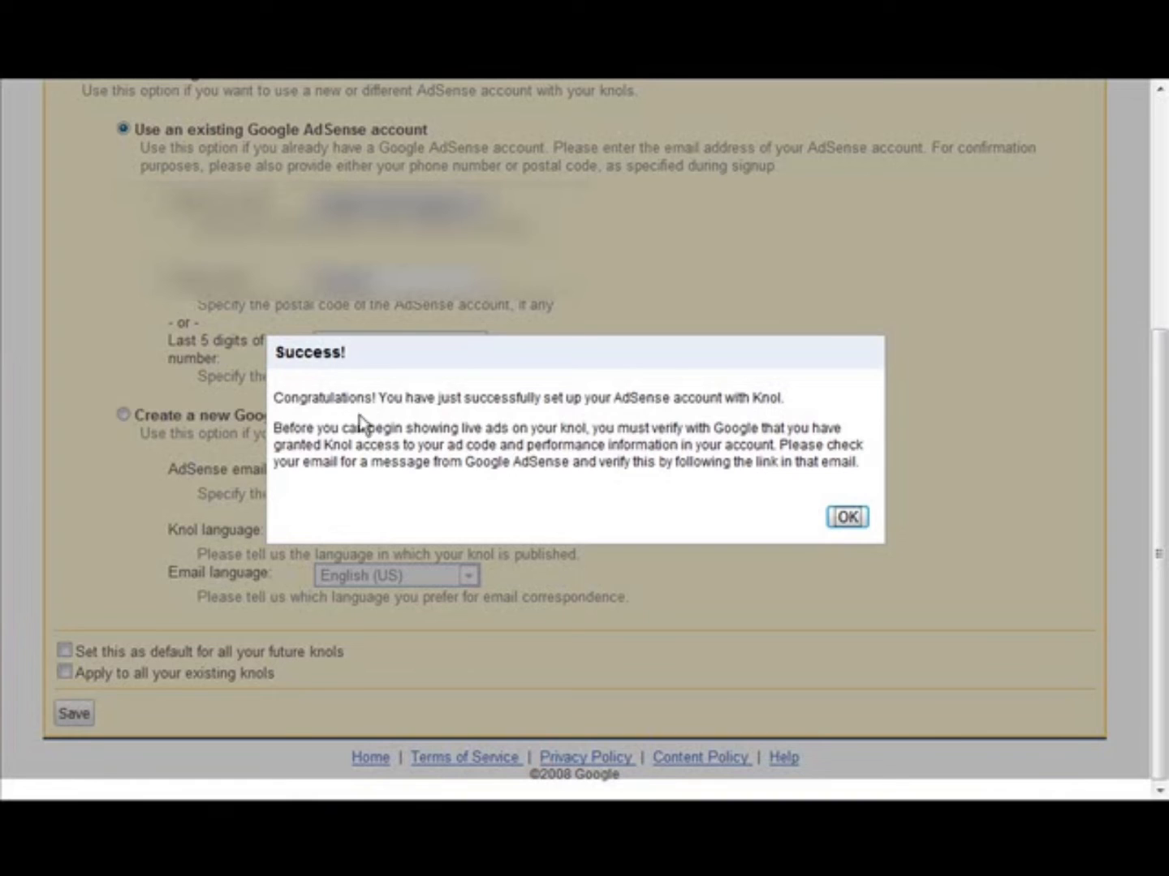
pyautogui.click(849, 516)
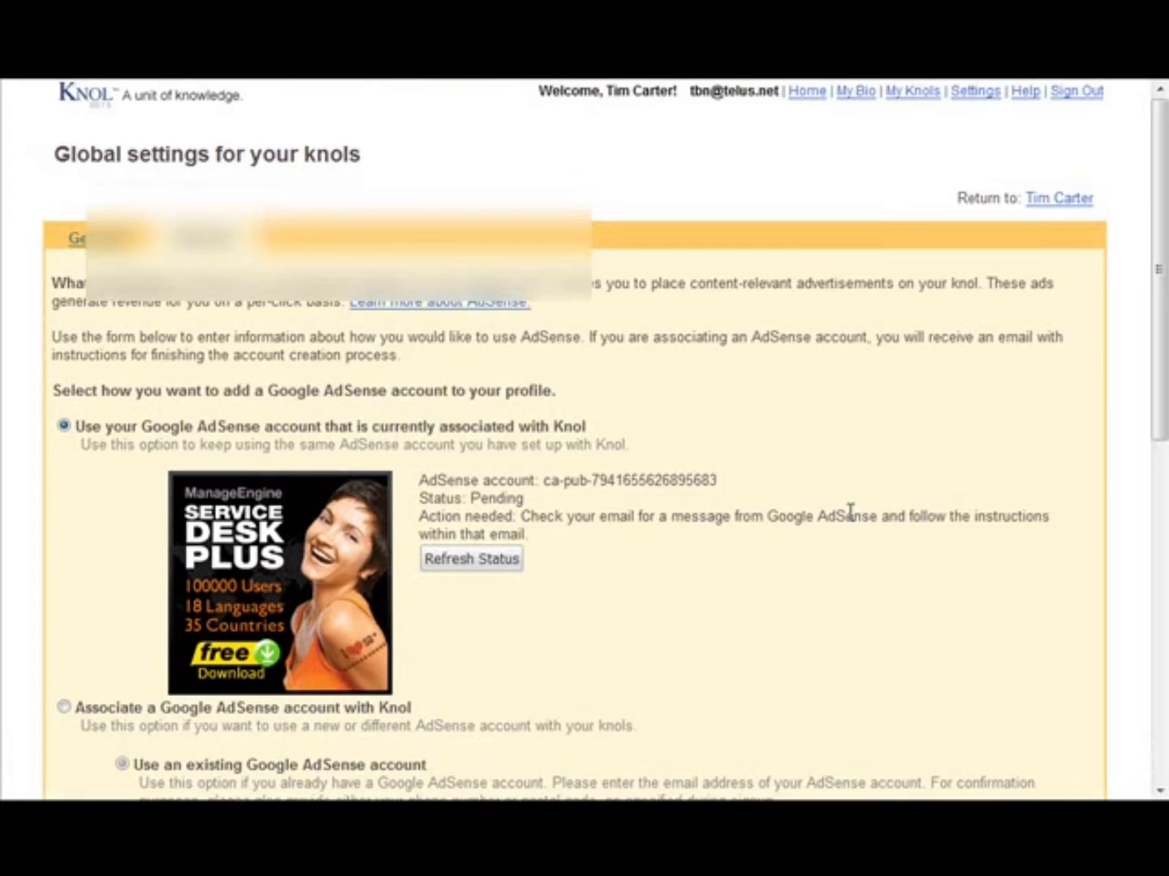
pyautogui.scroll(-3, 852, 514)
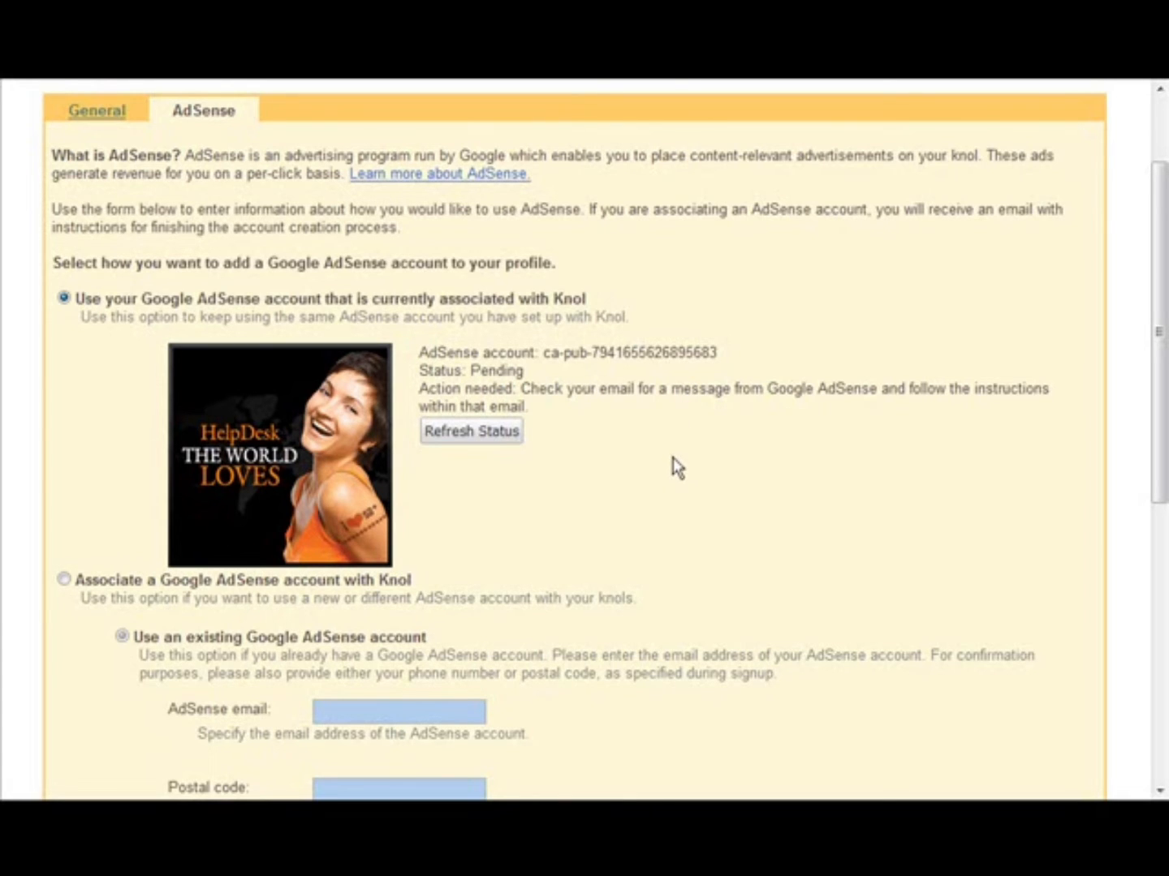
# - Set All Rights Reserved as the default license for all future knols in the global settings and save it
pyautogui.scroll(3, 673, 458)
pyautogui.click(98, 241)
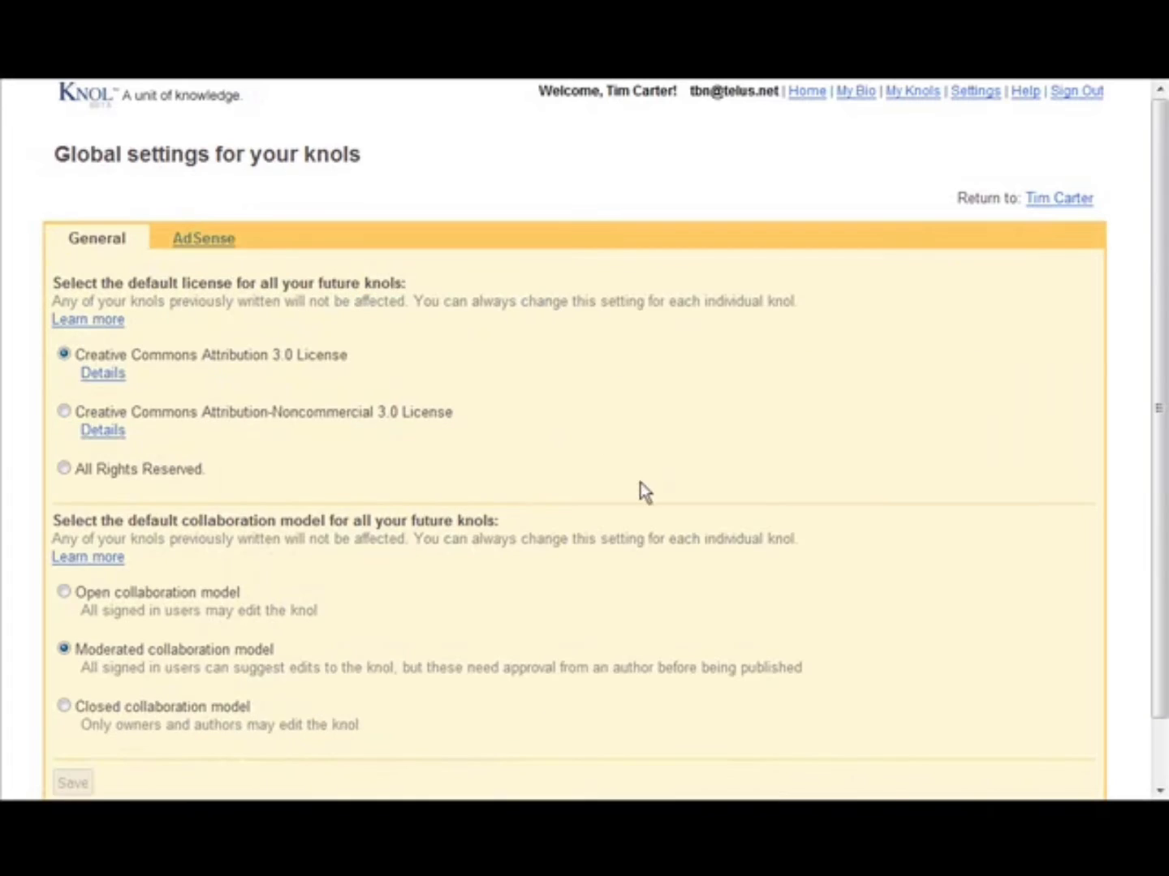
pyautogui.scroll(-3, 645, 492)
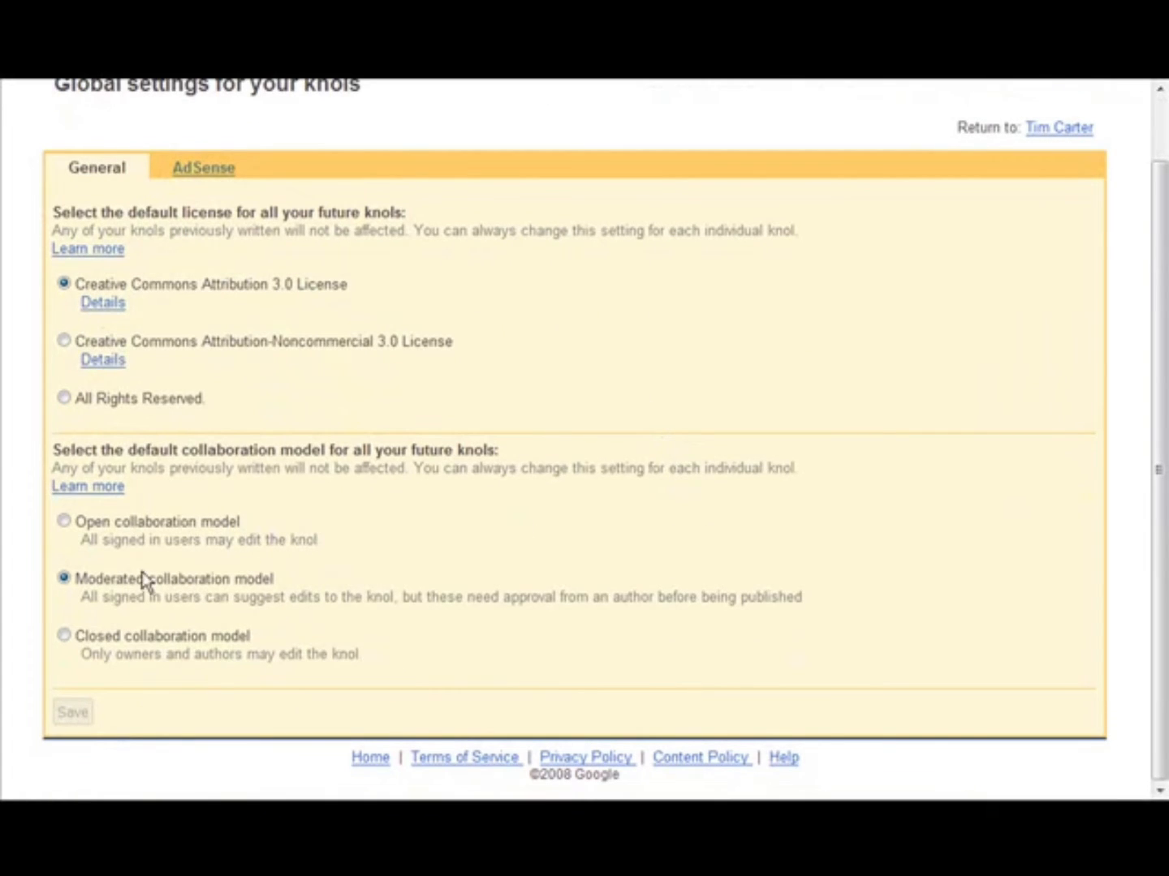
pyautogui.click(63, 399)
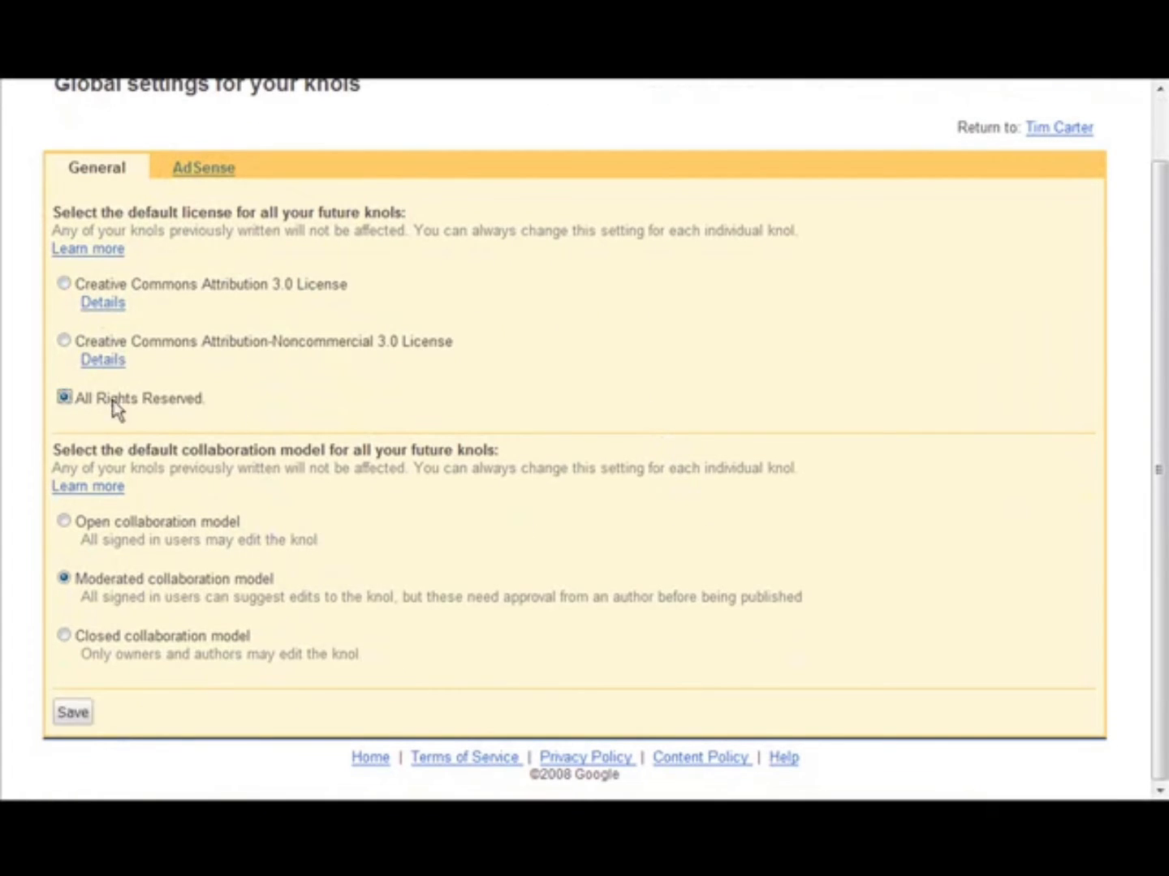
pyautogui.click(72, 713)
pyautogui.click(72, 712)
pyautogui.scroll(1, 549, 581)
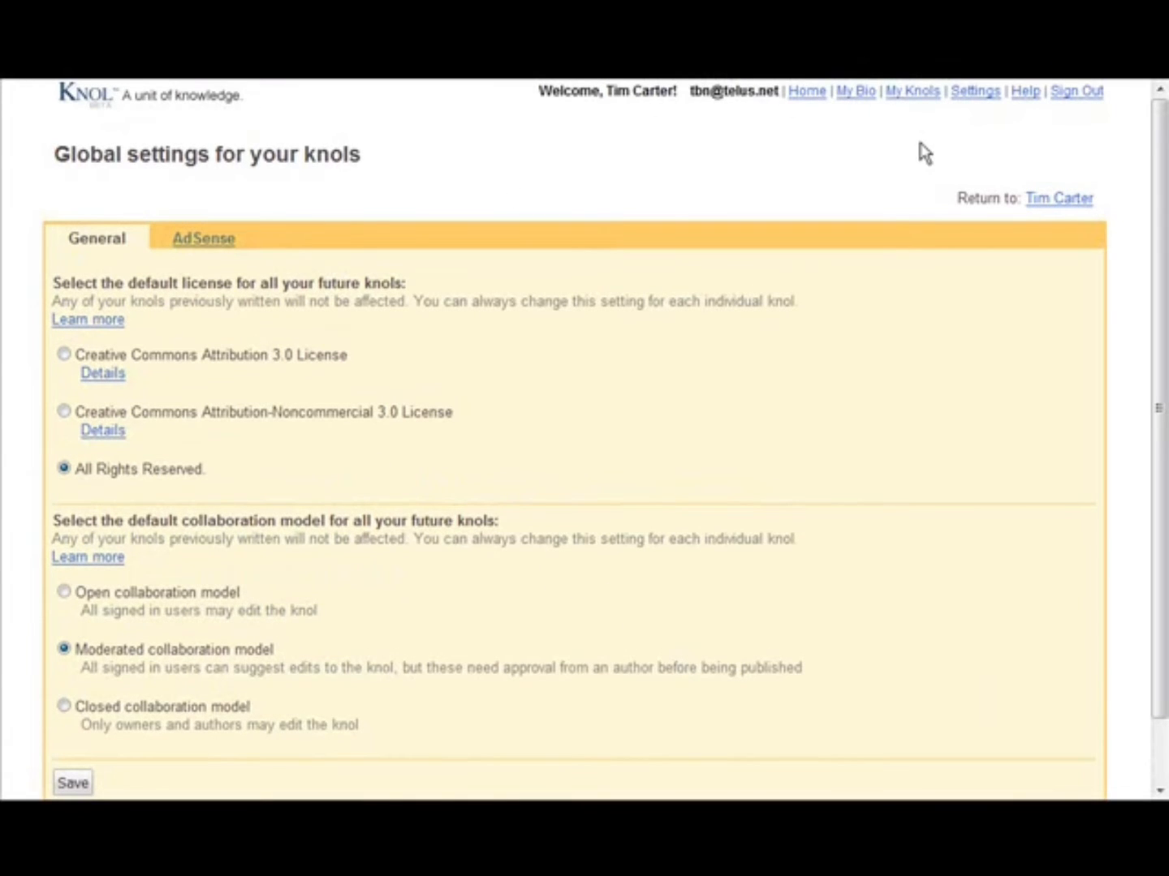
# - Open the settings of the Gardening For the Beginner knol and choose All Rights Reserved as its license
pyautogui.click(914, 92)
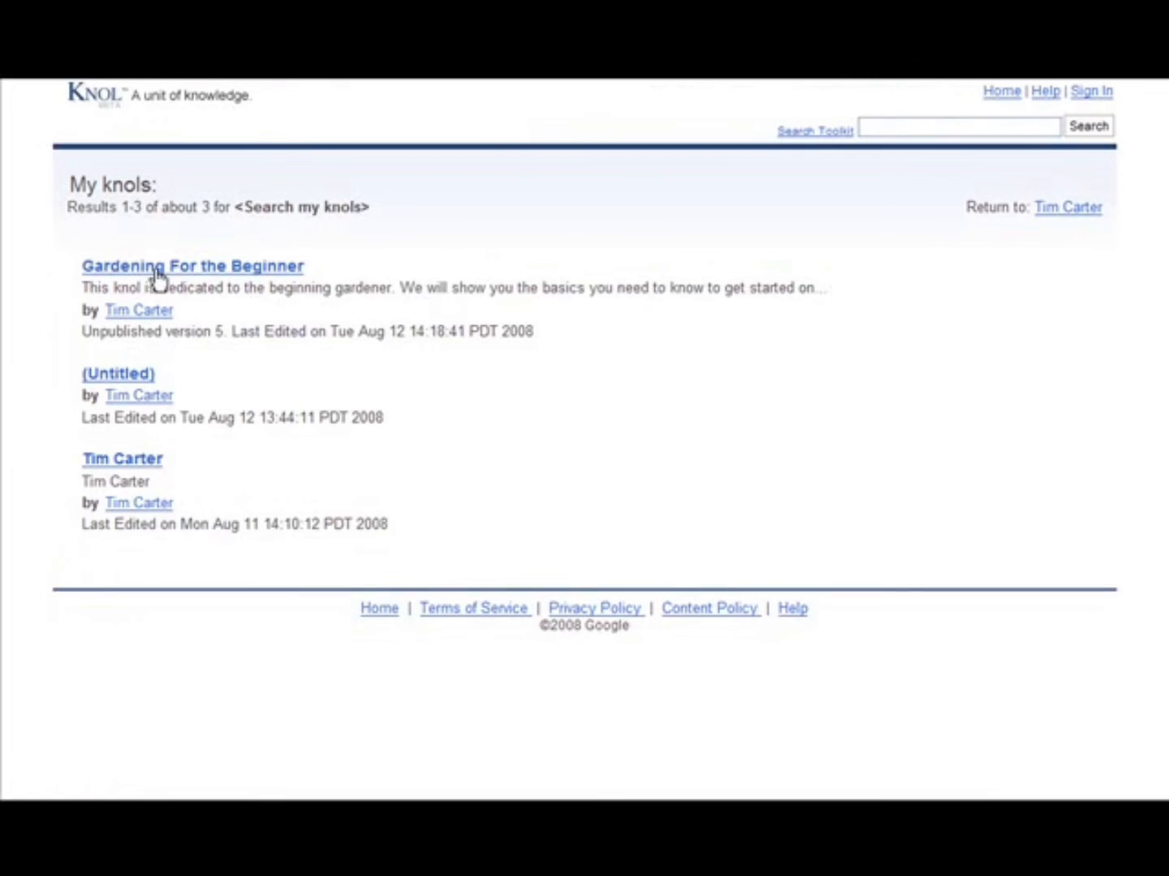
pyautogui.click(251, 268)
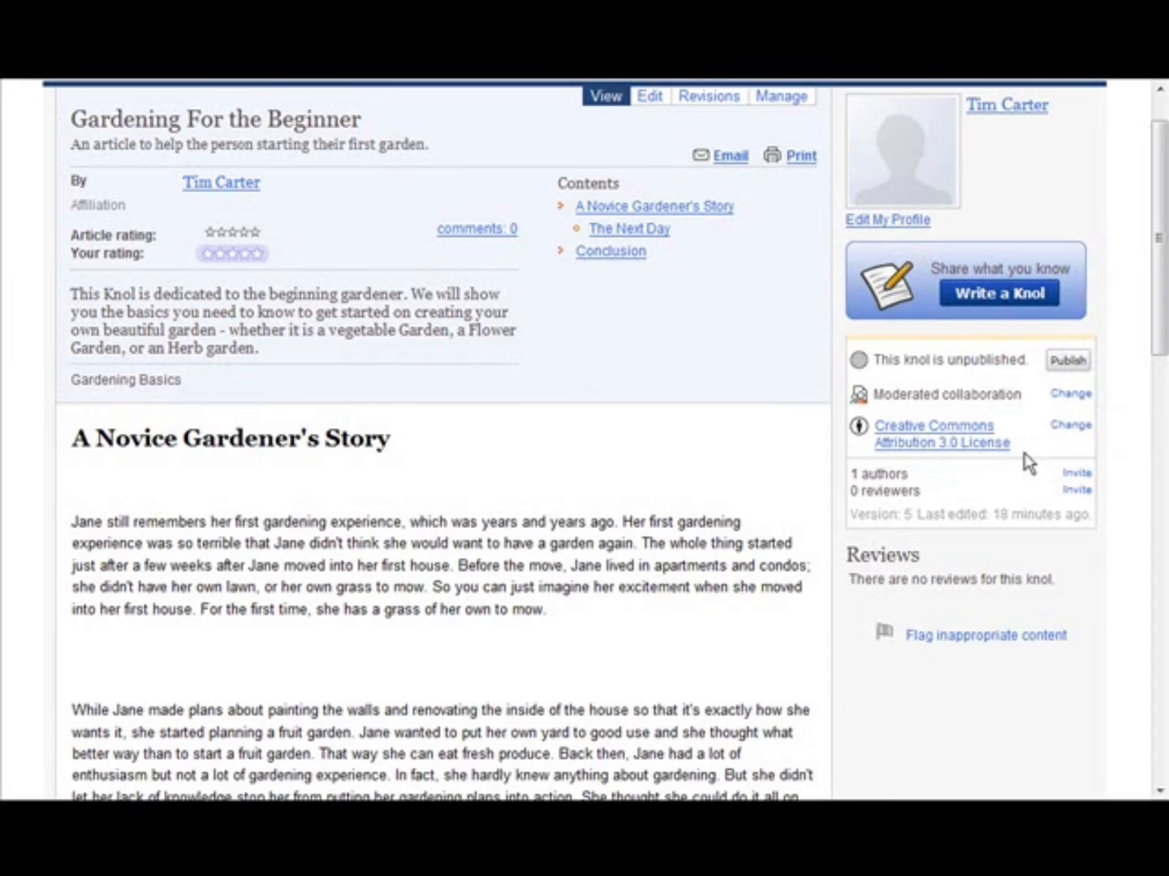
pyautogui.click(1066, 427)
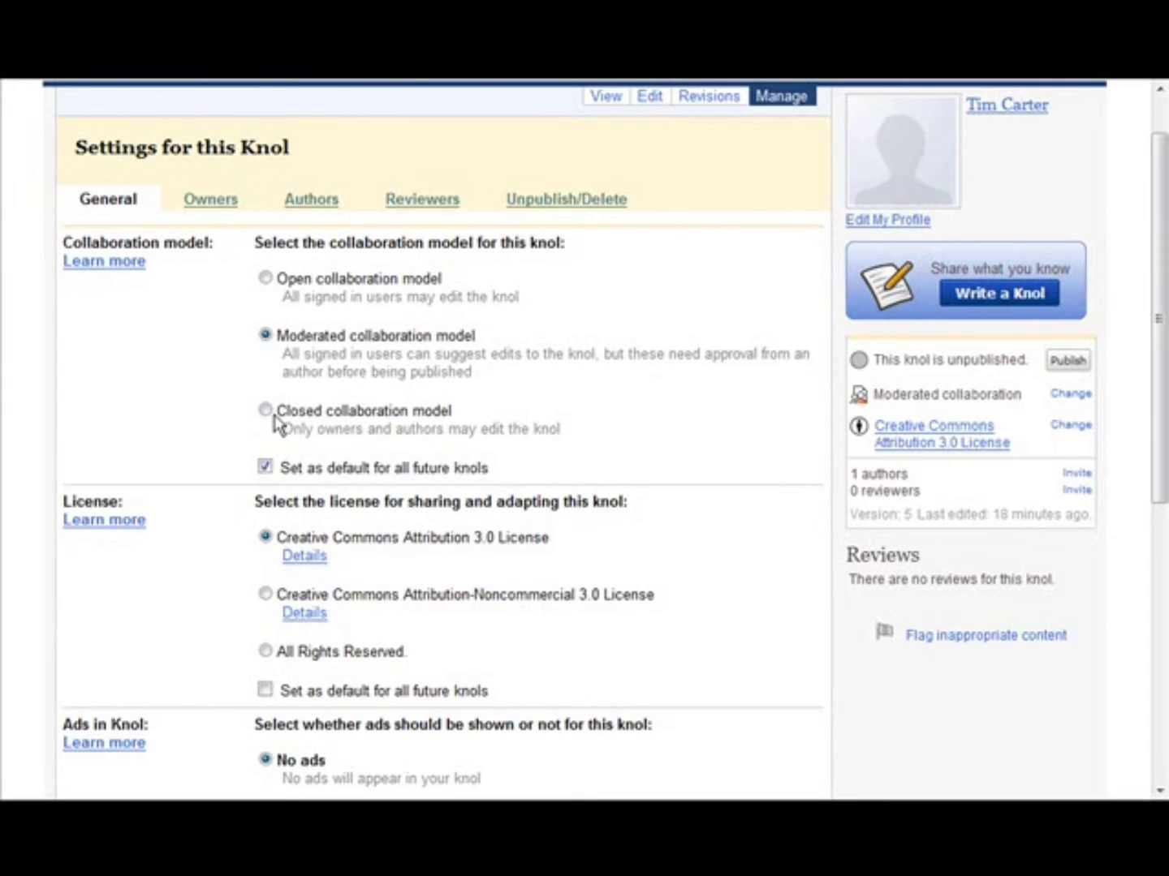
pyautogui.scroll(-3, 323, 478)
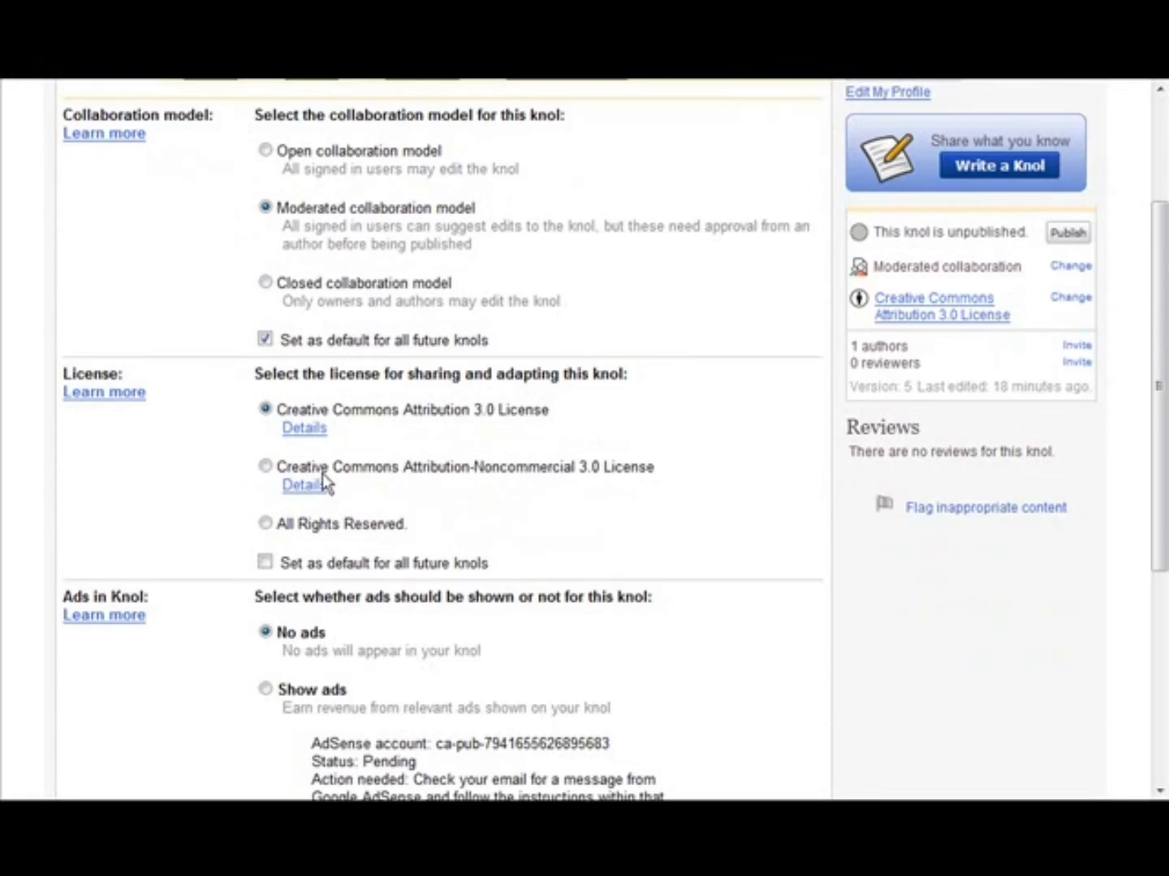
pyautogui.scroll(-2, 322, 477)
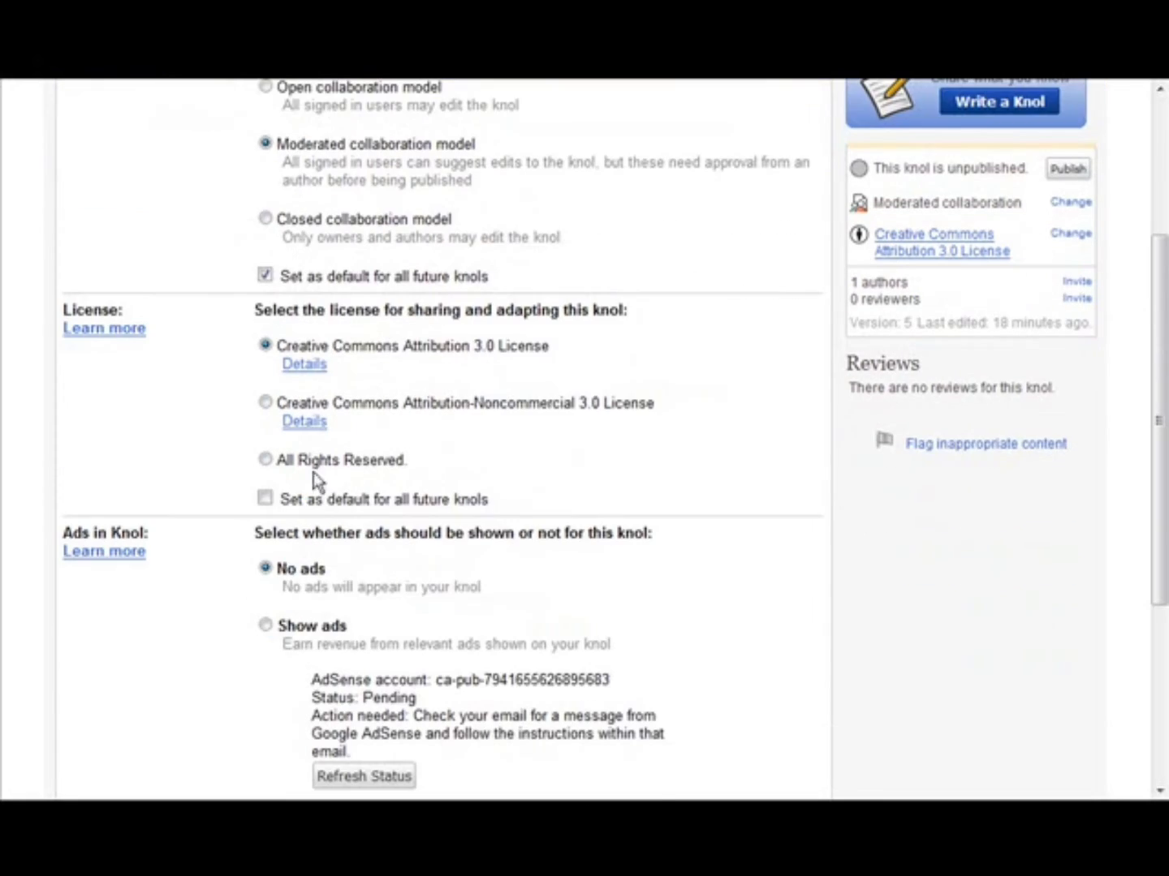
pyautogui.click(267, 459)
# - Enable Show ads for this knol, make it the default for all future knols, and save the changes
pyautogui.scroll(-3, 894, 488)
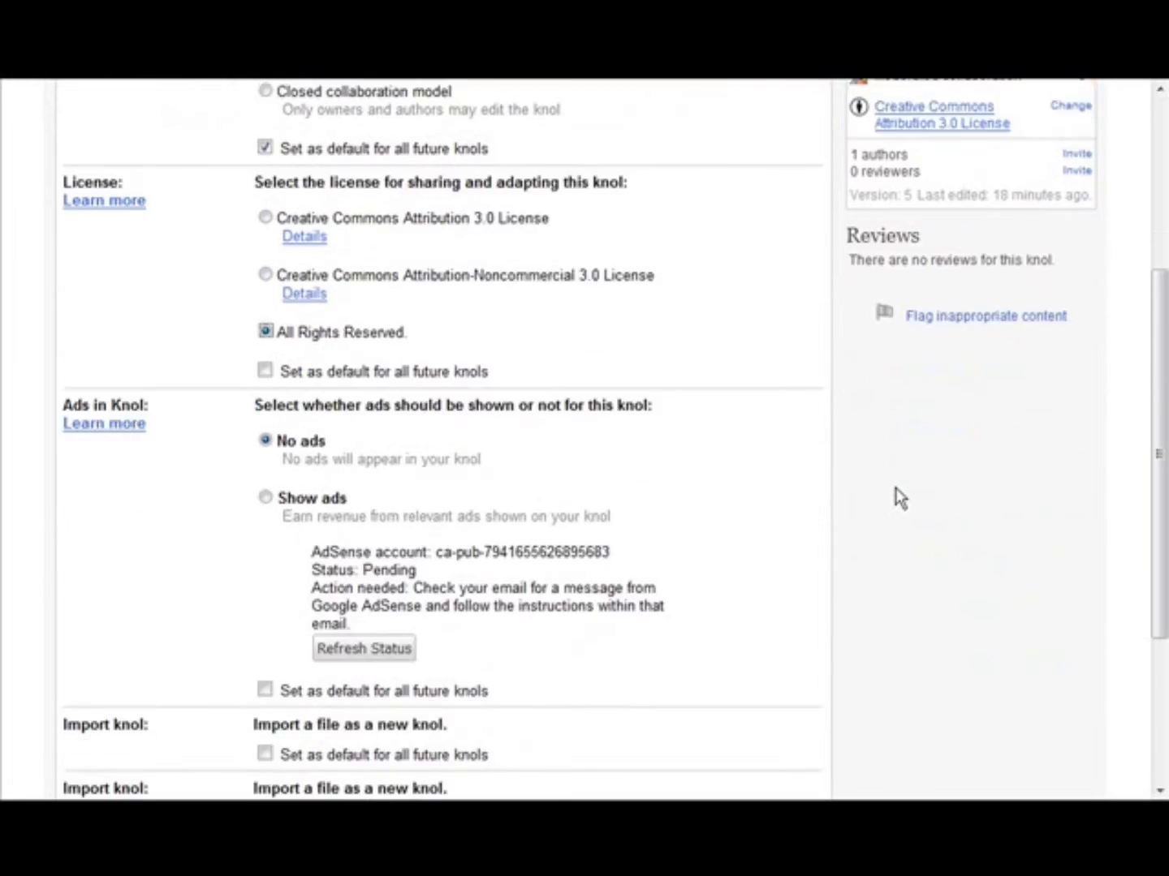
pyautogui.scroll(-2, 895, 488)
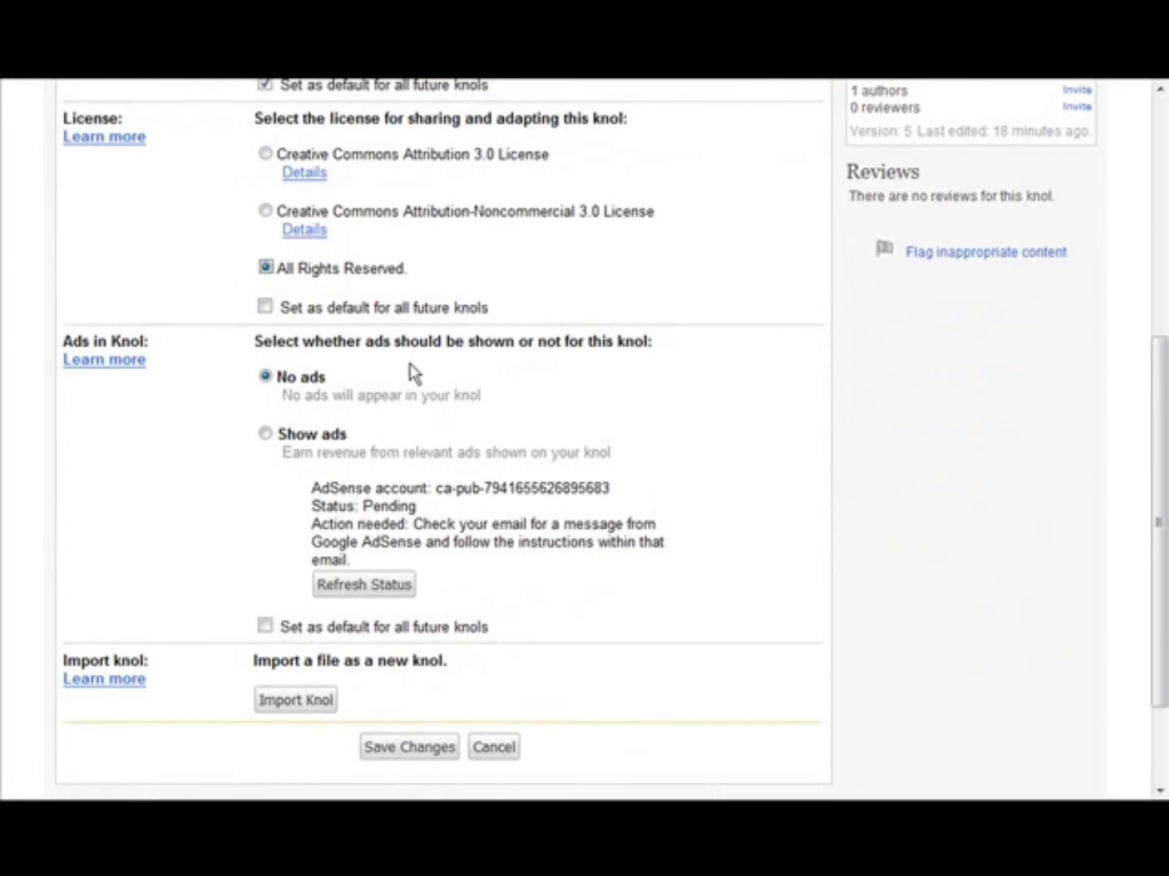
pyautogui.click(267, 436)
pyautogui.scroll(-2, 784, 485)
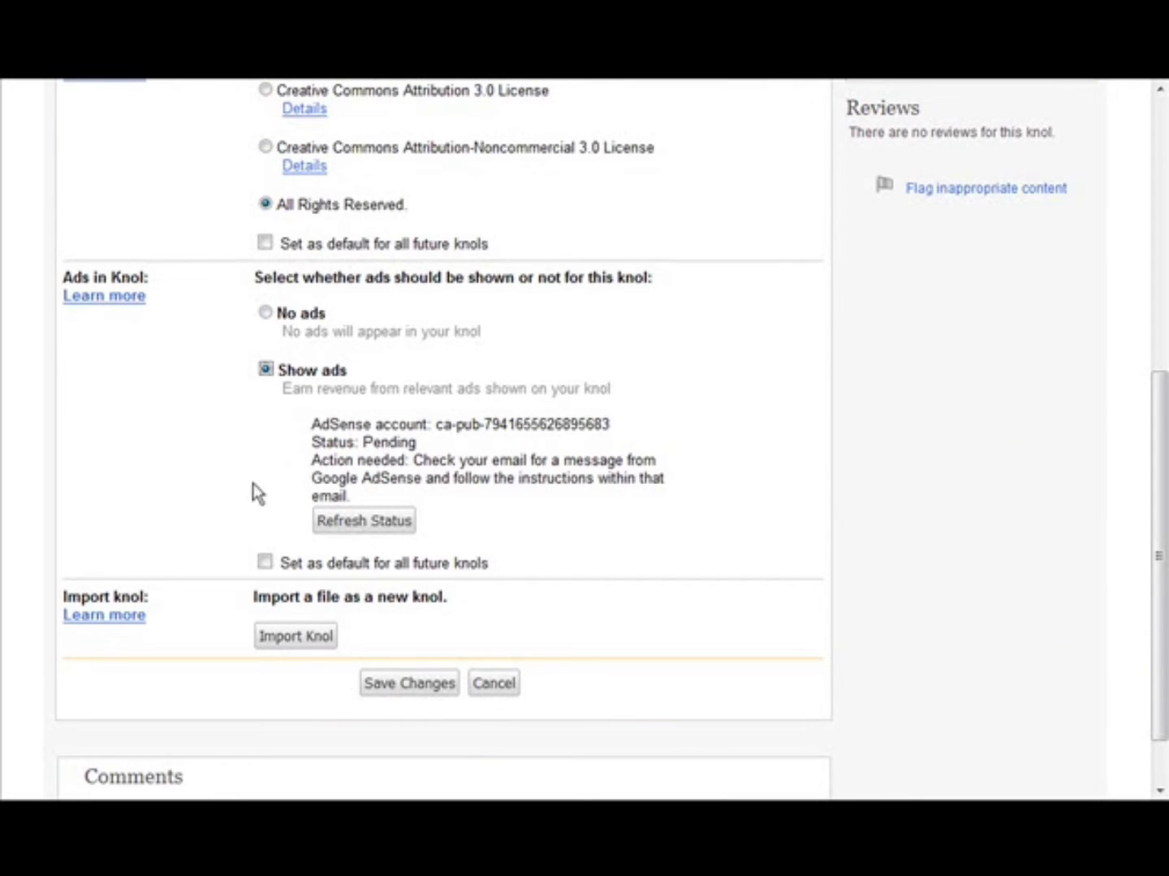
pyautogui.click(266, 565)
pyautogui.click(413, 692)
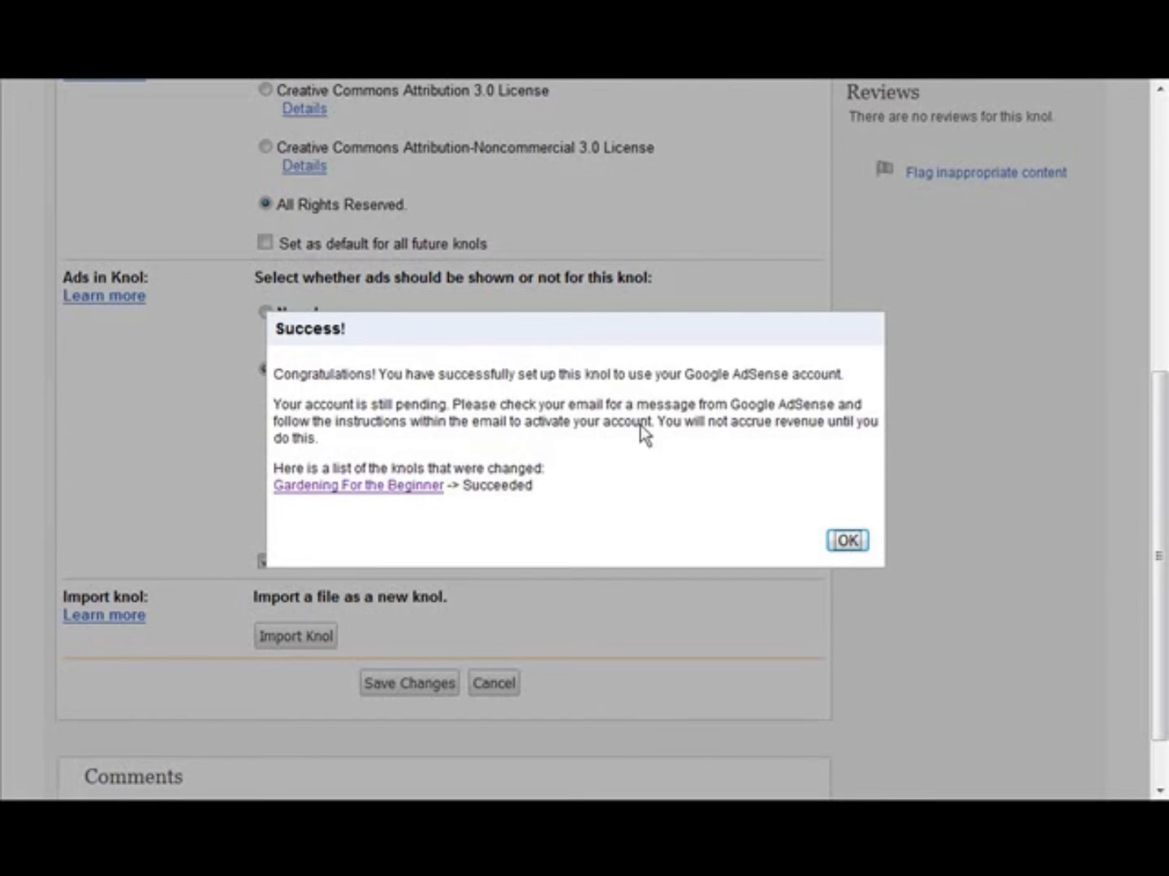
pyautogui.click(849, 544)
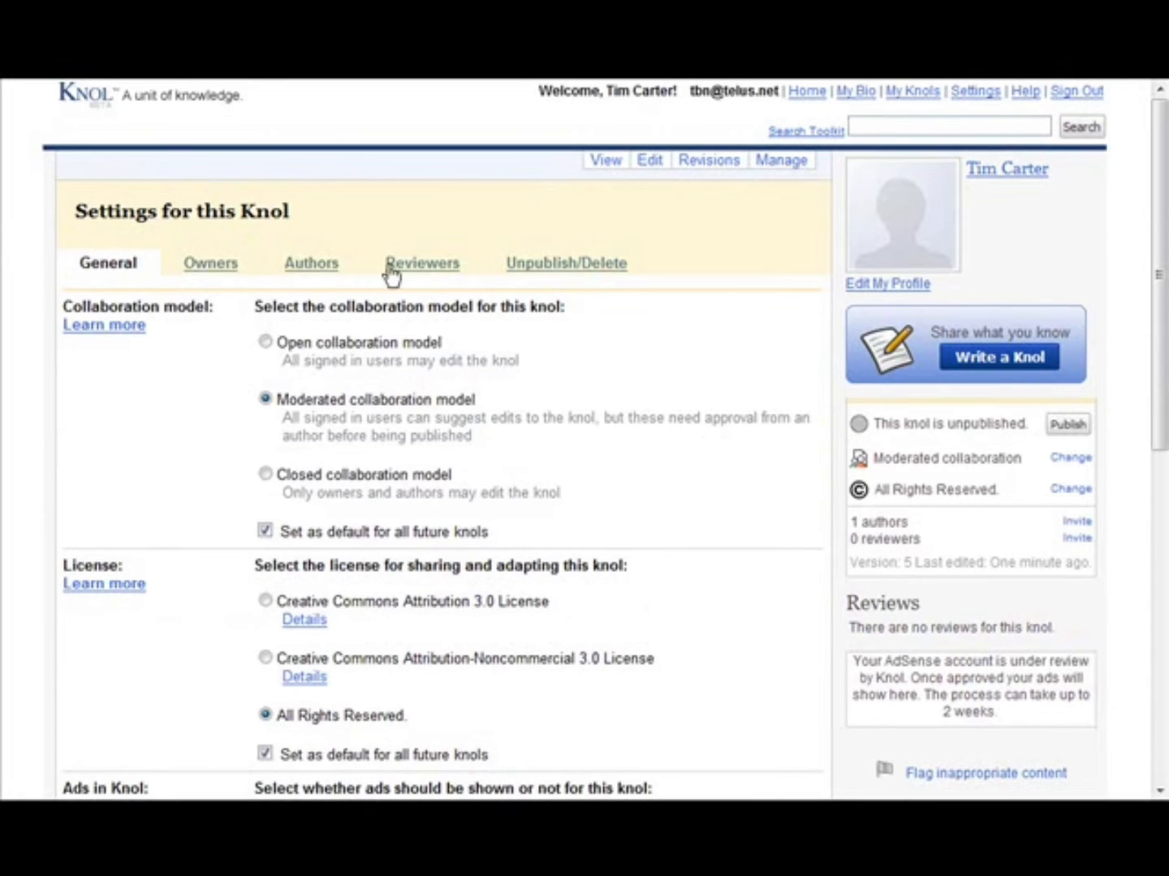
# - Examine the knol's owner, author and reviewer settings, including the invitation forms for co-authors and reviewers
pyautogui.click(212, 267)
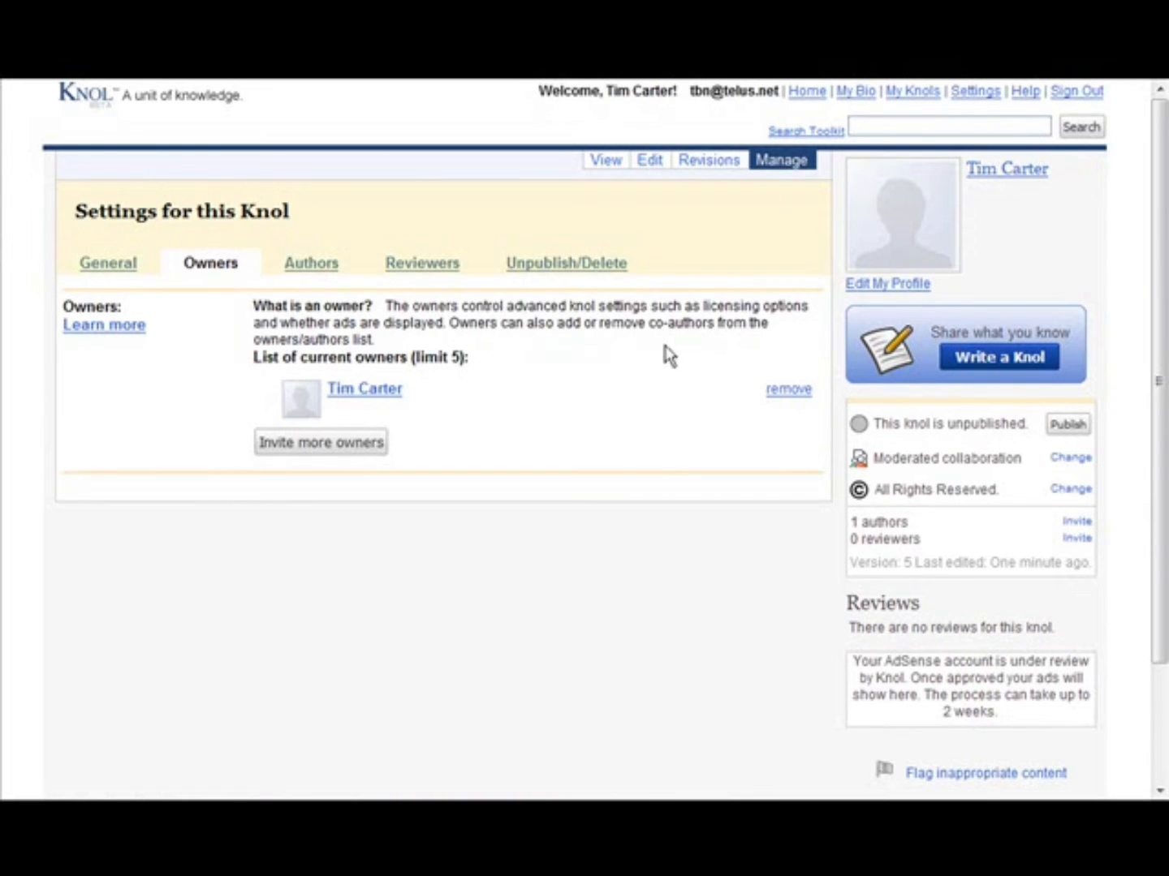
pyautogui.click(310, 267)
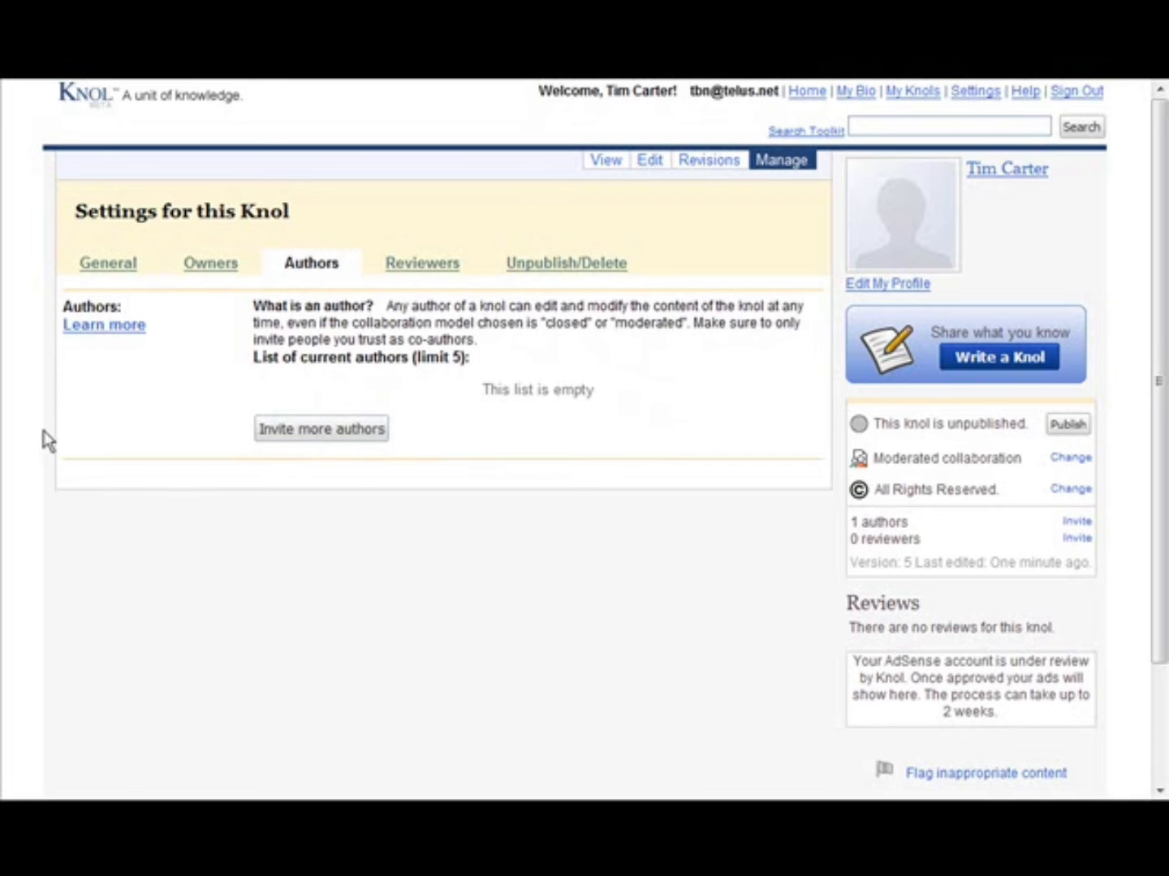
pyautogui.click(337, 429)
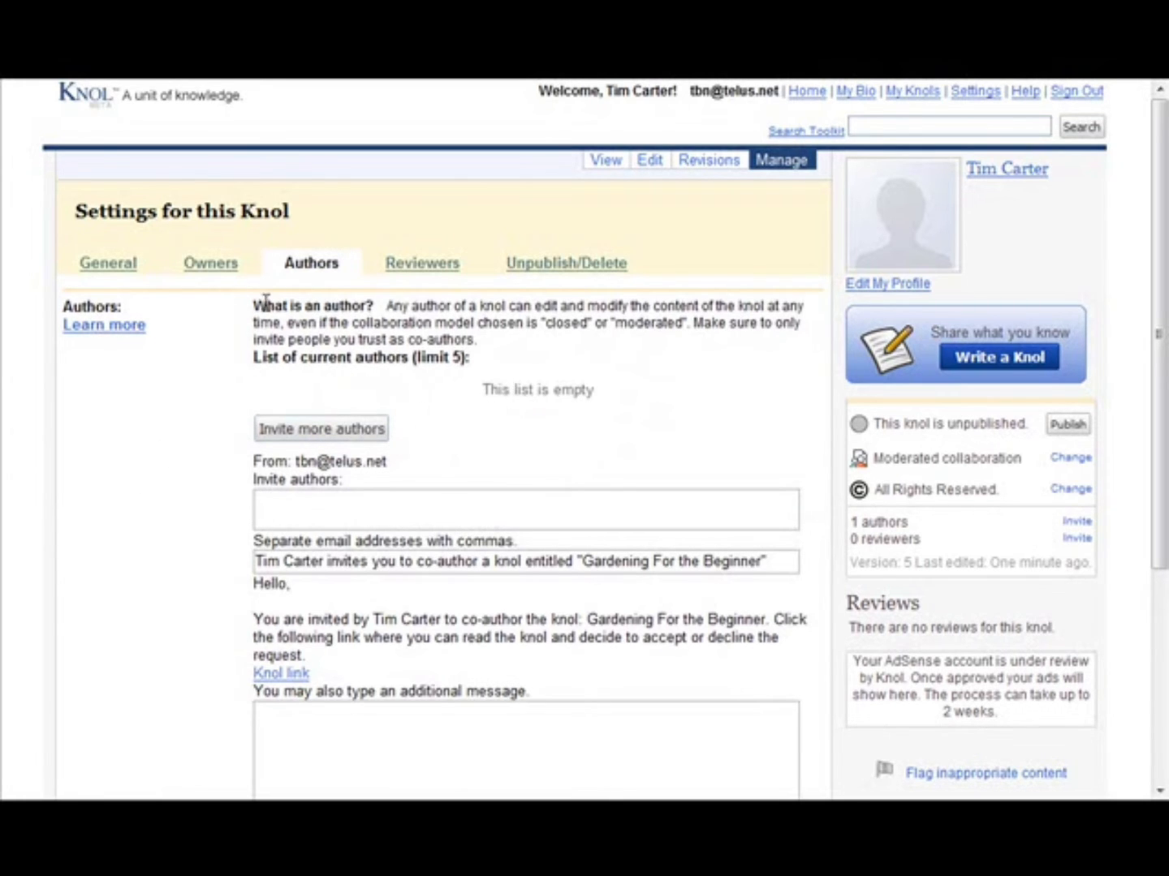
pyautogui.click(436, 269)
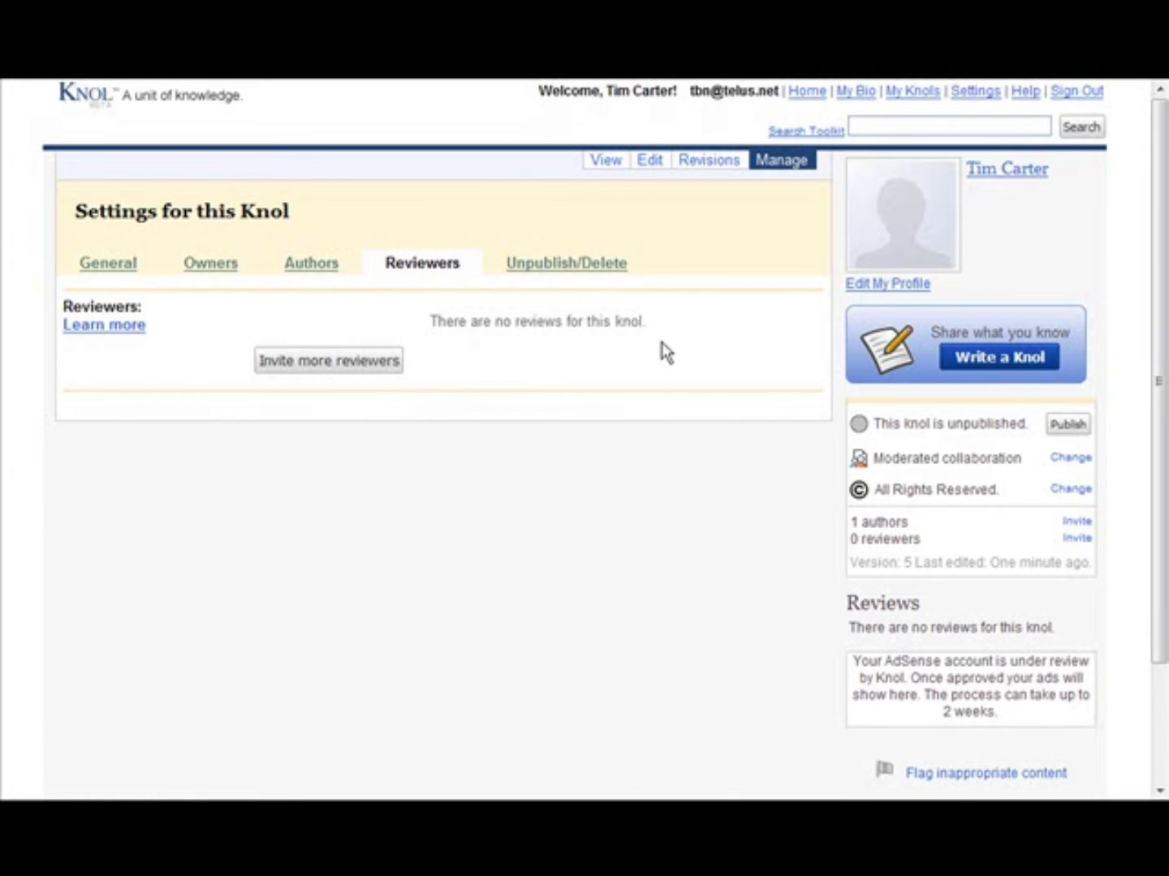
pyautogui.click(332, 370)
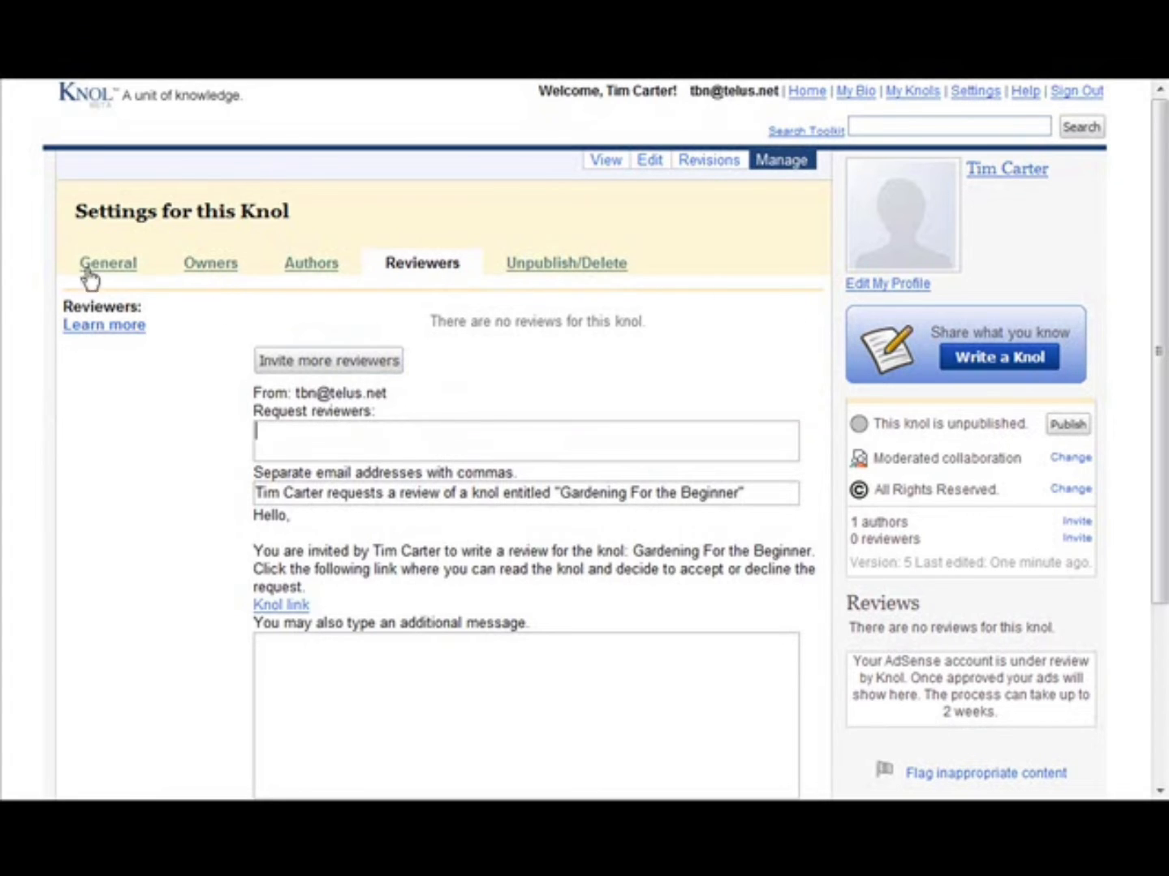
pyautogui.scroll(-3, 1071, 378)
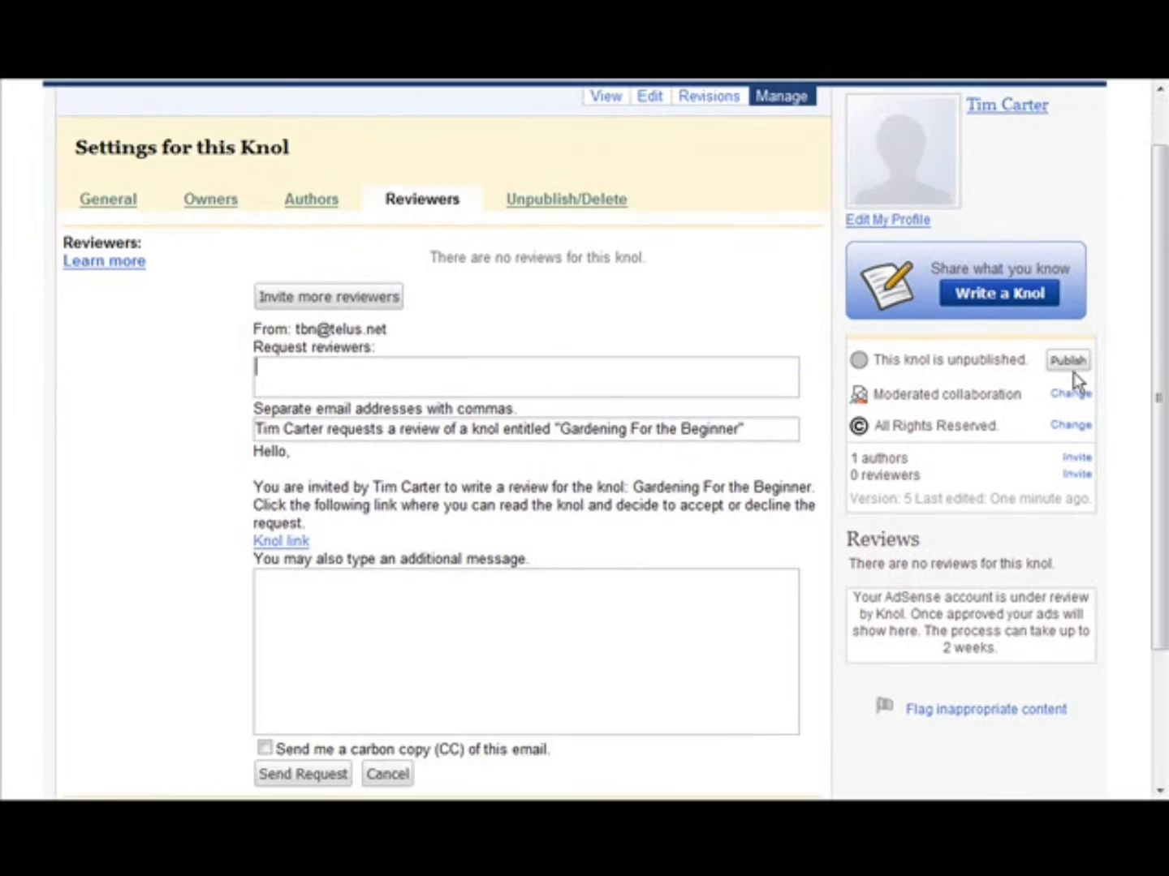
pyautogui.scroll(-1, 1076, 376)
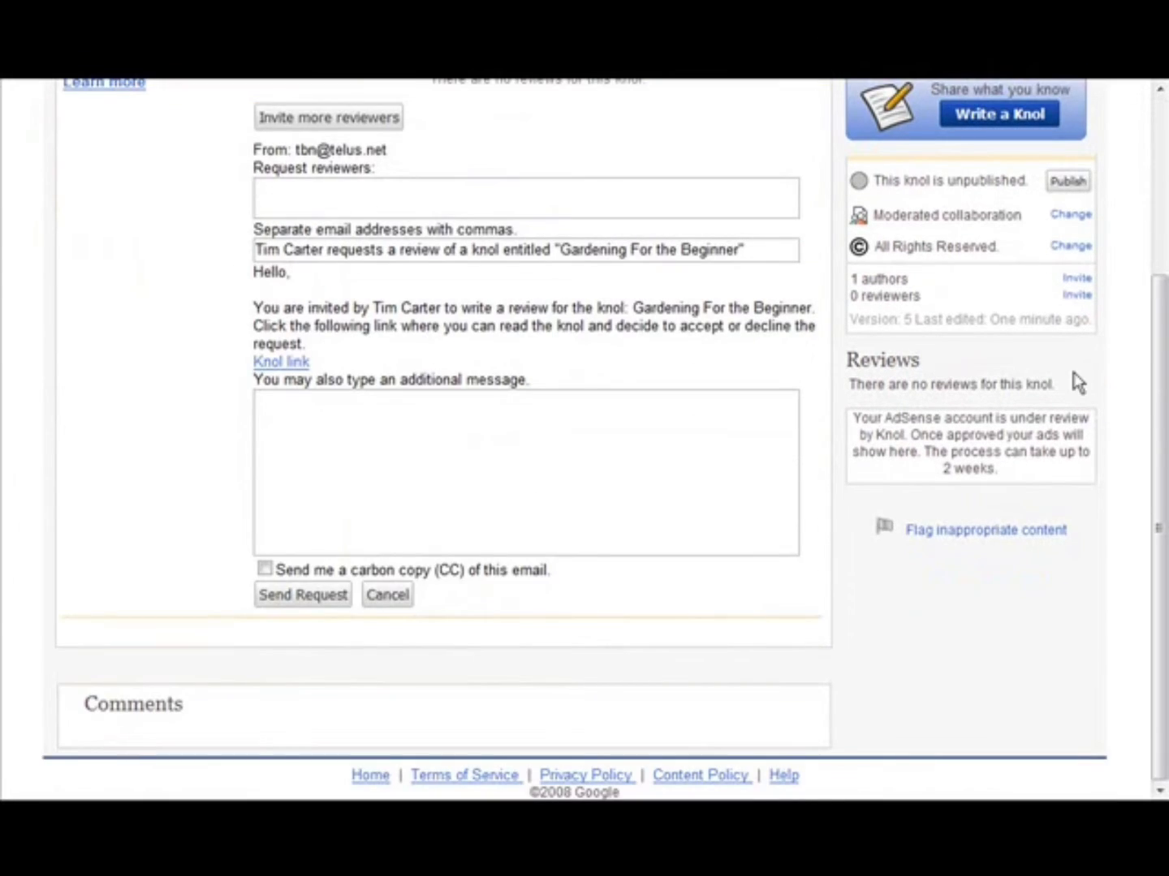
pyautogui.scroll(1, 1070, 380)
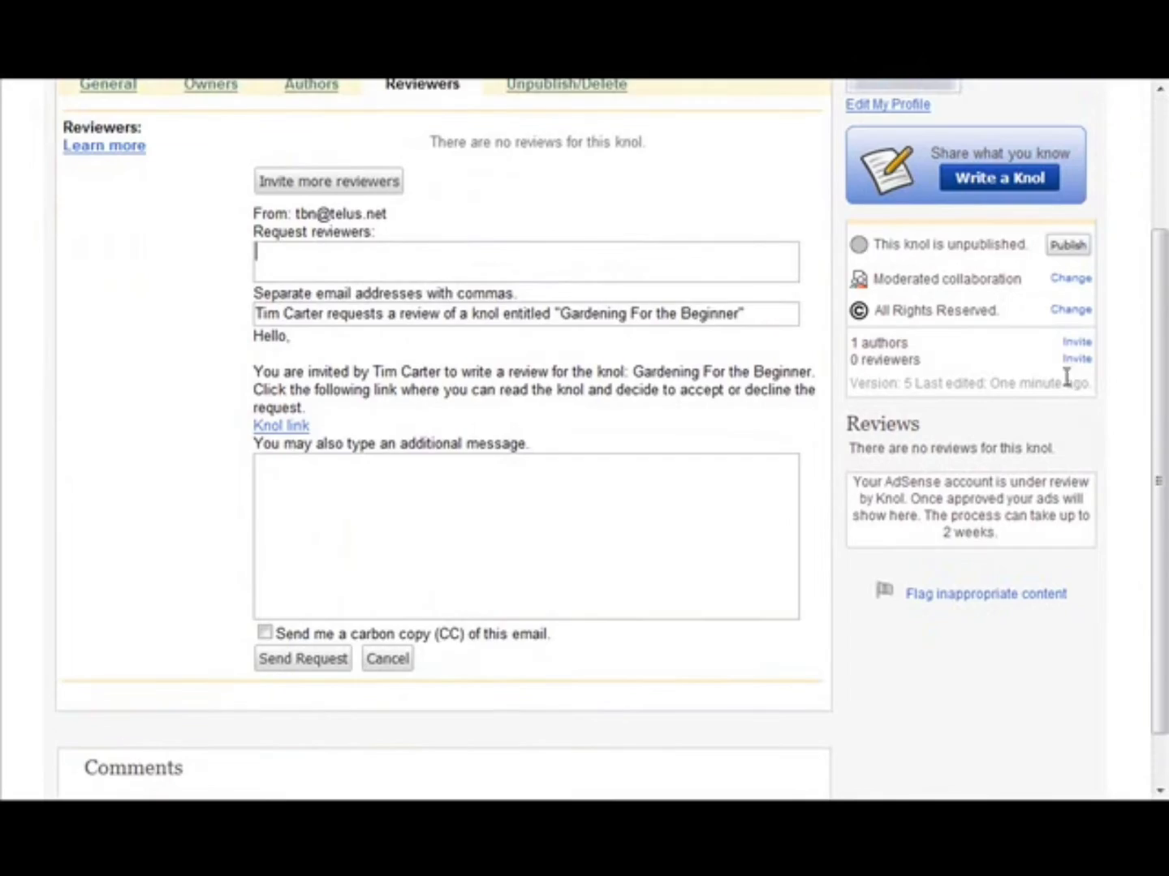
pyautogui.scroll(-1, 1077, 394)
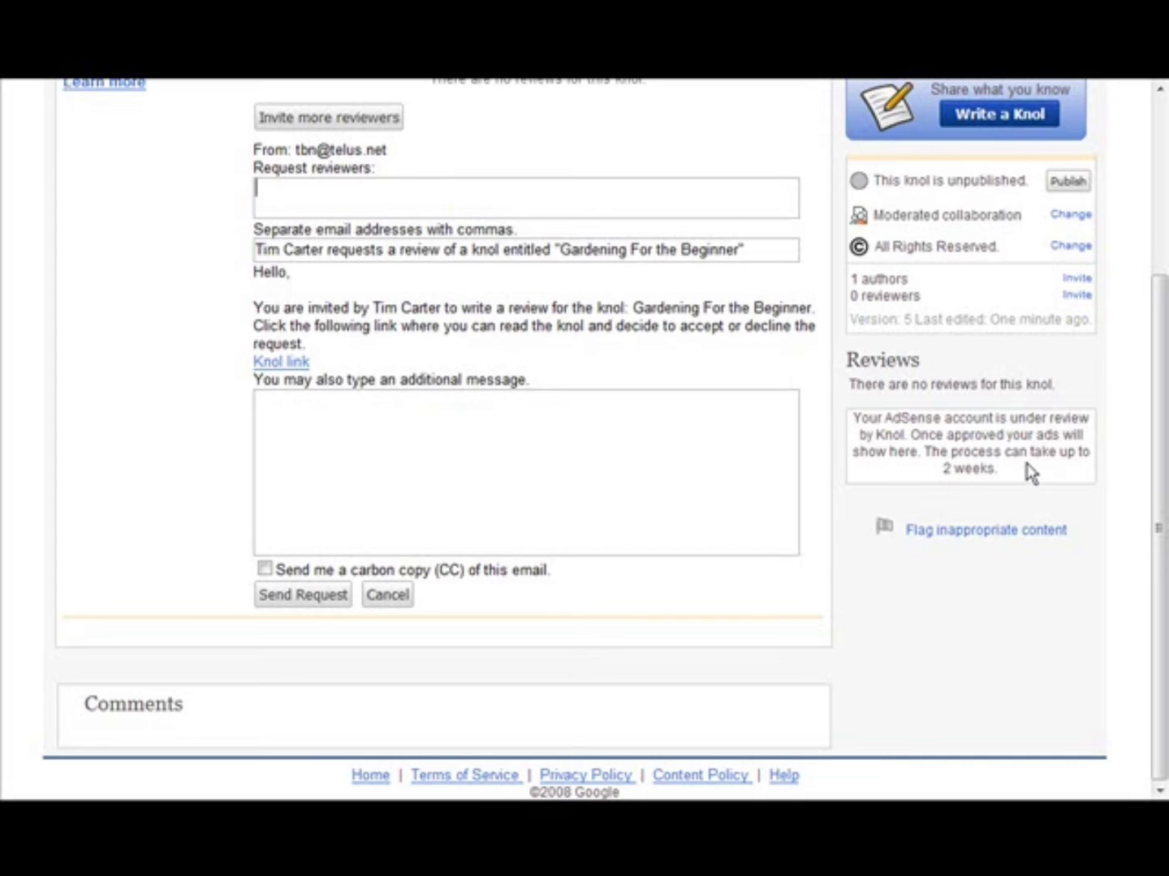
pyautogui.scroll(3, 955, 491)
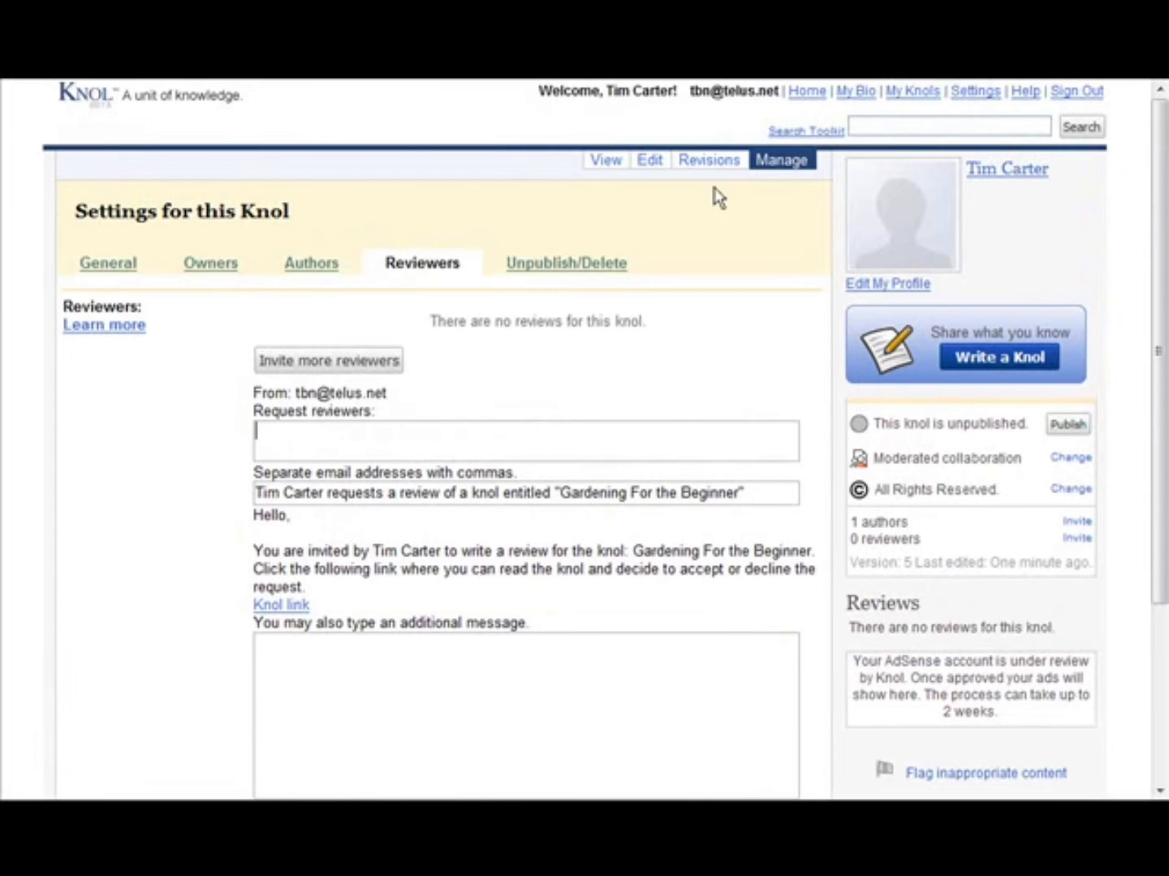
# - Review the knol's past revisions, compare version 2 with version 3, and return to the revision list
pyautogui.click(698, 162)
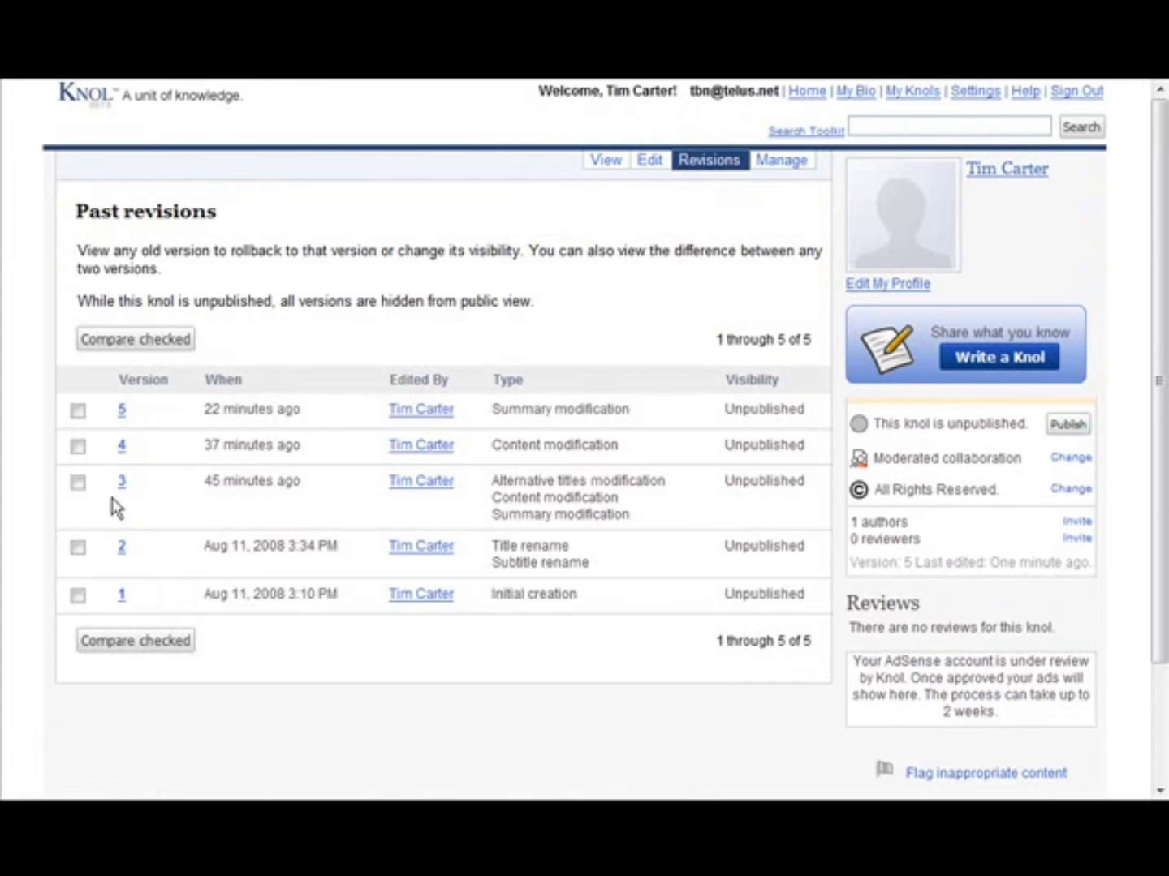
pyautogui.scroll(-3, 560, 456)
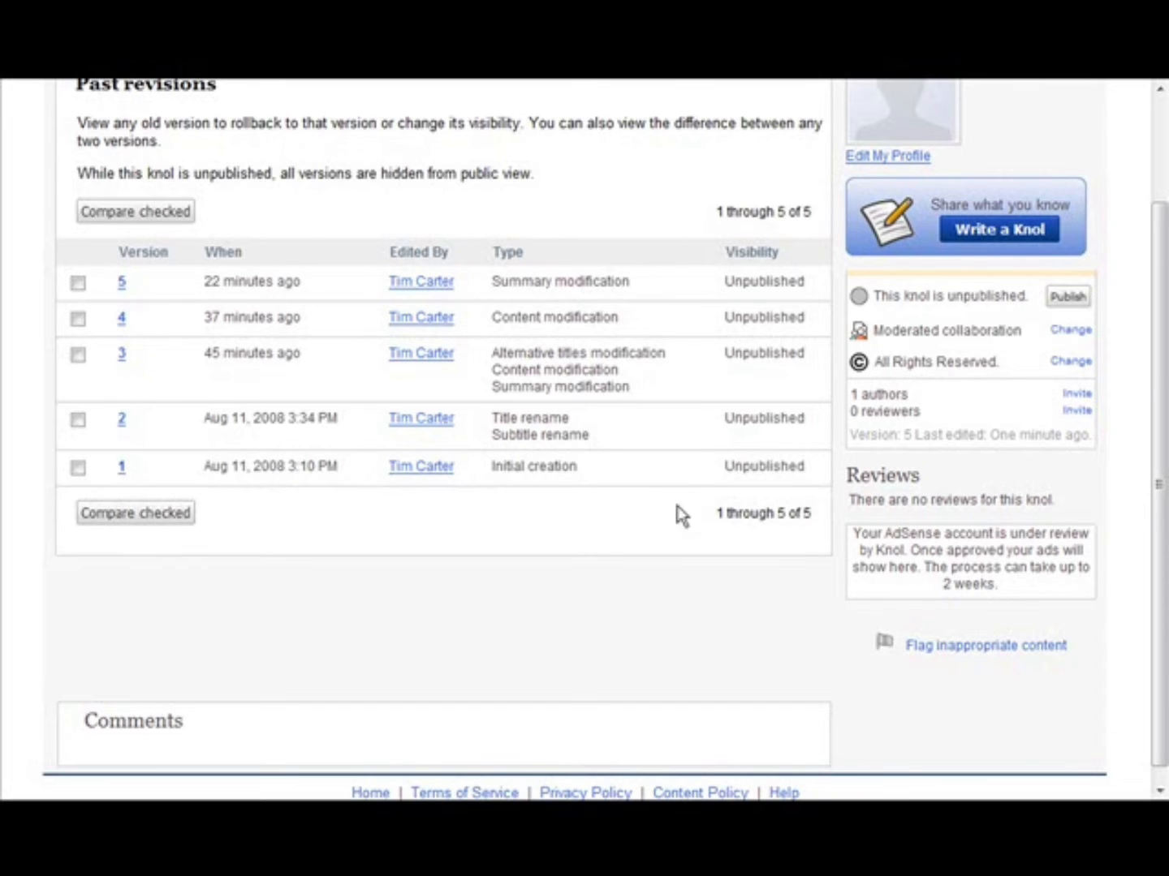
pyautogui.scroll(3, 678, 514)
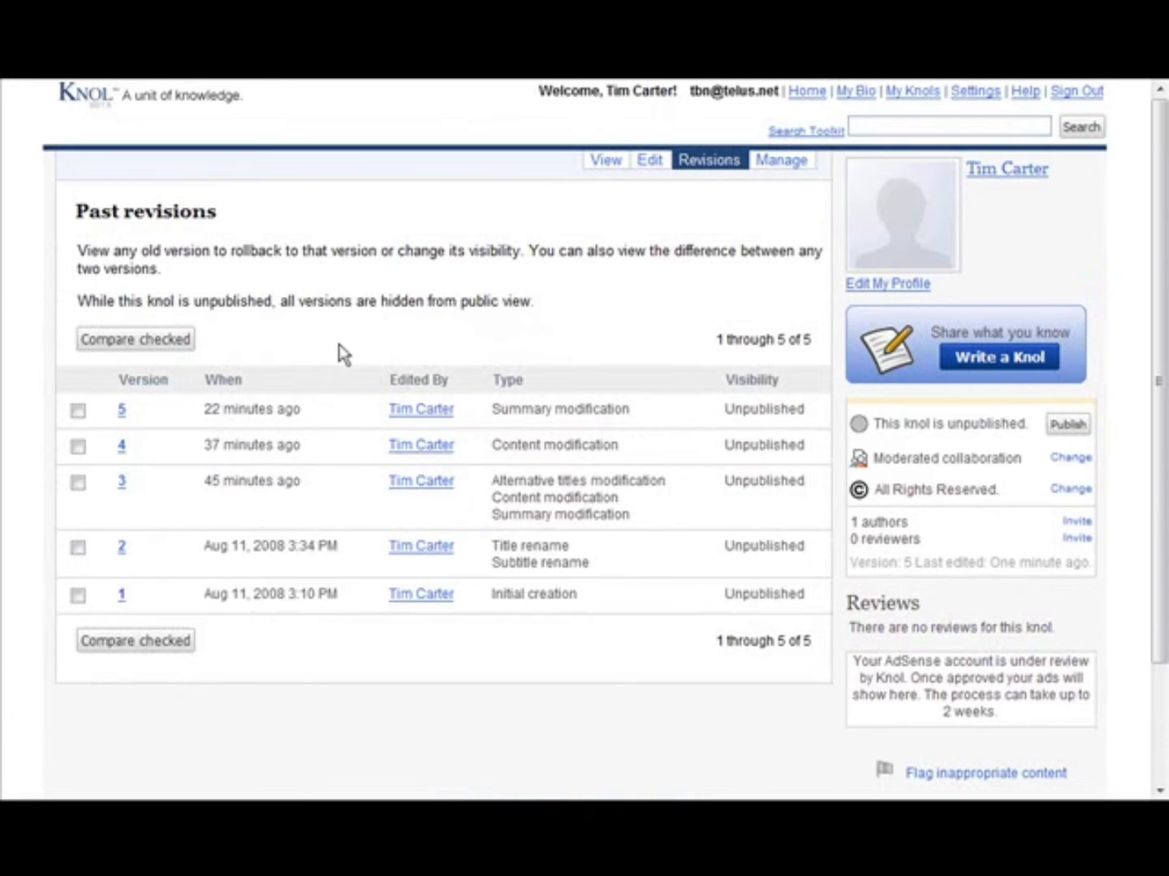
pyautogui.click(78, 484)
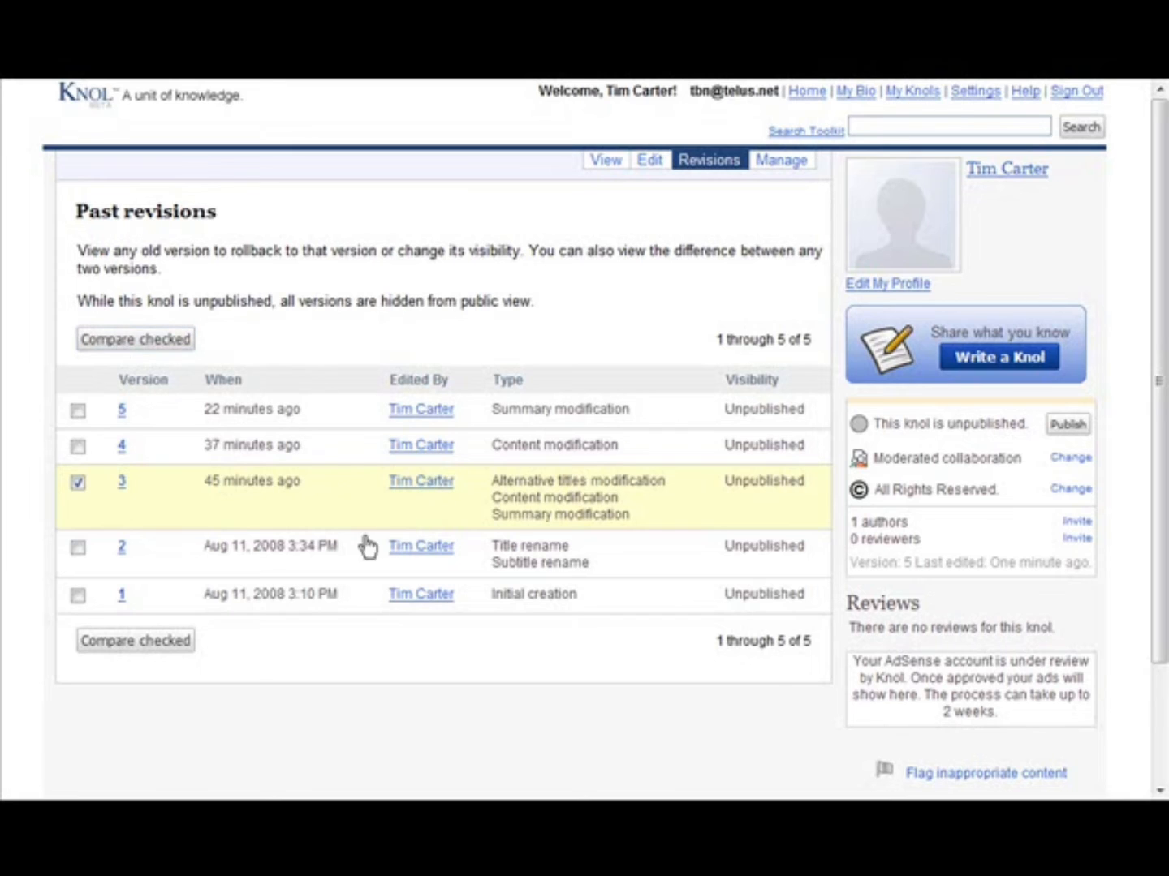
pyautogui.click(78, 547)
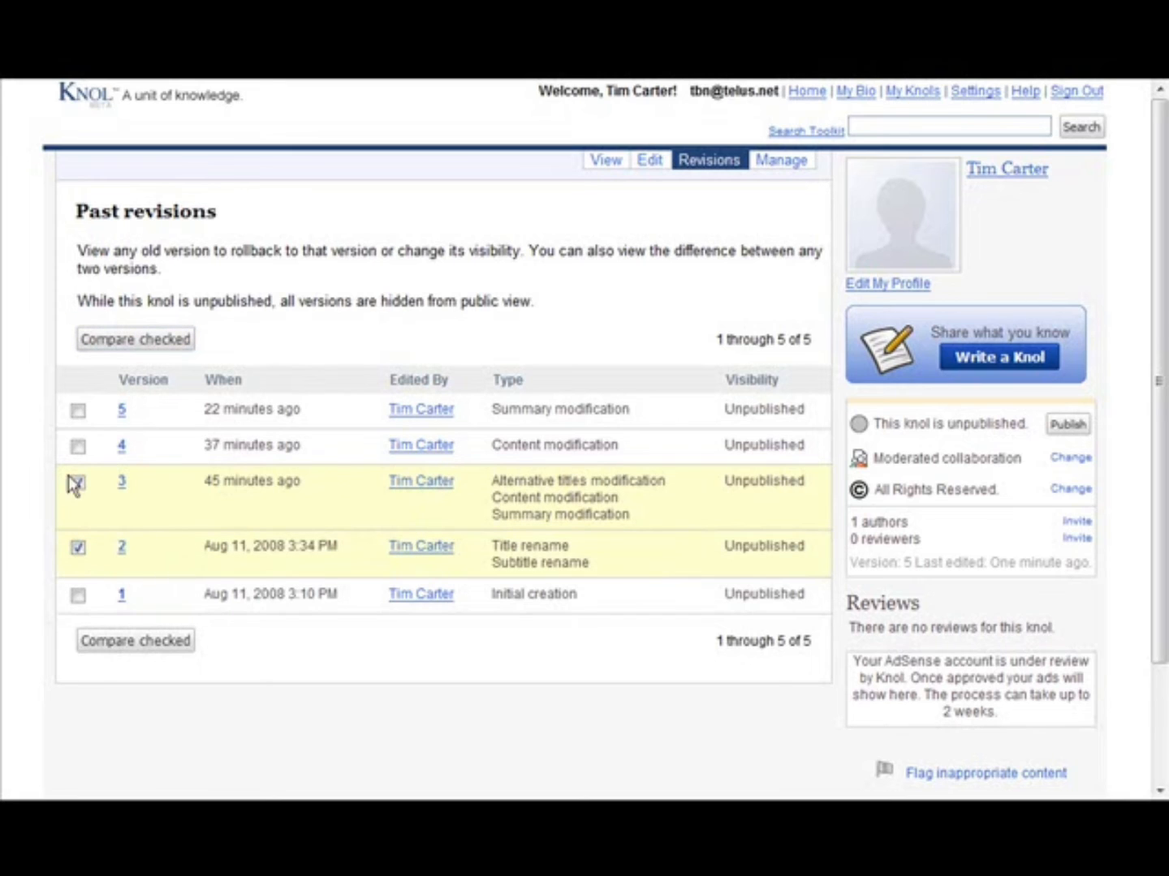
pyautogui.click(133, 339)
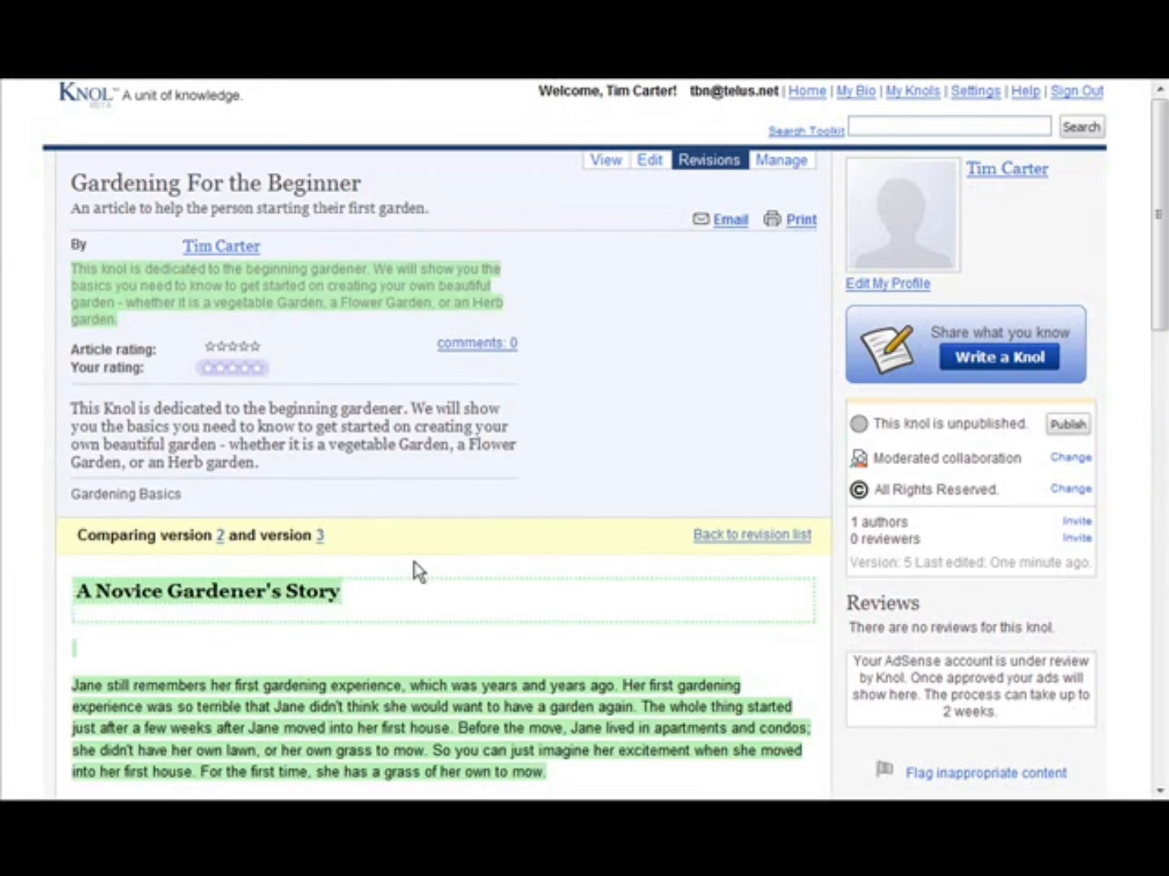
pyautogui.scroll(-9, 665, 469)
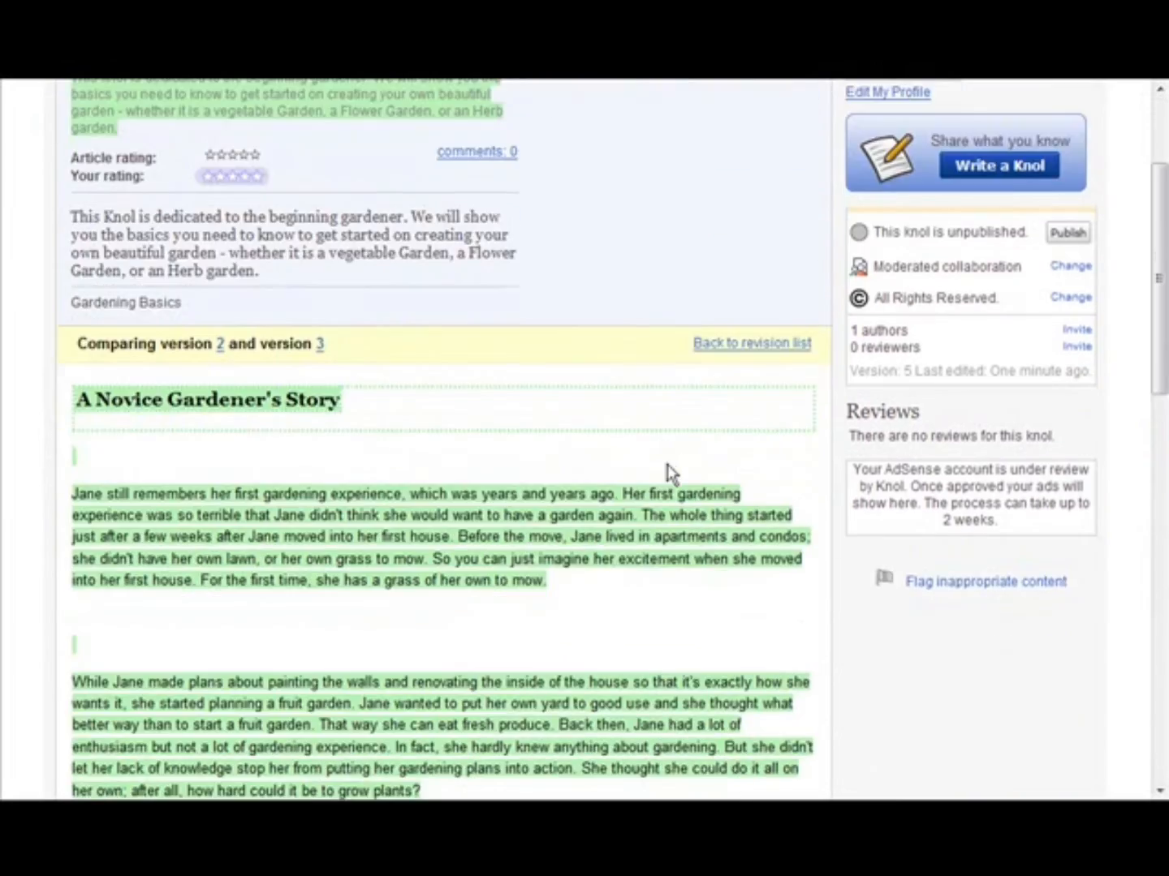
pyautogui.scroll(-5, 656, 471)
pyautogui.scroll(14, 641, 466)
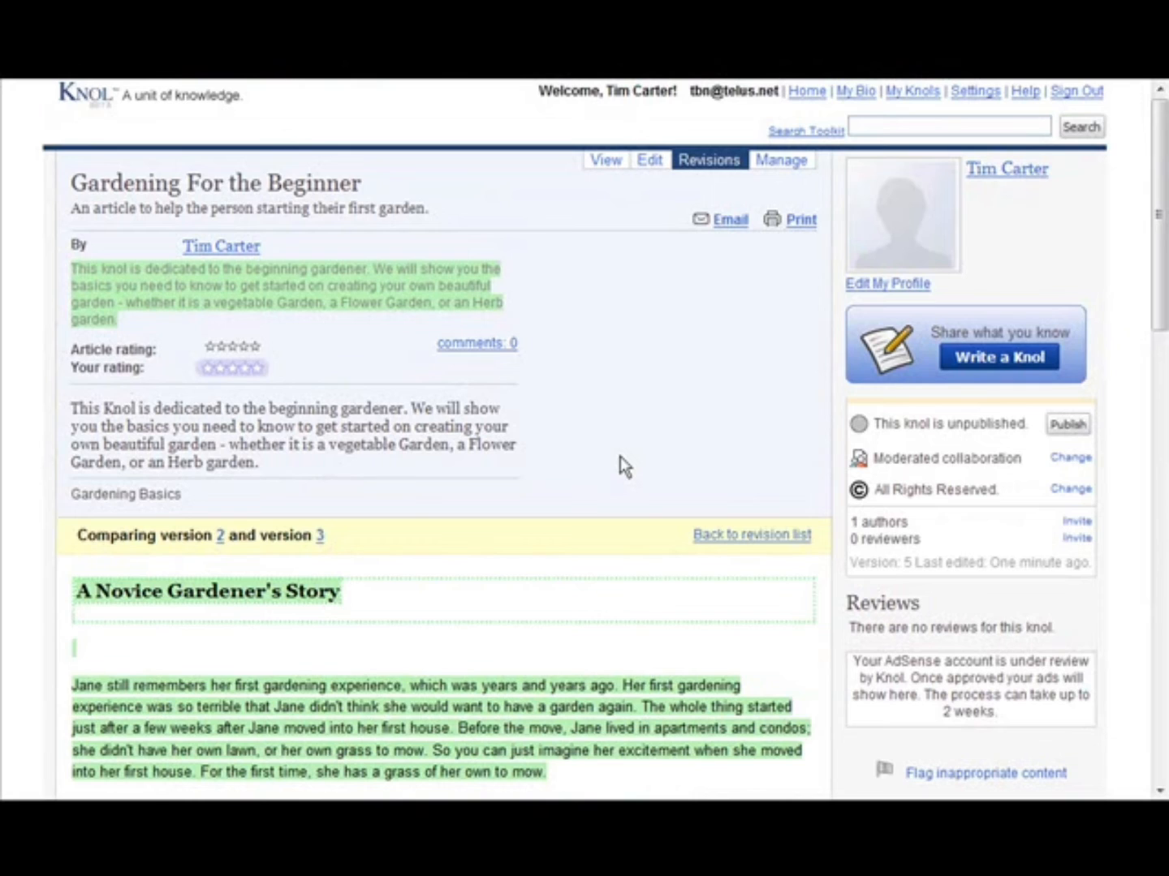
pyautogui.click(701, 162)
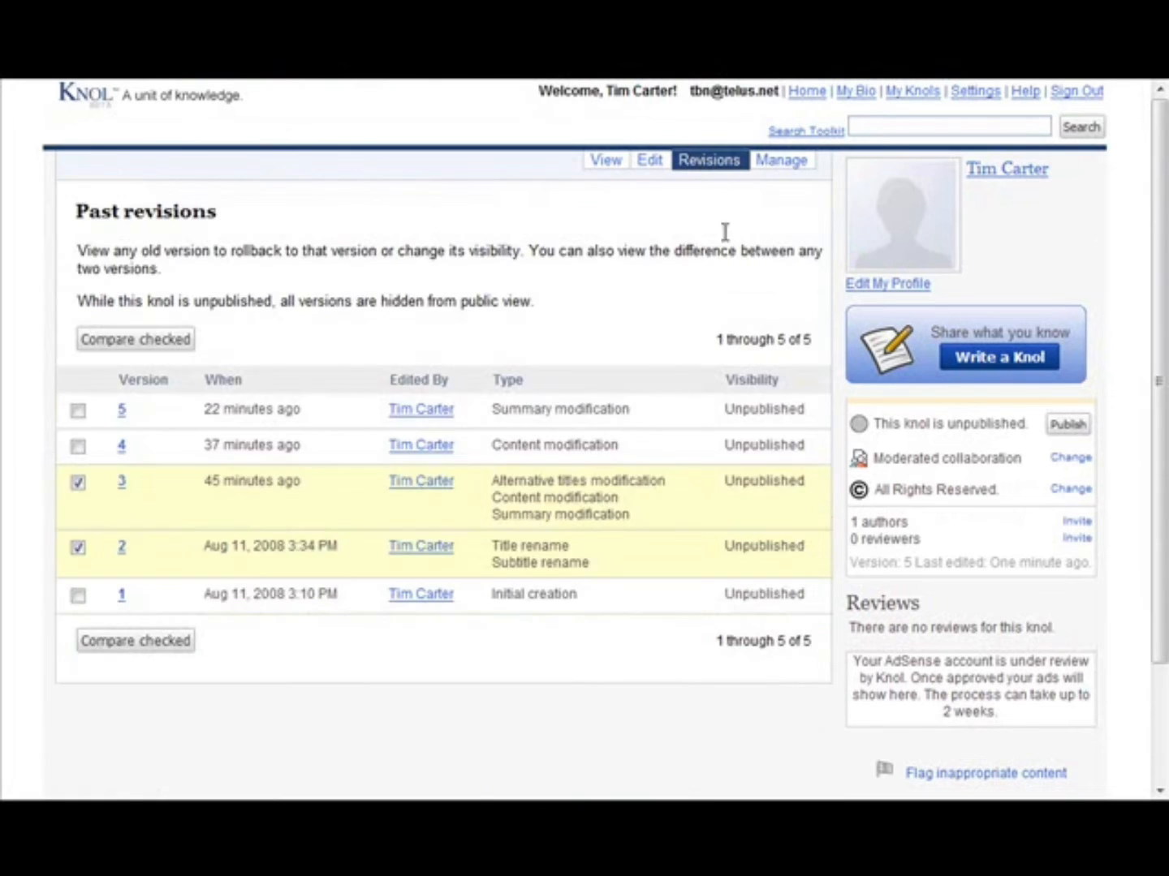
# - Deselect versions 2 and 3, view version 4 of the knol, and return to the revision list
pyautogui.click(77, 483)
pyautogui.click(78, 548)
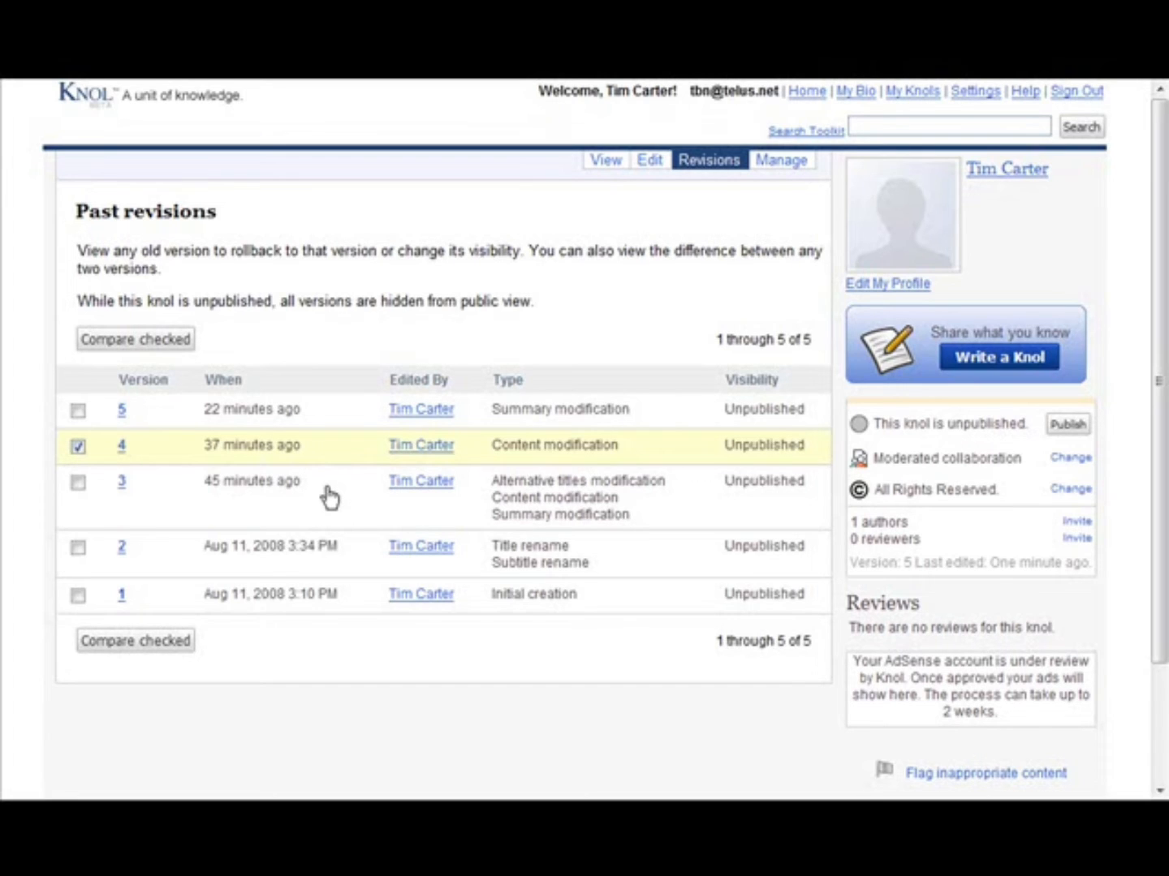
pyautogui.click(124, 448)
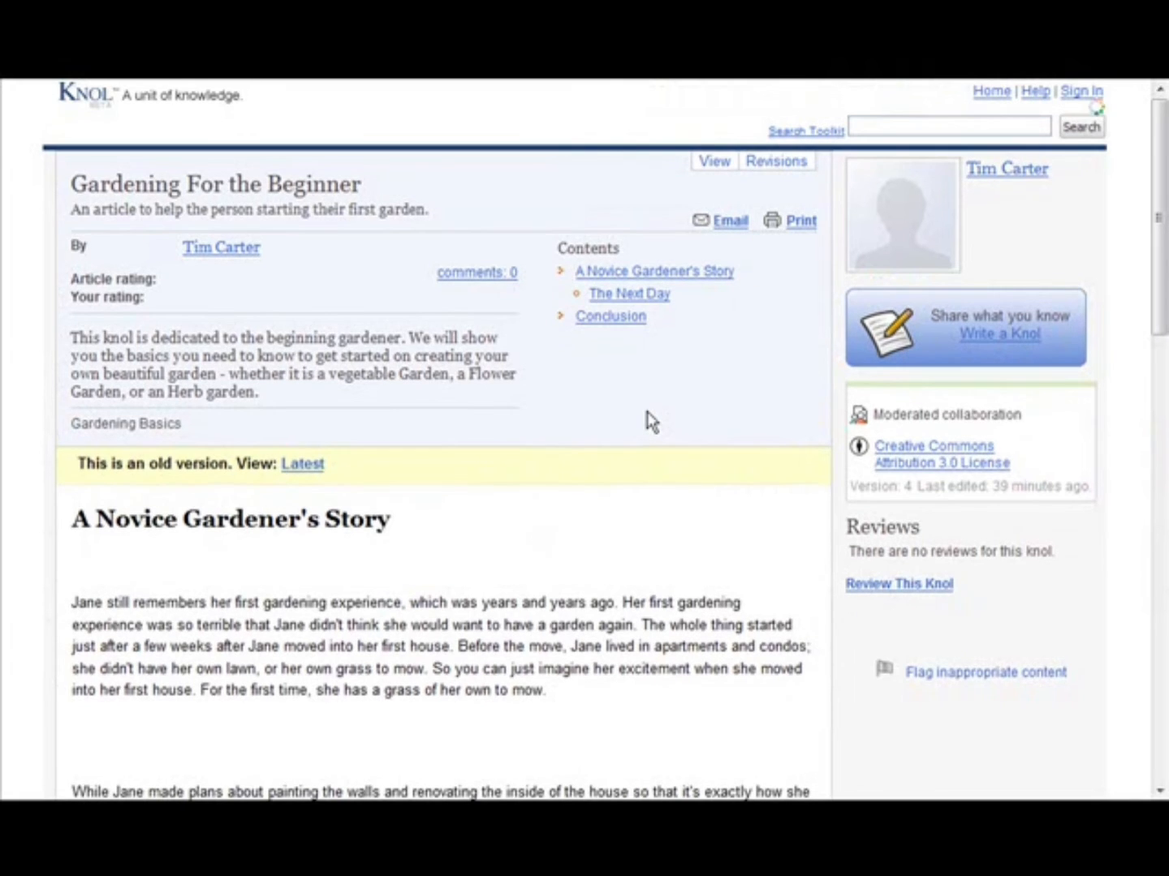
pyautogui.click(706, 166)
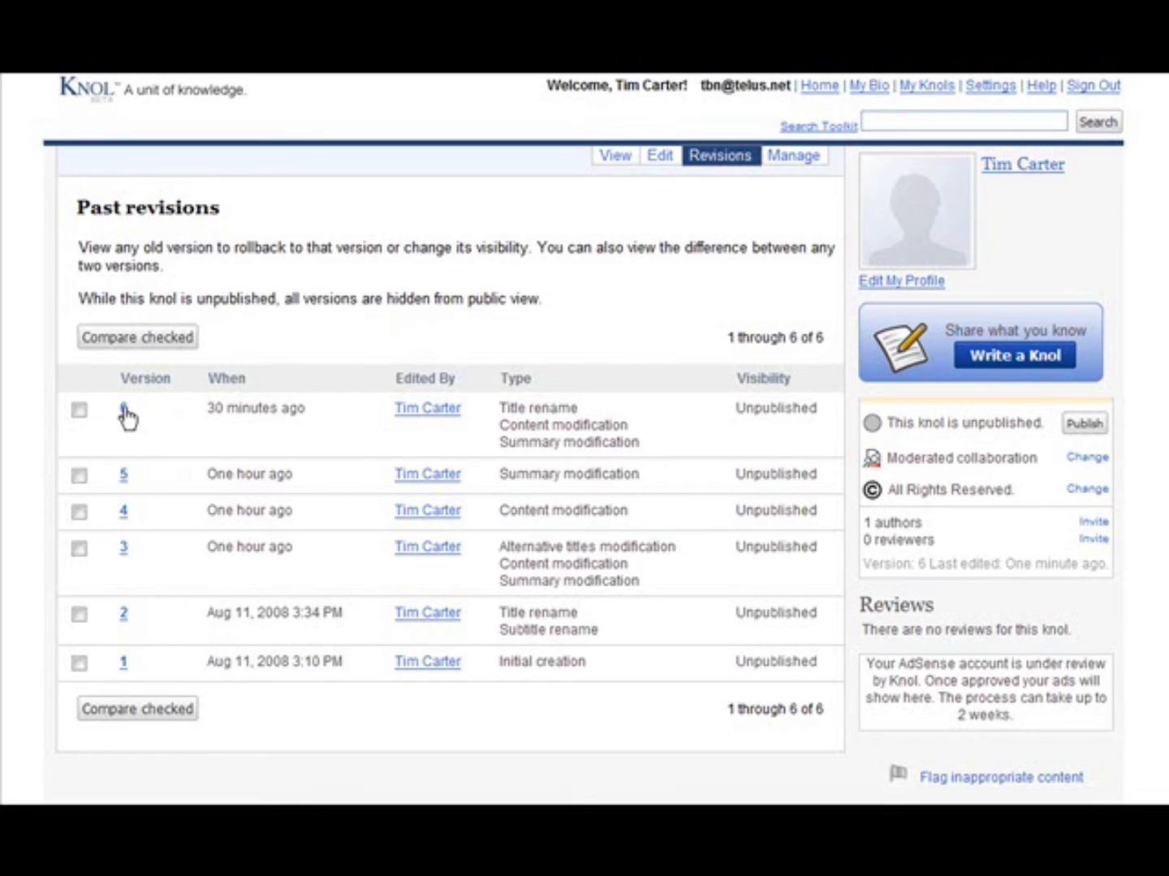
# - Read through the current Gardening For the Beginner - Preparing Your Soil knol and publish it
pyautogui.click(628, 158)
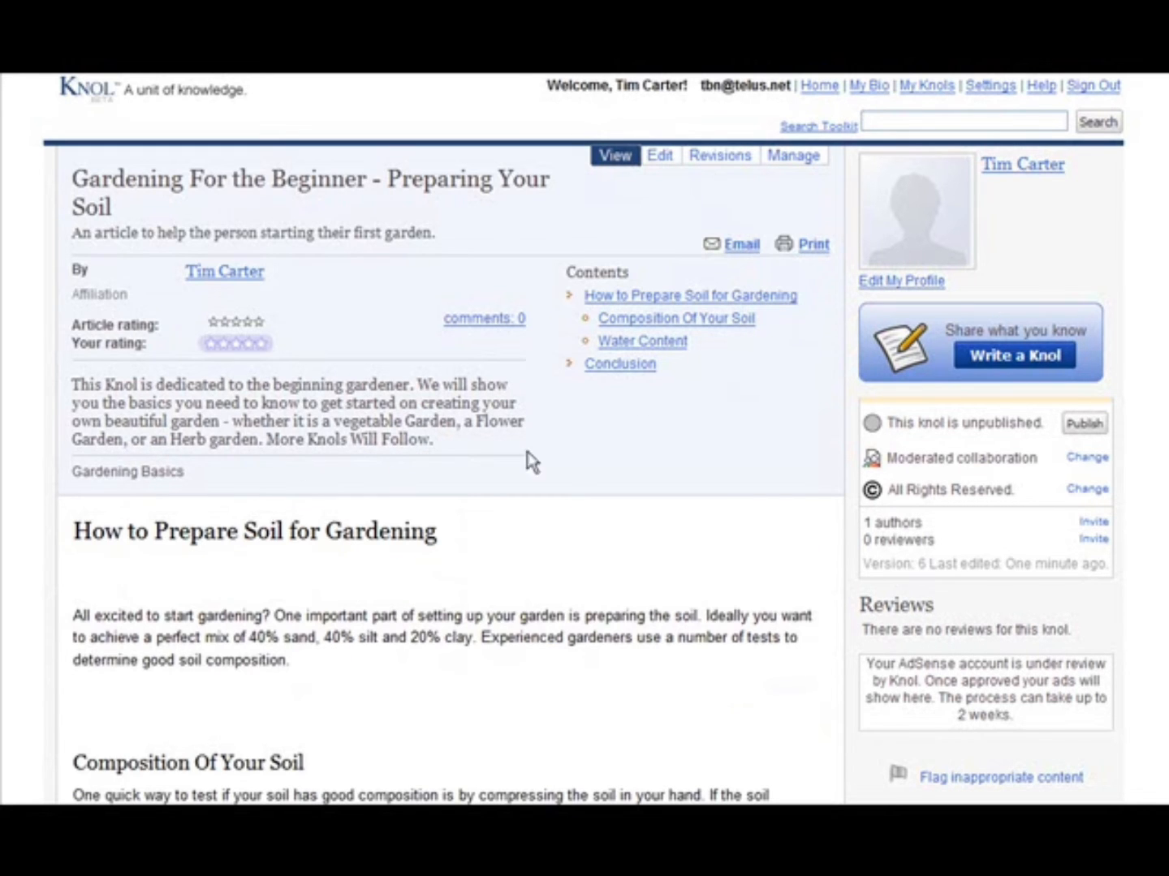
pyautogui.scroll(-3, 654, 430)
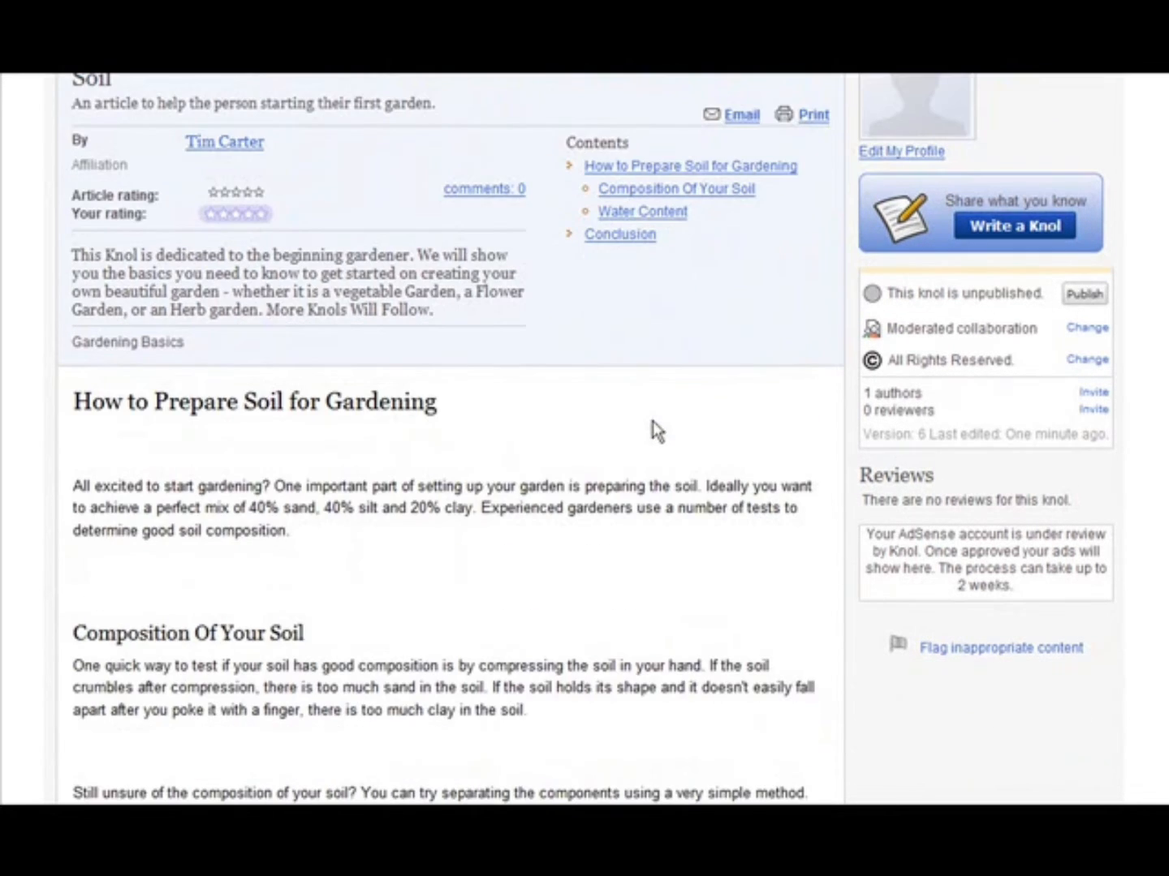
pyautogui.scroll(3, 653, 431)
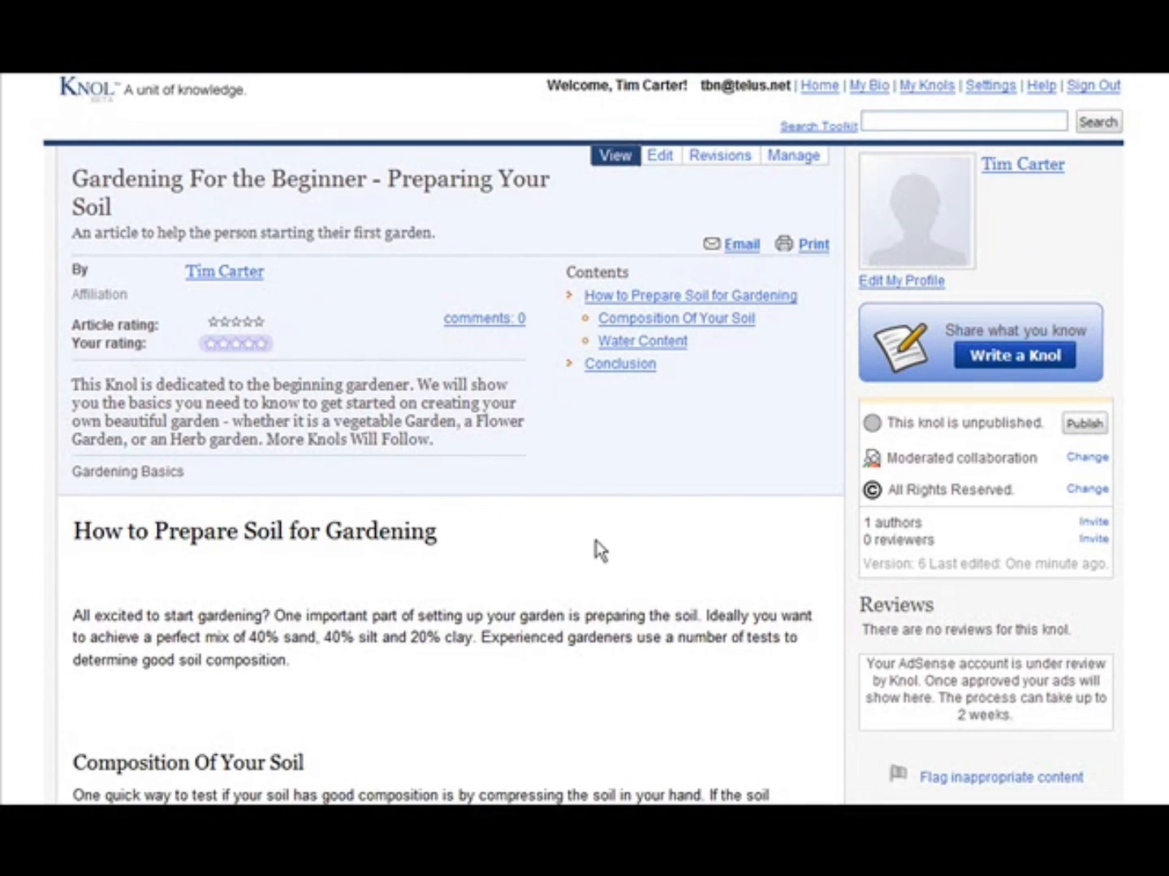
pyautogui.scroll(-3, 414, 522)
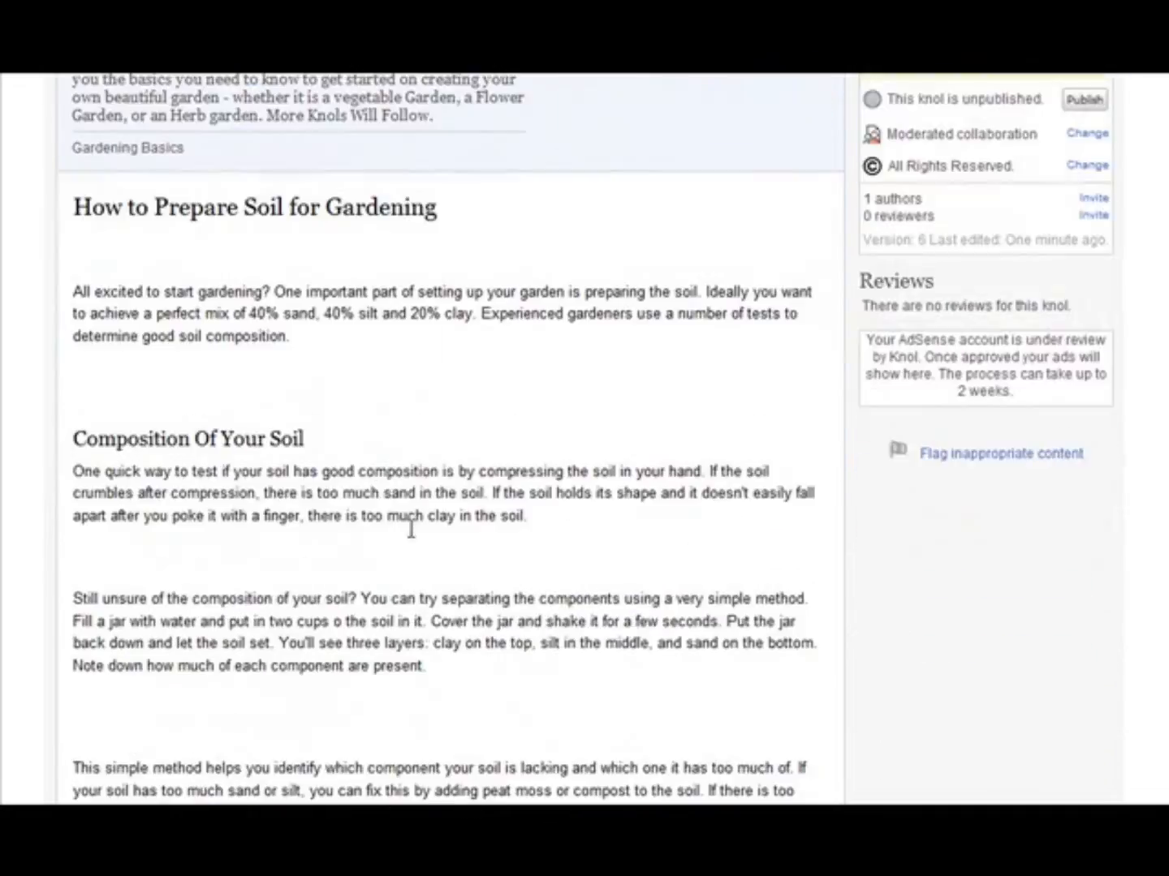
pyautogui.scroll(-10, 411, 530)
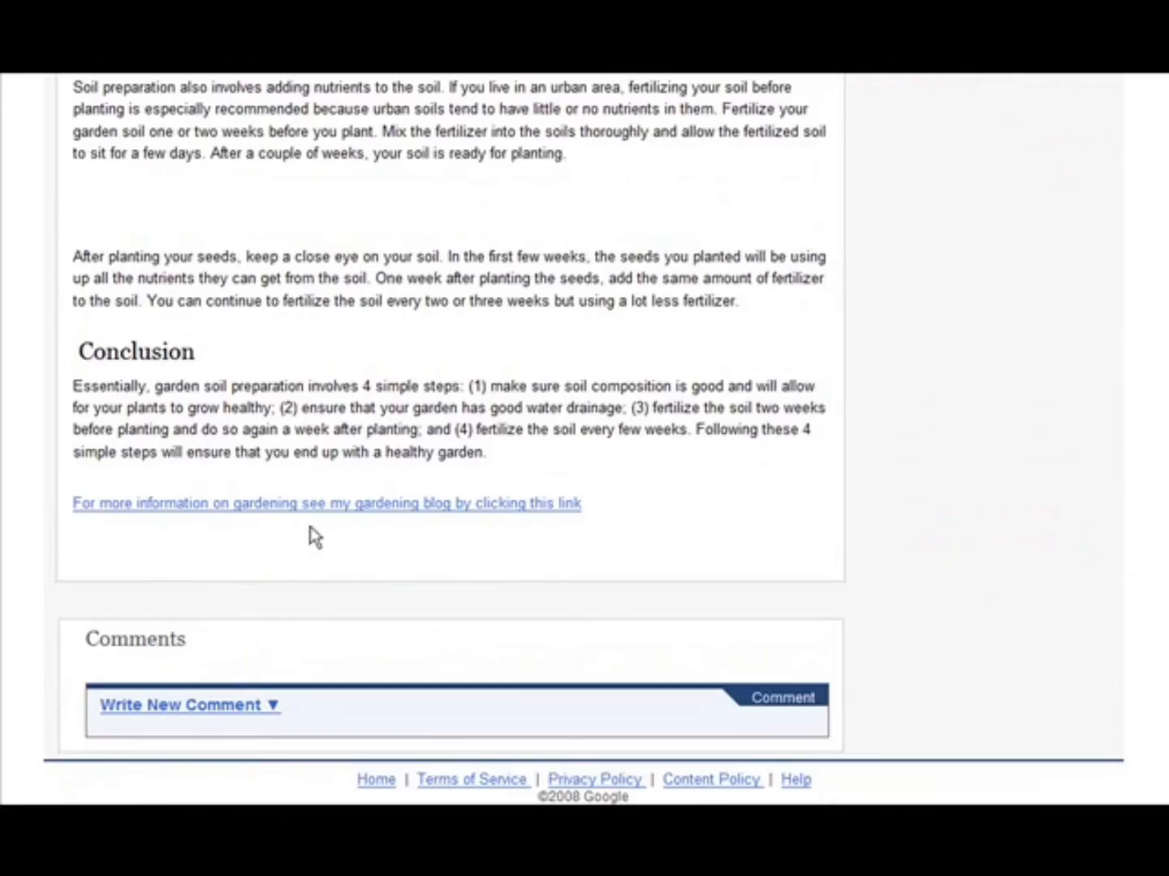
pyautogui.scroll(13, 310, 528)
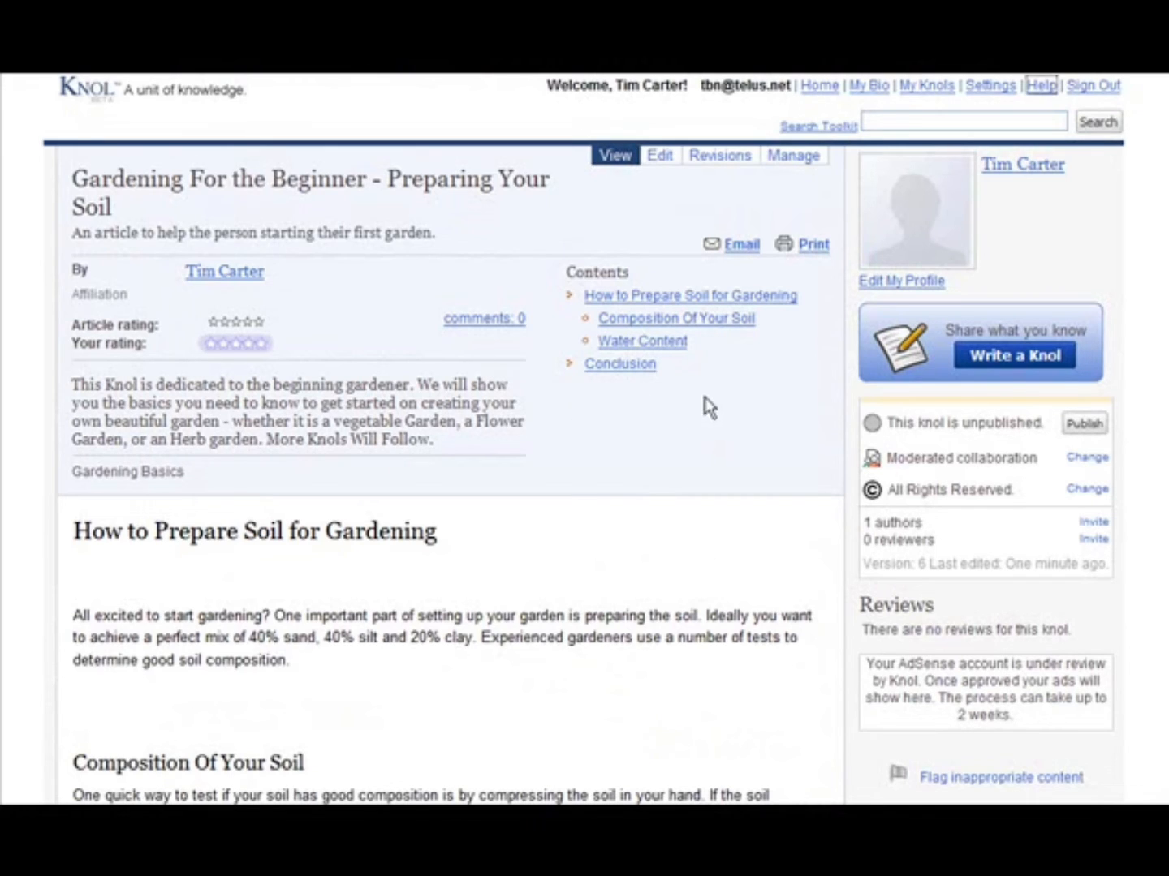
pyautogui.click(1088, 425)
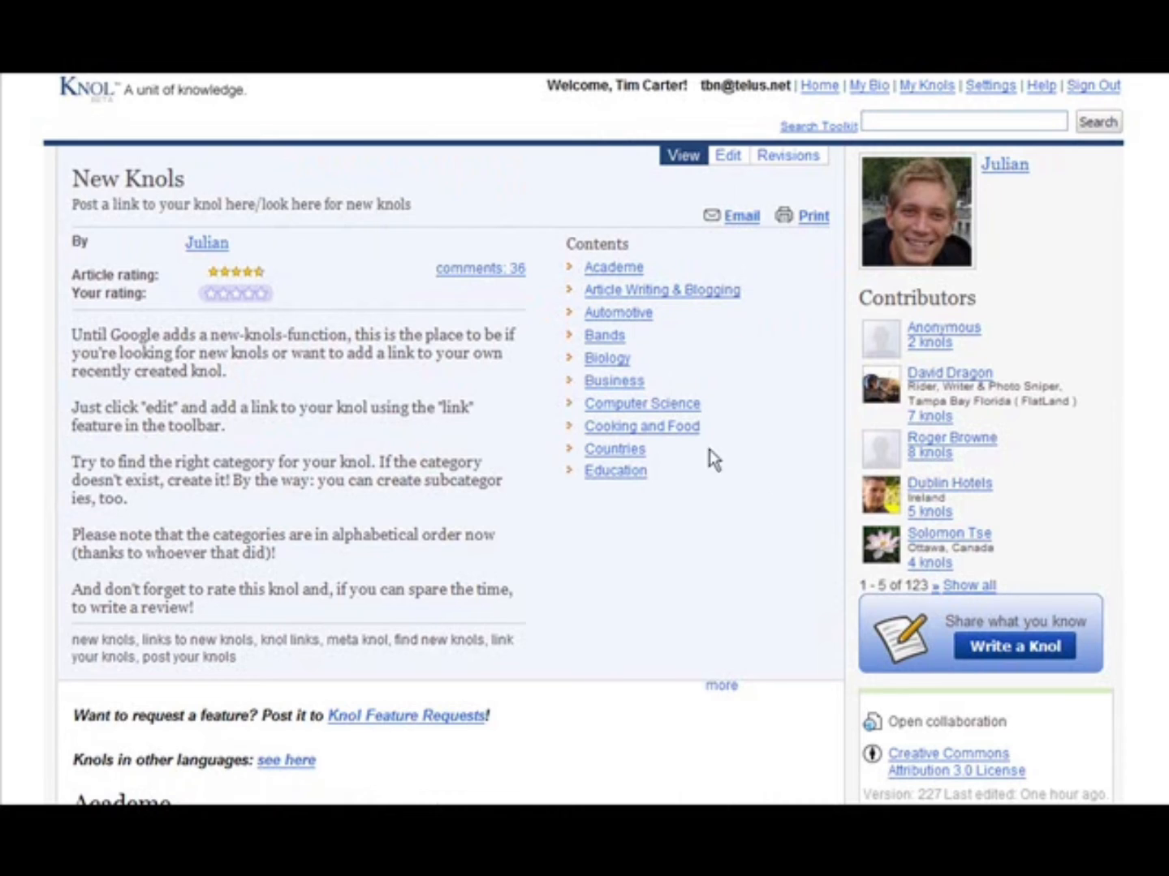
# - Open the New Knols knol for editing and add a "Gardening" category on a new line above Health and Fitness
pyautogui.click(728, 159)
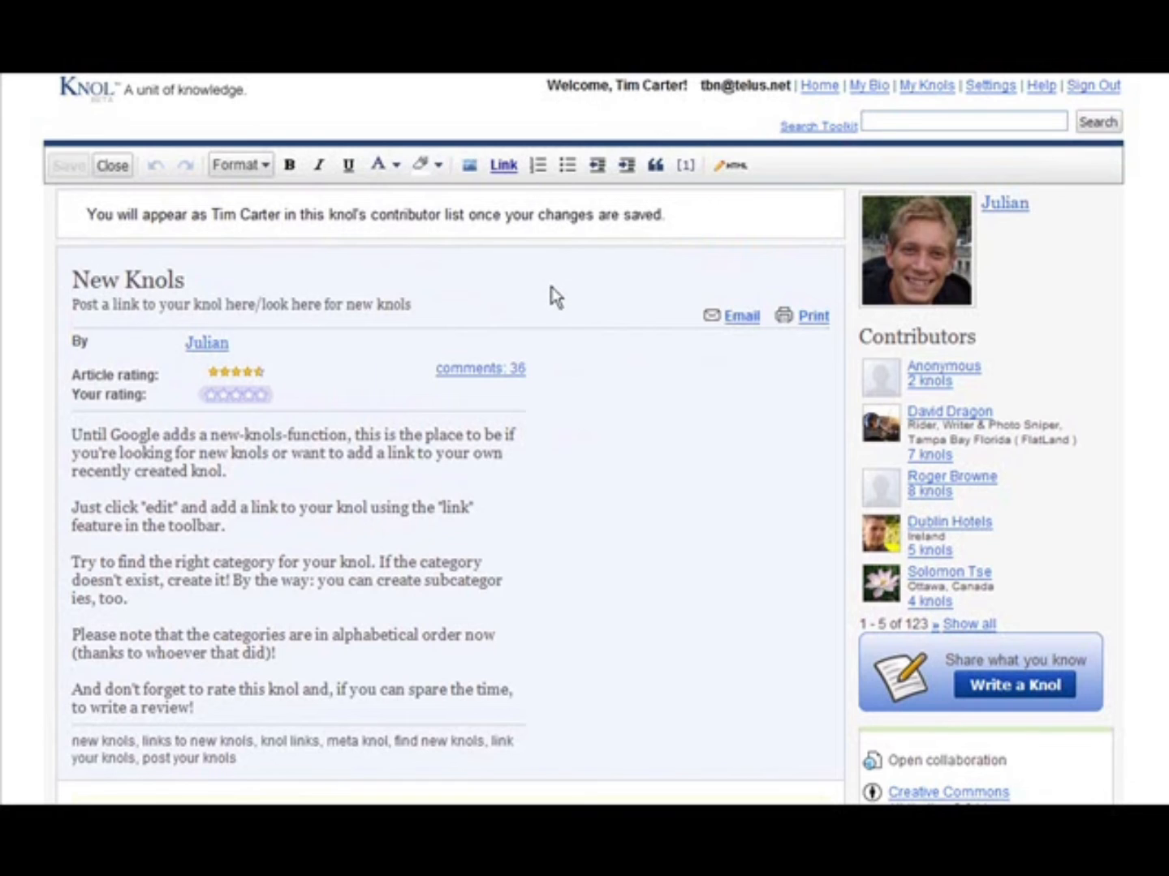
pyautogui.scroll(-2, 695, 284)
pyautogui.scroll(-7, 691, 284)
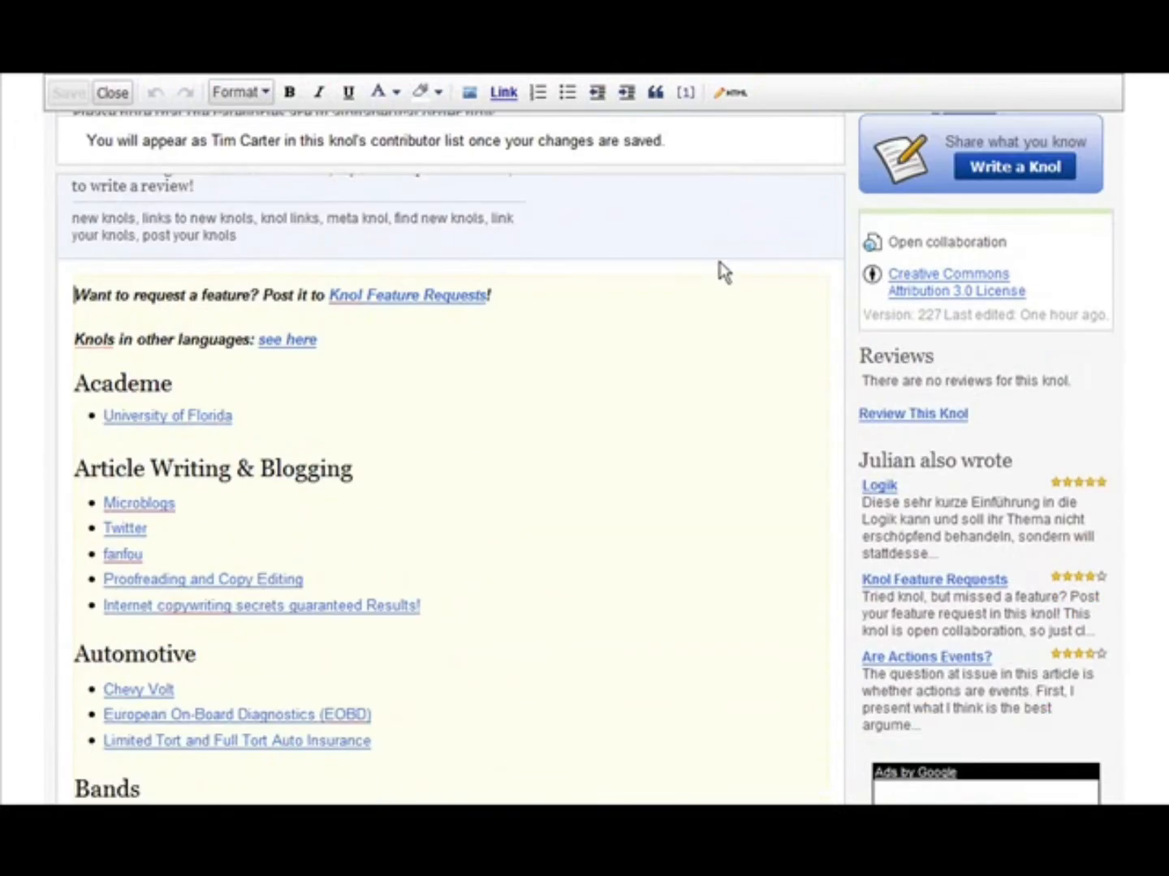
pyautogui.scroll(-1, 726, 272)
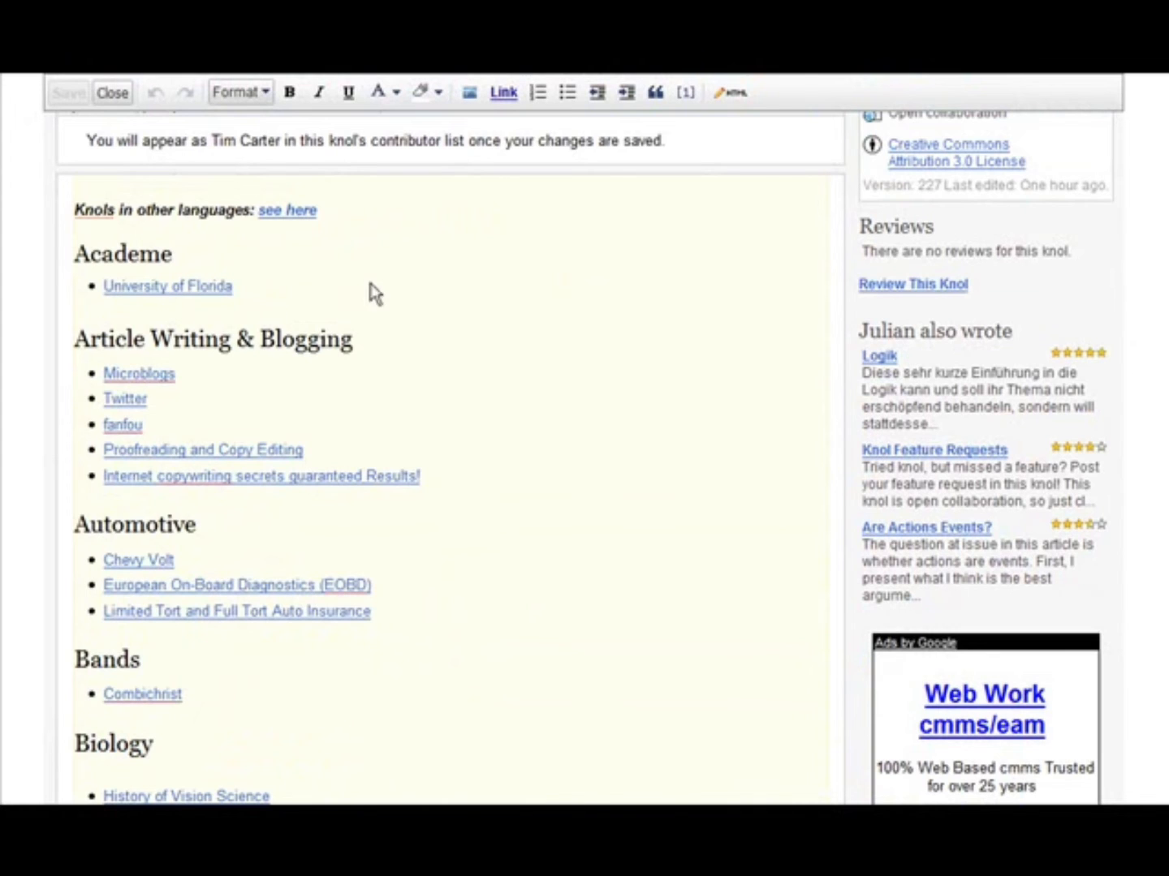
pyautogui.scroll(-2, 374, 293)
pyautogui.scroll(7, 656, 284)
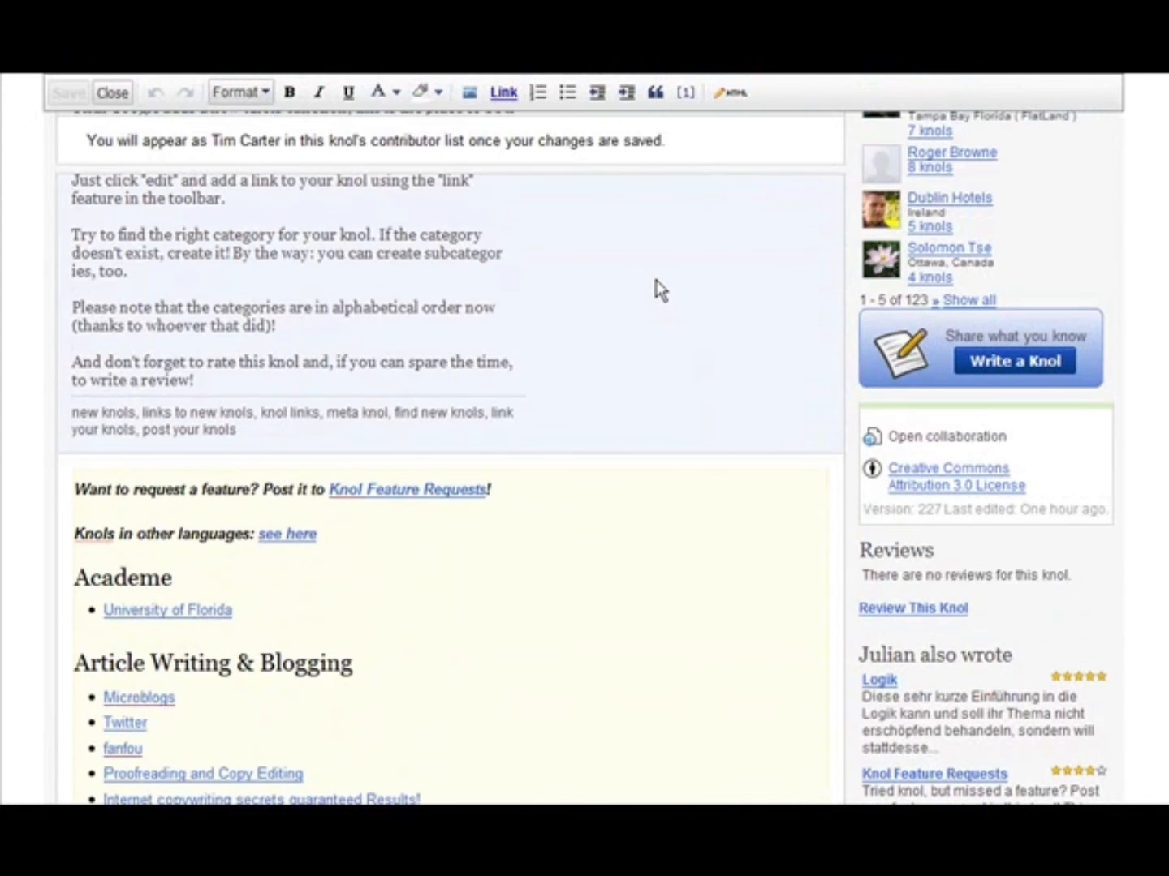
pyautogui.scroll(-15, 656, 284)
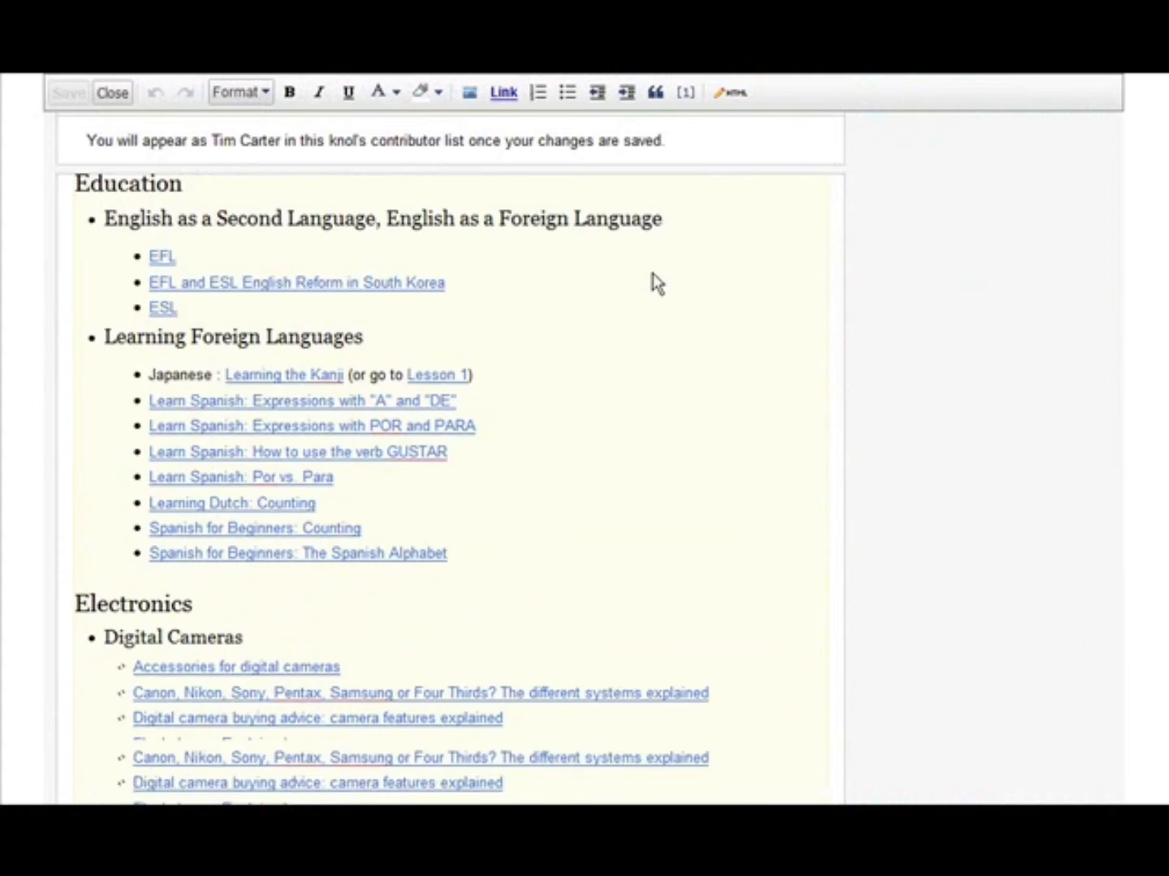
pyautogui.scroll(-15, 654, 276)
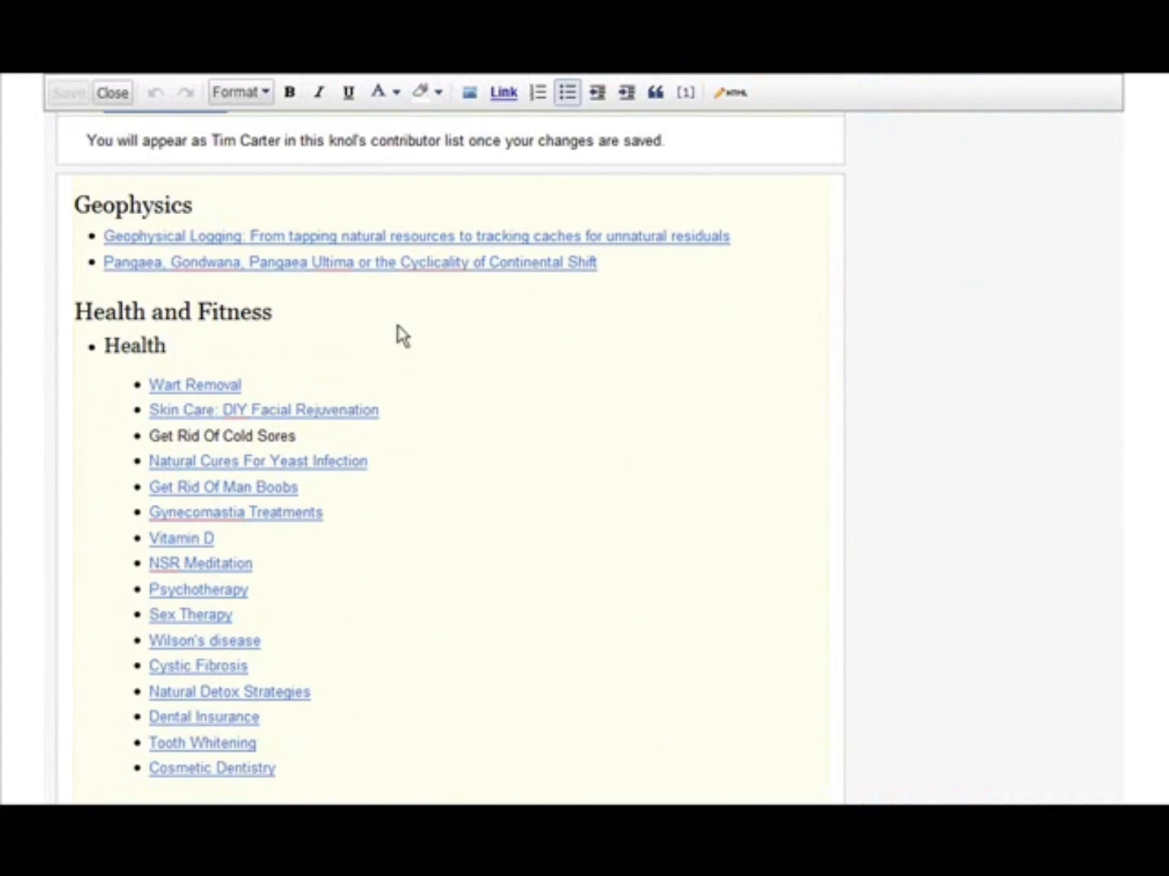
pyautogui.click(75, 311)
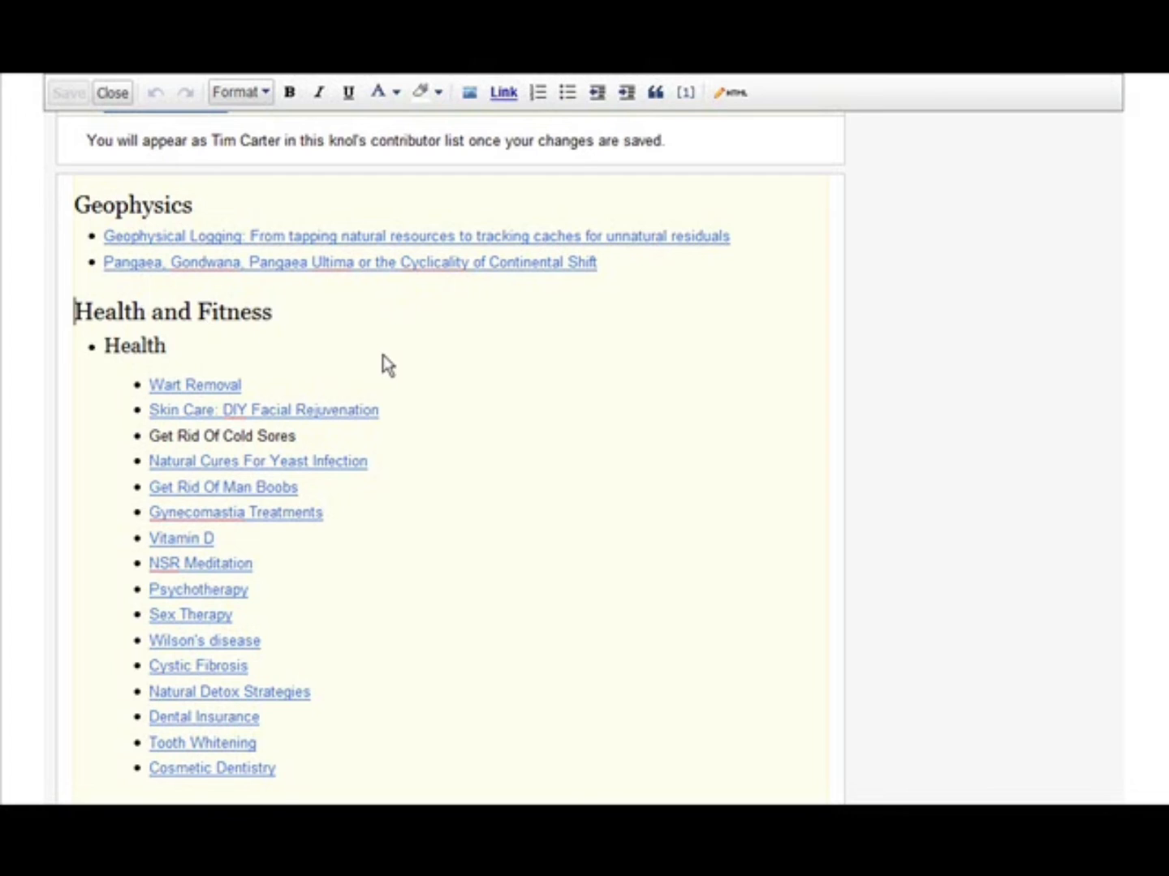
pyautogui.press('Return')
pyautogui.press('Up')
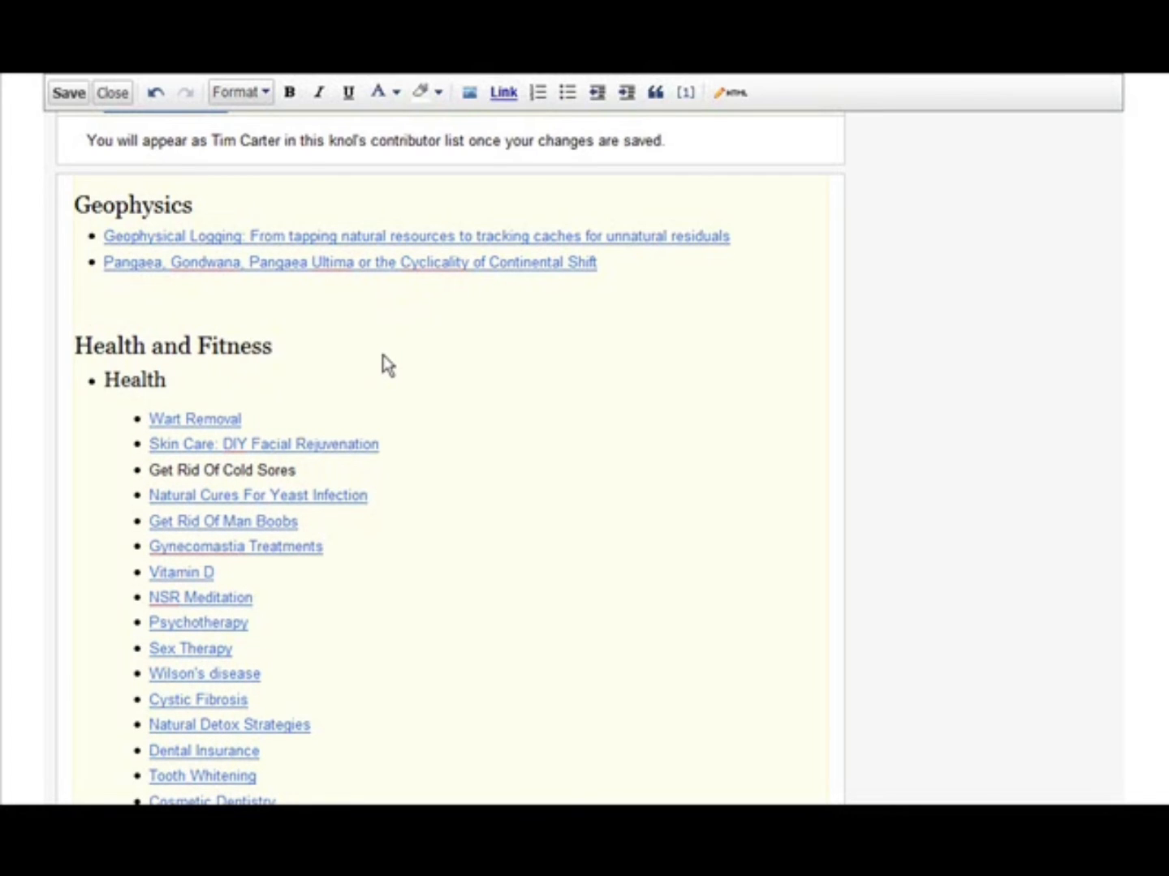
pyautogui.write('Garde')
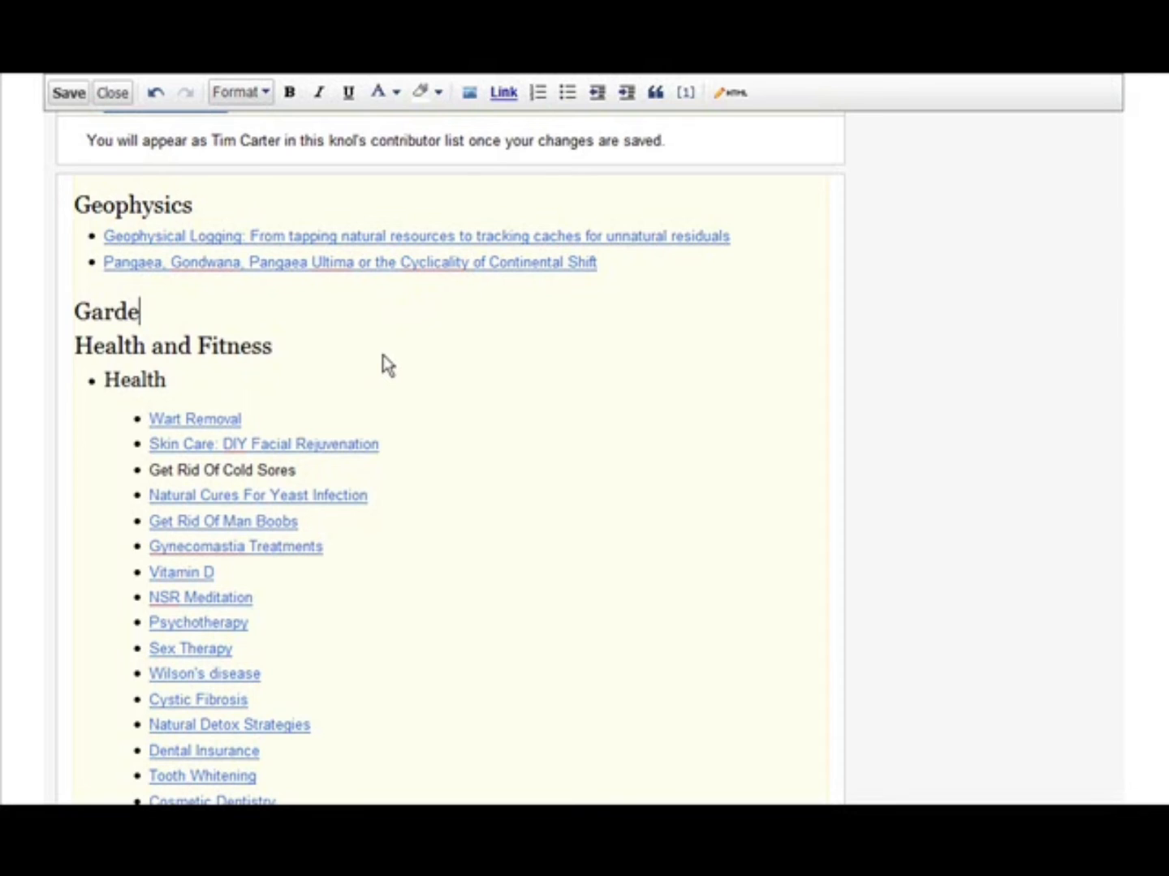
pyautogui.write('ning')
# - Apply the Heading (H2) format to the new Gardening category
pyautogui.scroll(1, 384, 366)
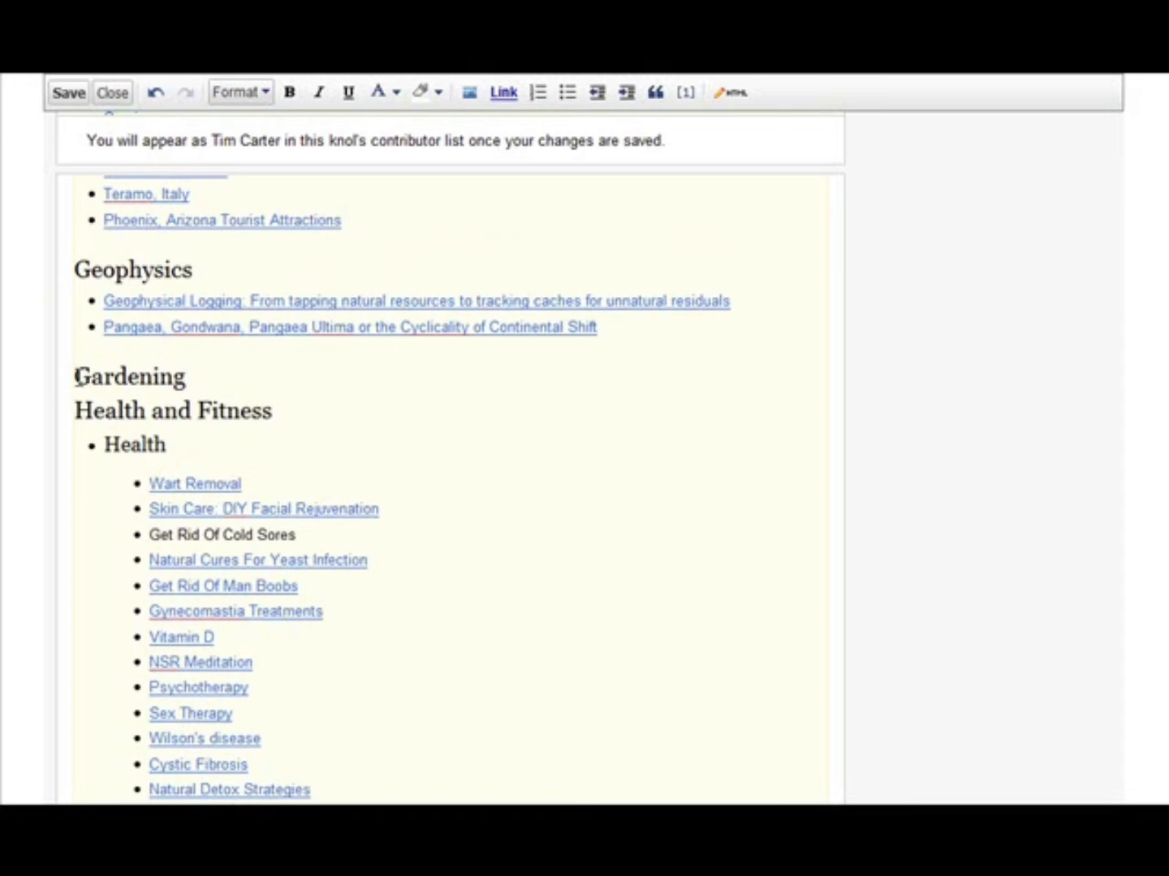
pyautogui.moveTo(75, 375); pyautogui.dragTo(187, 376)
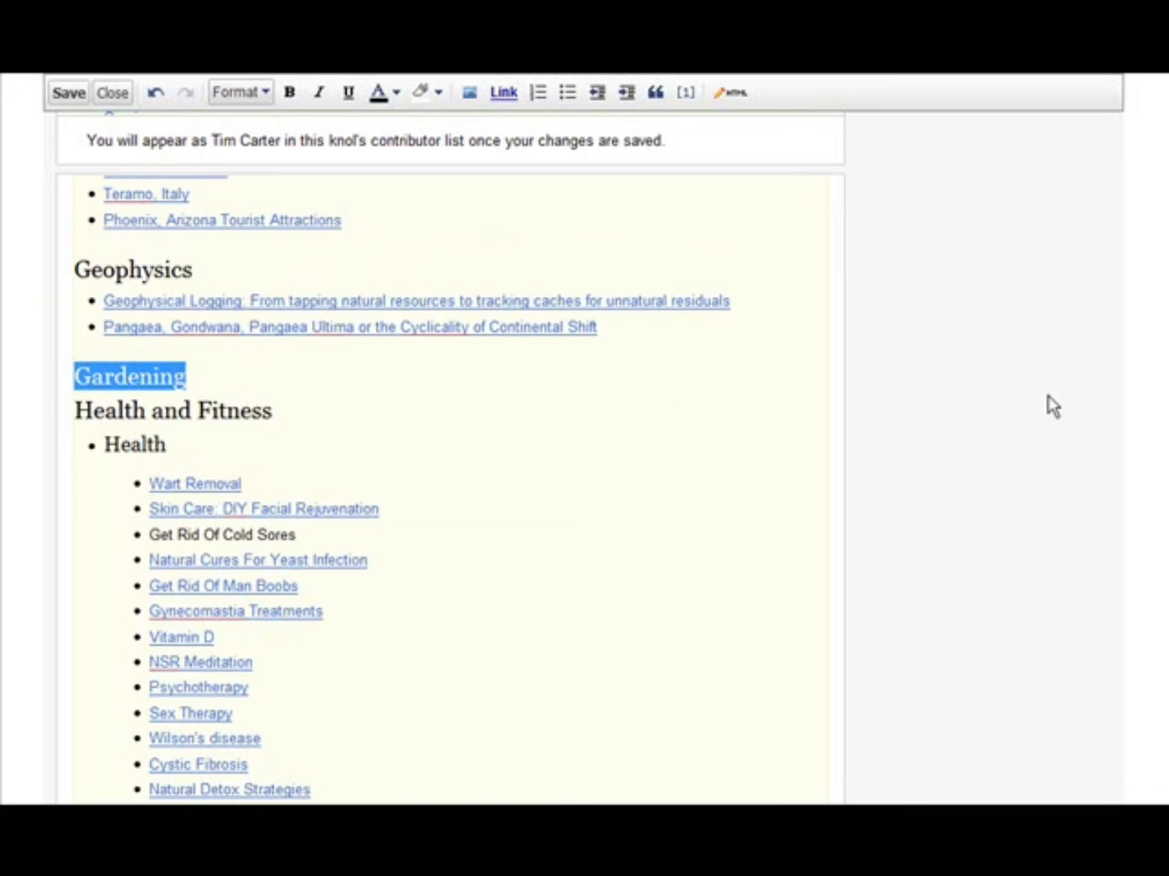
pyautogui.scroll(6, 1051, 405)
pyautogui.scroll(8, 994, 406)
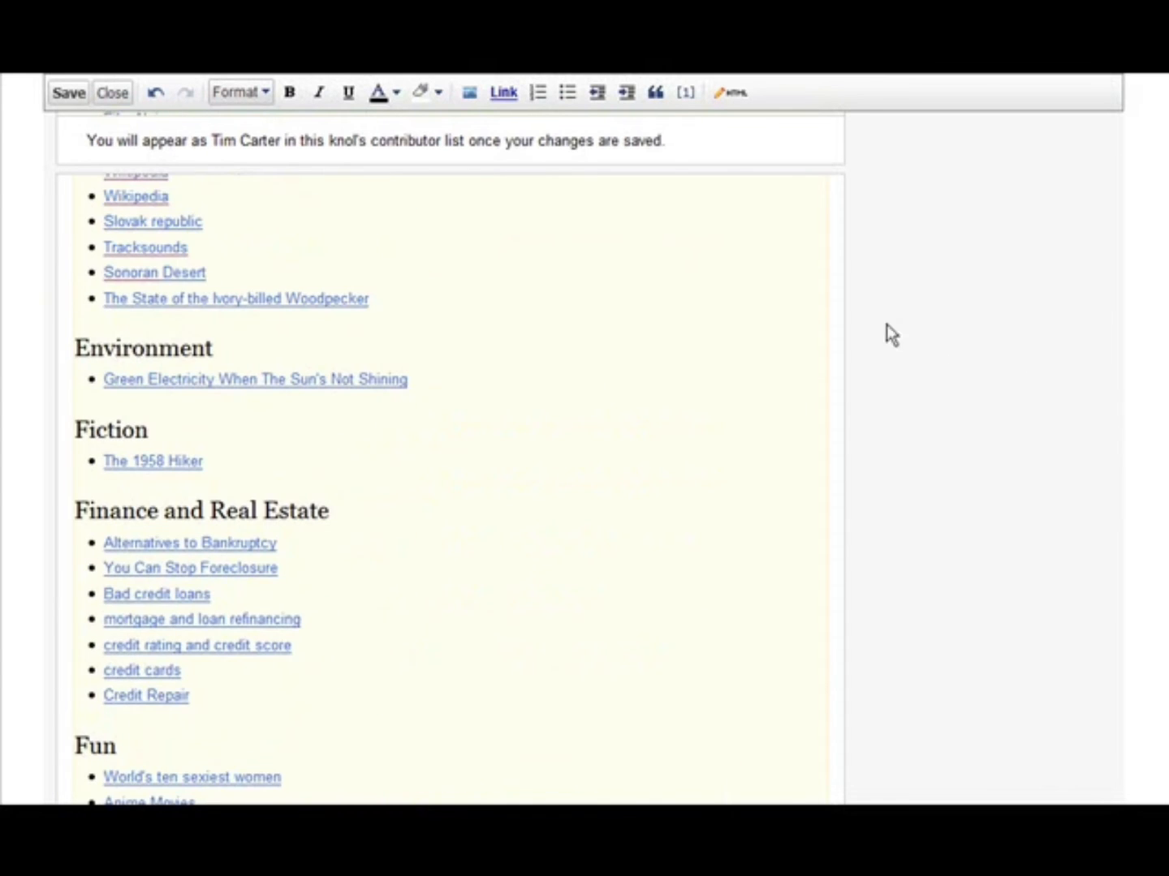
pyautogui.click(263, 95)
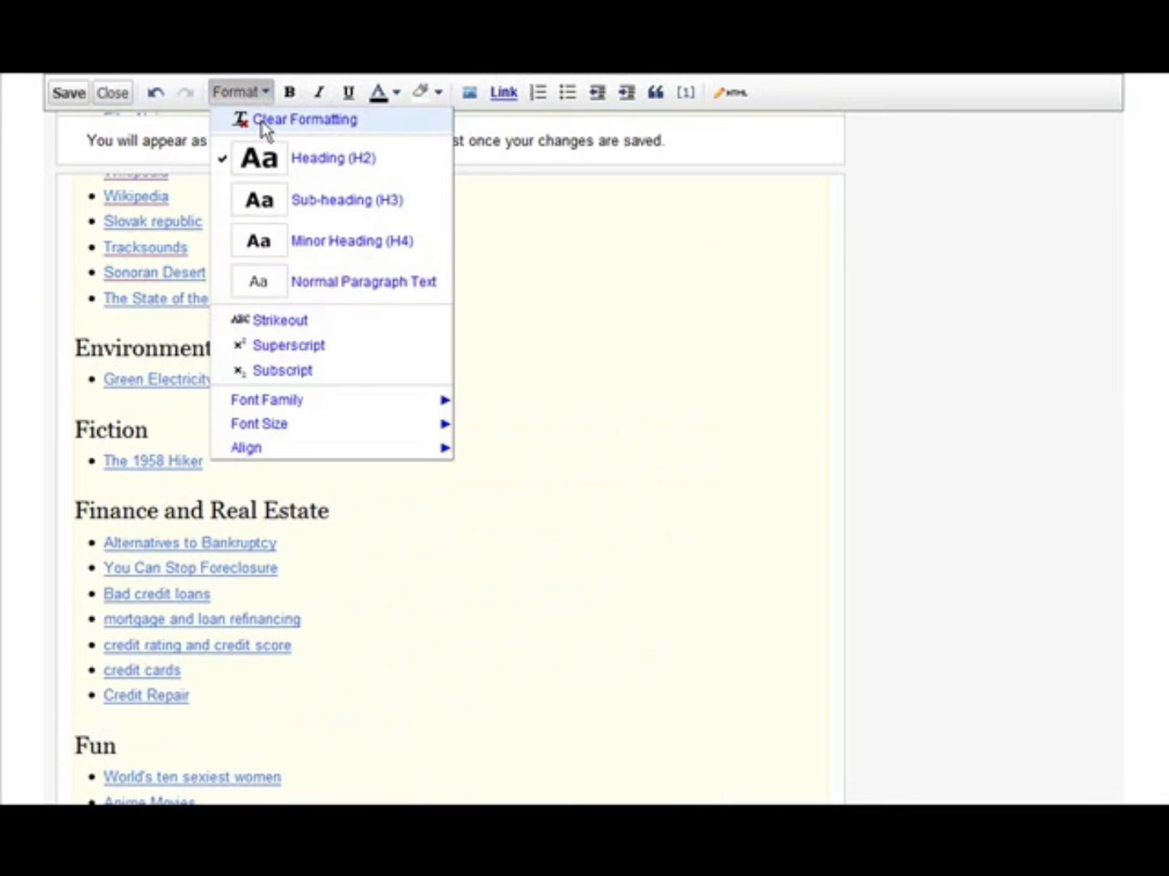
pyautogui.click(284, 159)
pyautogui.scroll(-13, 613, 259)
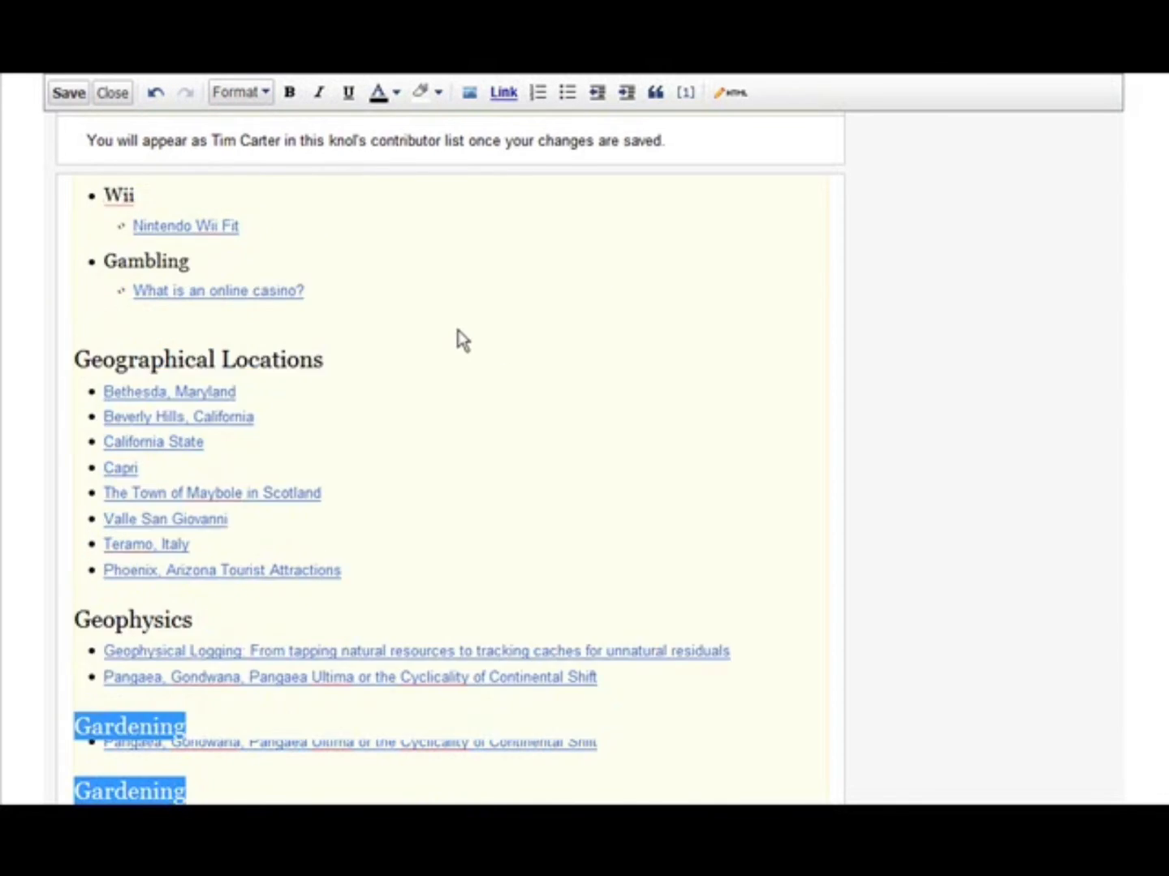
# - Paste the copied title "Gardening For the Beginner - Preparing Your Soil" beneath the Gardening heading
pyautogui.click(209, 407)
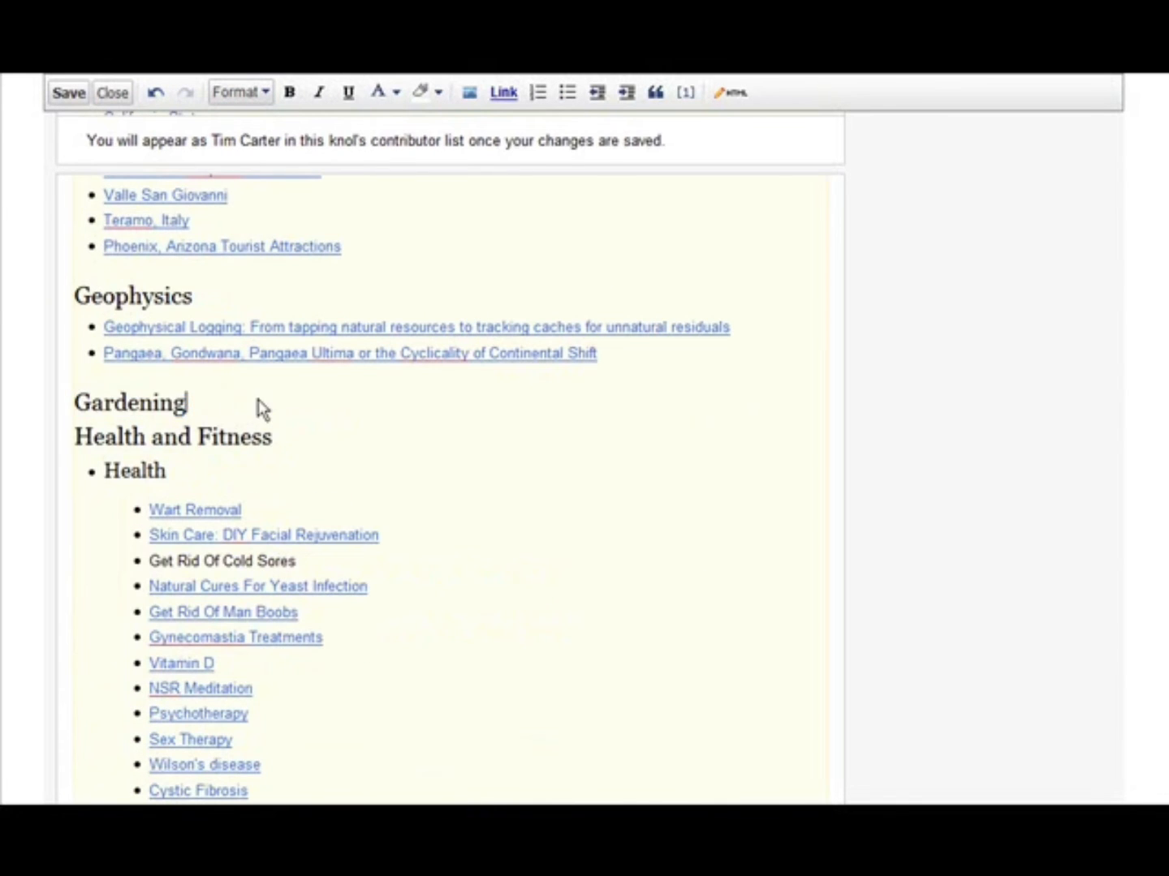
pyautogui.press('Return')
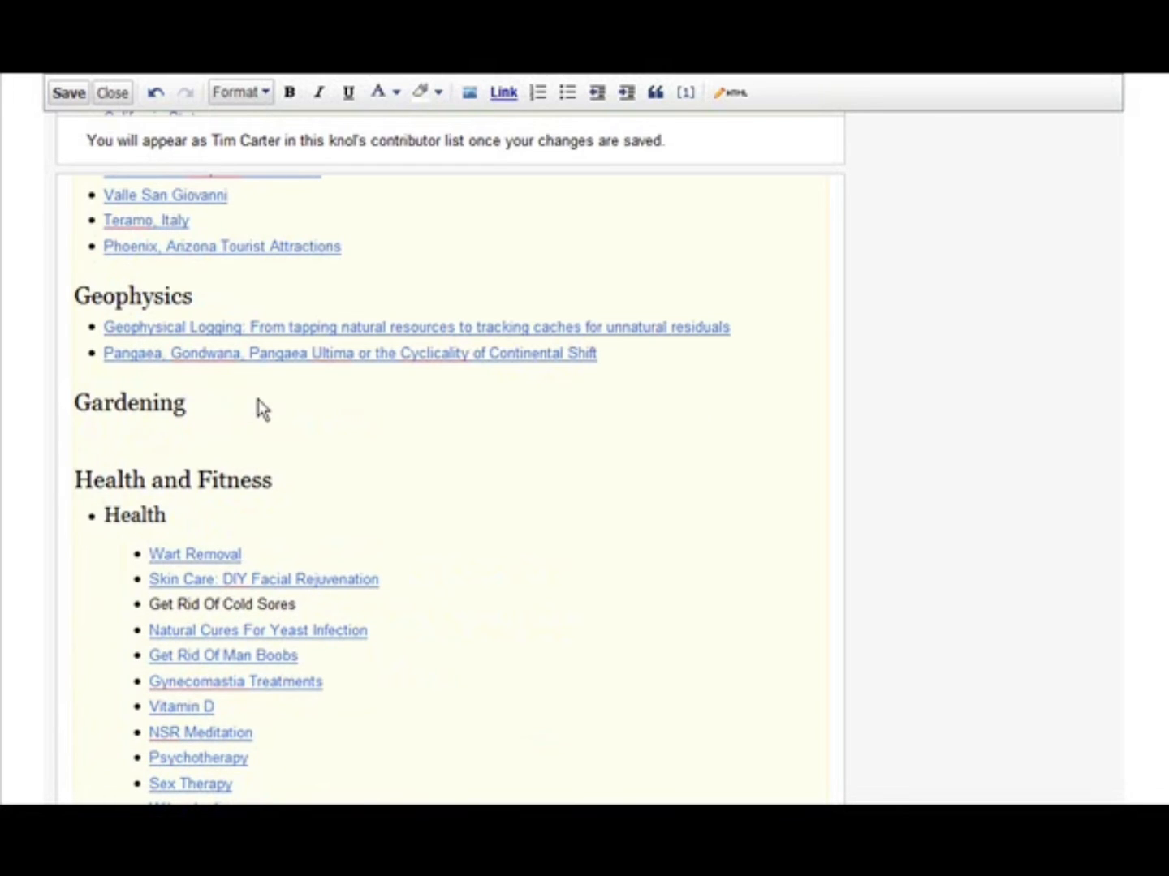
pyautogui.press('BackSpace')
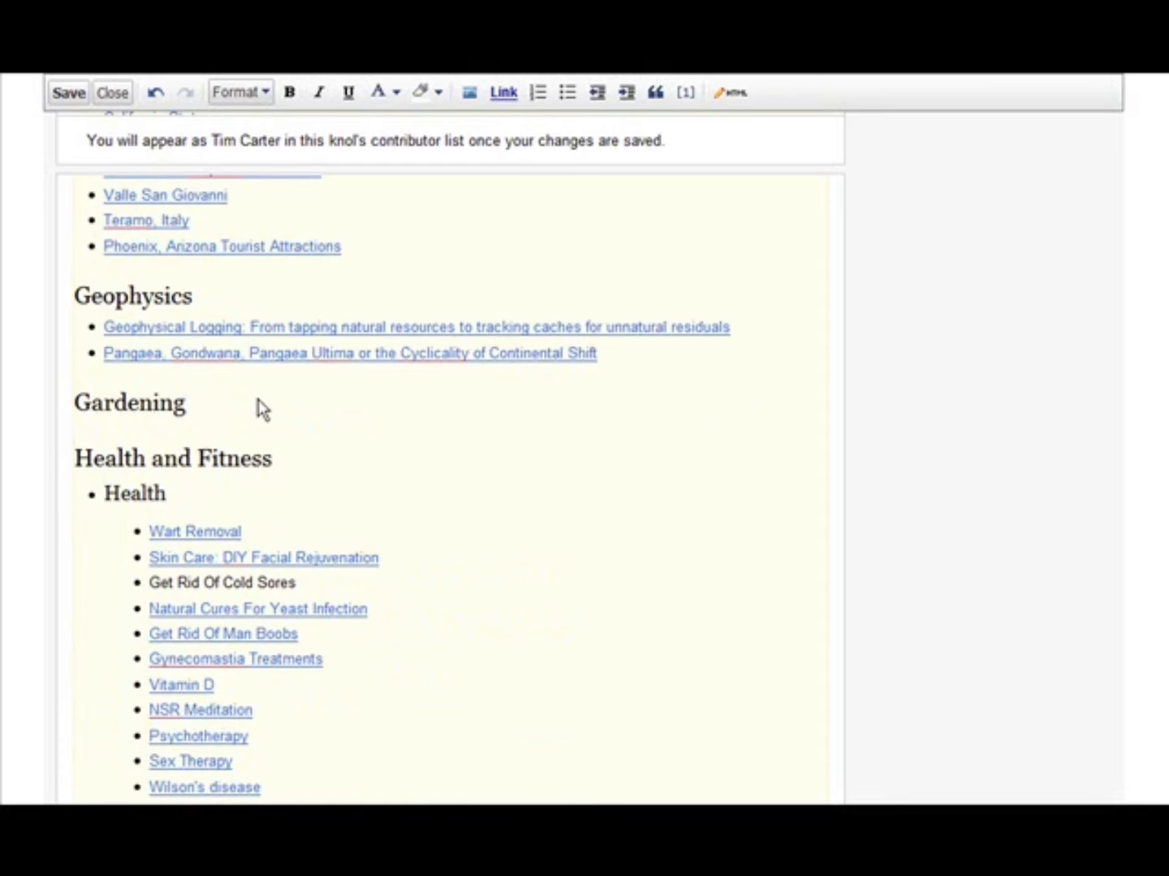
pyautogui.write('Gardening For the Beginner - Preparing Your Soil')
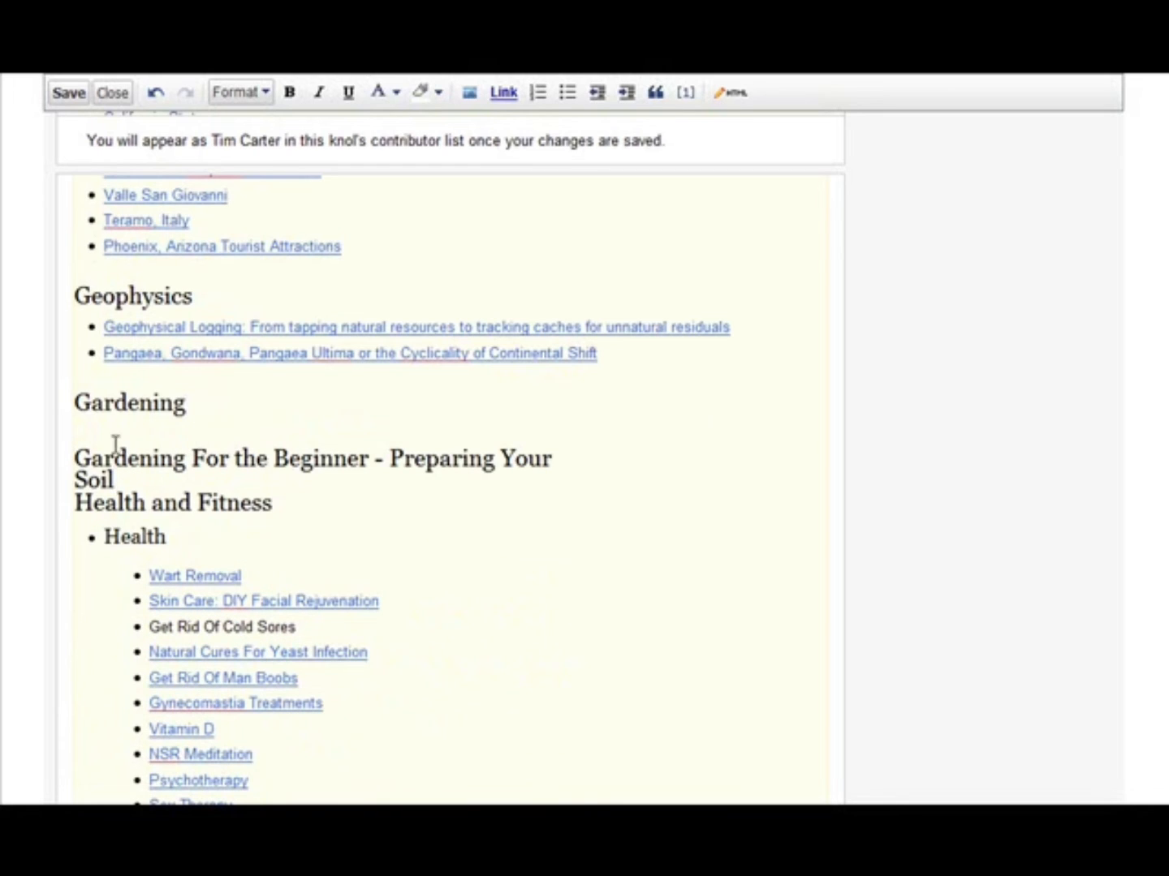
# - Format the pasted knol title under Gardening as Normal Paragraph Text
pyautogui.moveTo(78, 459); pyautogui.dragTo(123, 481)
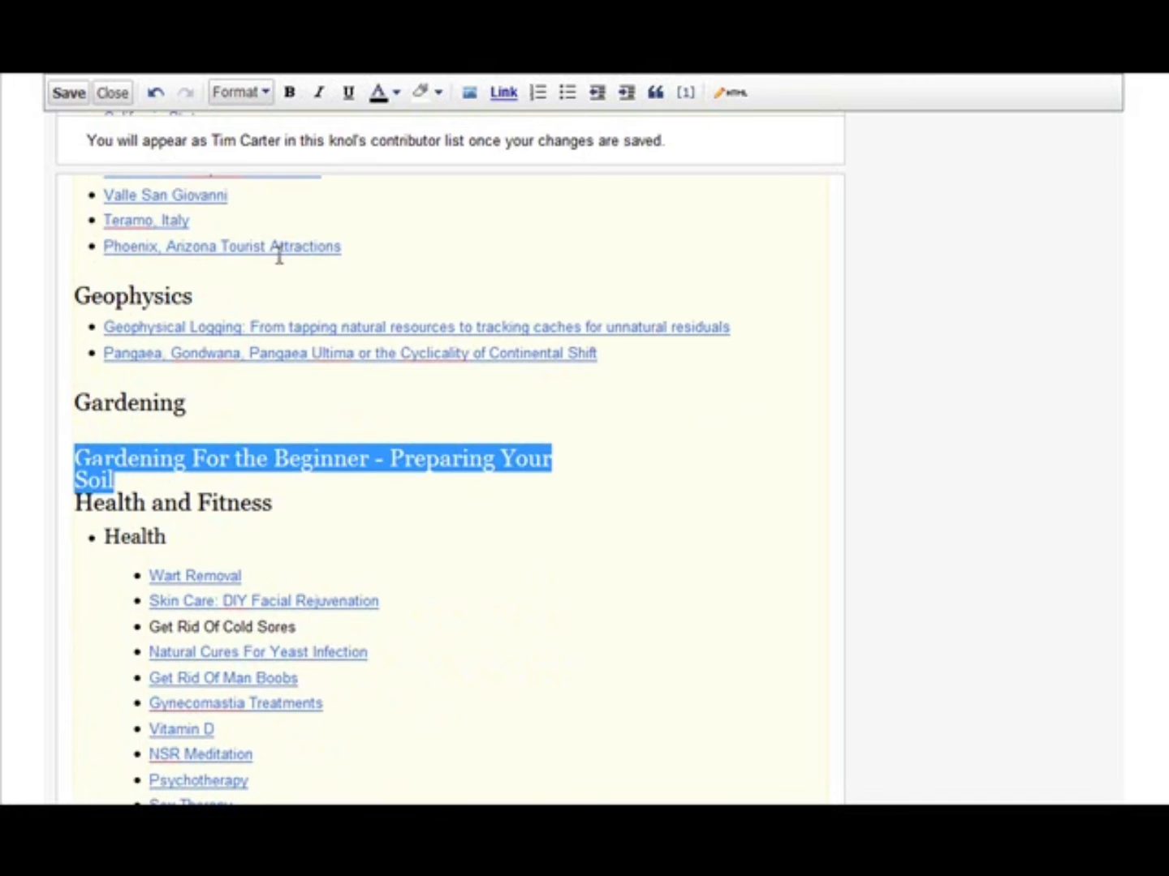
pyautogui.click(271, 96)
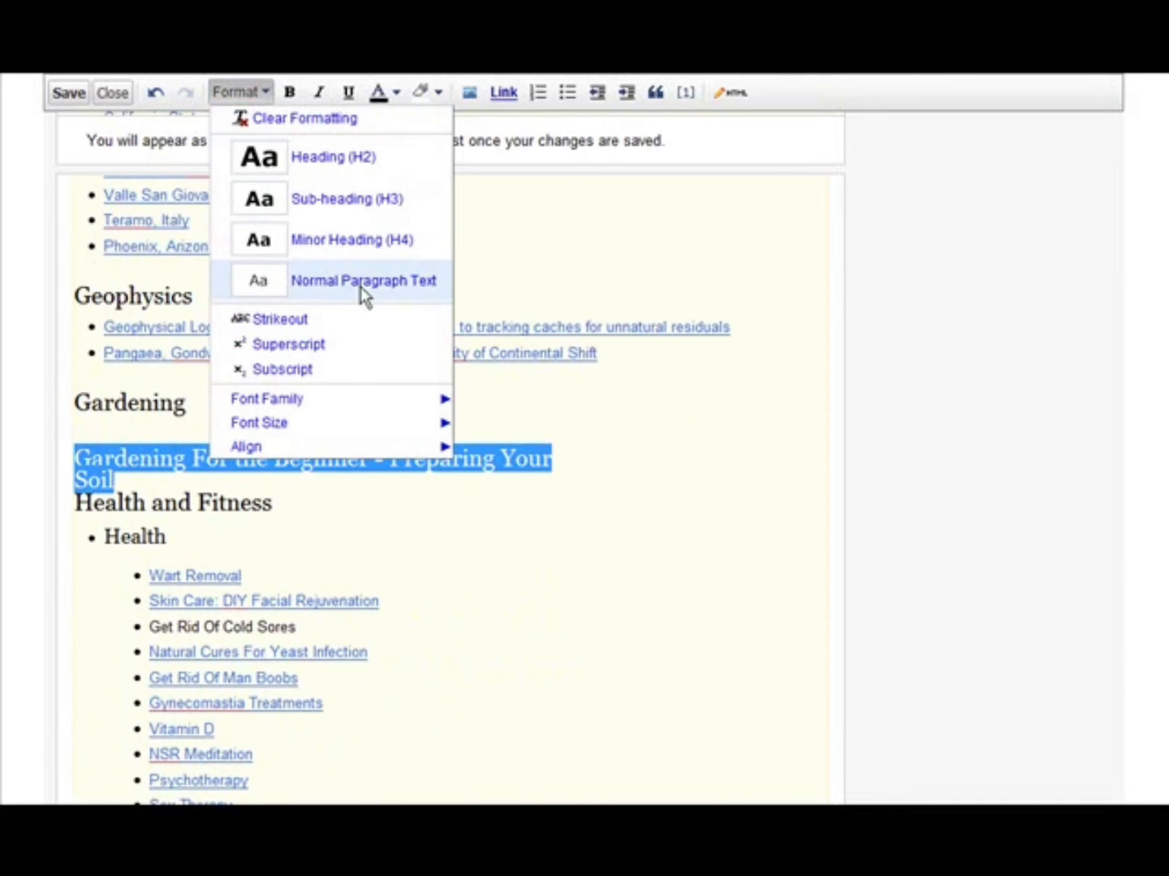
pyautogui.click(361, 281)
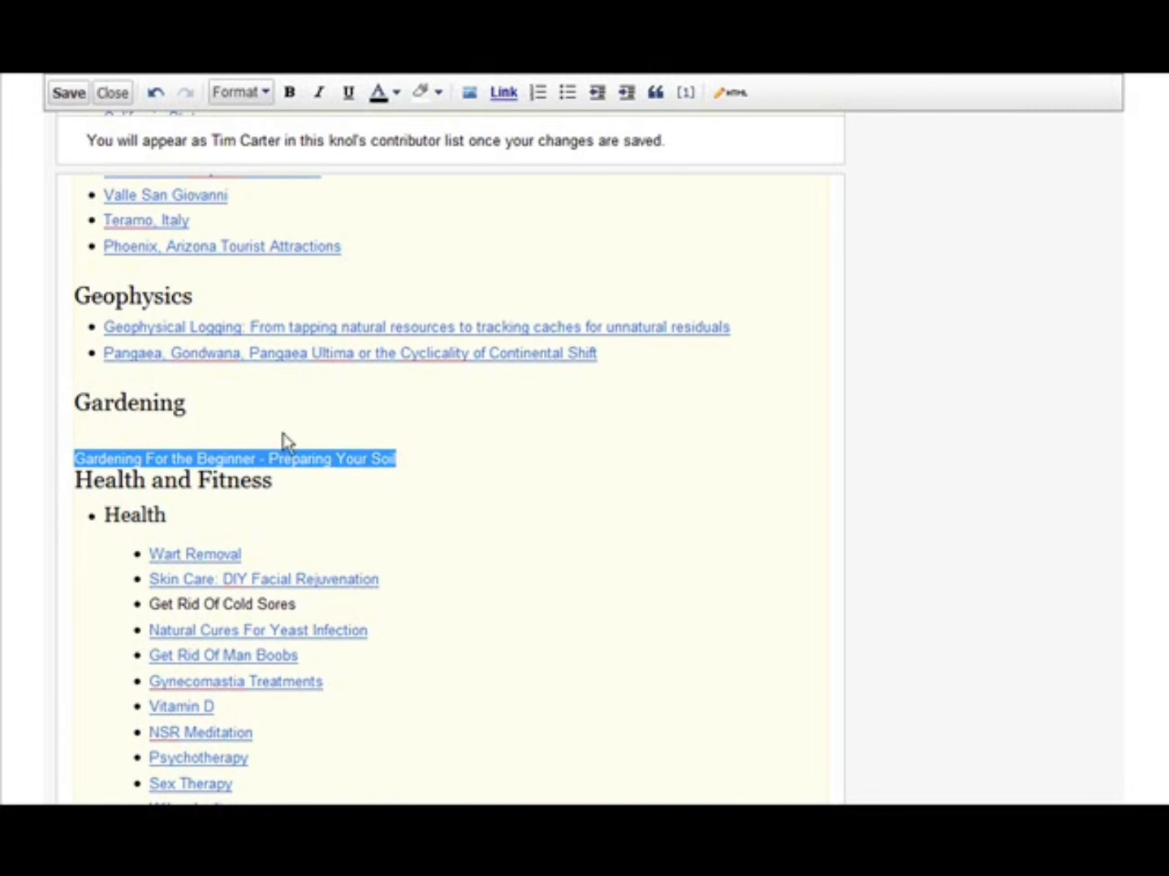
pyautogui.click(386, 457)
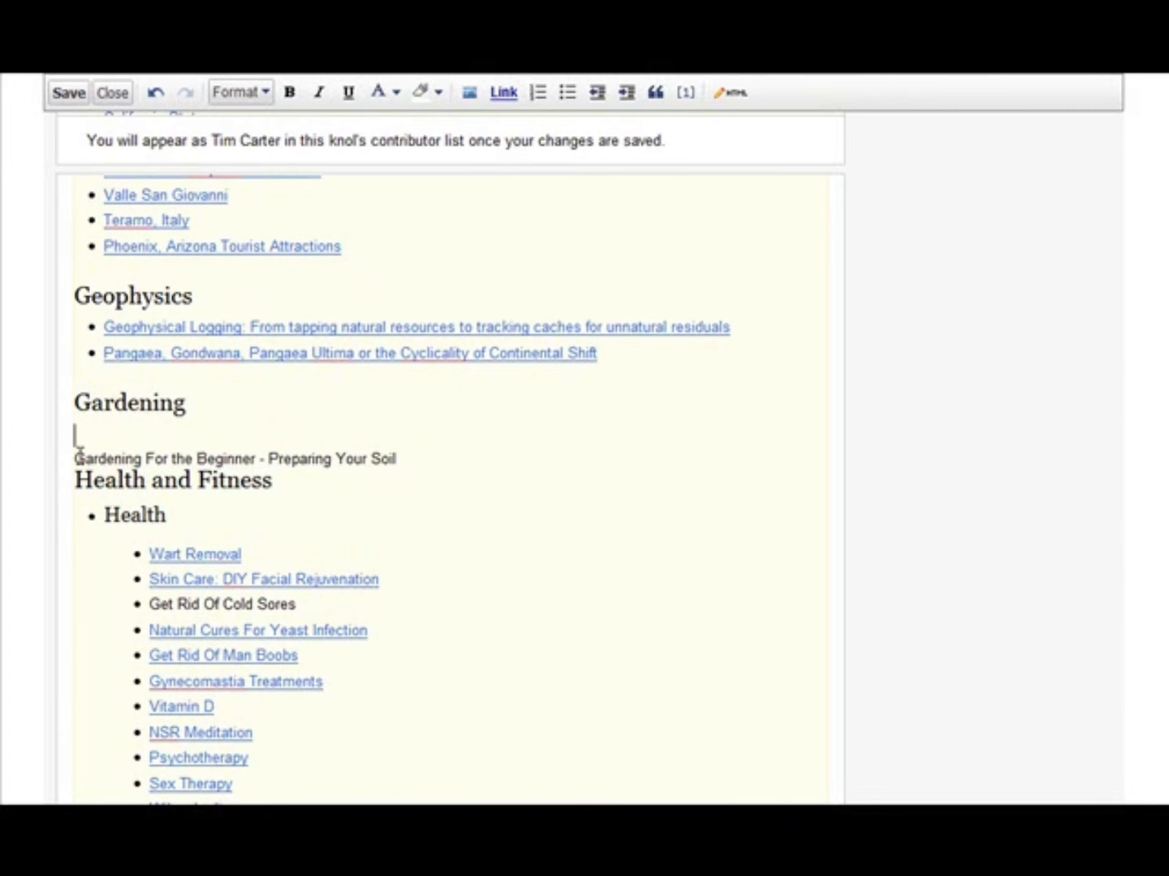
# - Copy the gardening knol's web address and link the title "Gardening For the Beginner - Preparing Your Soil" under Gardening to it
pyautogui.moveTo(77, 457); pyautogui.dragTo(400, 469)
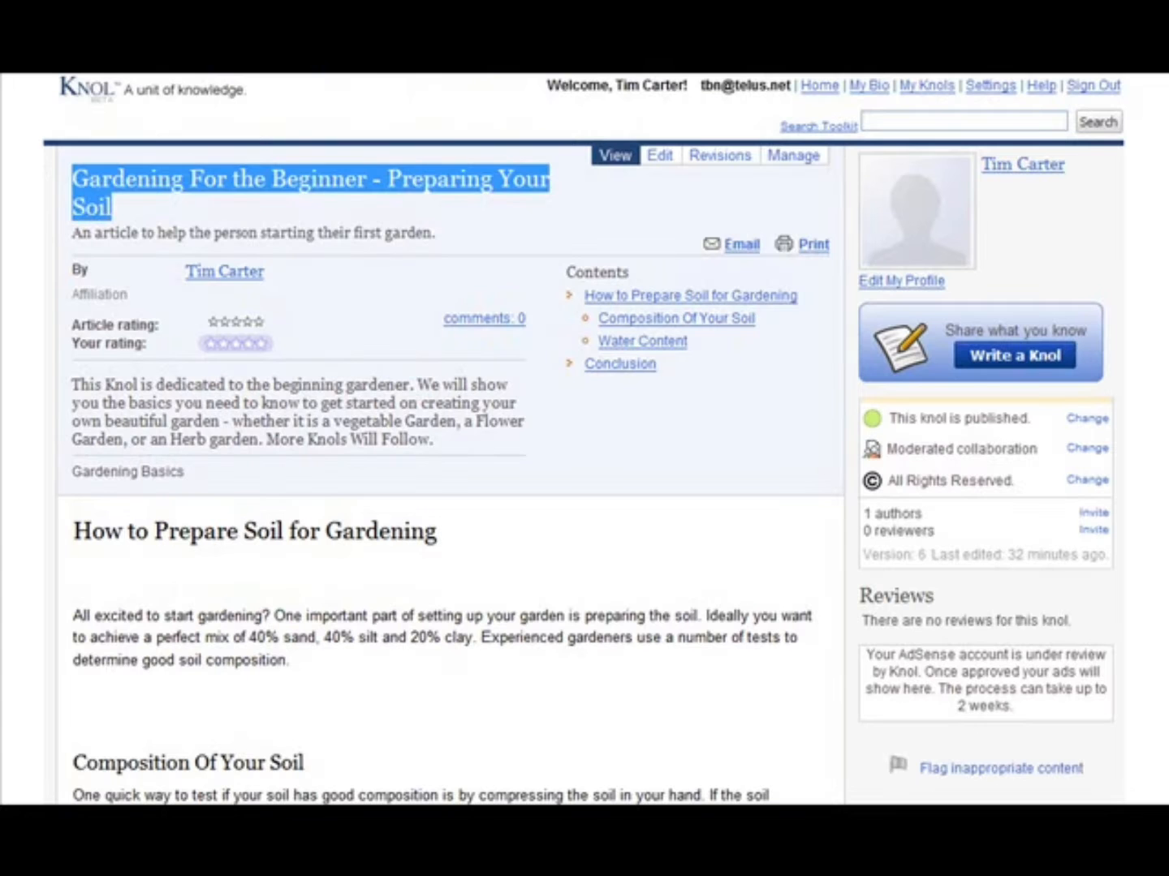
pyautogui.click(534, 3)
pyautogui.rightClick(534, 3)
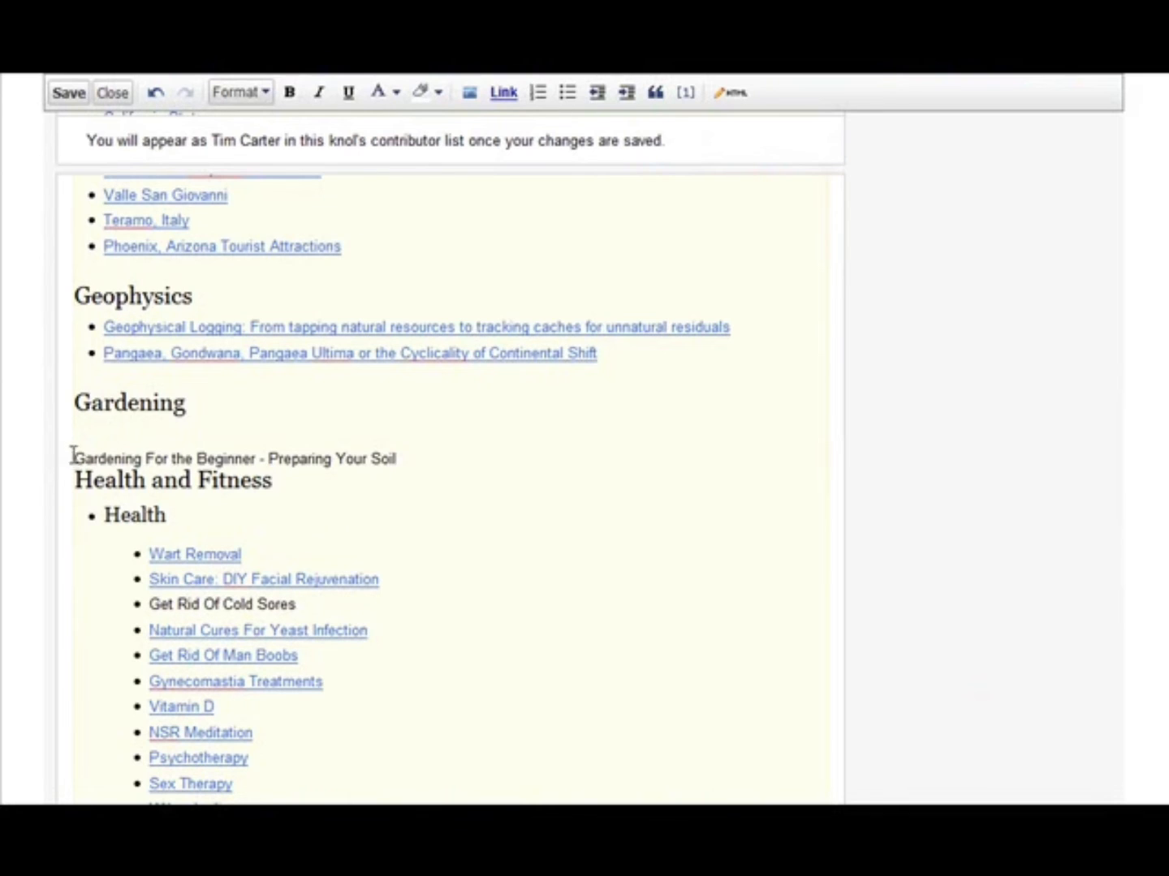
pyautogui.moveTo(73, 458); pyautogui.dragTo(400, 463)
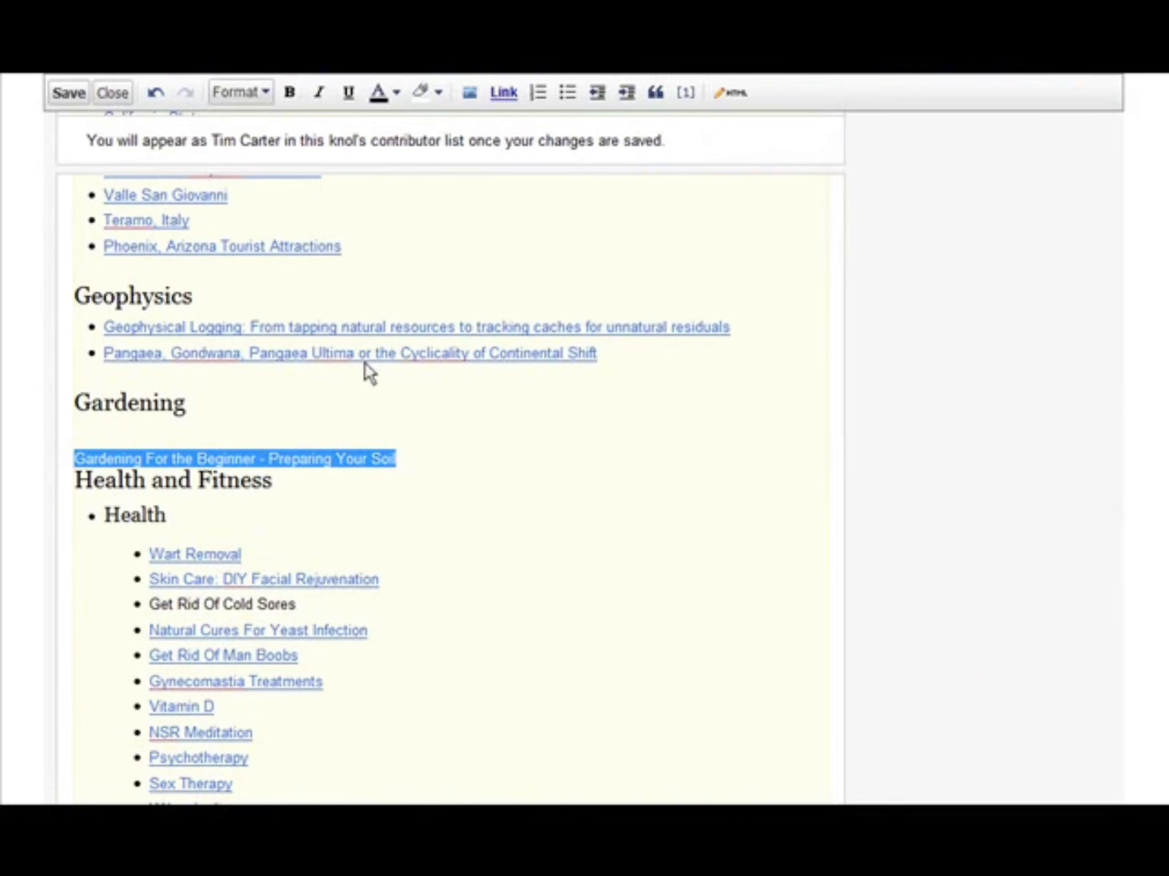
pyautogui.click(500, 92)
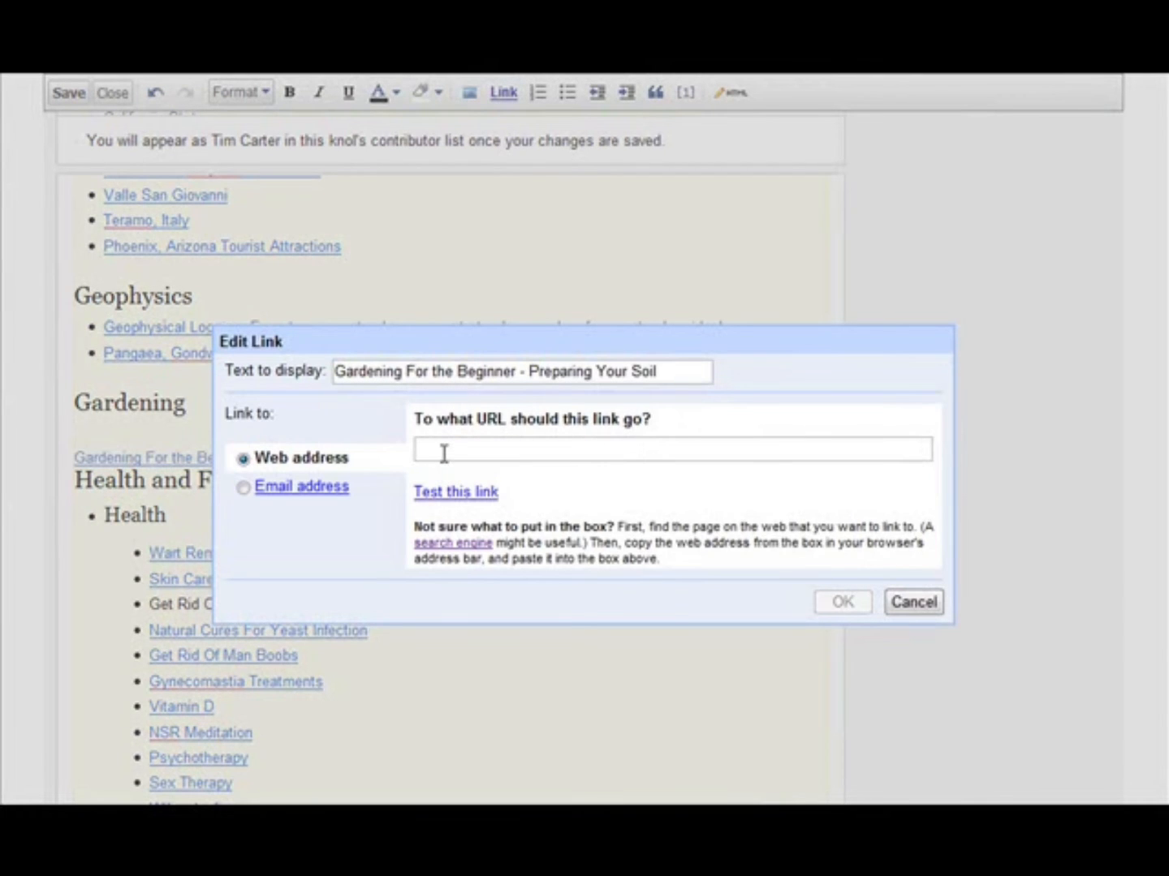
pyautogui.write('m-carter/gardening-for-the-beginner-preparing/2eizgpnn2xcoc/2?locale=en#view')
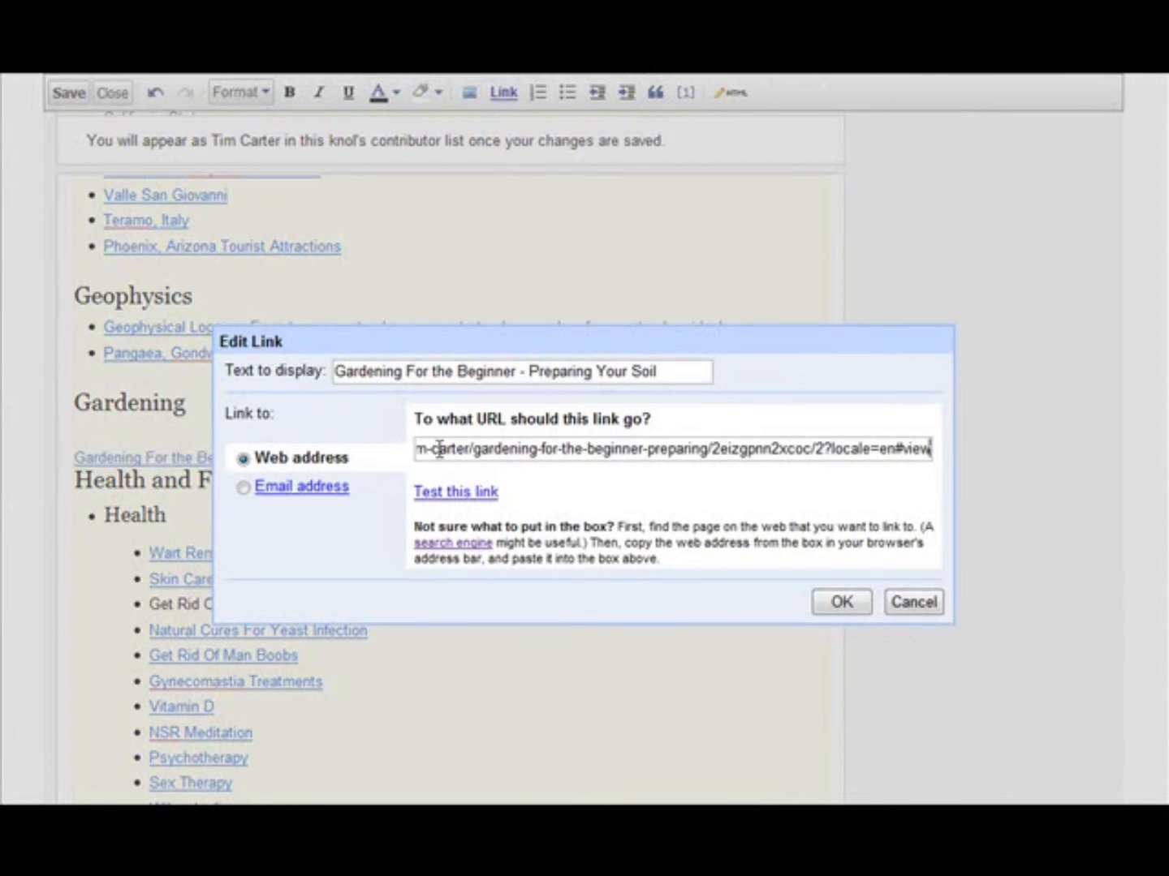
pyautogui.click(841, 602)
pyautogui.click(466, 379)
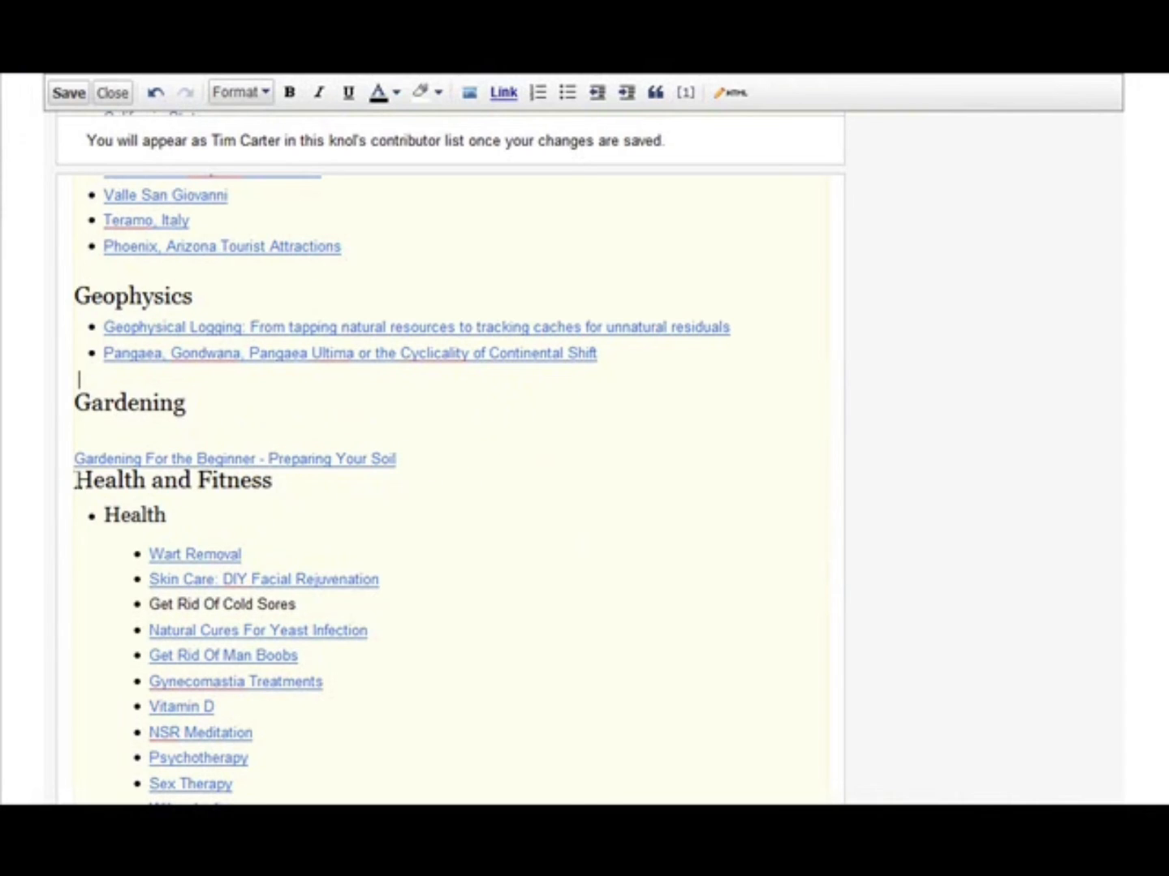
# - Insert a blank line above Health and Fitness and make the linked gardening knol title a bulleted list item
pyautogui.click(78, 481)
pyautogui.press('Return')
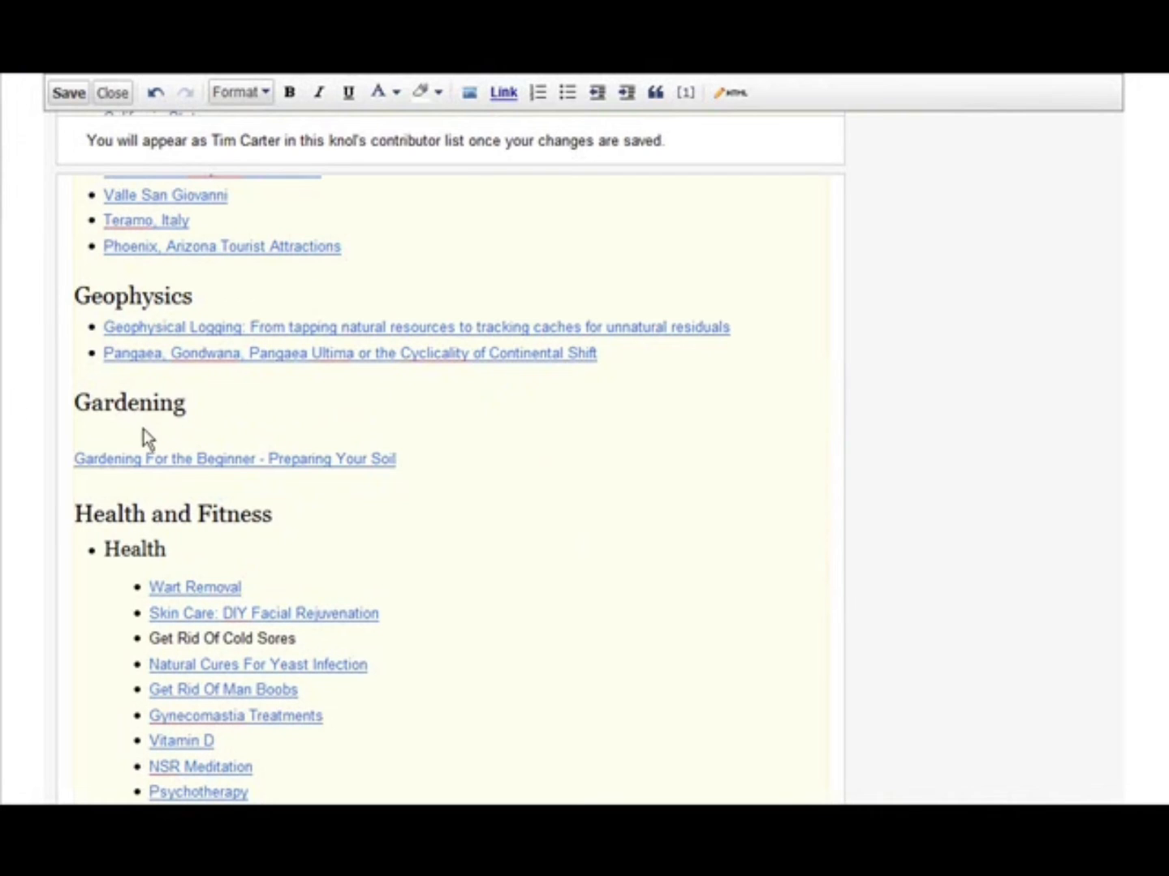
pyautogui.click(83, 456)
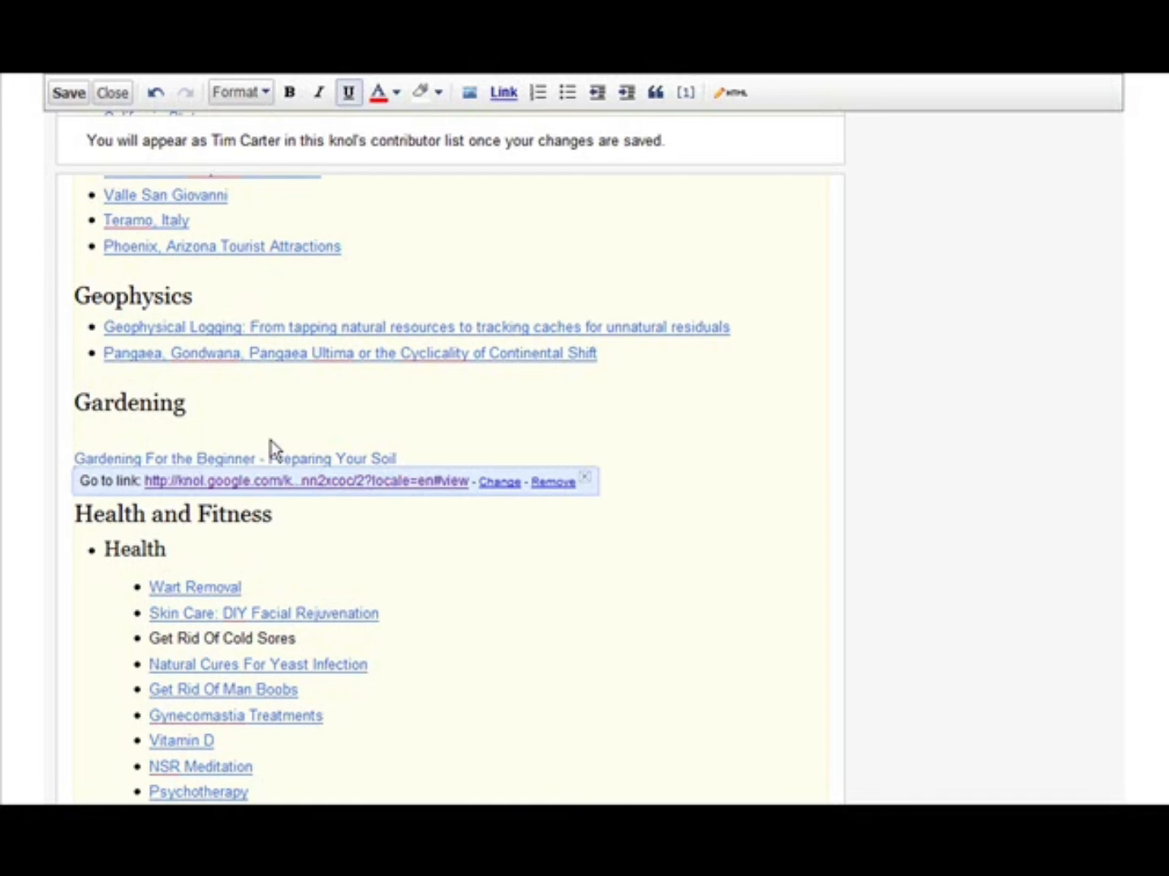
pyautogui.press('Left')
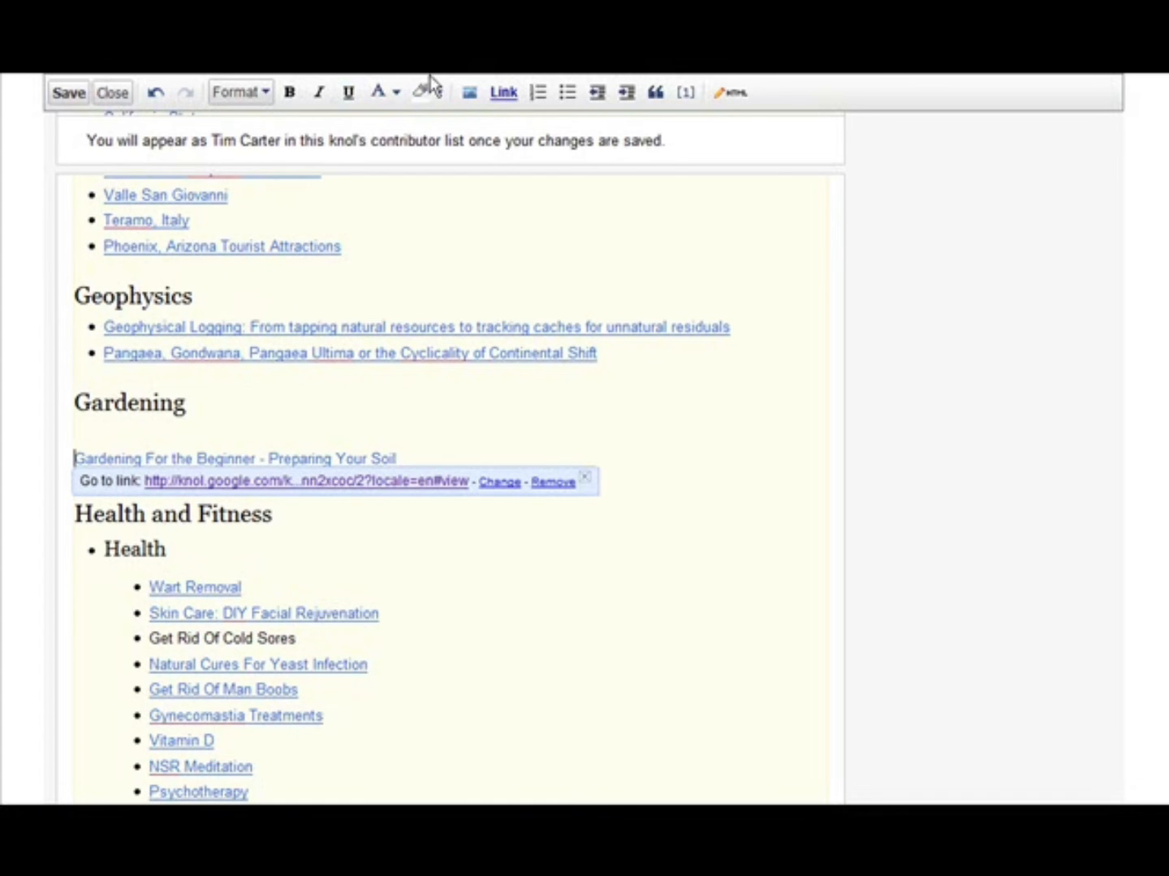
pyautogui.scroll(1, 731, 203)
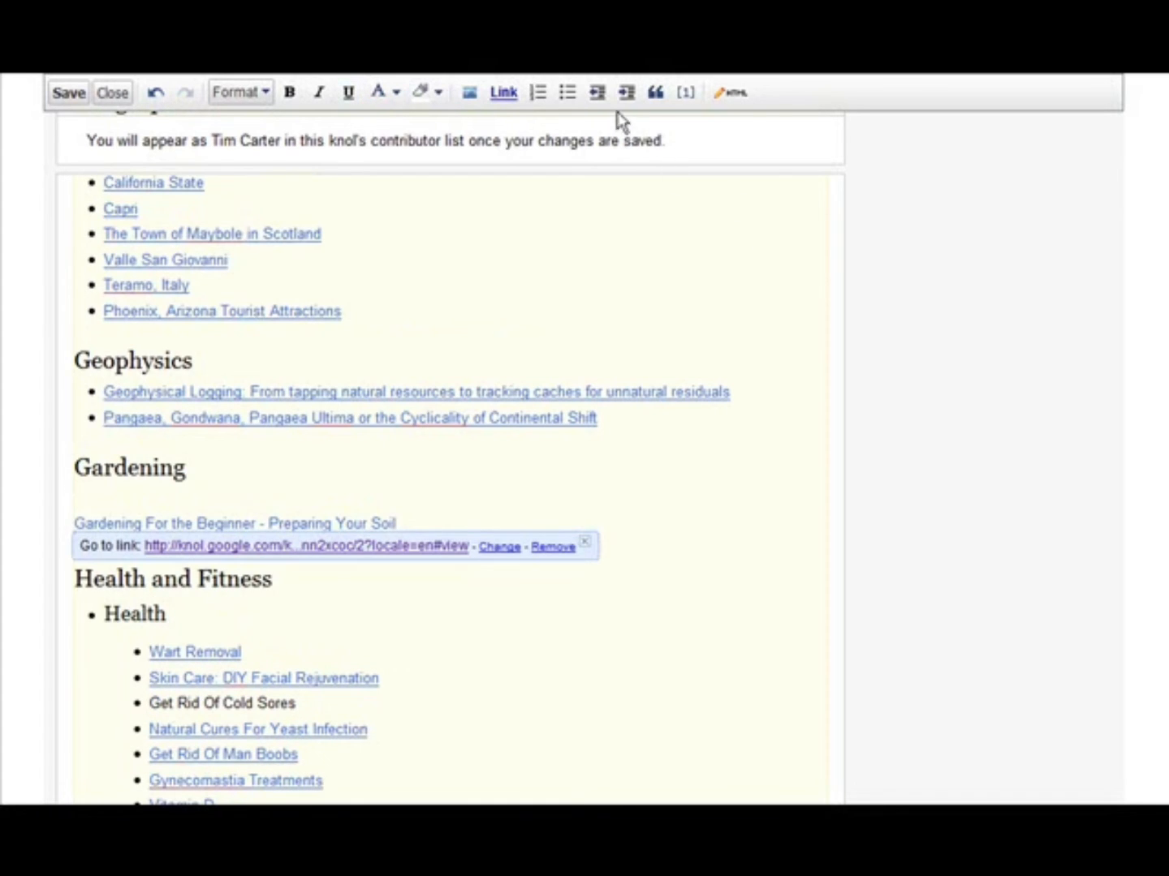
pyautogui.click(565, 93)
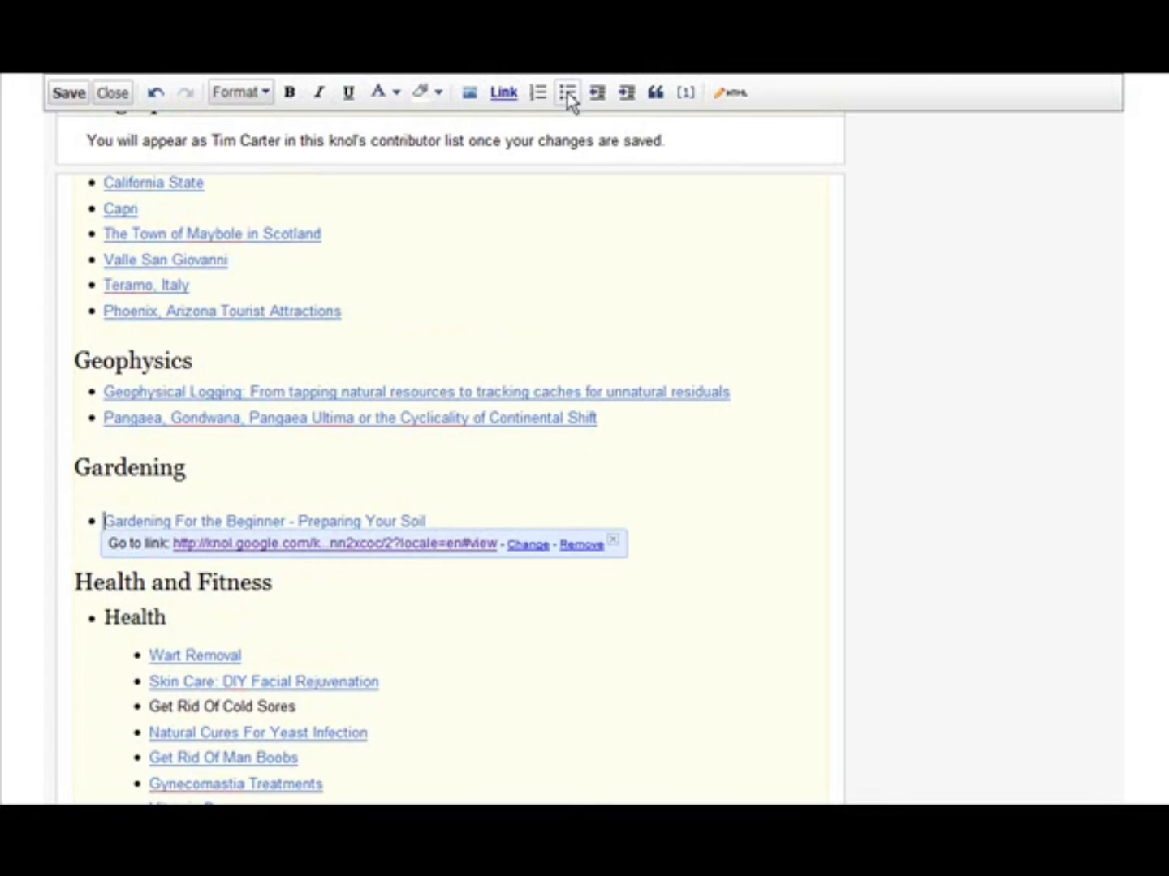
pyautogui.click(889, 478)
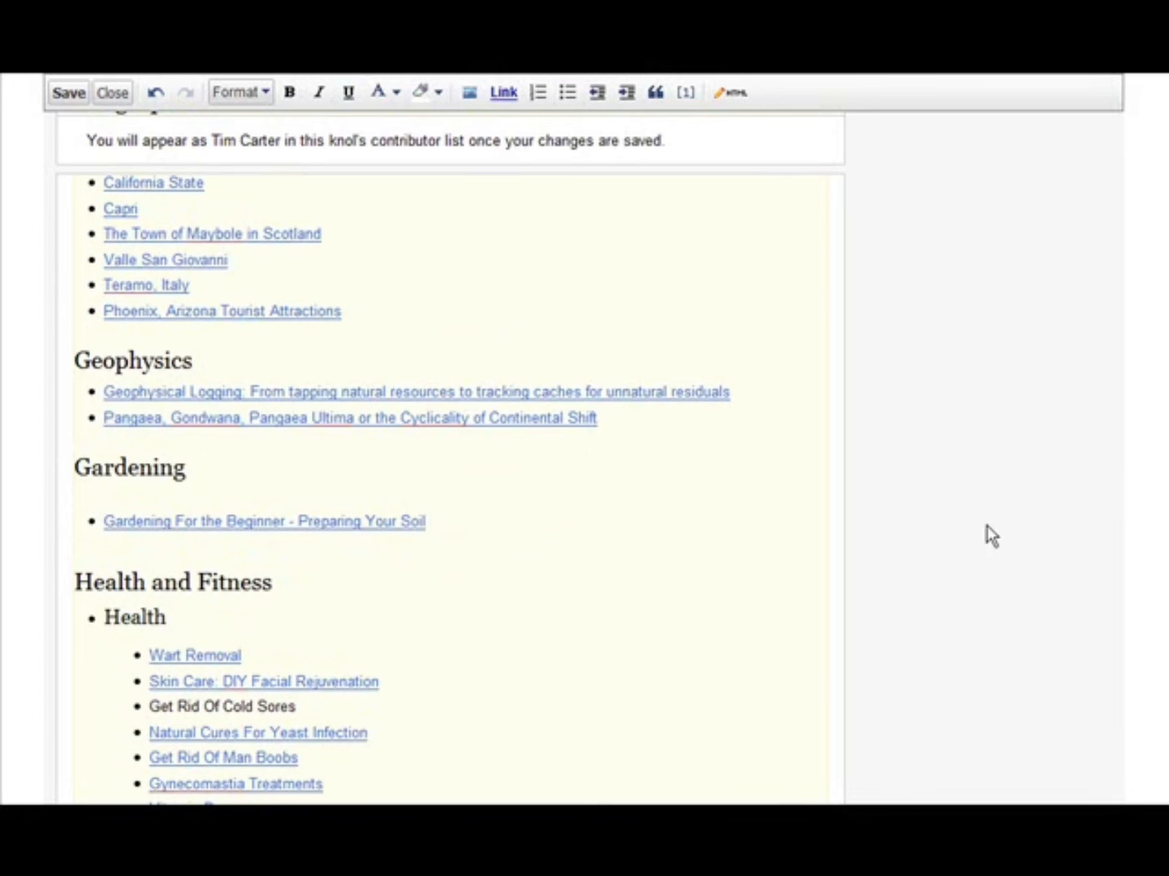
# - Save the edits to the New Knols directory and close the editor
pyautogui.scroll(10, 955, 482)
pyautogui.scroll(3, 949, 438)
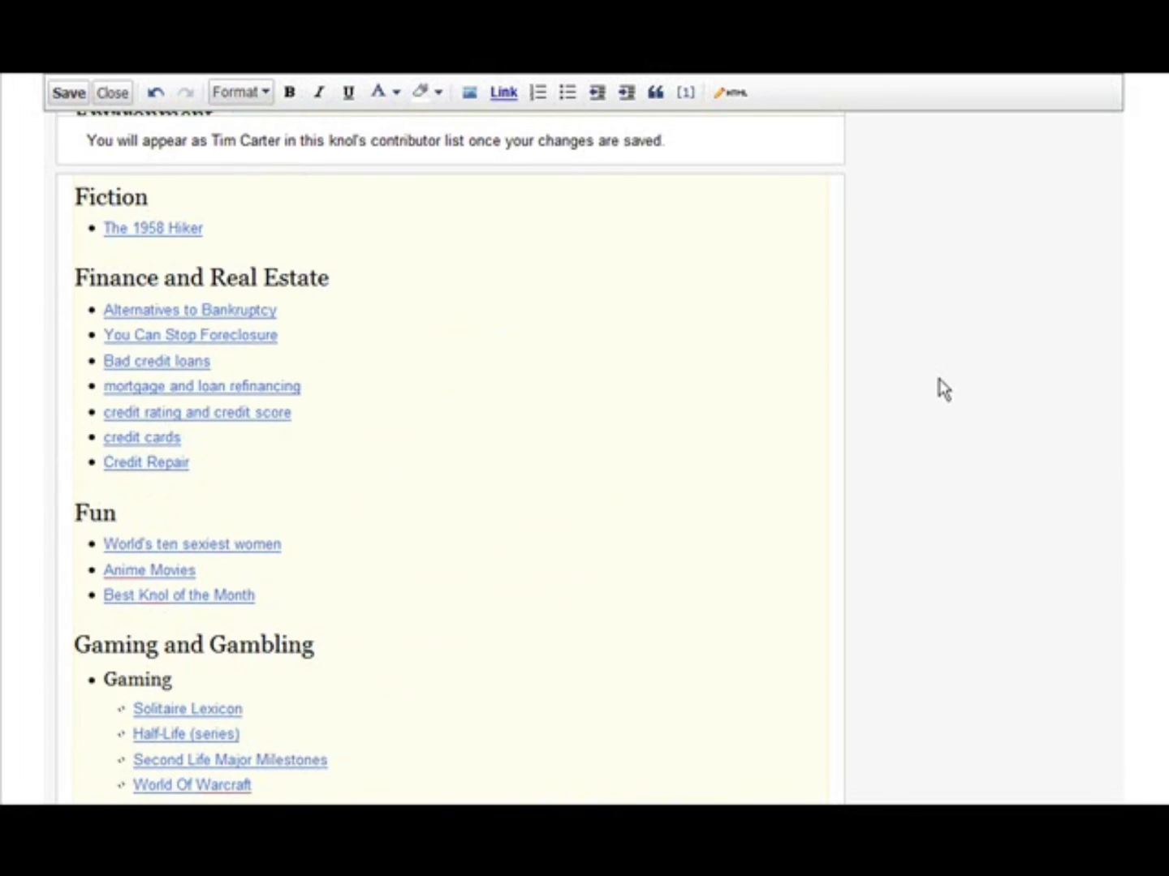
pyautogui.scroll(3, 939, 379)
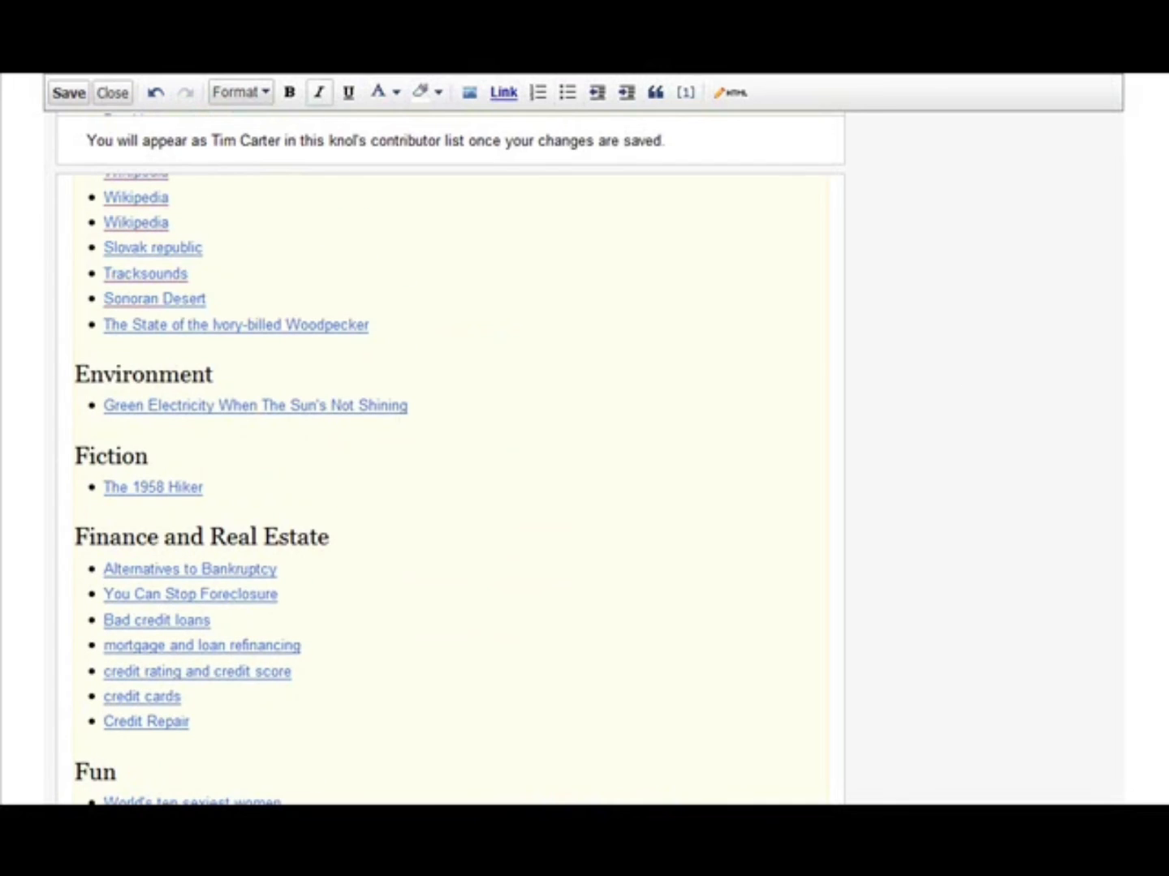
pyautogui.click(65, 95)
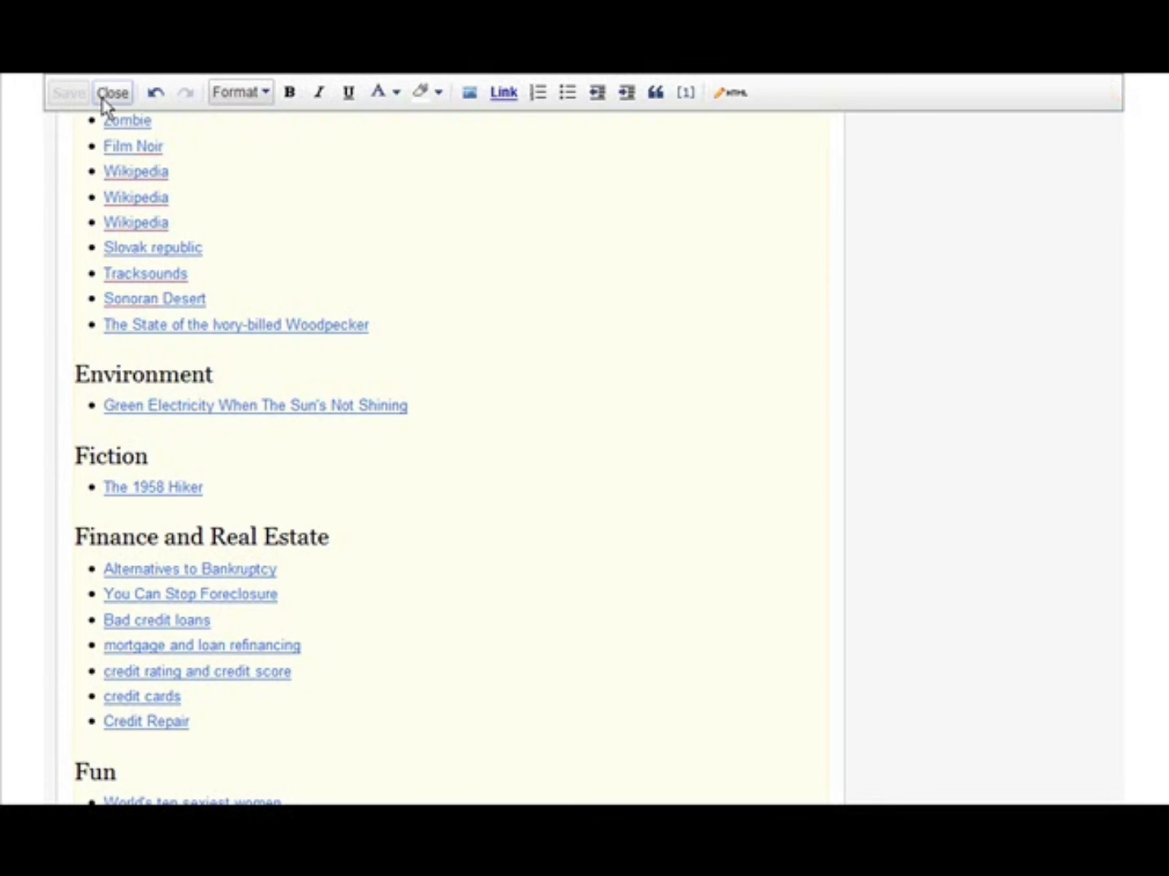
pyautogui.click(110, 93)
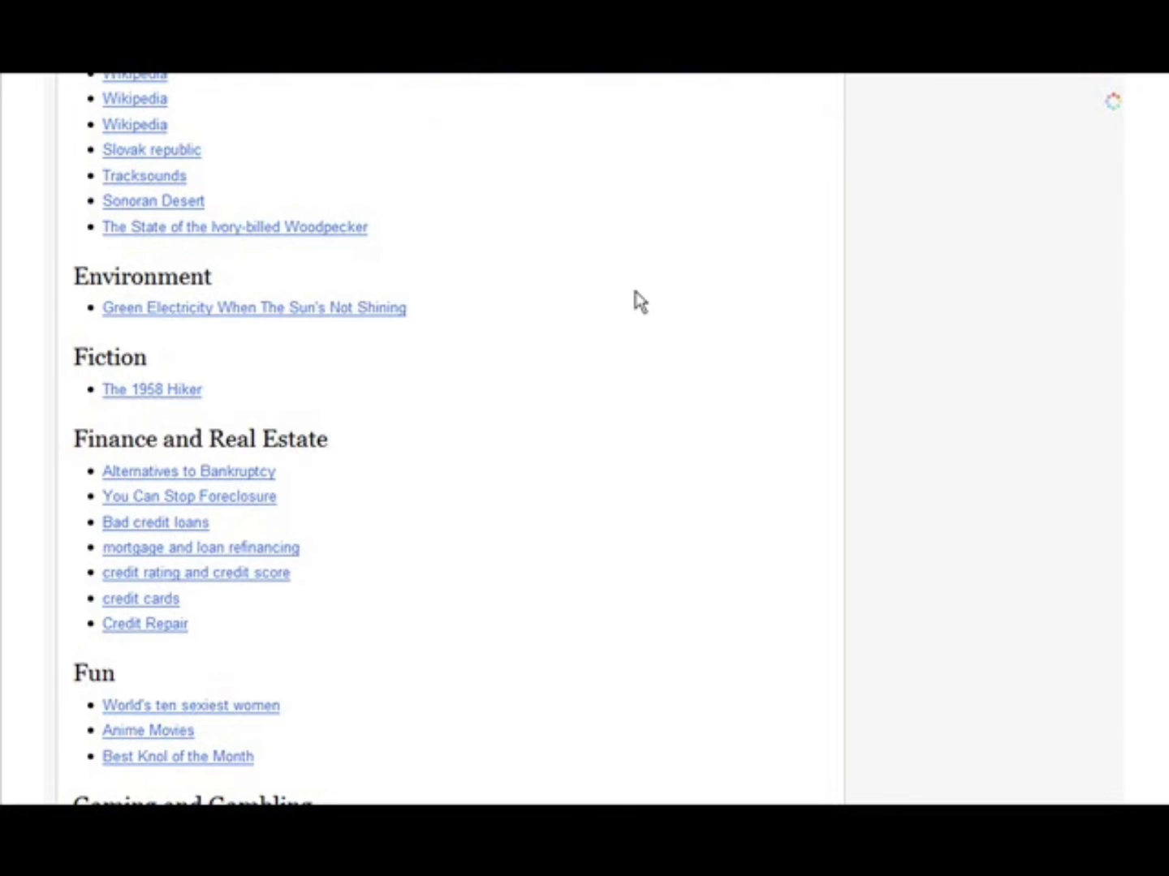
# - Find the Gardening entry in the saved directory and open its link to check the target article
pyautogui.scroll(3, 578, 297)
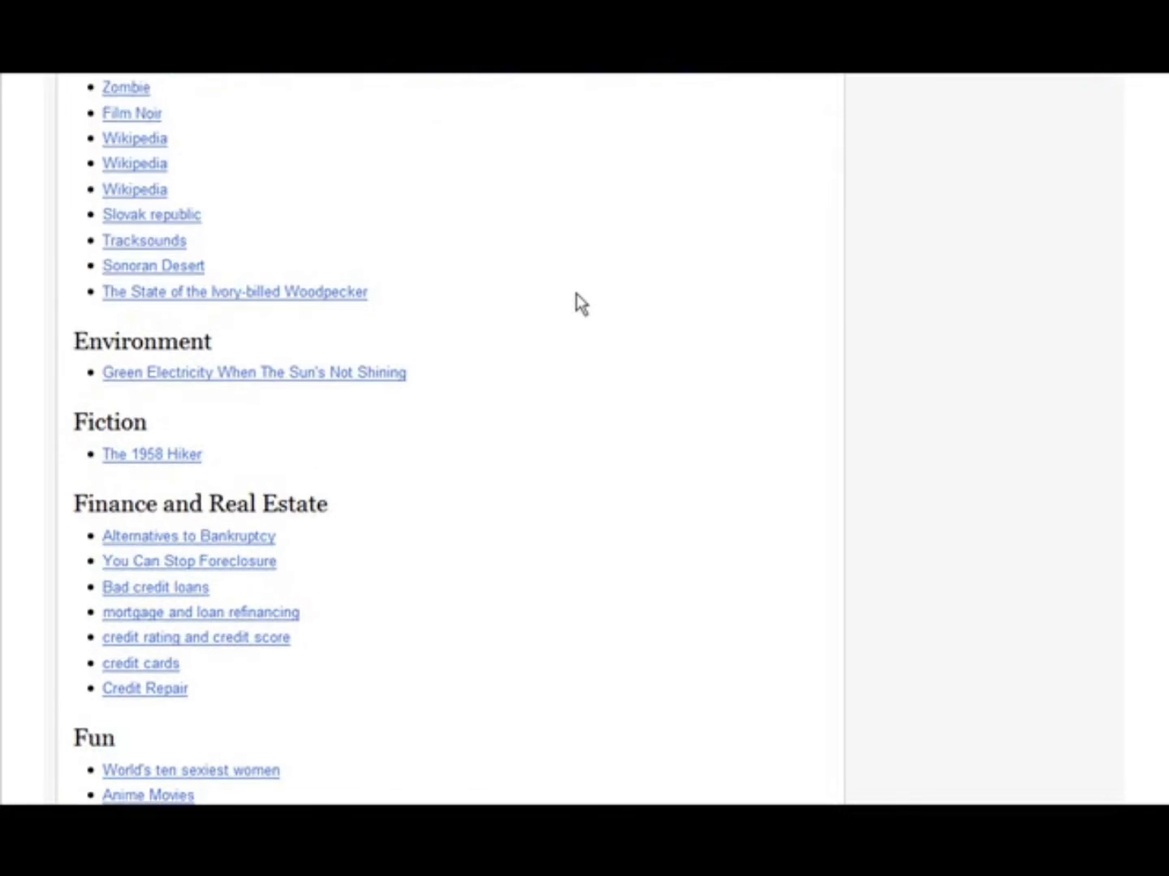
pyautogui.scroll(-8, 598, 295)
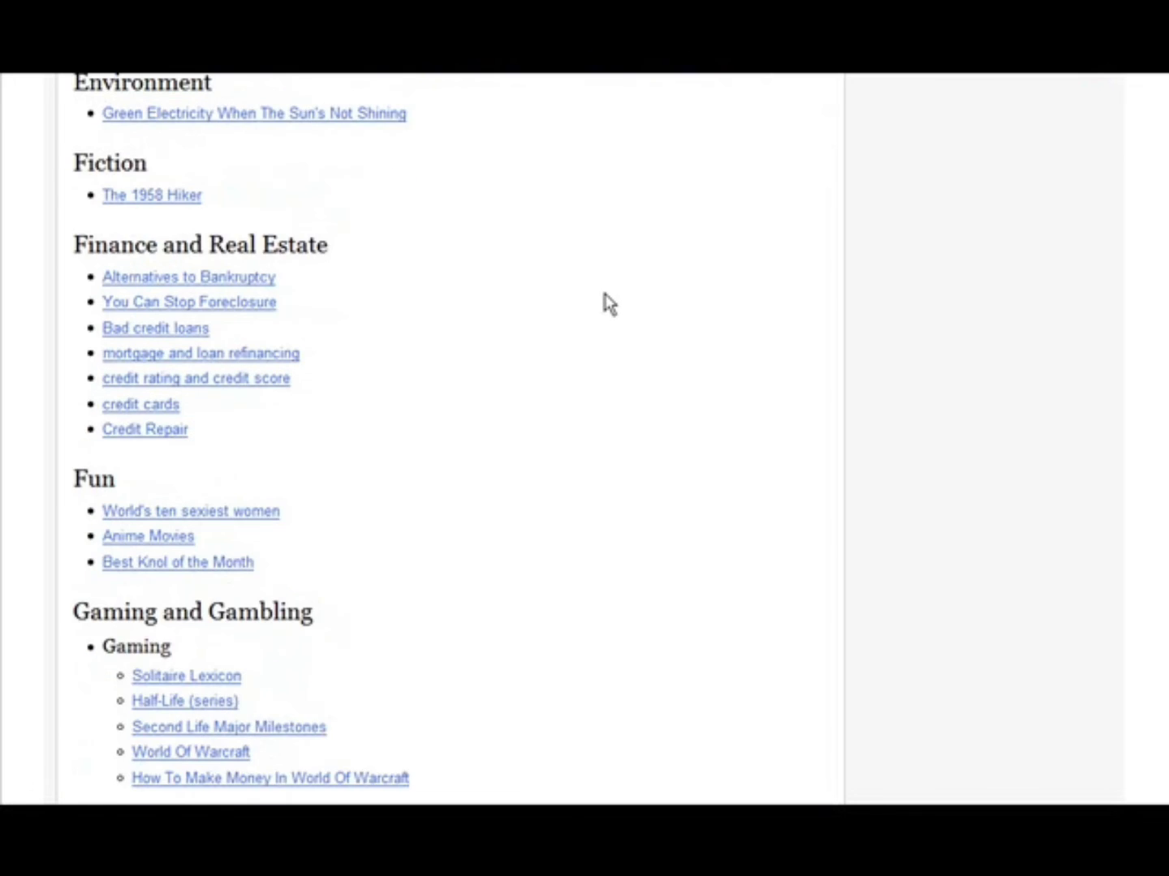
pyautogui.scroll(-4, 605, 294)
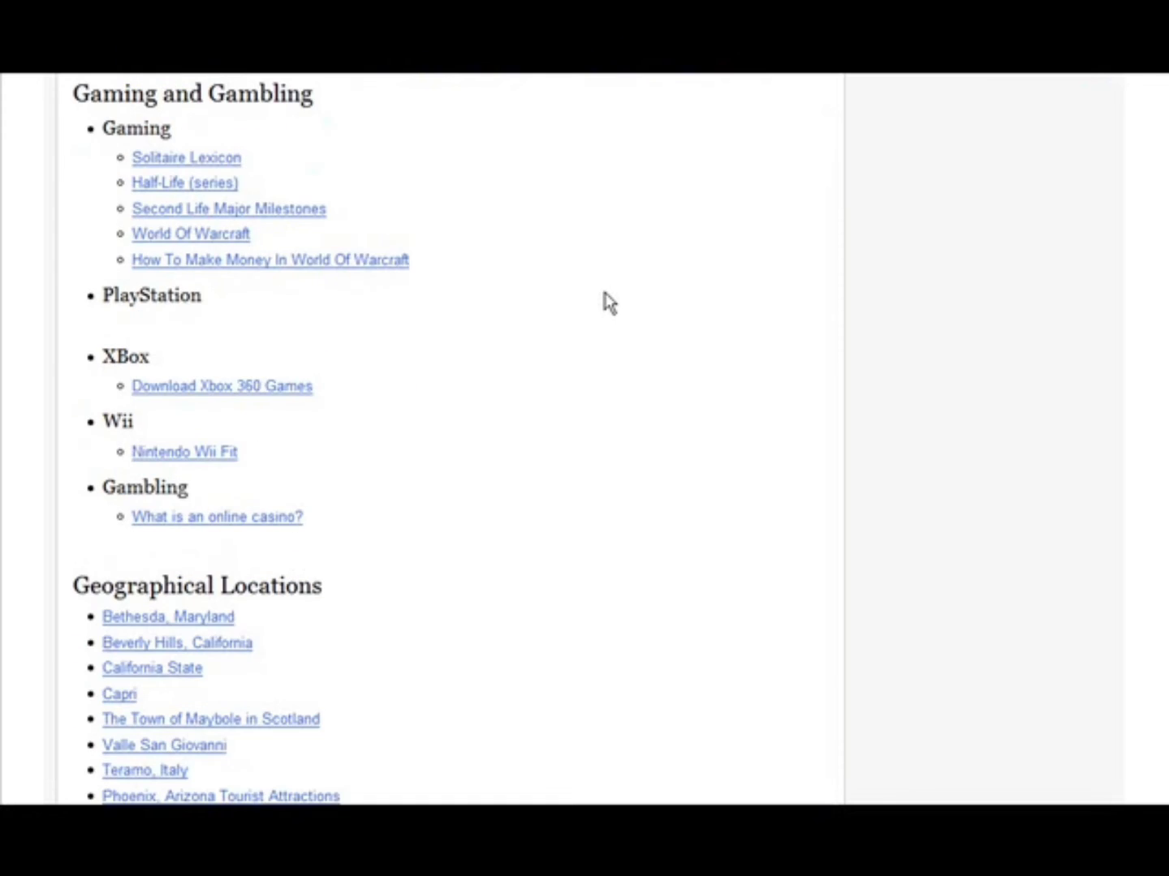
pyautogui.scroll(-8, 605, 302)
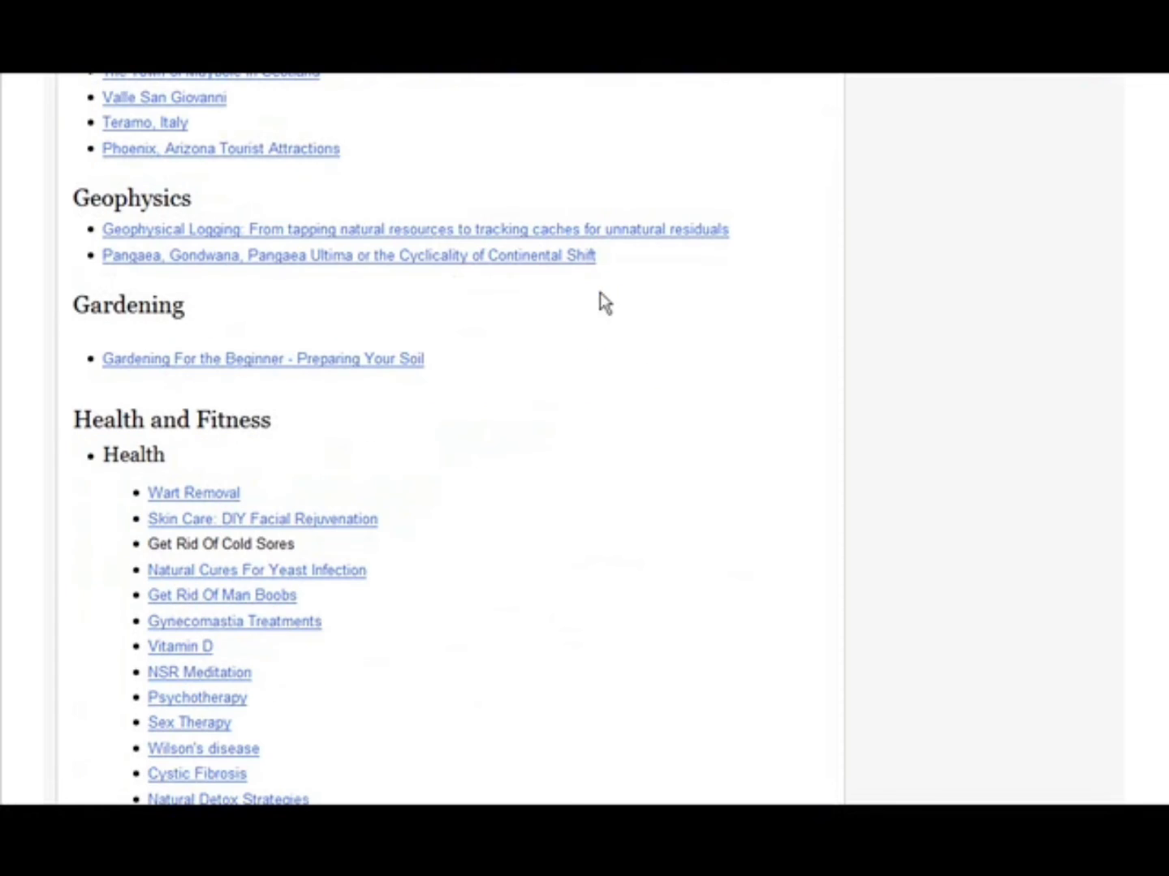
pyautogui.click(248, 362)
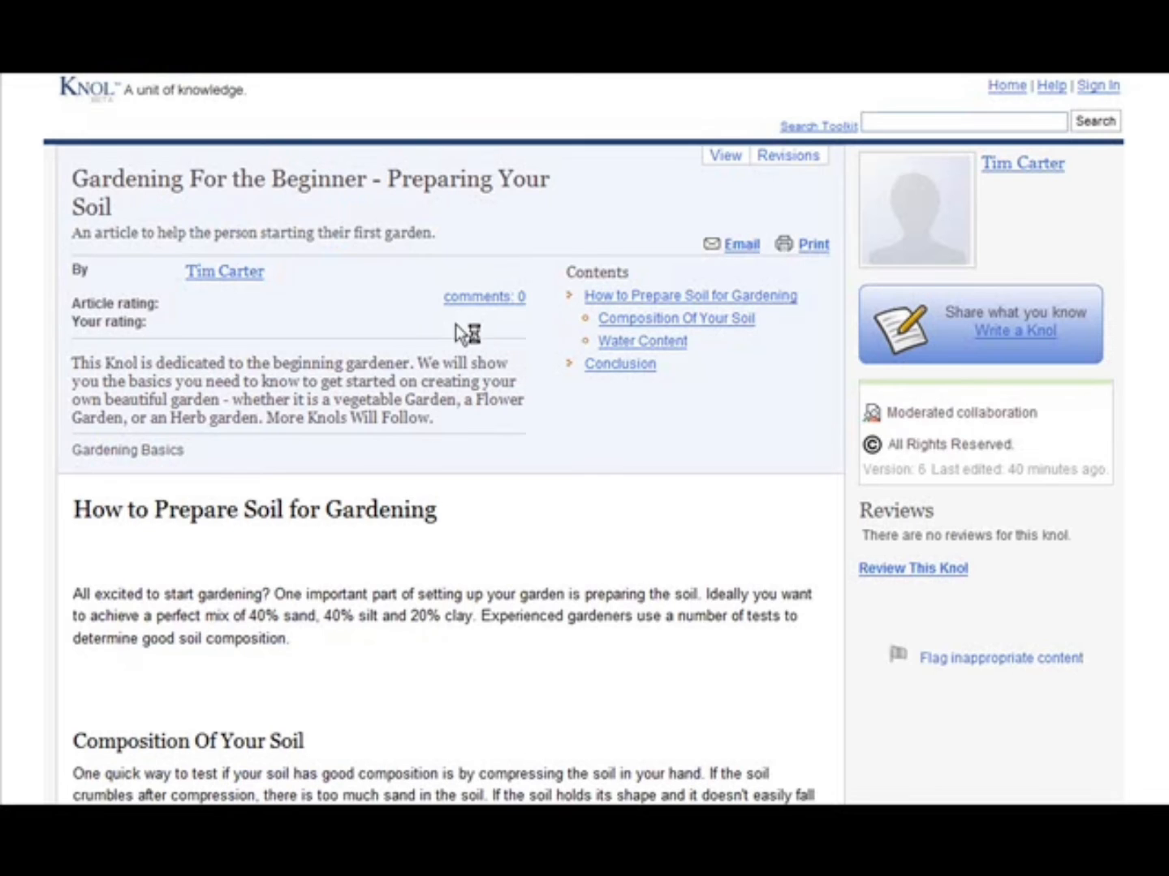
pyautogui.scroll(-2, 507, 314)
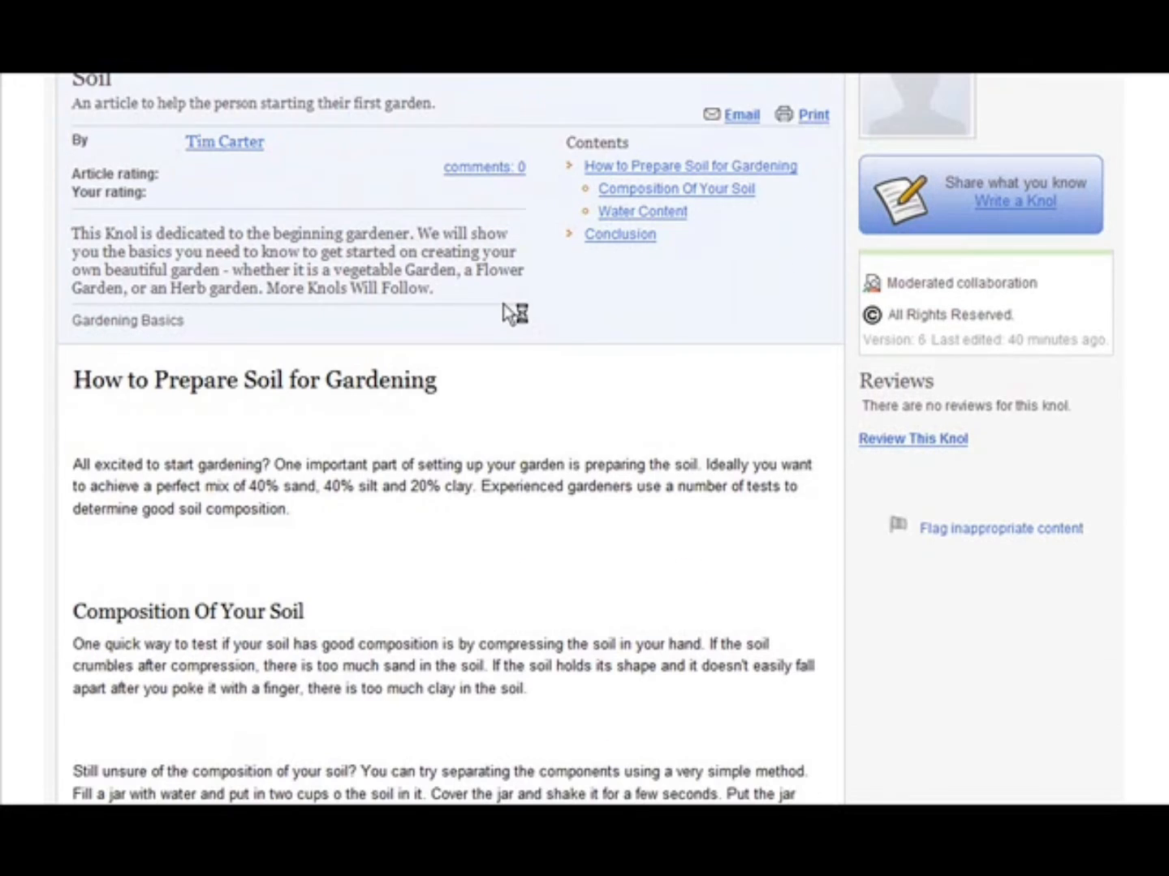
pyautogui.scroll(2, 526, 315)
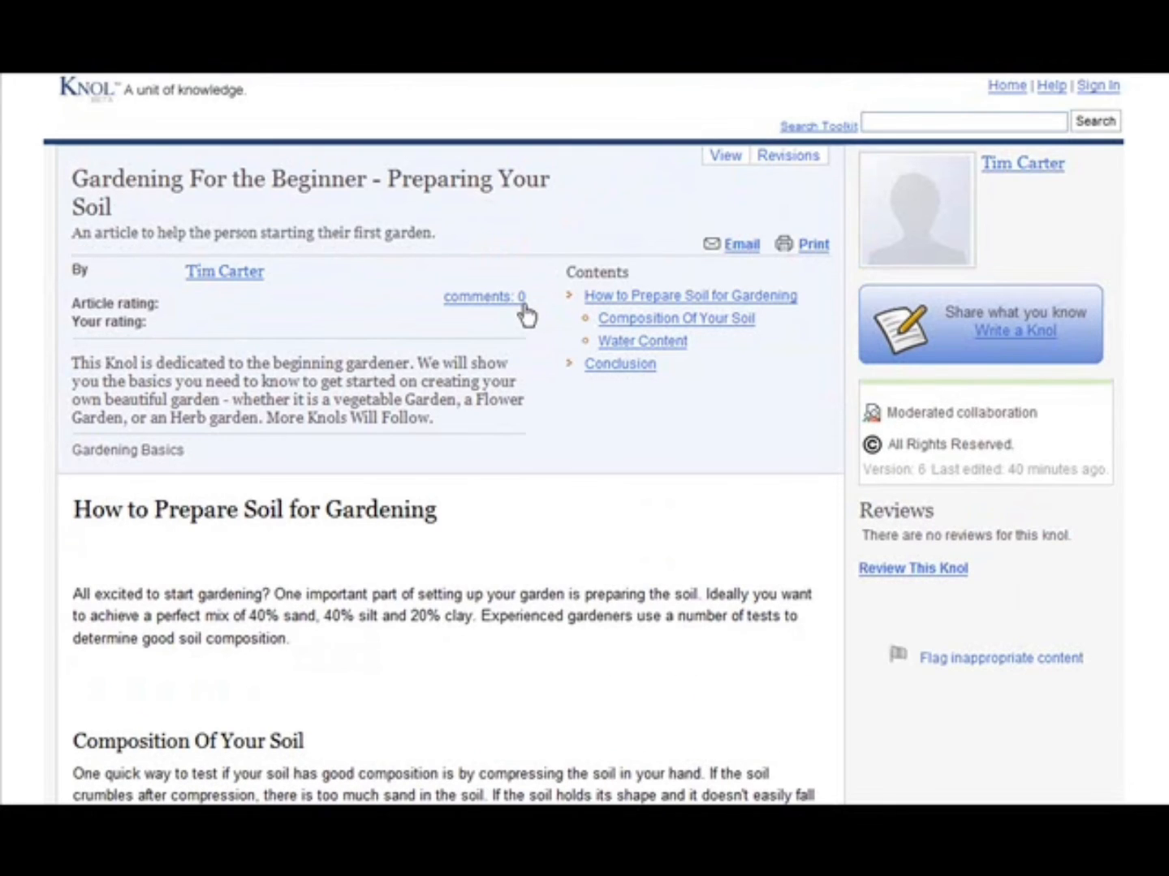
pyautogui.click(522, 305)
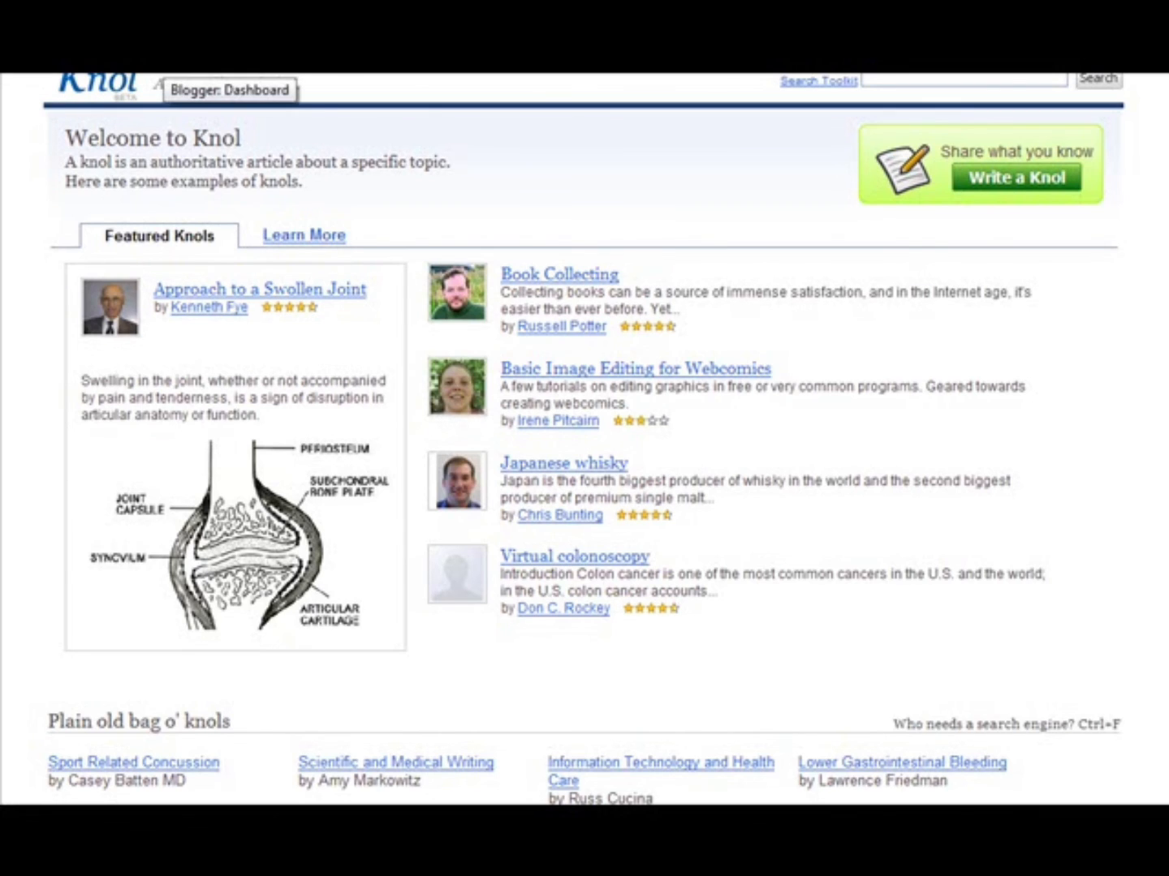
# - Switch to the Blogger dashboard and start creating a blog titled "Beautiful Lawn and Garden"
pyautogui.click(165, 69)
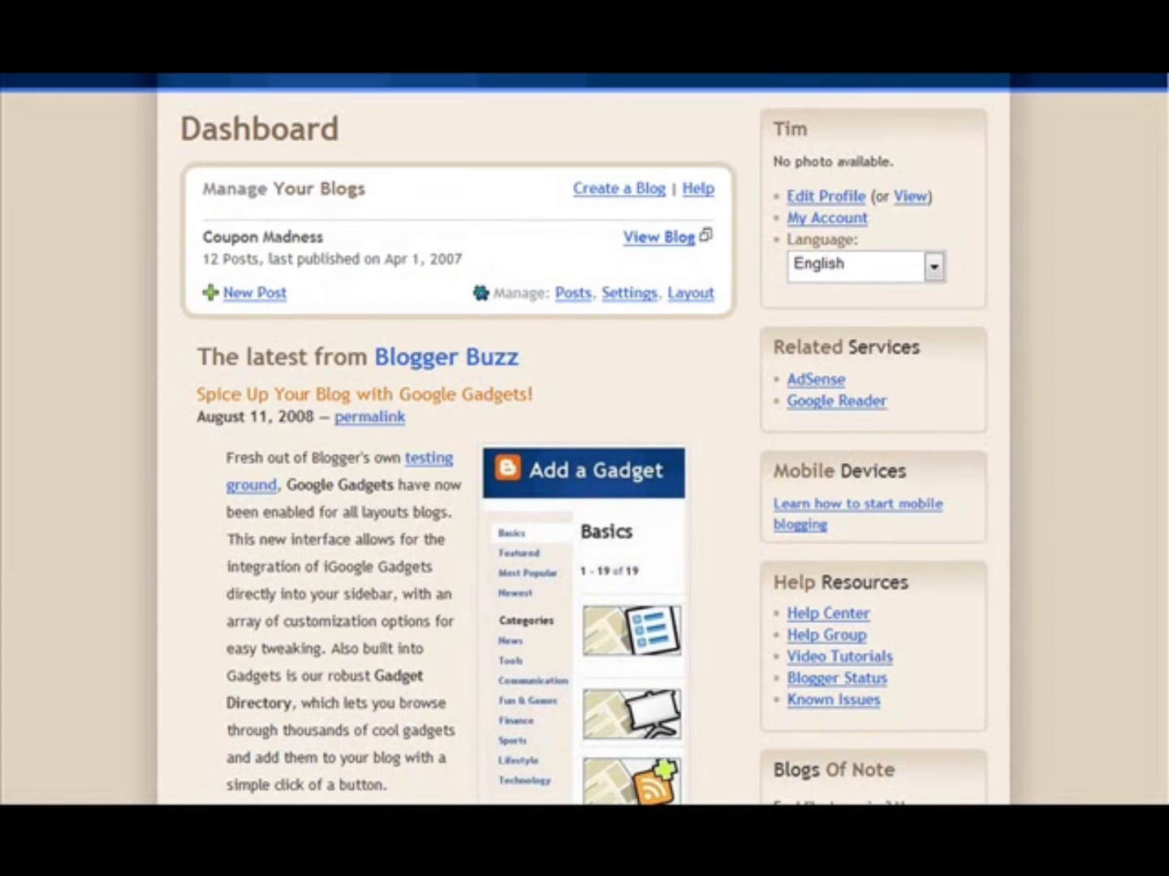
pyautogui.click(614, 190)
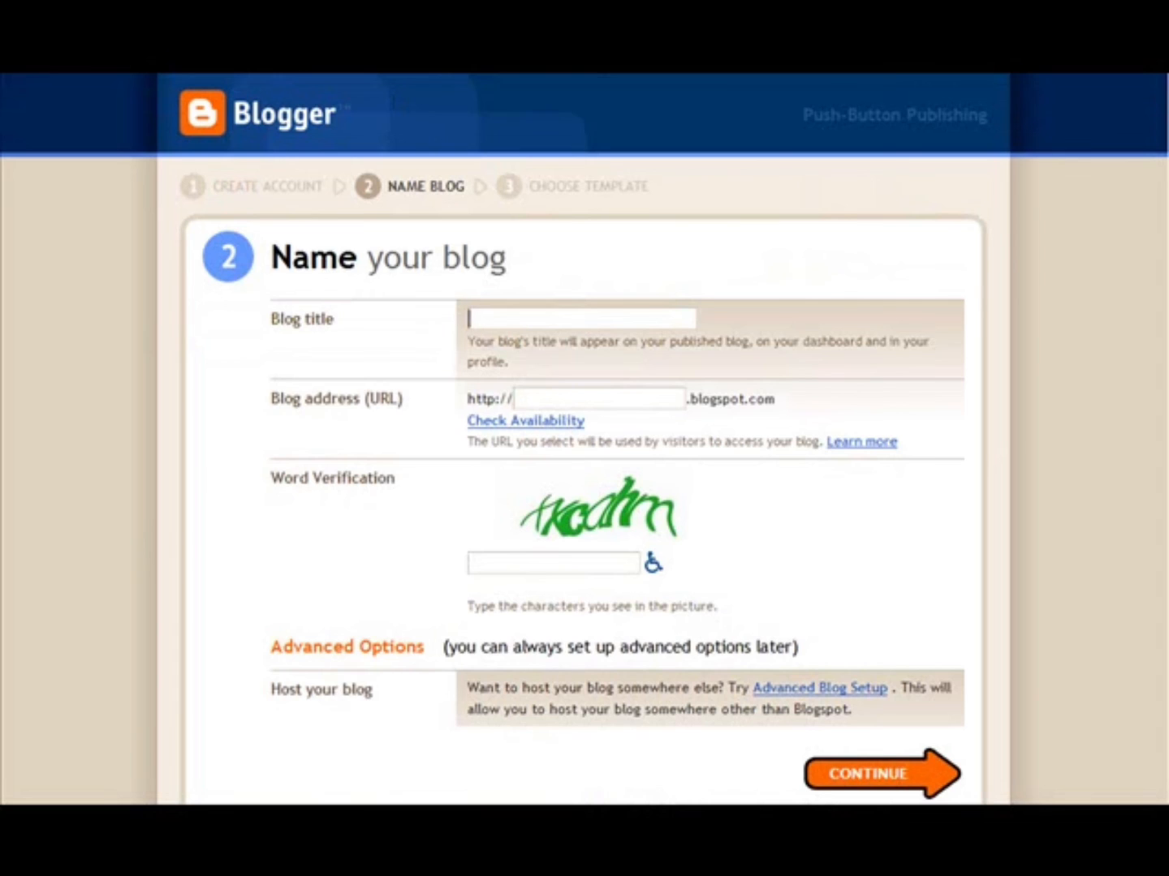
pyautogui.write('Beautiful Lawn and Garden')
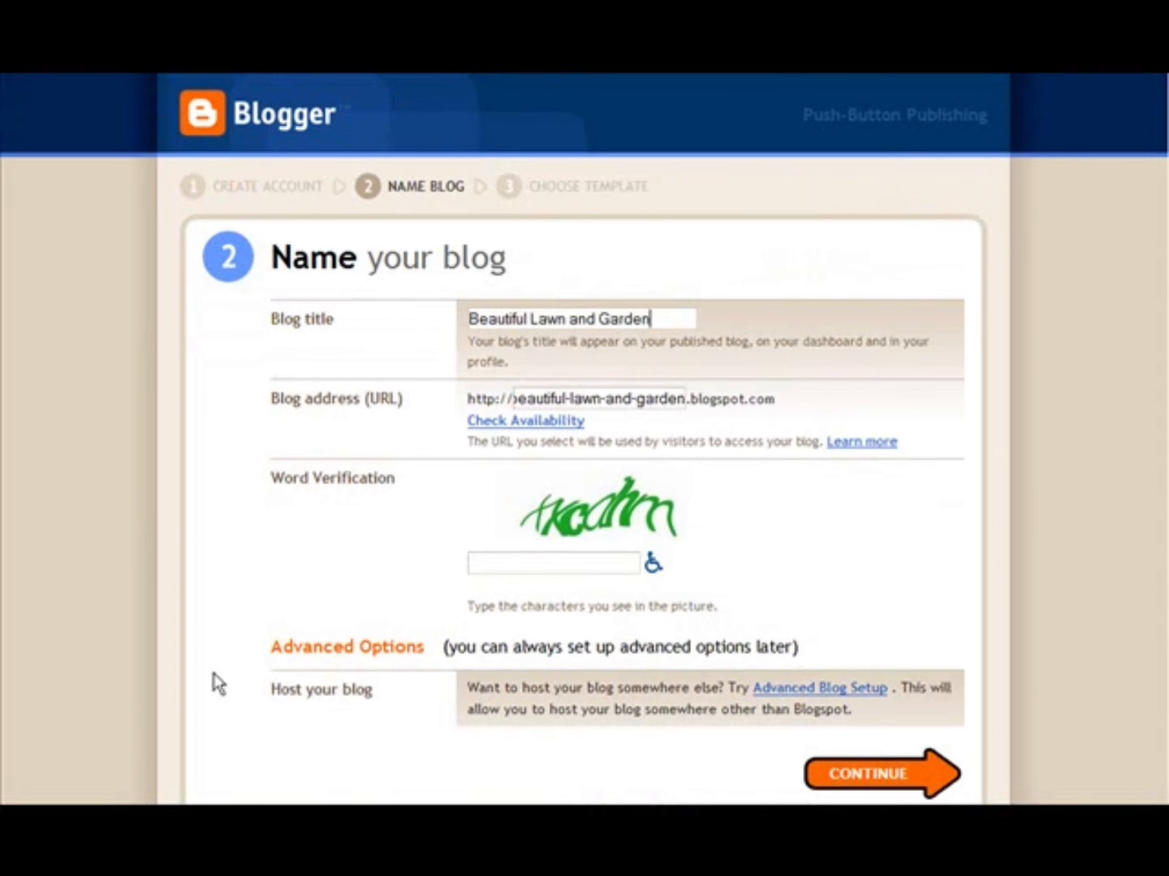
# - Check the blog address's availability, complete the word verification field and continue to the template choice
pyautogui.click(519, 419)
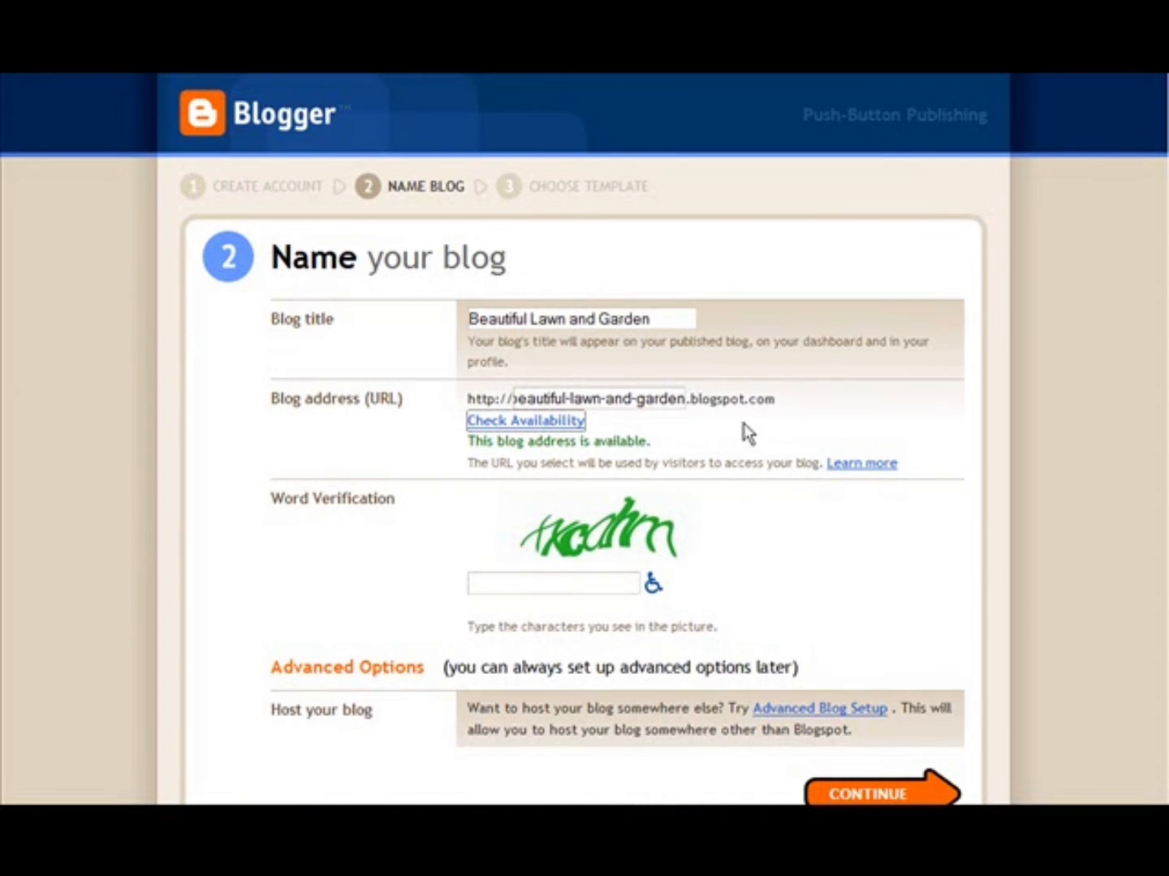
pyautogui.scroll(-3, 781, 487)
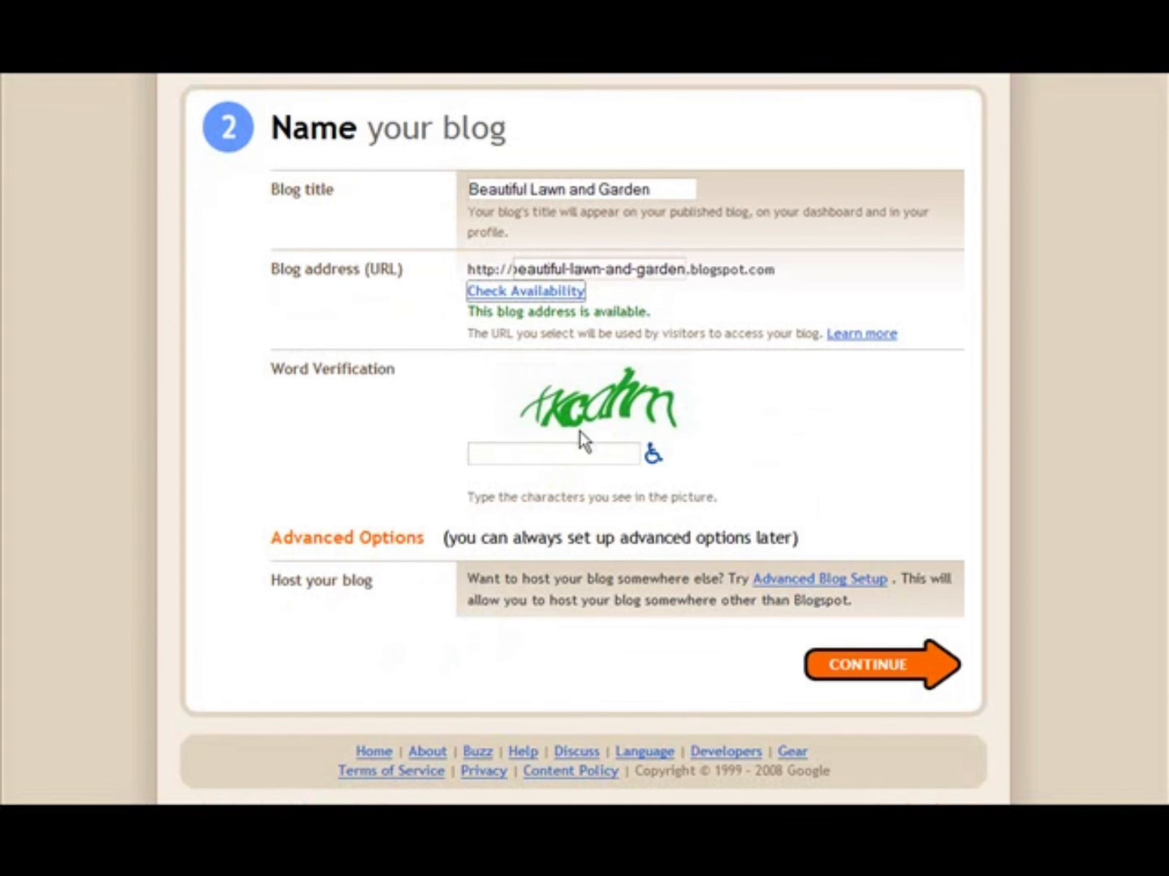
pyautogui.click(500, 457)
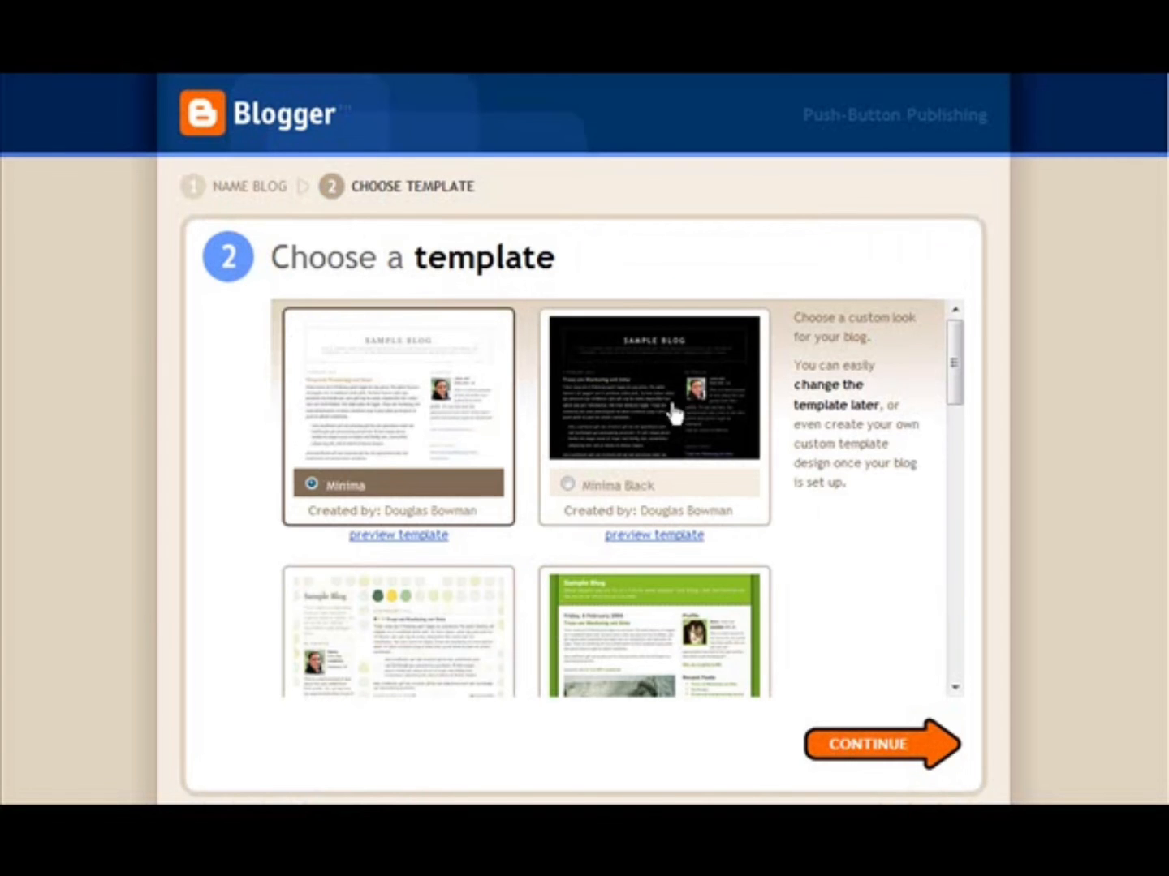
# - Choose the Snapshot template for the new blog and continue to create it
pyautogui.scroll(-3, 885, 503)
pyautogui.scroll(-8, 888, 496)
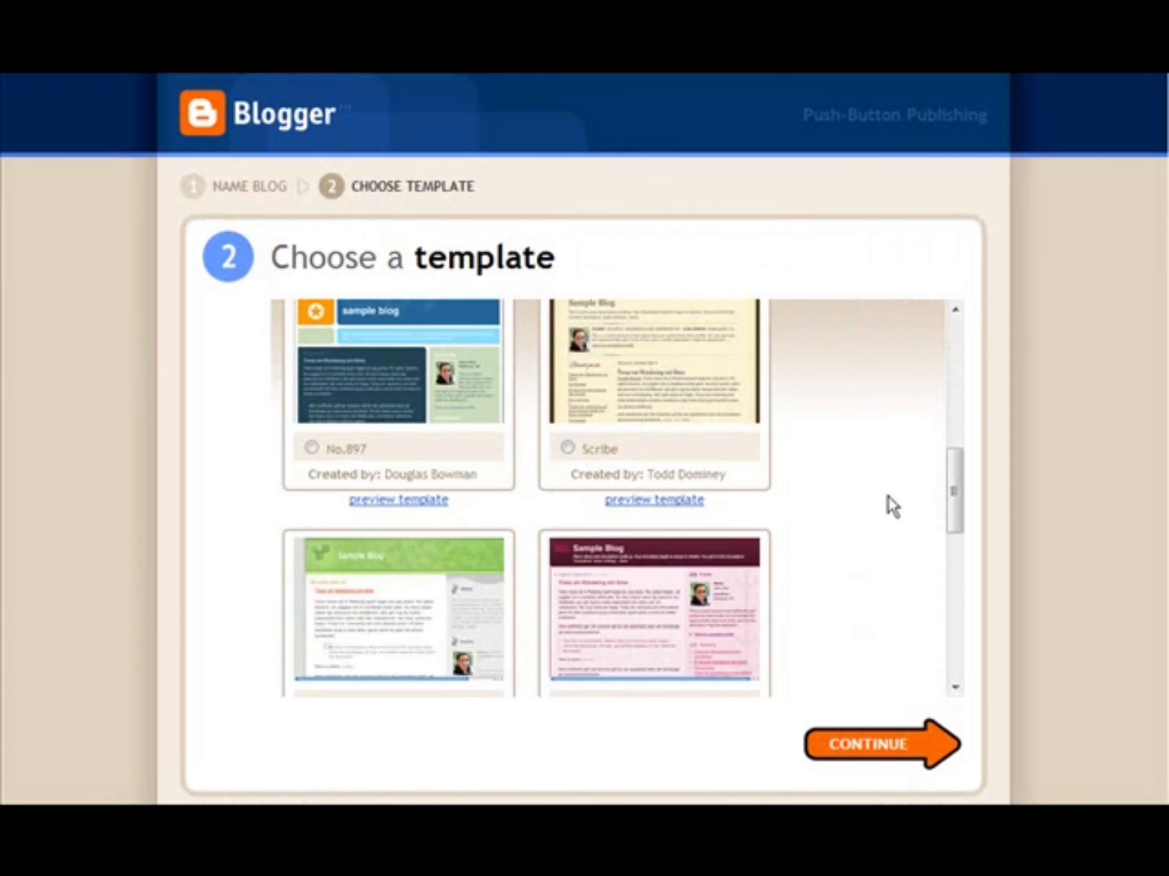
pyautogui.scroll(-6, 886, 496)
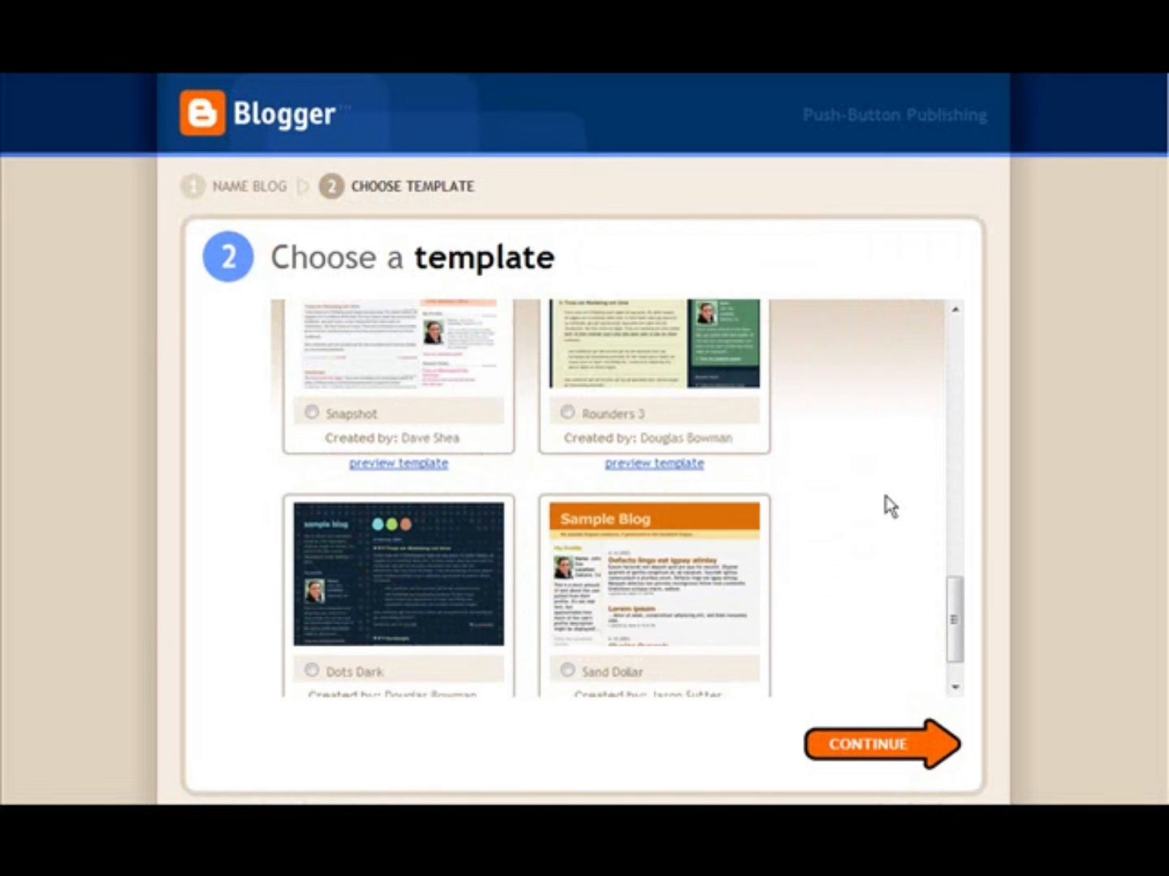
pyautogui.scroll(4, 477, 515)
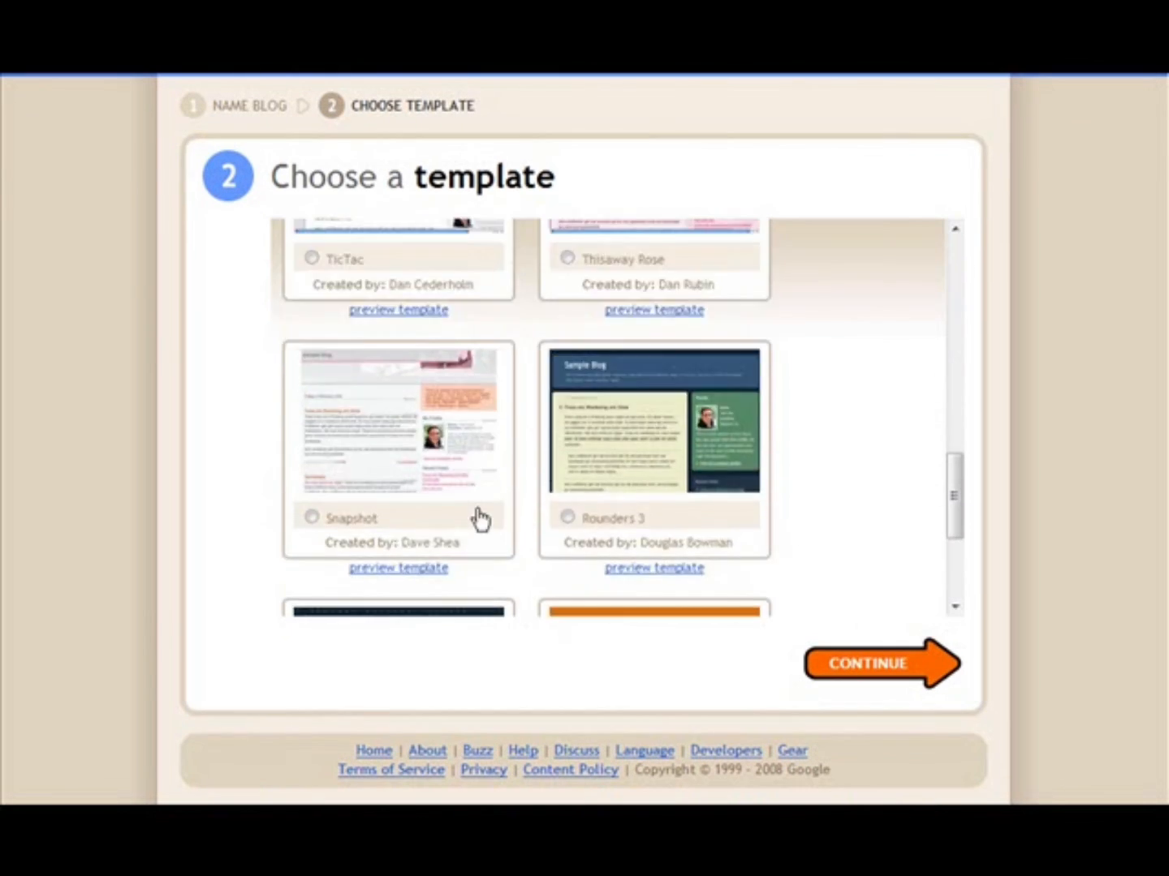
pyautogui.click(402, 517)
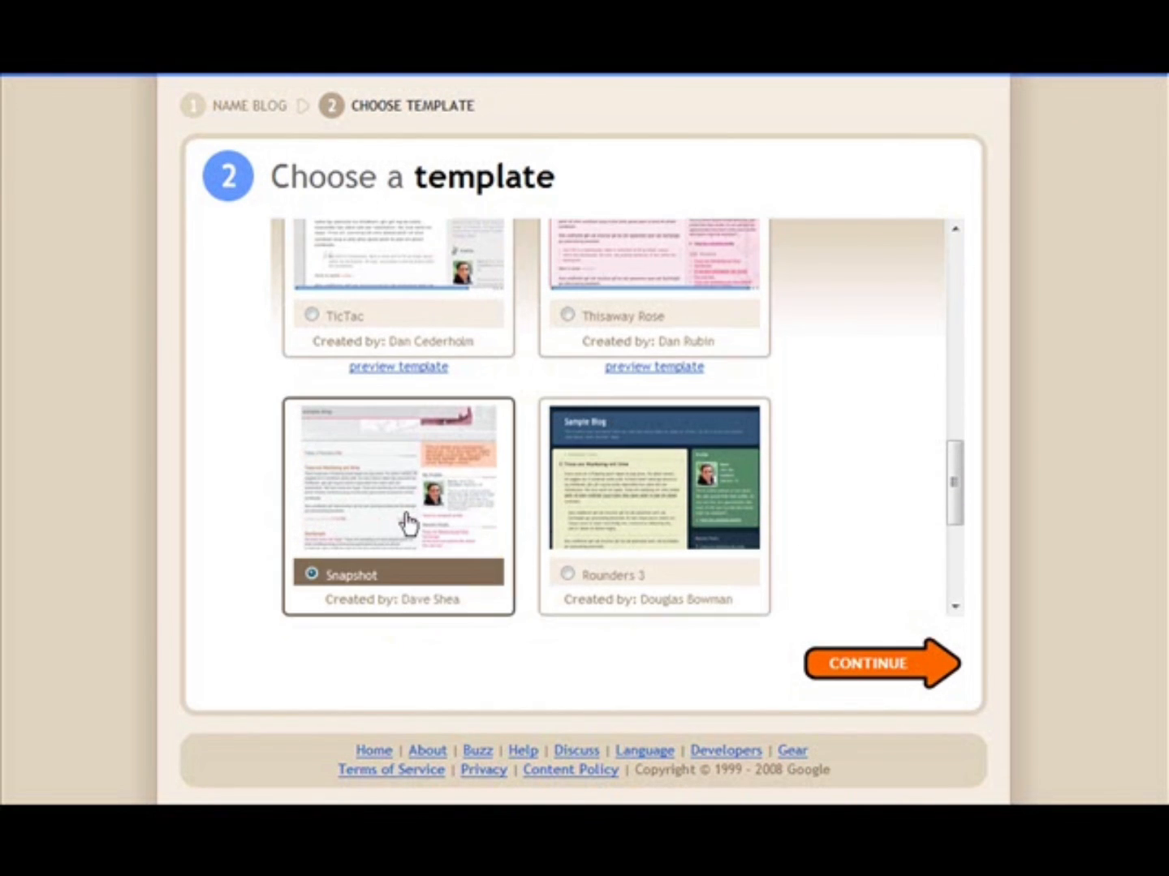
pyautogui.click(874, 666)
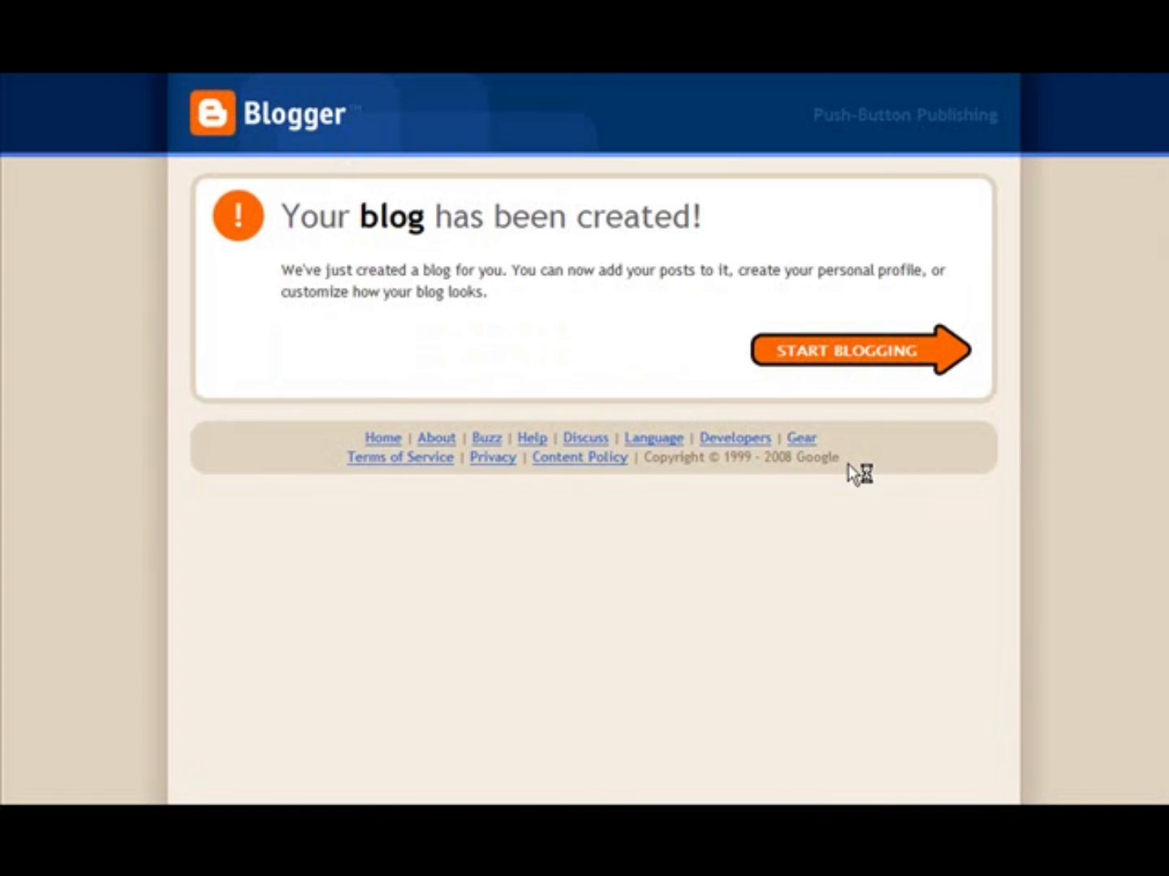
# - Start the post "Gaining an Understanding of Home Gardening" and end its article text with "For more gardening facts - see mt Knol by clicking here"
pyautogui.click(840, 362)
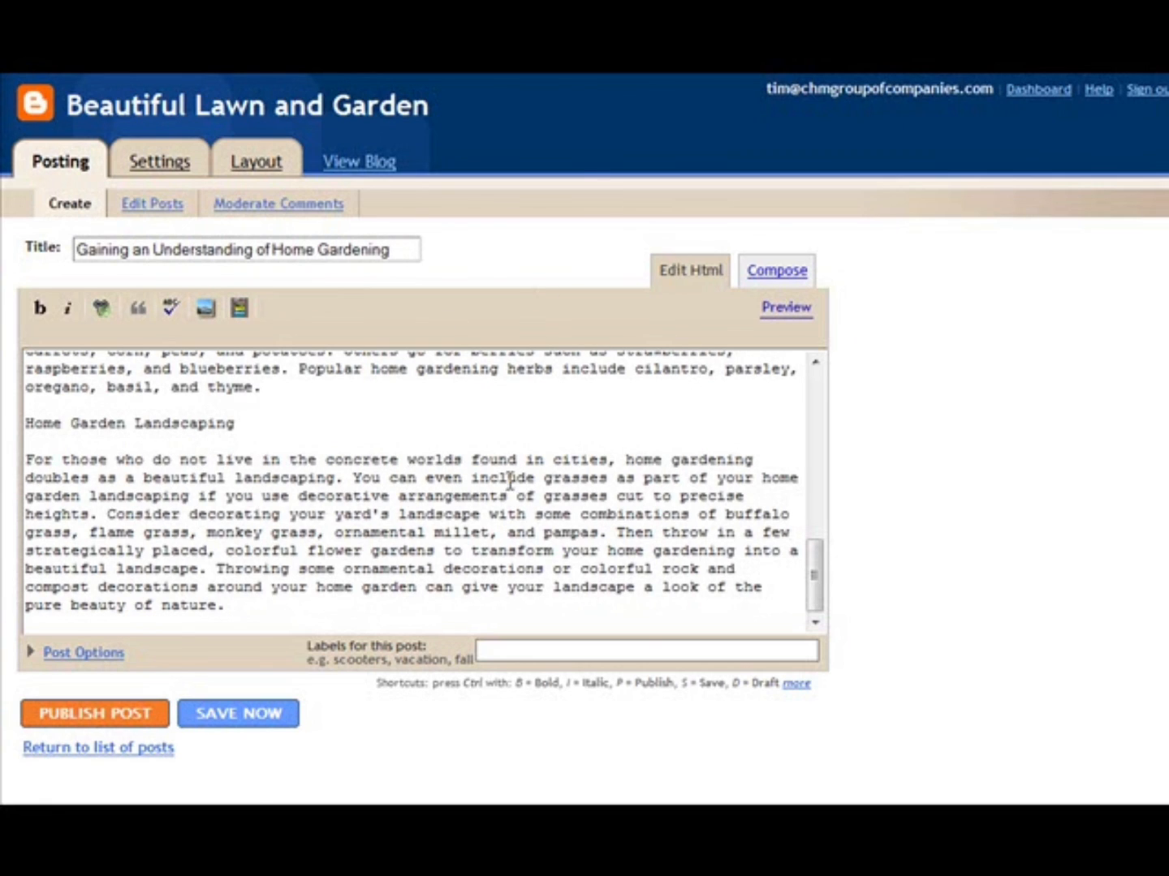
pyautogui.click(243, 606)
pyautogui.press('Return')
pyautogui.press('Return')
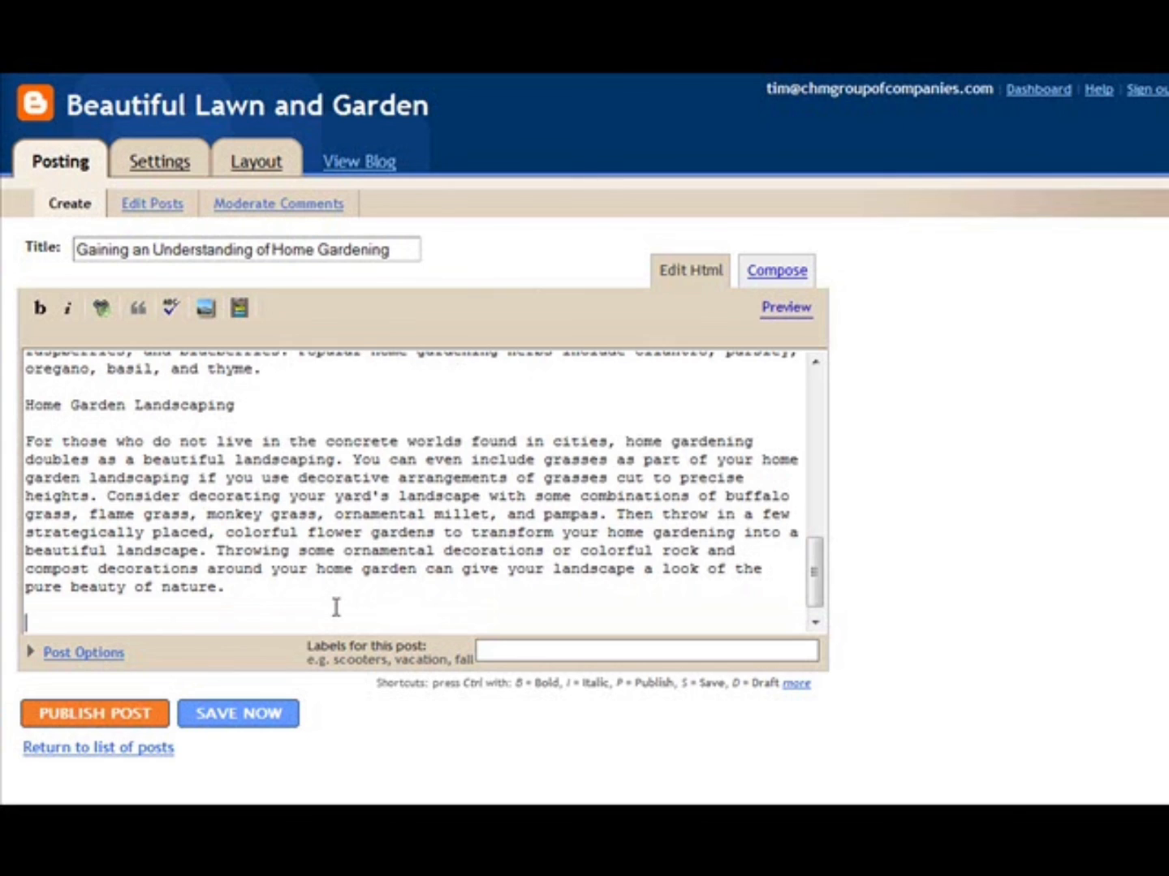
pyautogui.write('For')
pyautogui.write('more gardening facts - see mt Knol by clicking here')
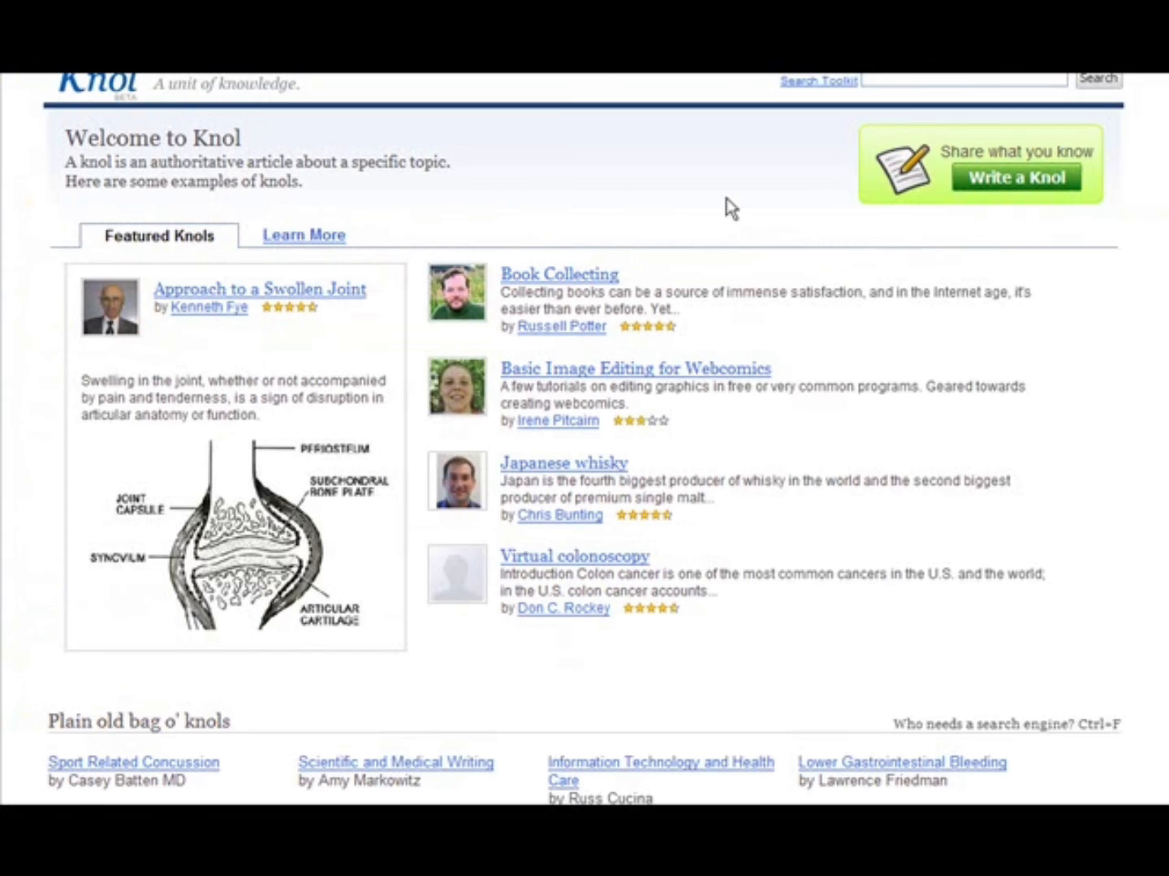
# - Switch to Knol, copy the link address of "Gardening For the Beginner - Preparing Your Soil" from the own knols list, and return to the Blogger post
pyautogui.scroll(1, 888, 138)
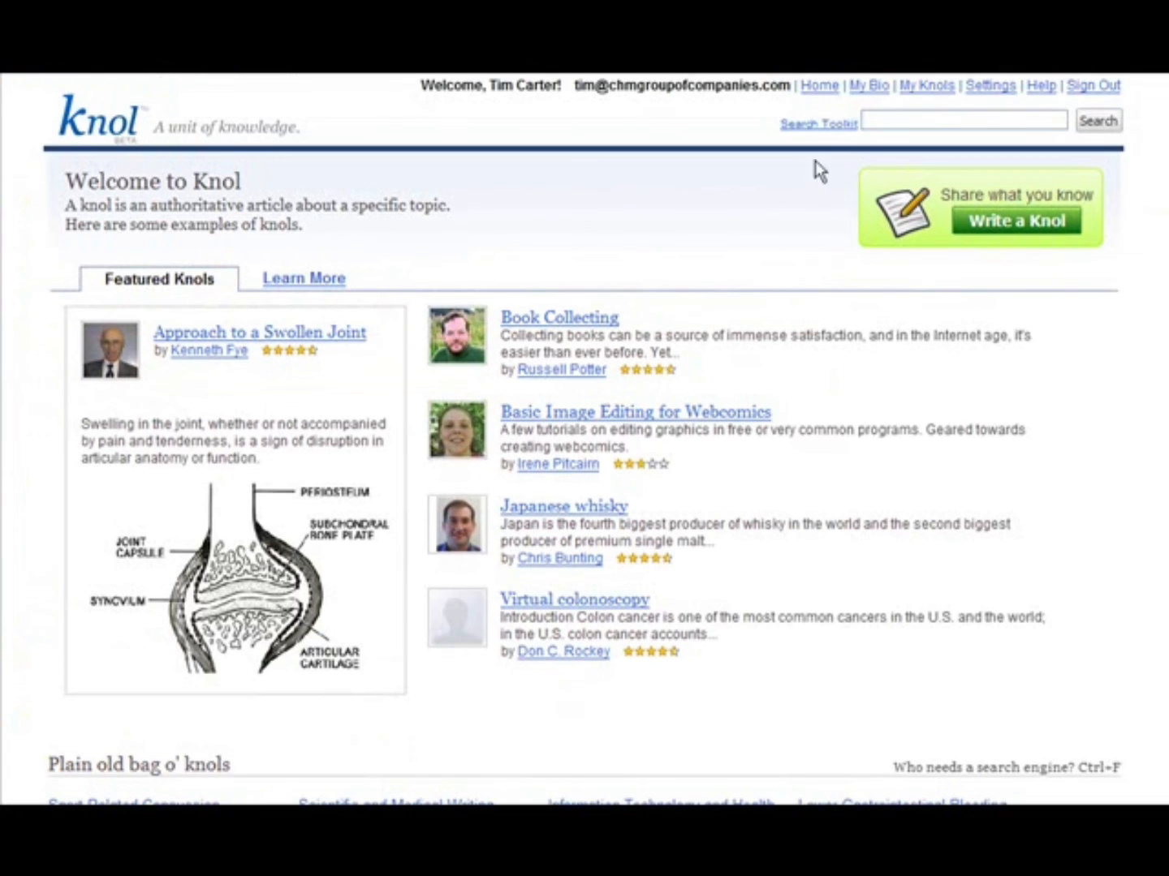
pyautogui.click(916, 88)
pyautogui.rightClick(407, 274)
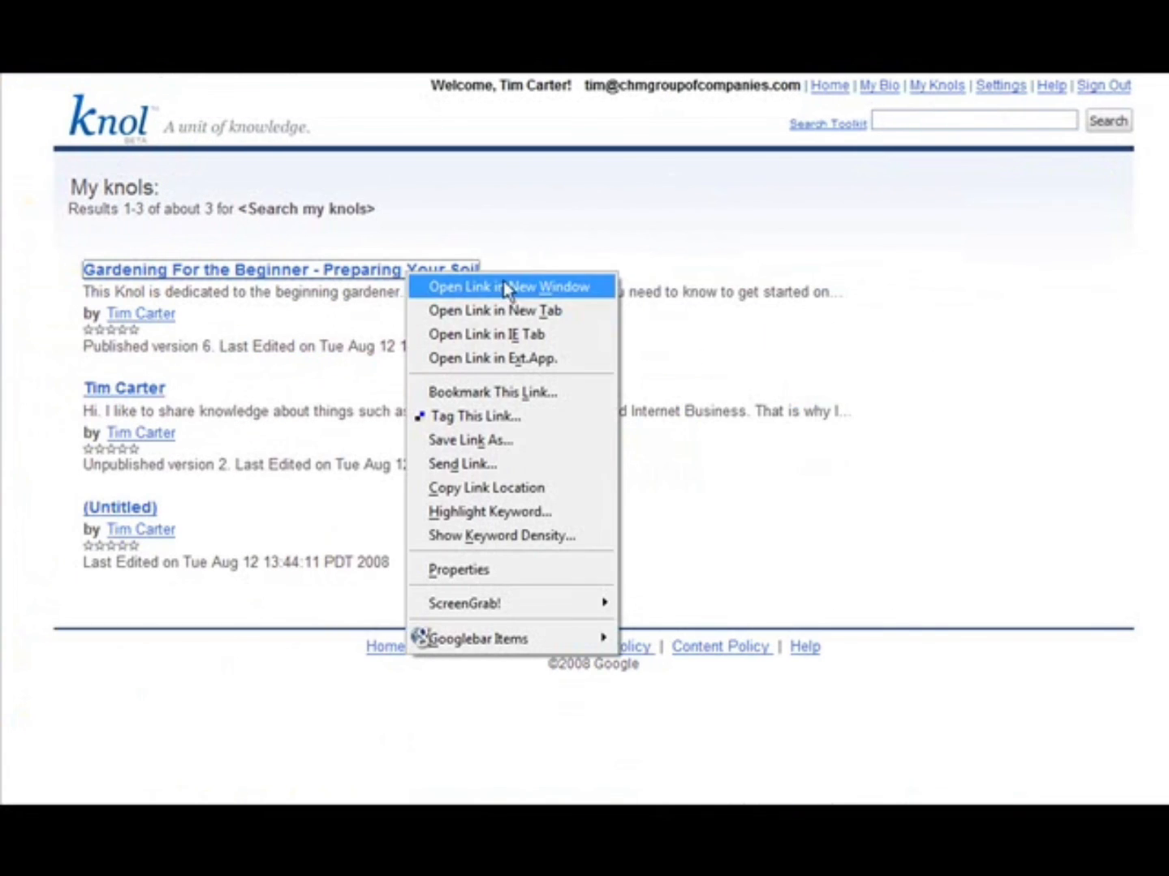
pyautogui.click(520, 487)
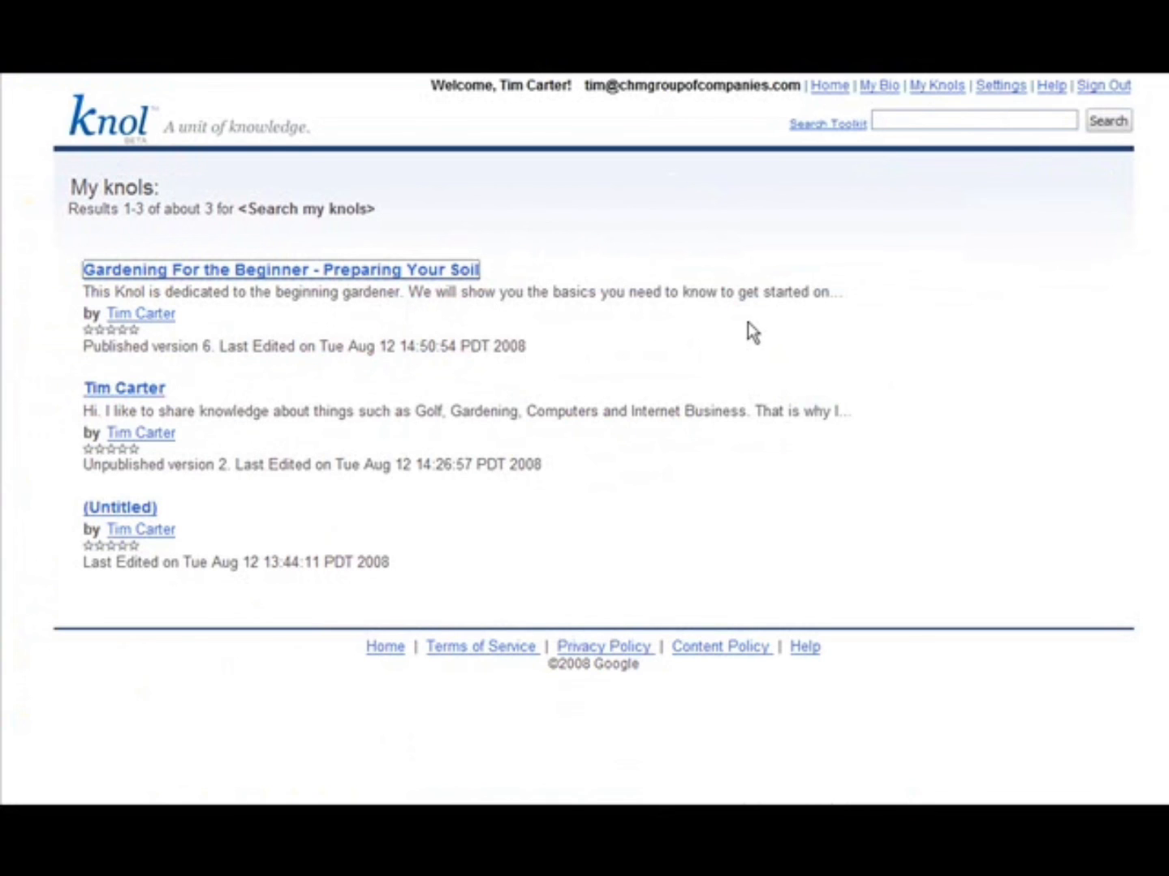
pyautogui.hotkey('alt', 'Tab')
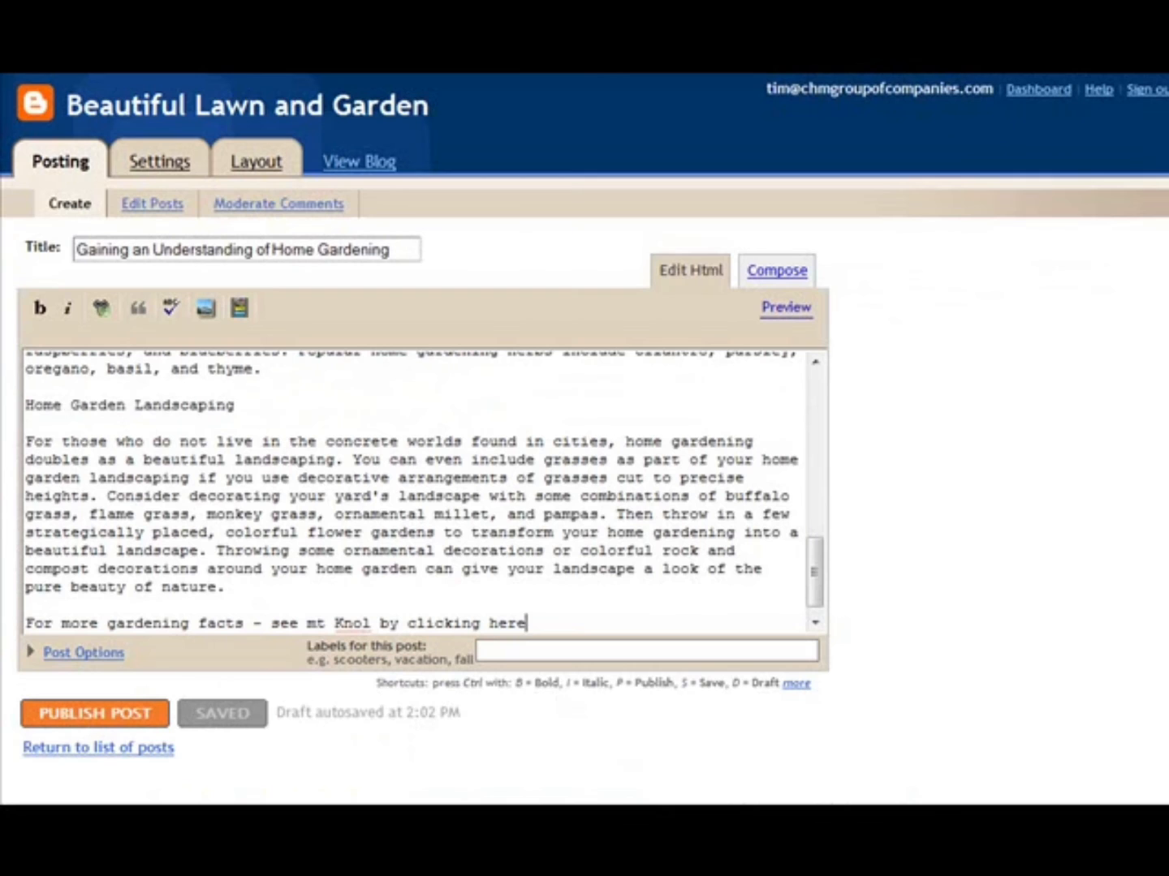
# - Link the post's whole closing line to the copied Knol address and publish the post
pyautogui.moveTo(26, 621); pyautogui.dragTo(556, 623)
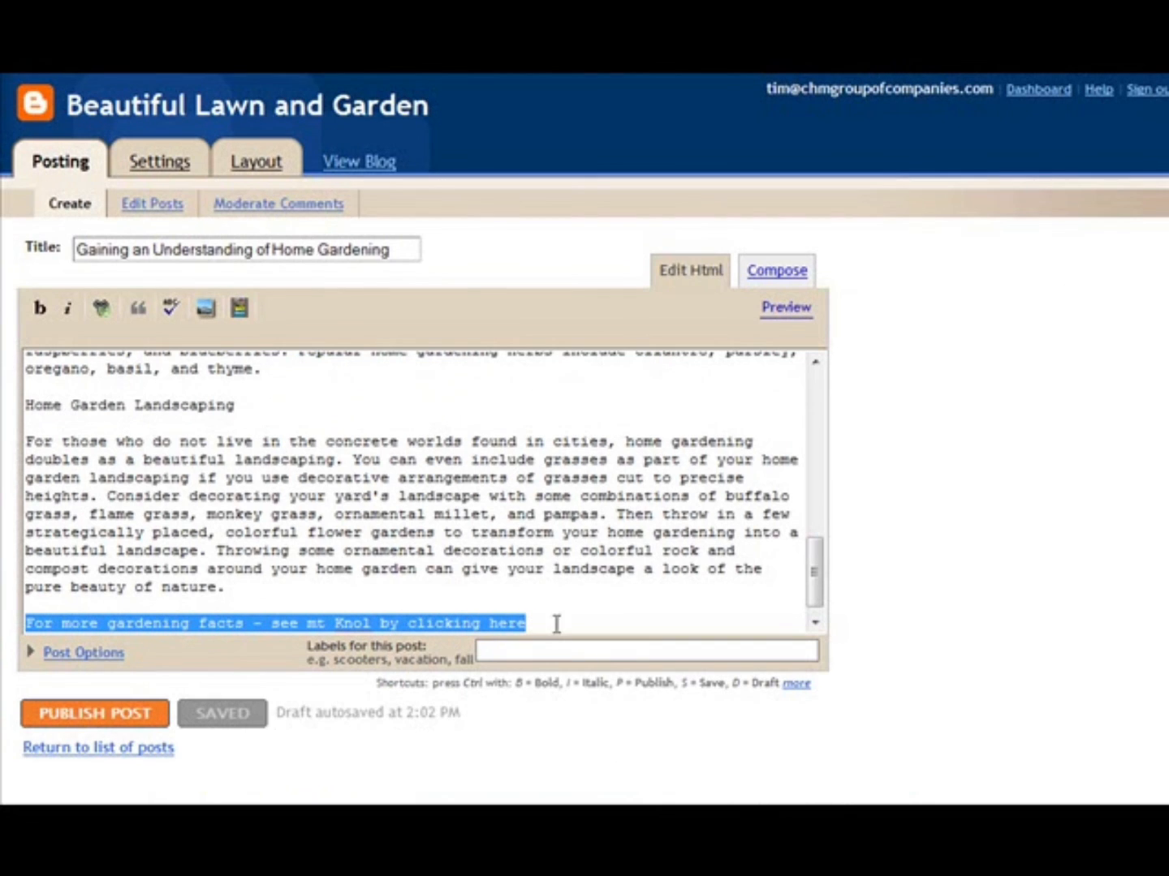
pyautogui.click(102, 310)
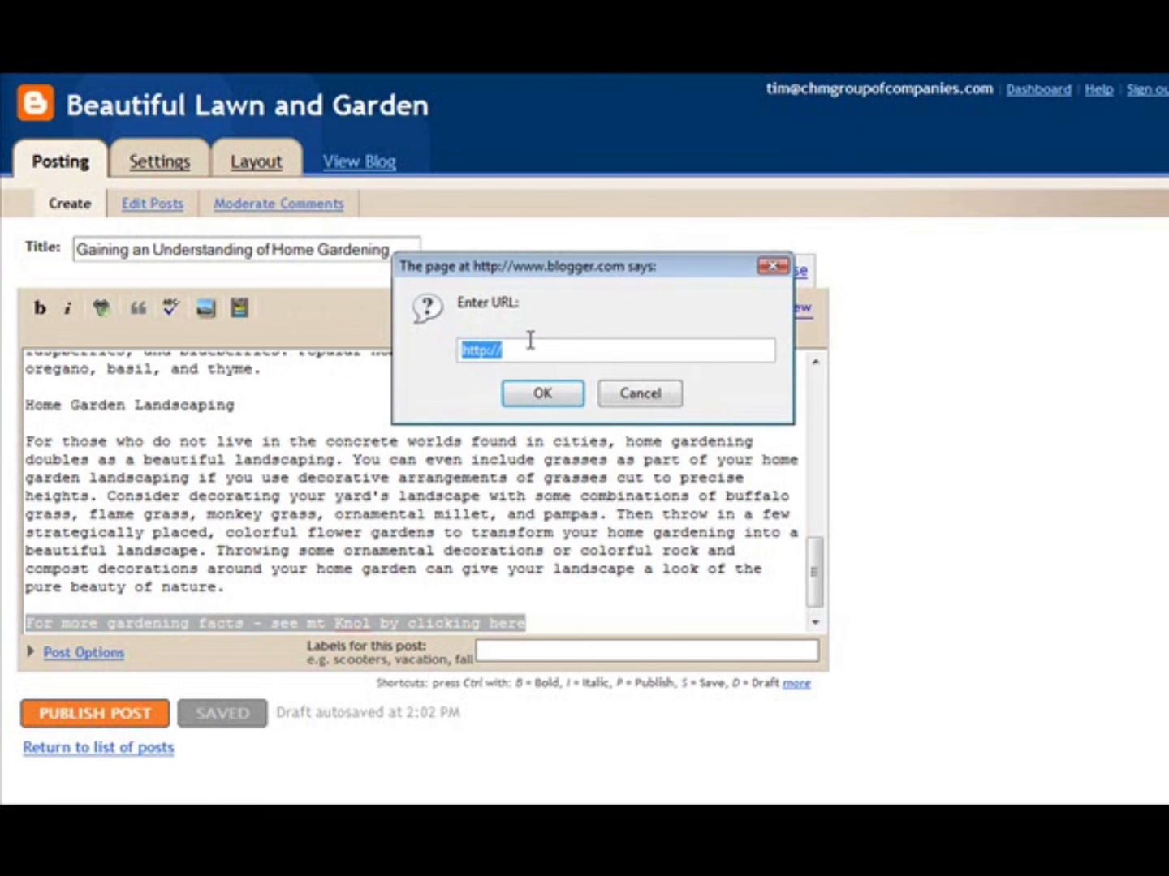
pyautogui.hotkey('ctrl', 'v')
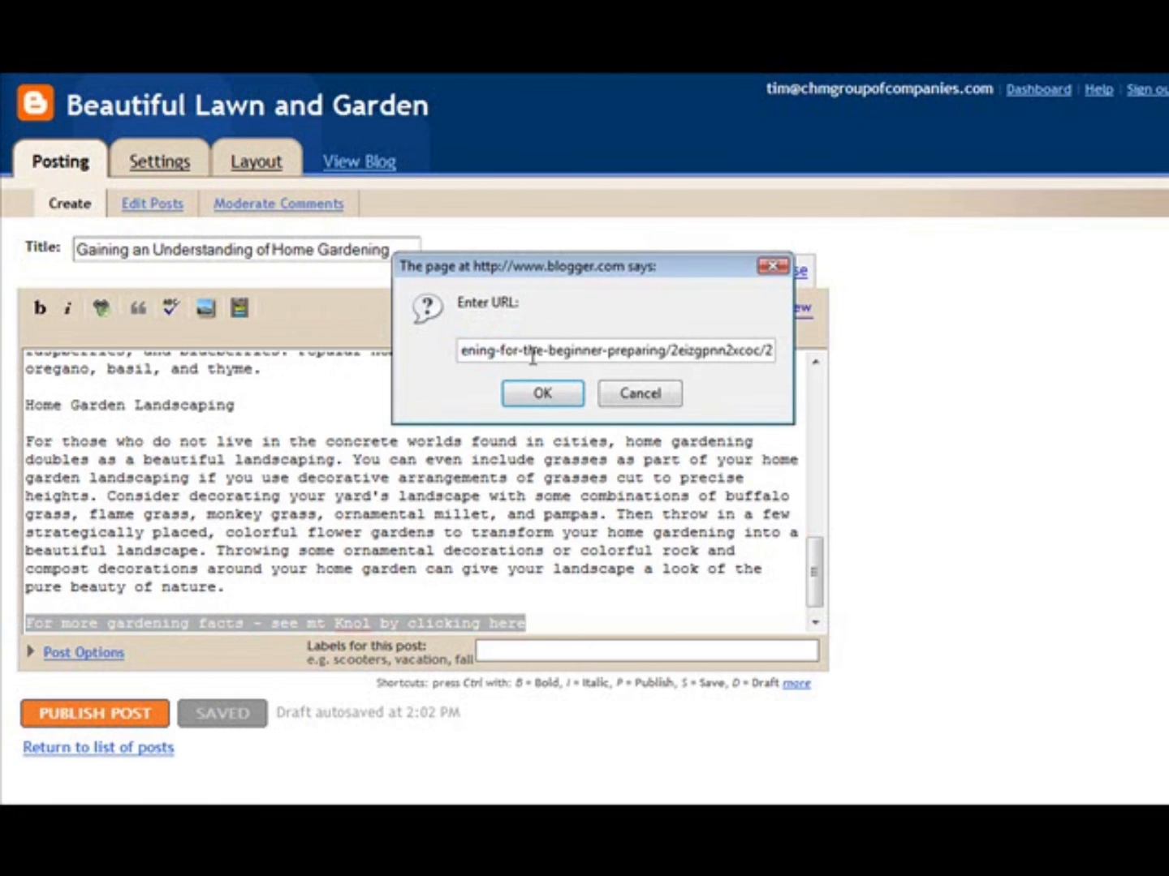
pyautogui.click(542, 396)
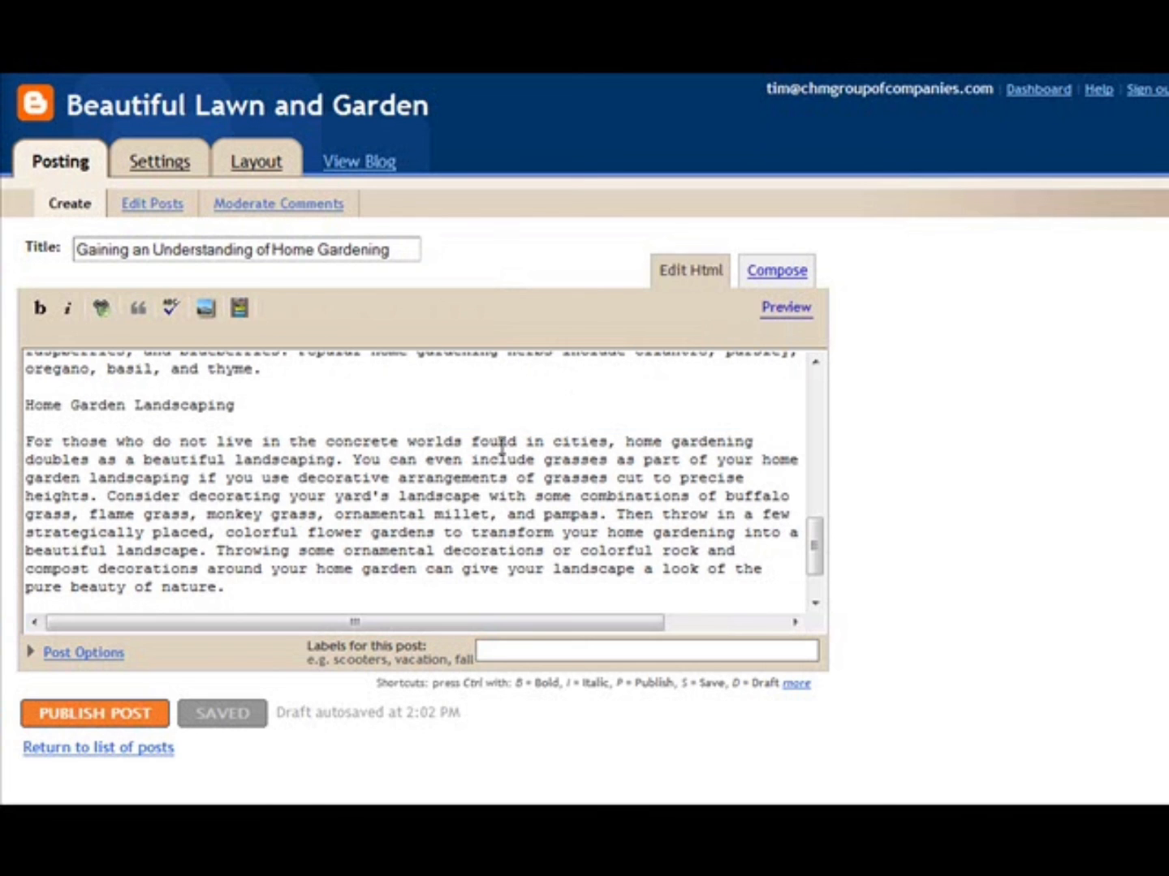
pyautogui.scroll(-2, 348, 537)
pyautogui.click(489, 587)
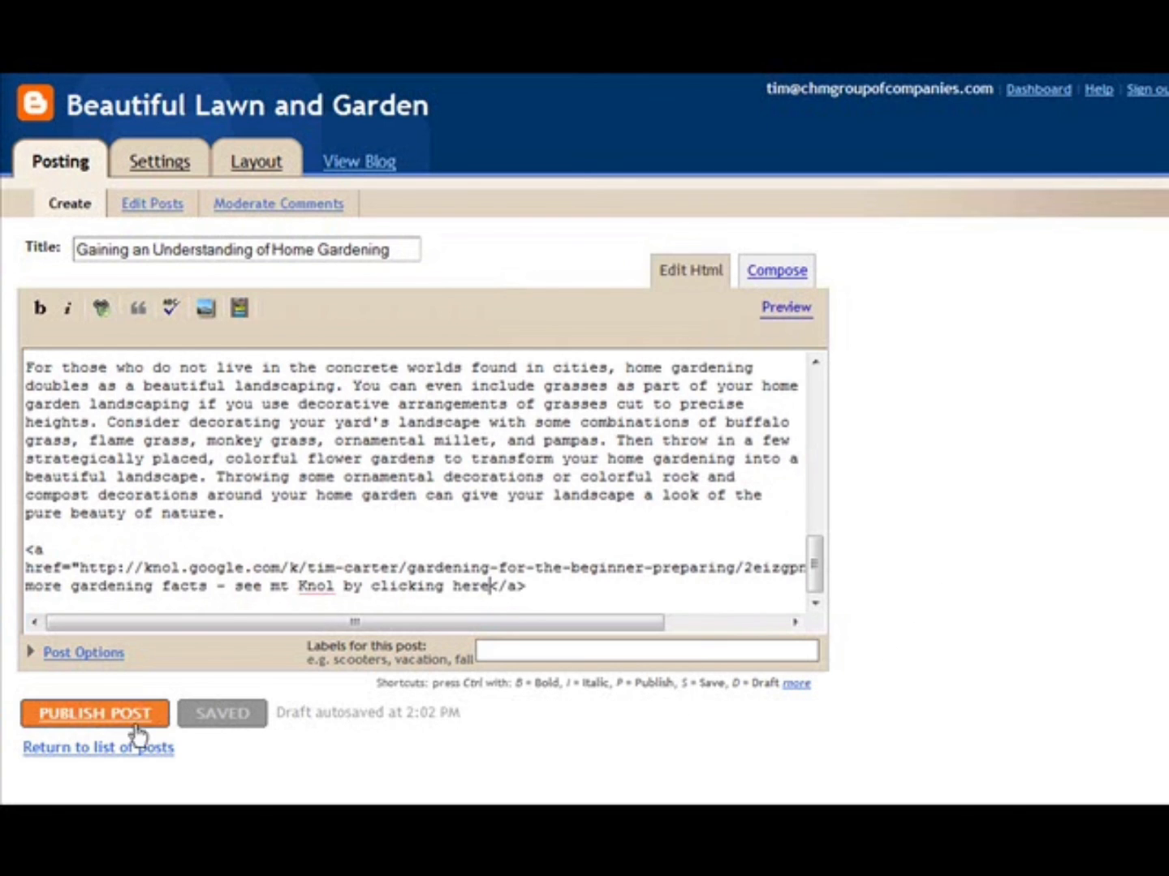
pyautogui.click(90, 722)
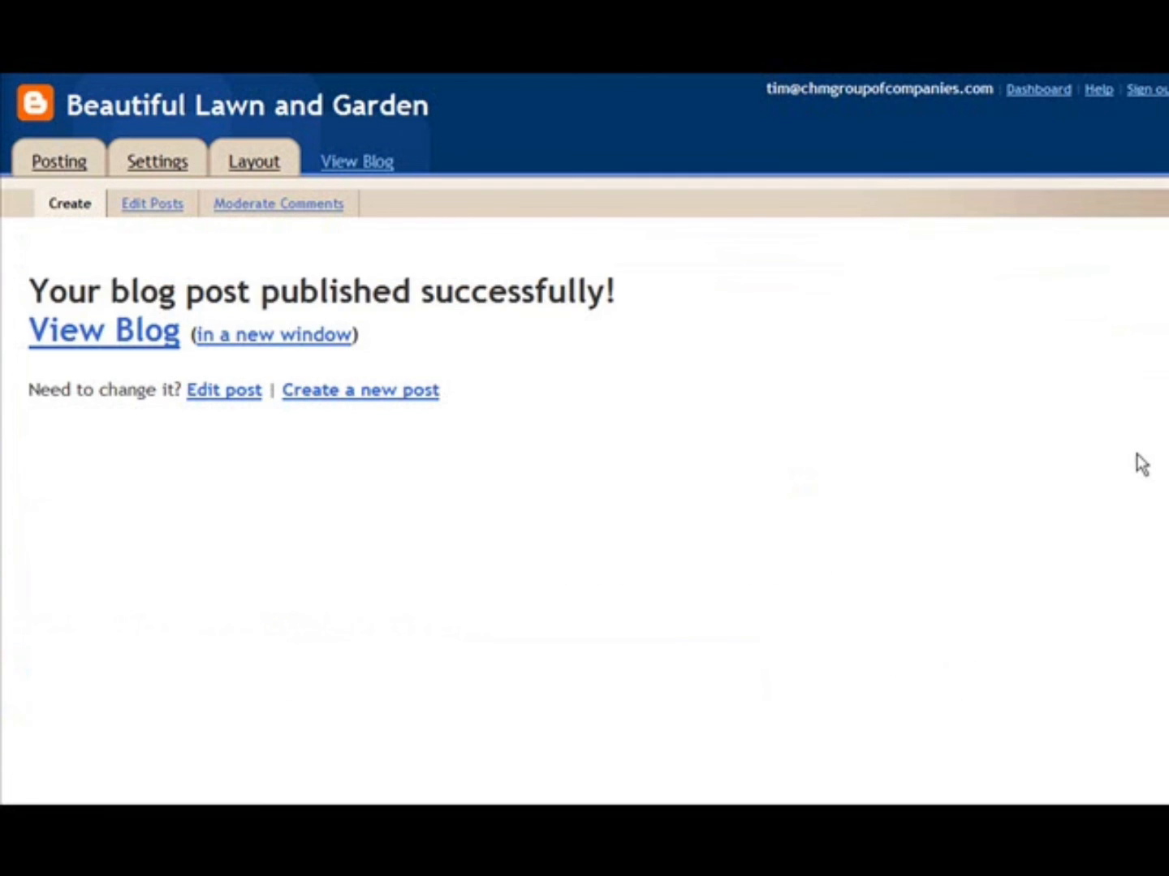
# - View the published blog in a new window and follow the post's closing link to check that it leads to the gardening knol
pyautogui.click(325, 347)
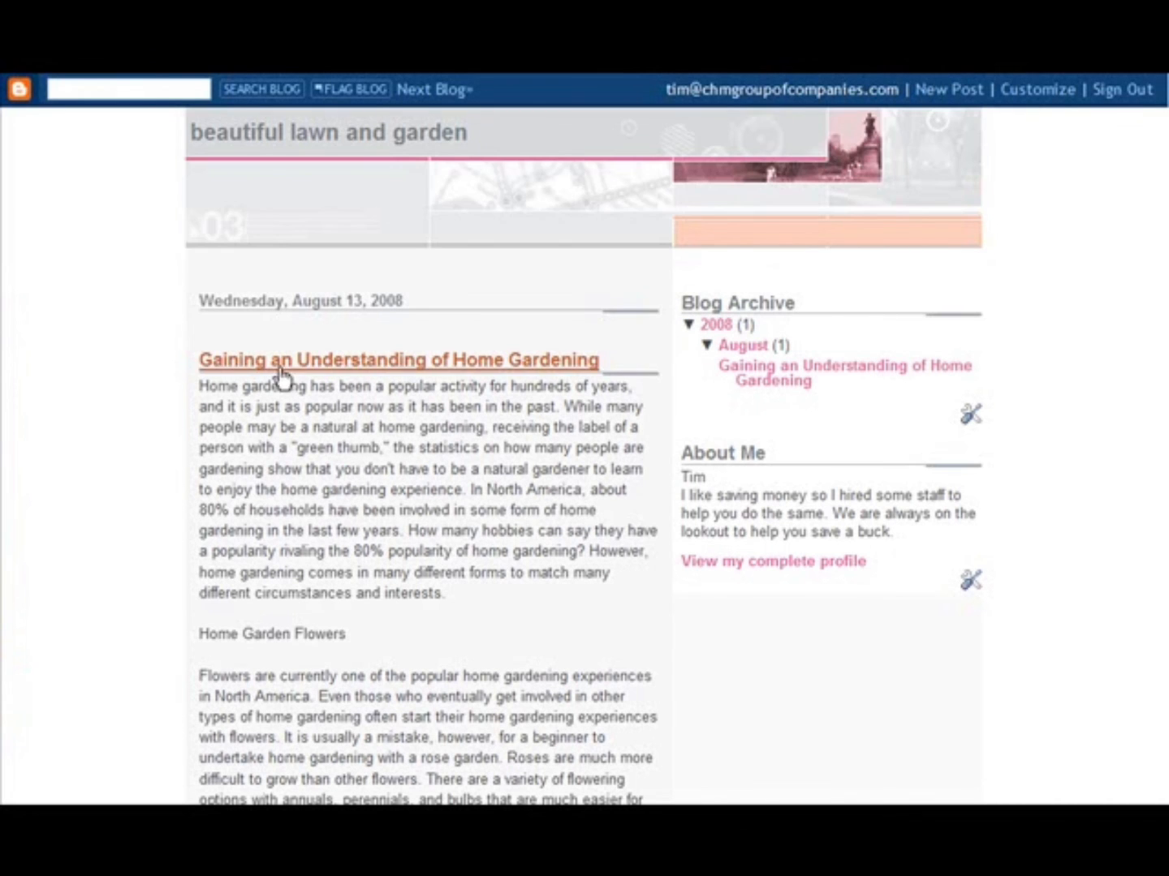
pyautogui.scroll(-6, 488, 348)
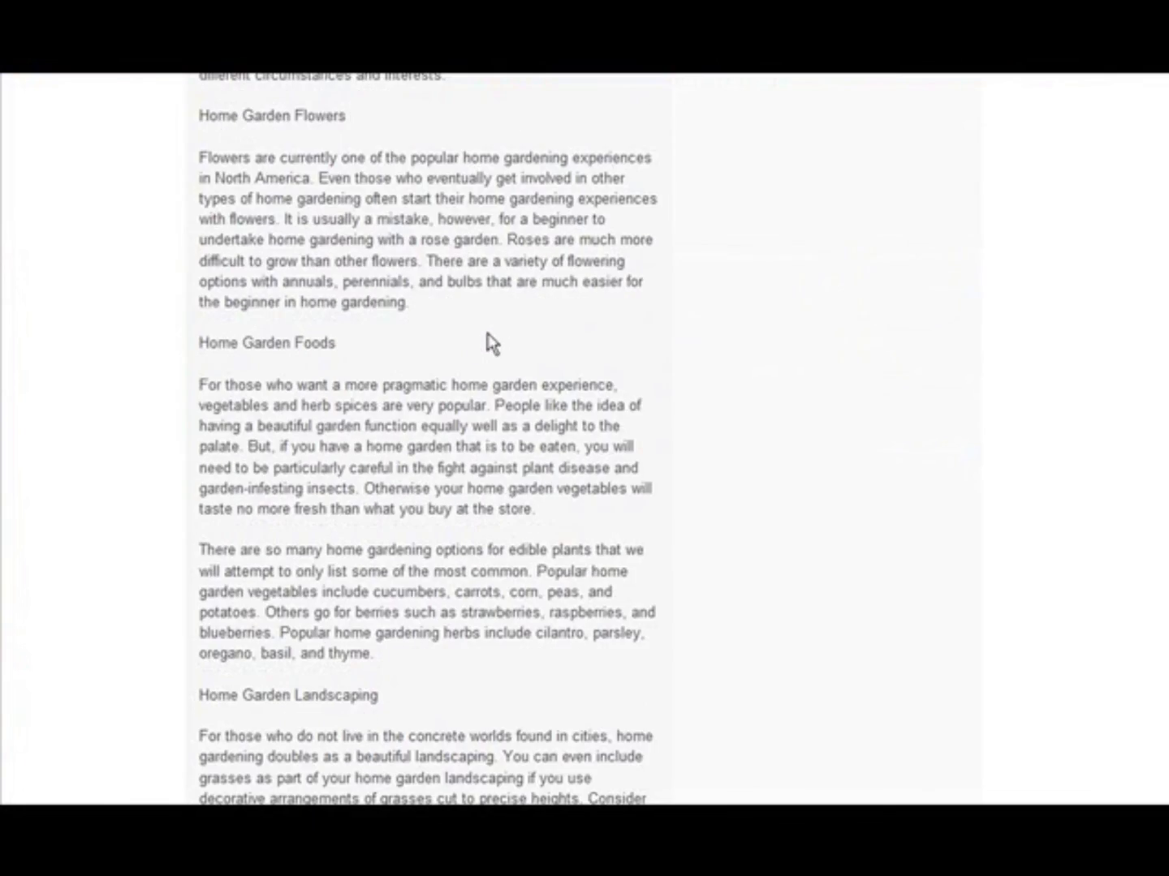
pyautogui.scroll(-4, 487, 344)
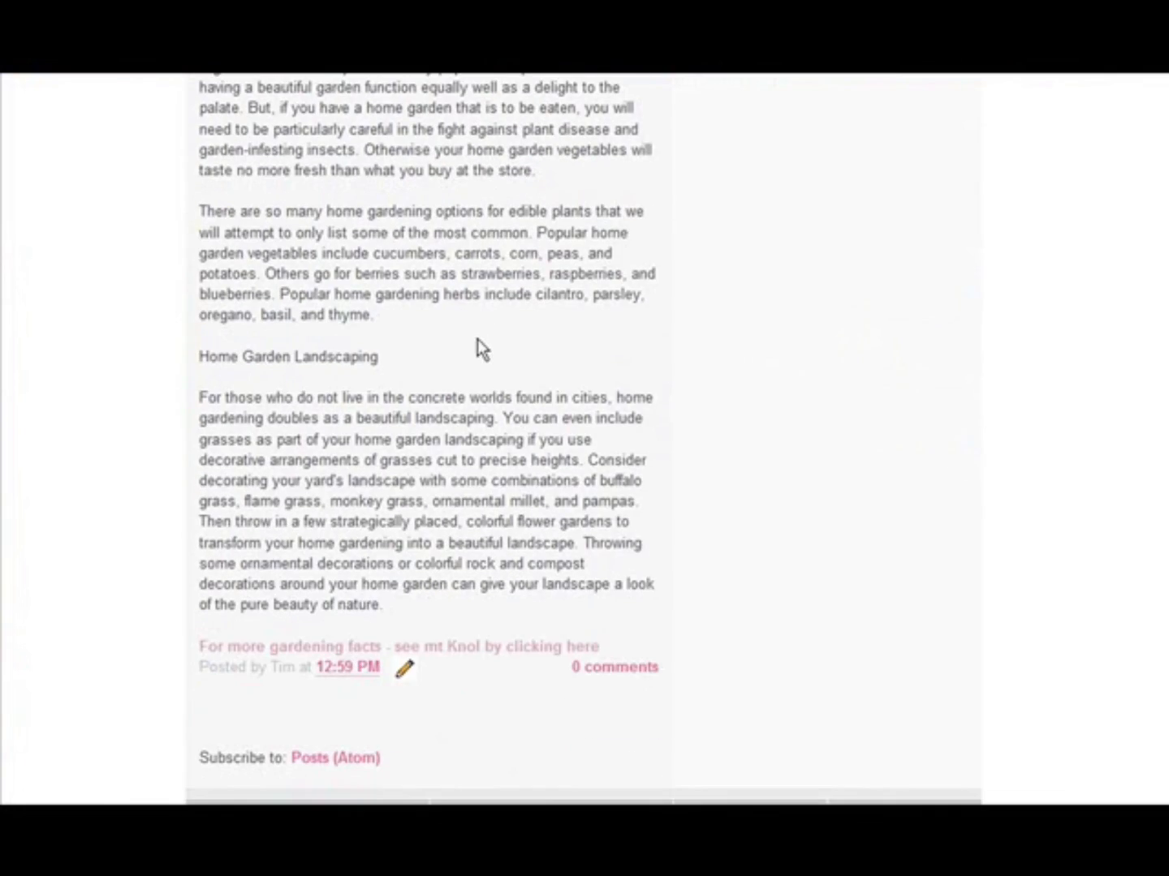
pyautogui.click(509, 649)
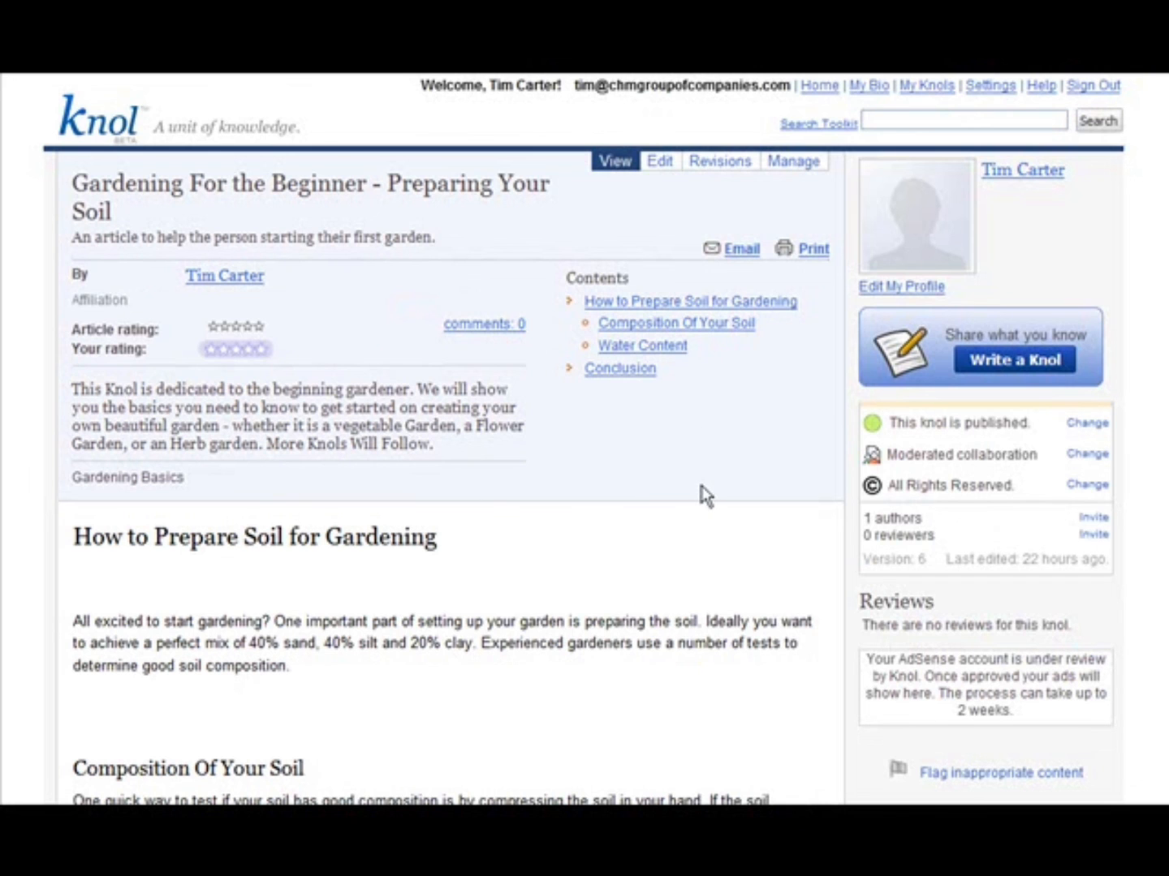
pyautogui.scroll(-3, 706, 603)
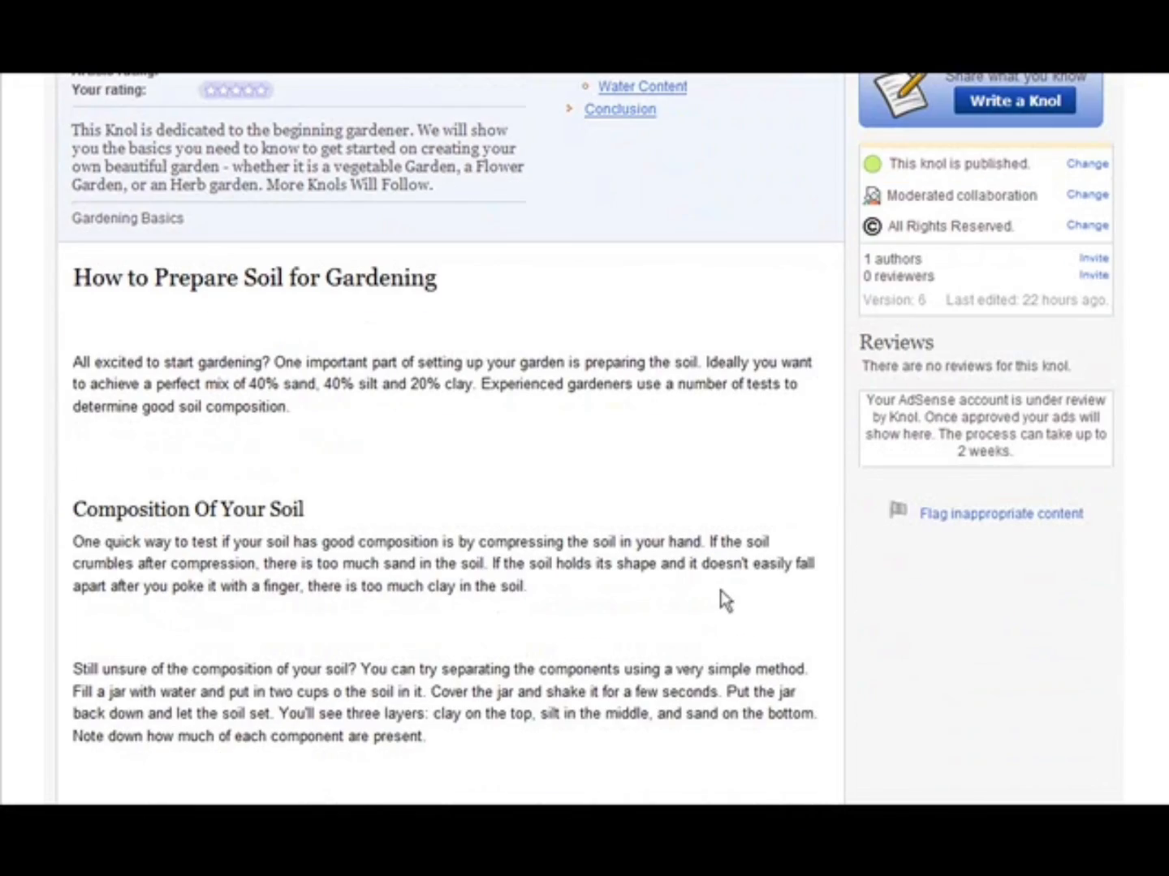
pyautogui.scroll(3, 719, 598)
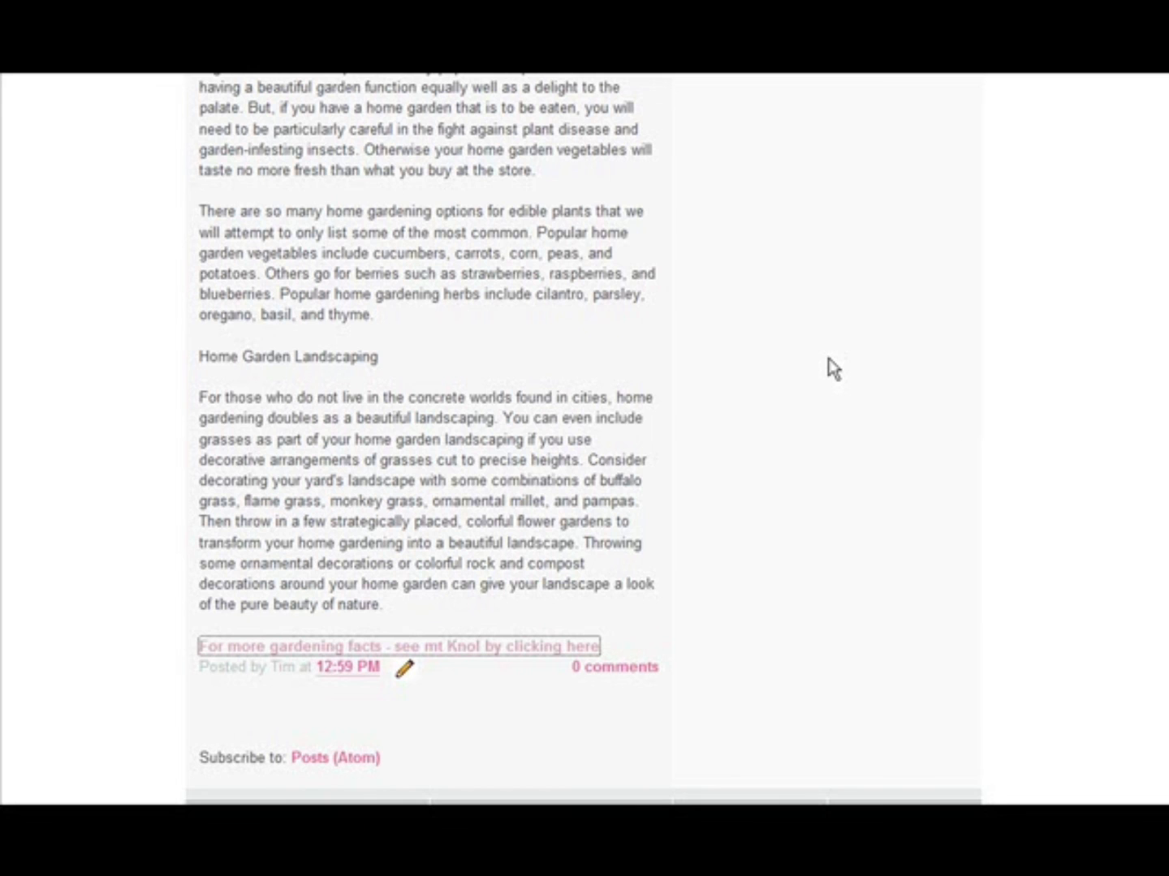
pyautogui.scroll(5, 324, 114)
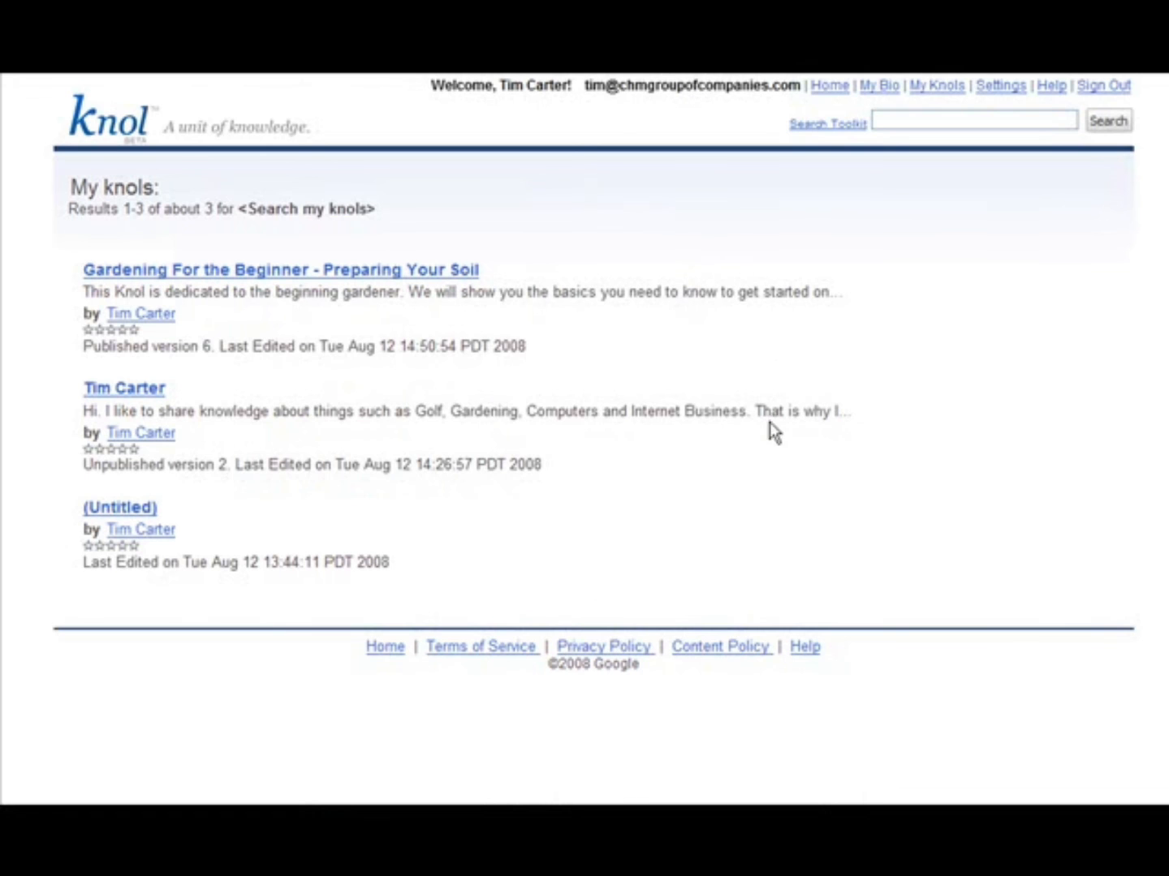